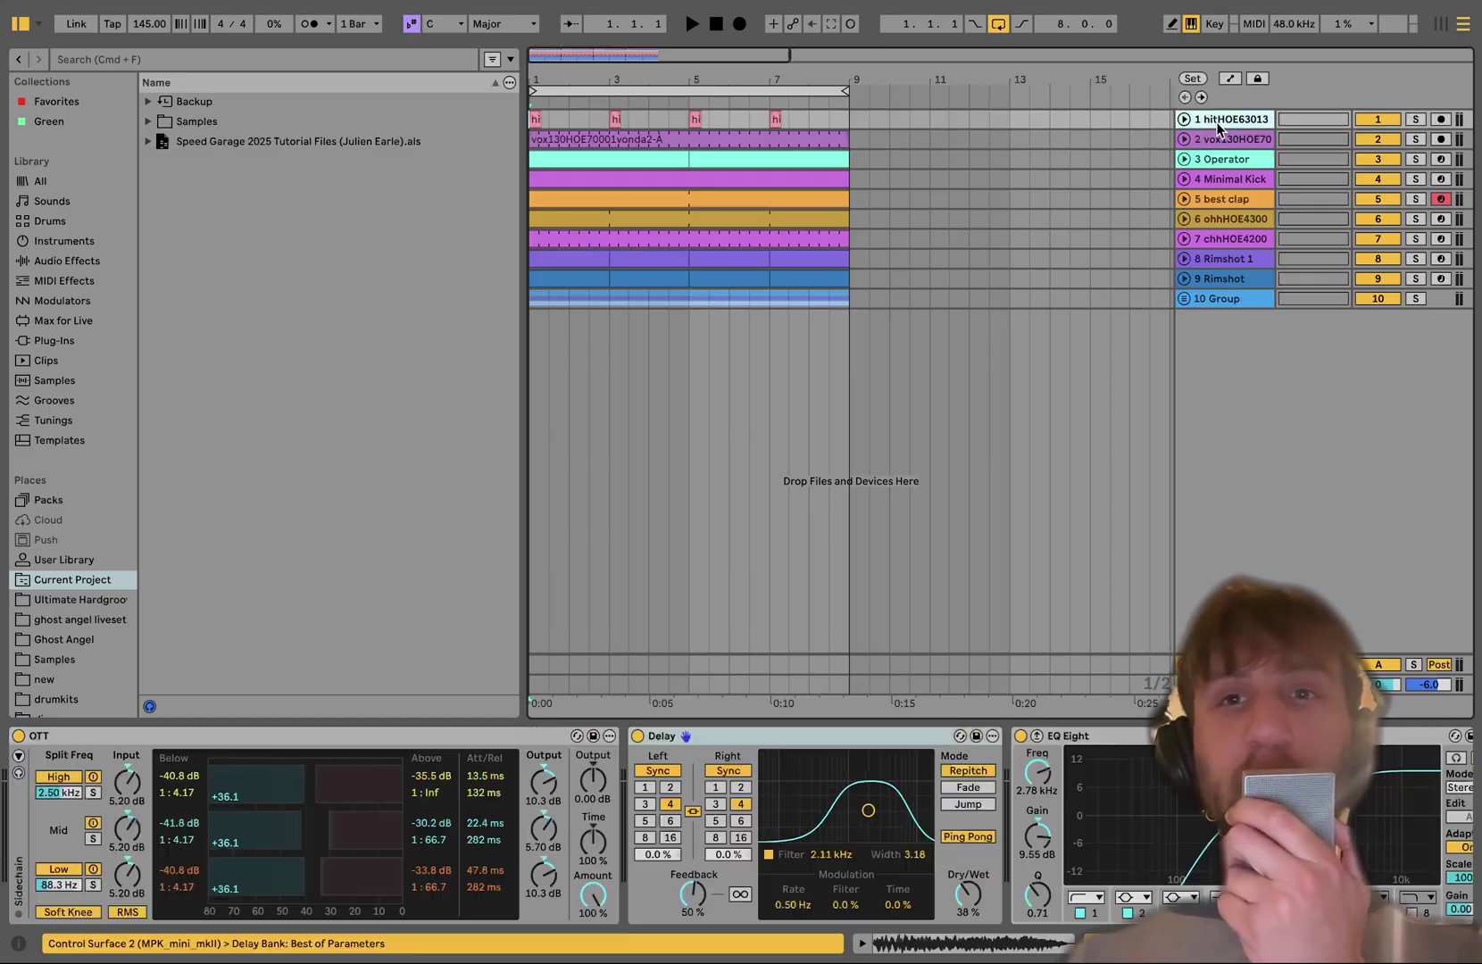
Solo the hitHOE63013 track, play it back, and unfold the track to show its clips.
click(1412, 121)
key(space)
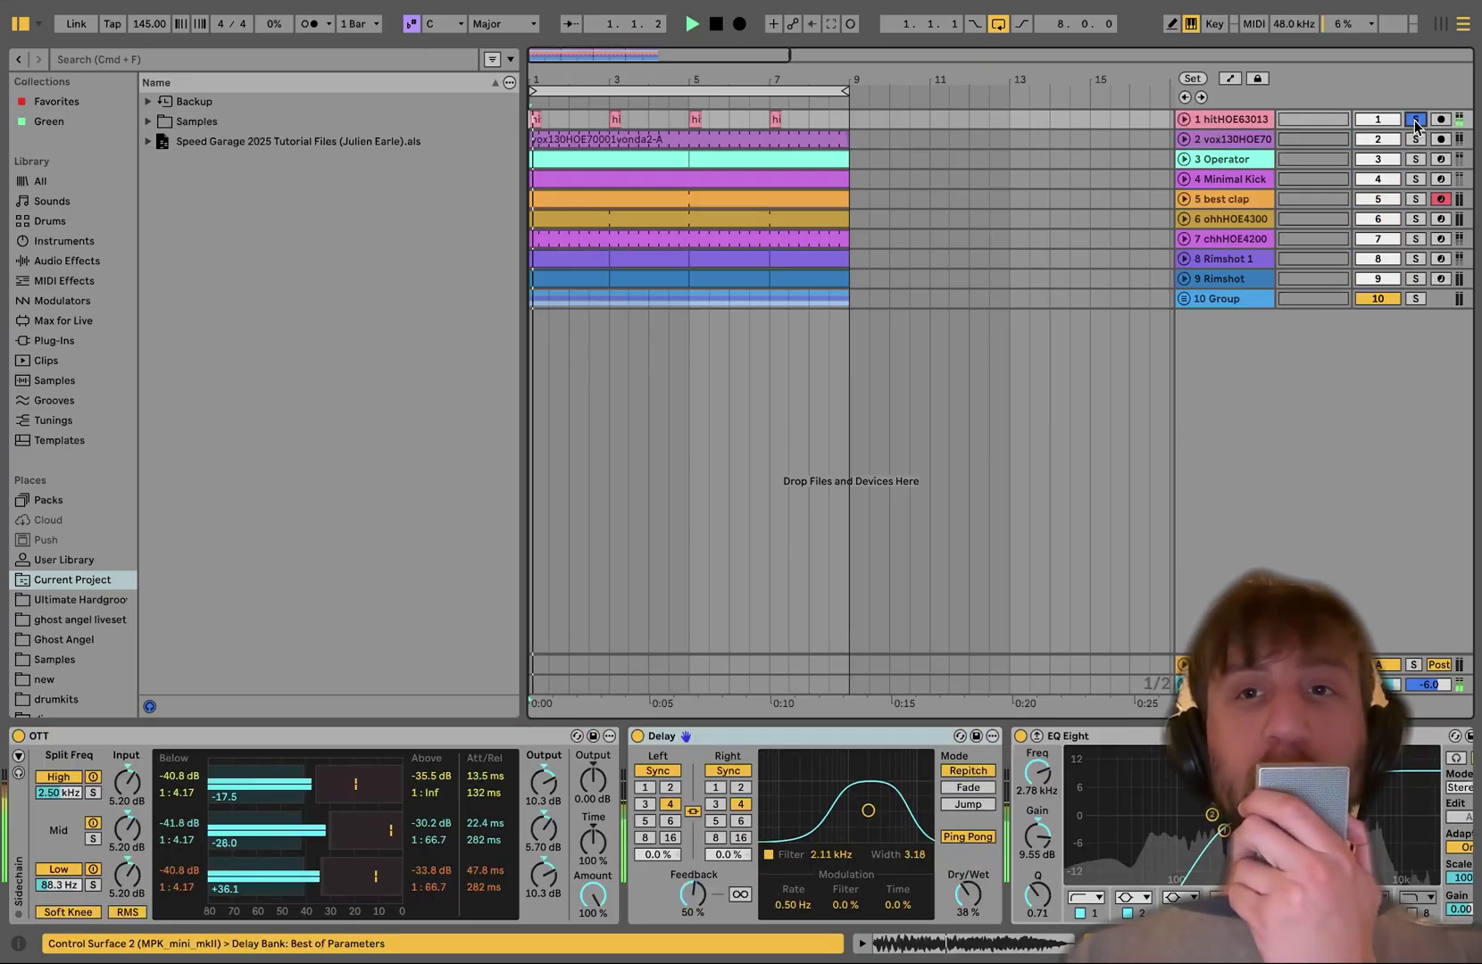
click(1183, 120)
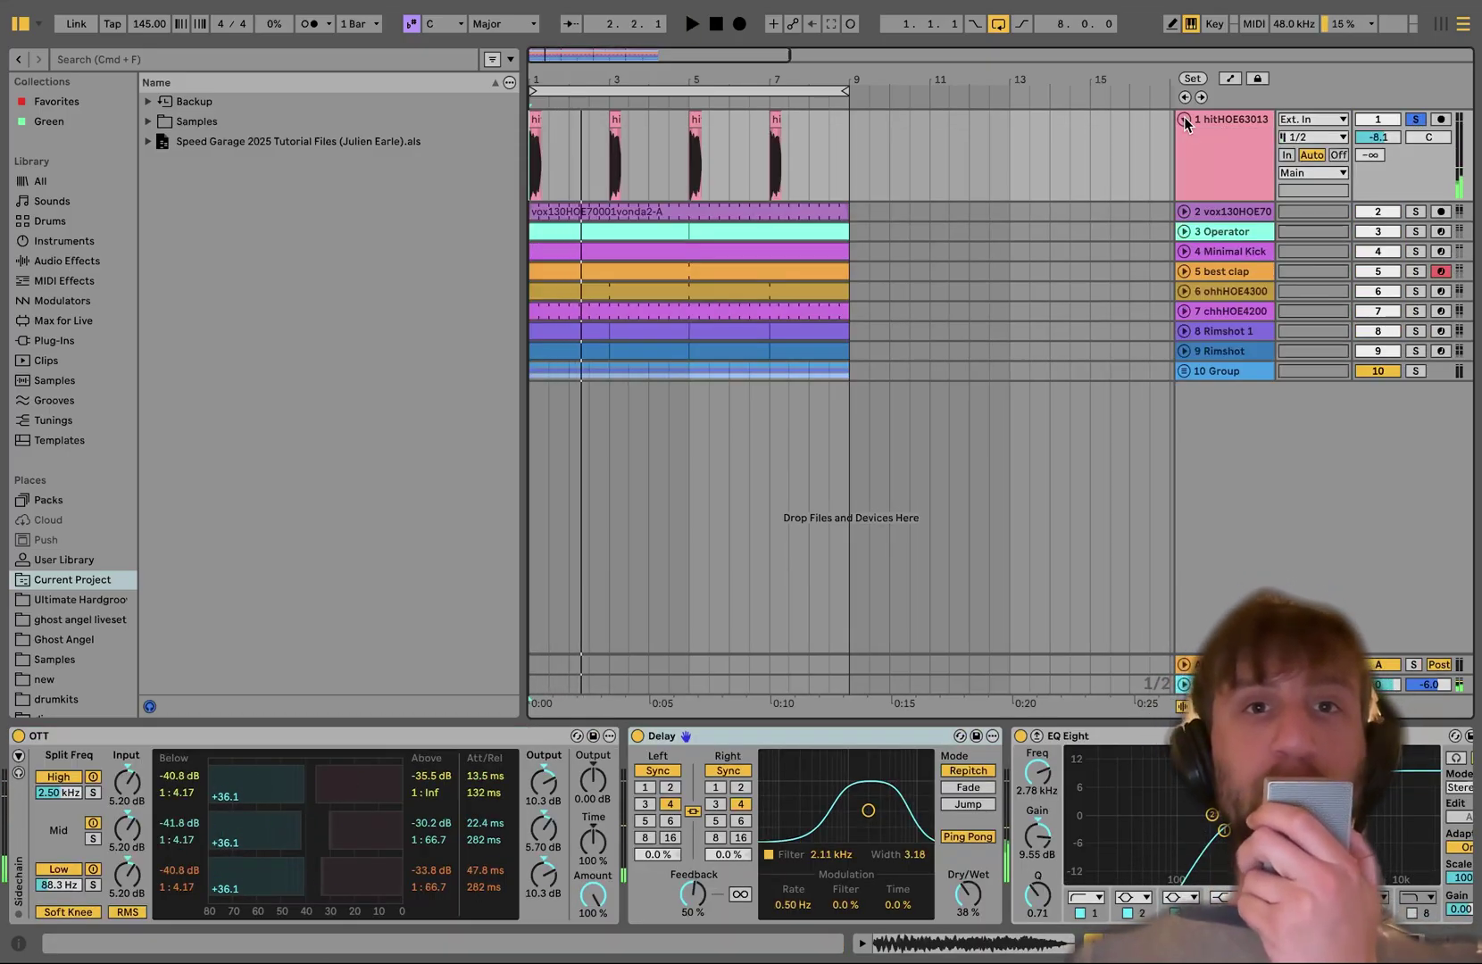
key(space)
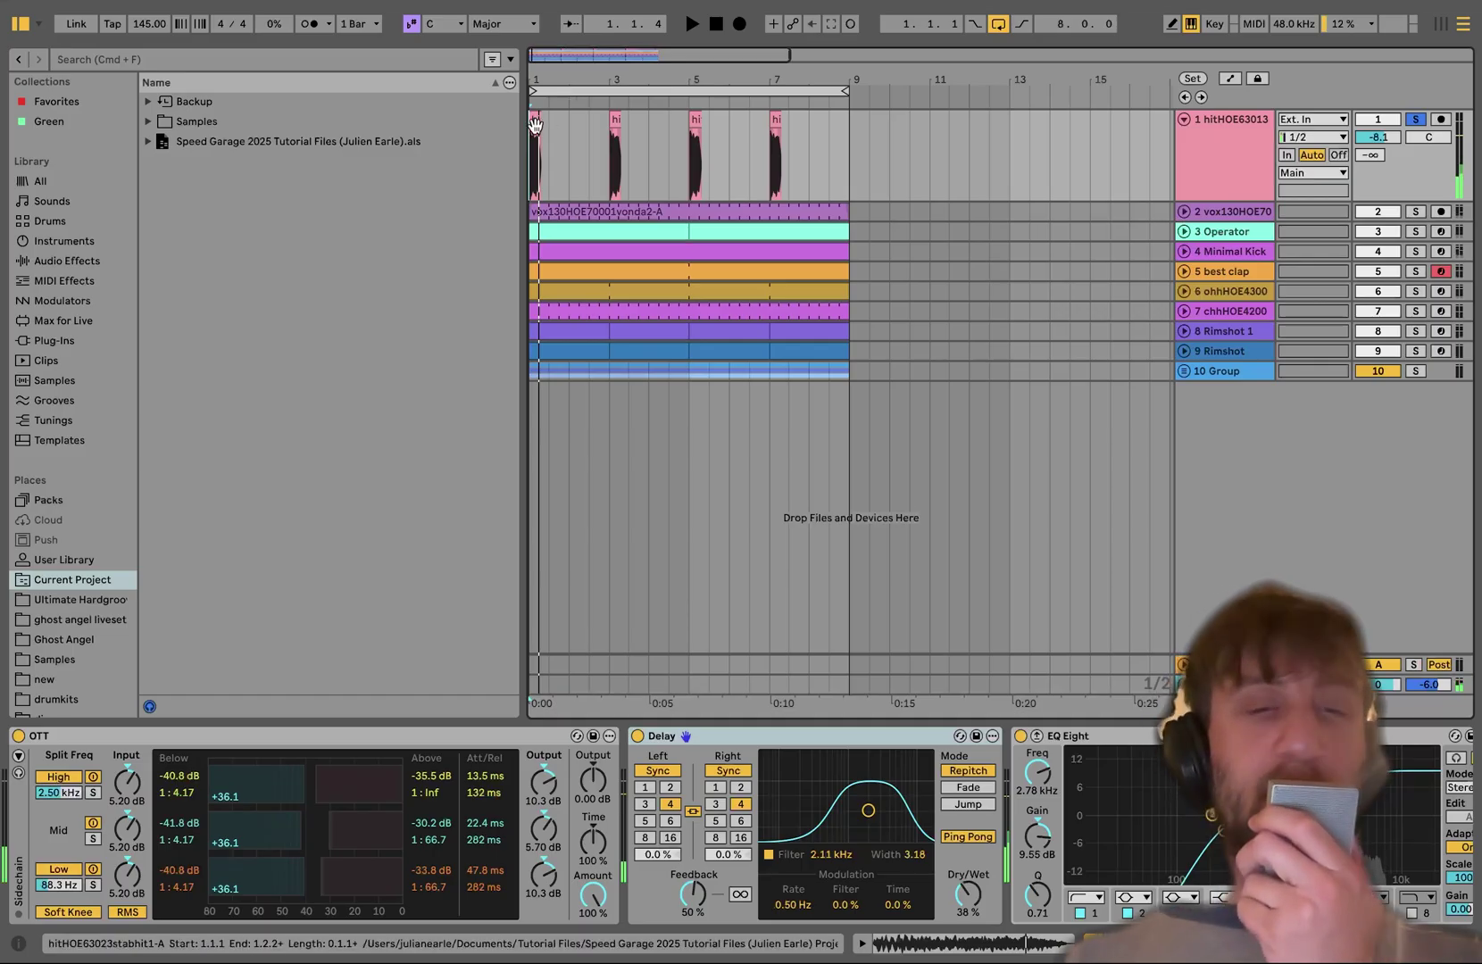
Show the first stab hit clip's source sample in the browser, and switch off all effects on its track to play it dry.
right_click(533, 121)
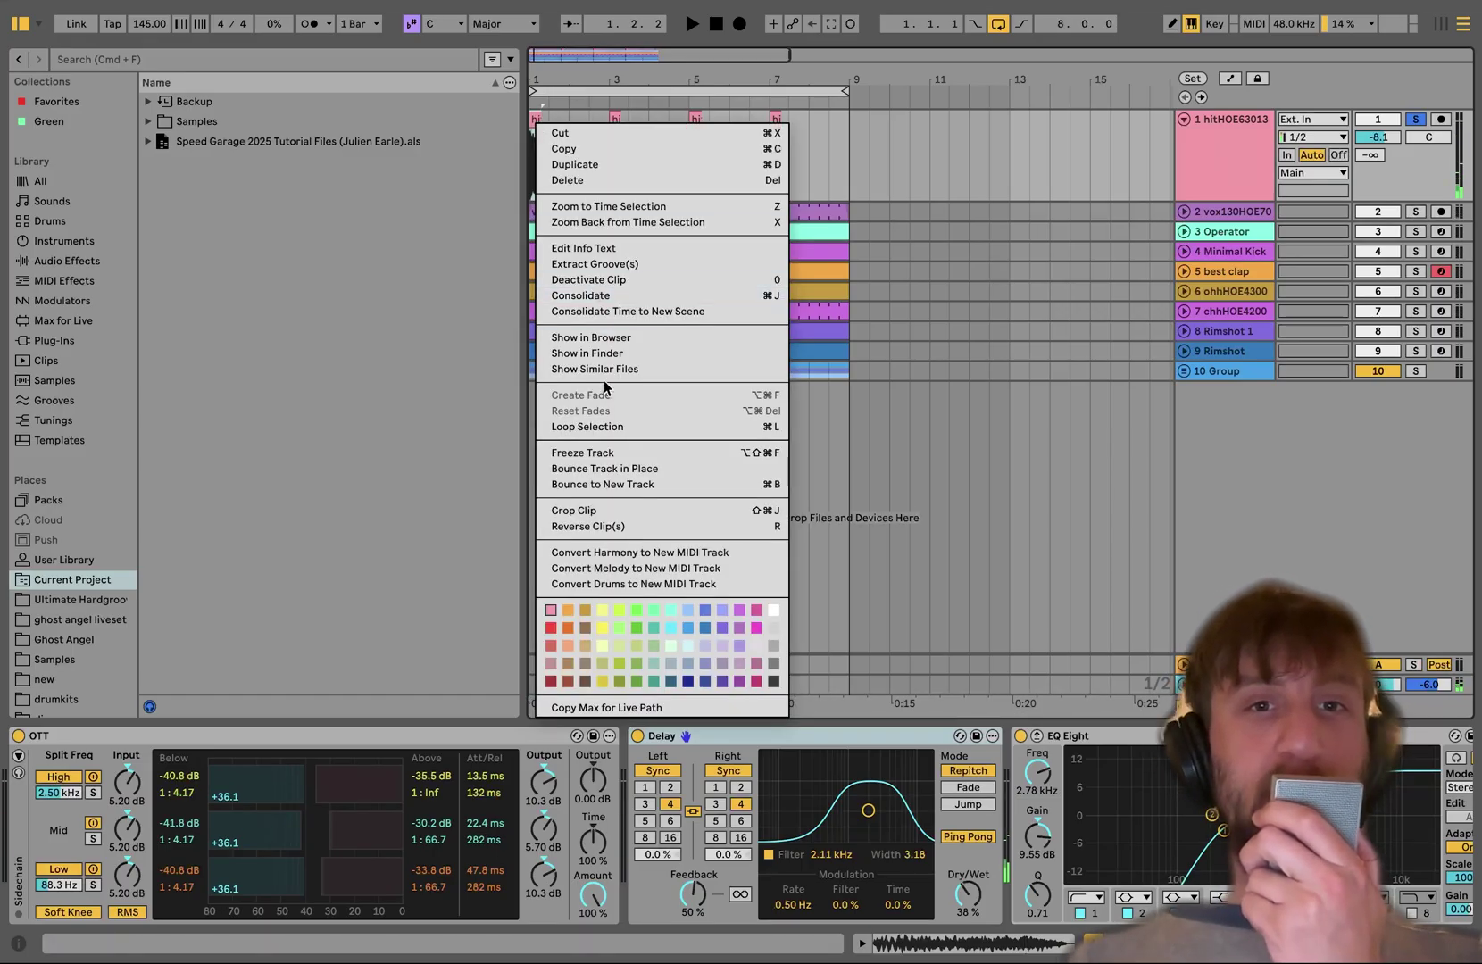
click(599, 341)
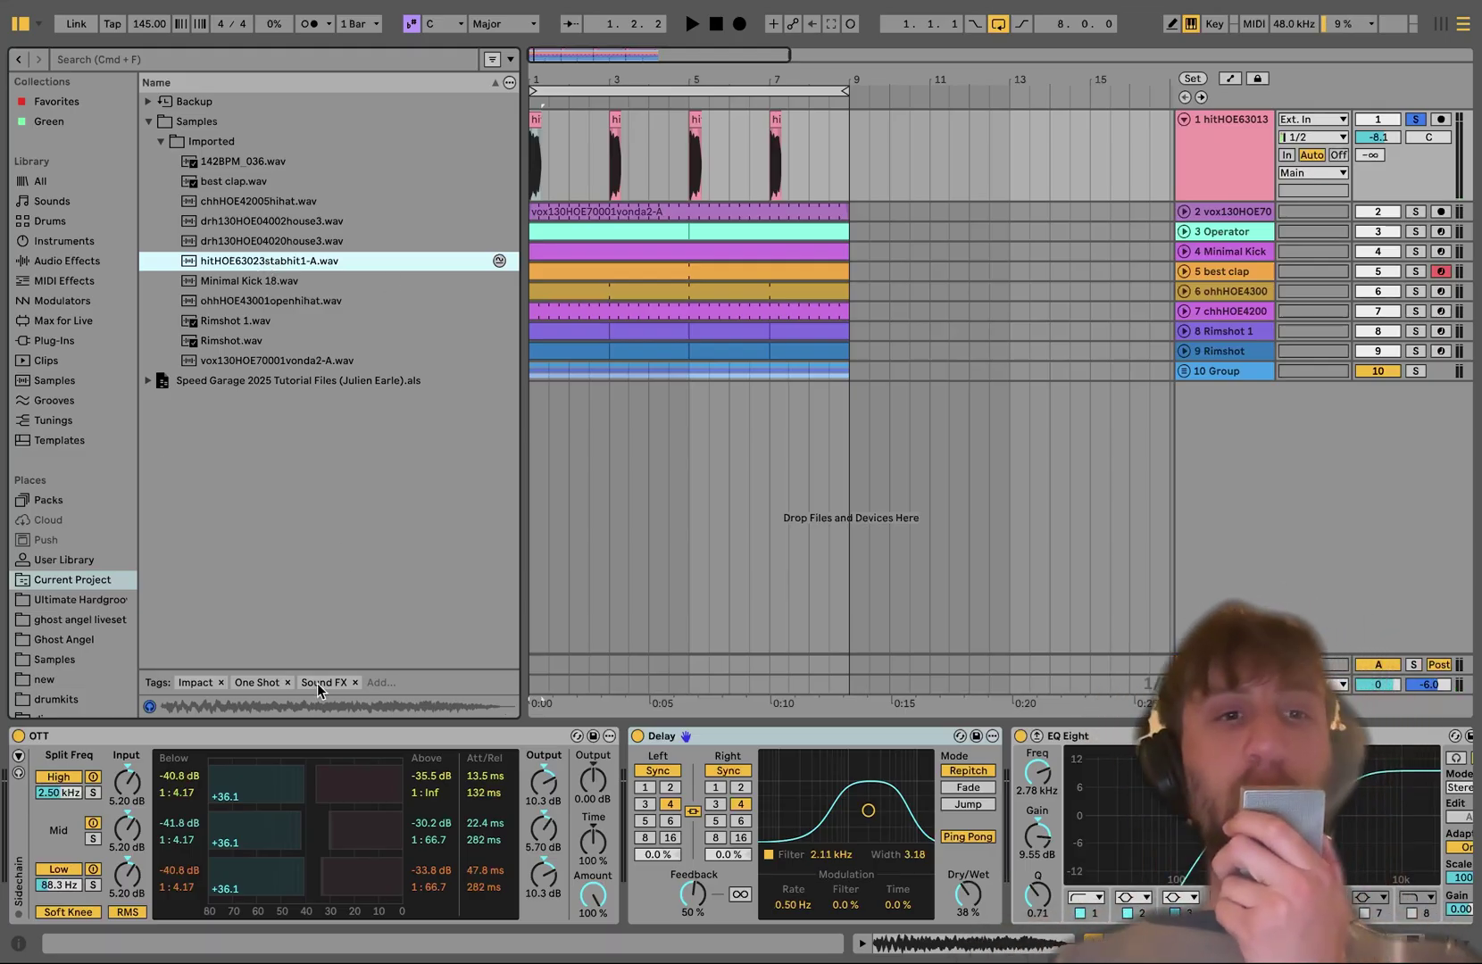
click(123, 736)
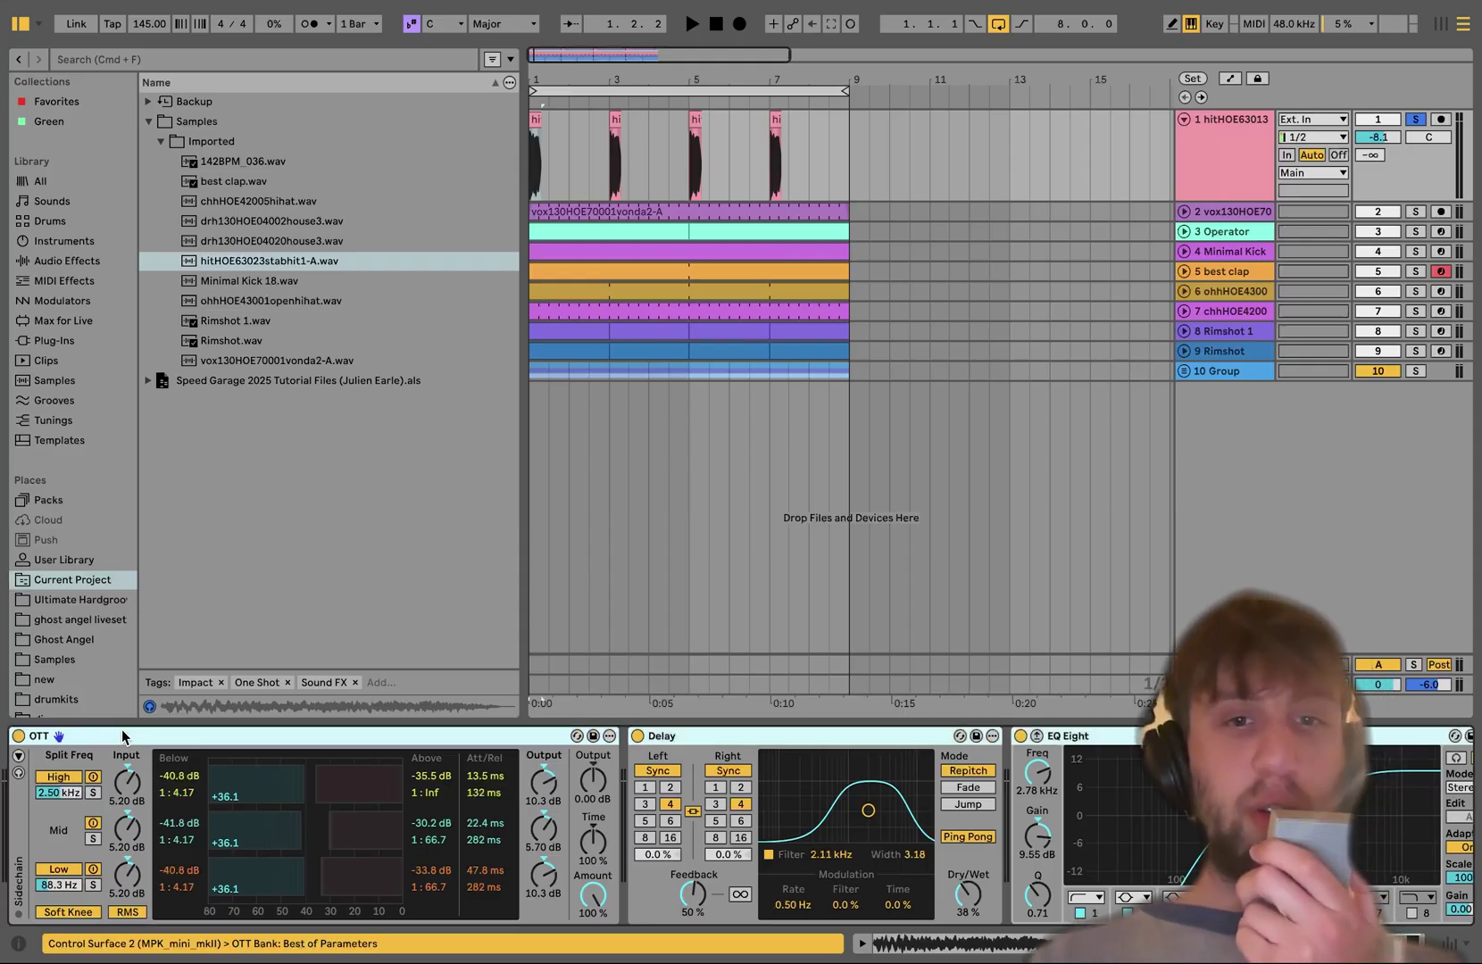
click(18, 736)
key(space)
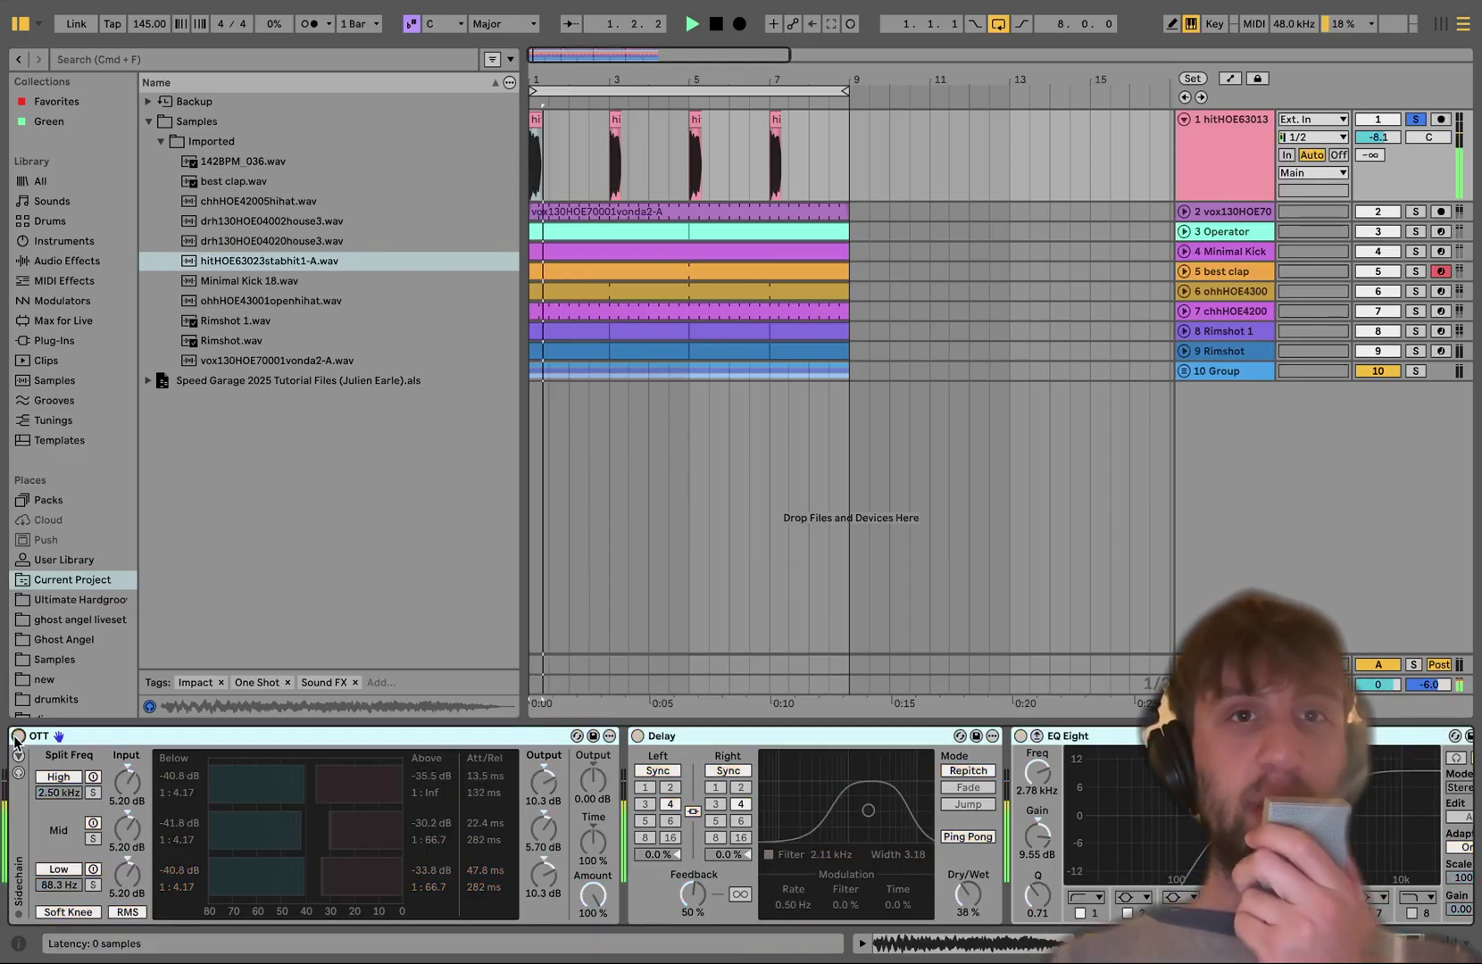
Open the first stab hit clip's sample view and audition the stab together with the soloed Operator track.
double_click(536, 120)
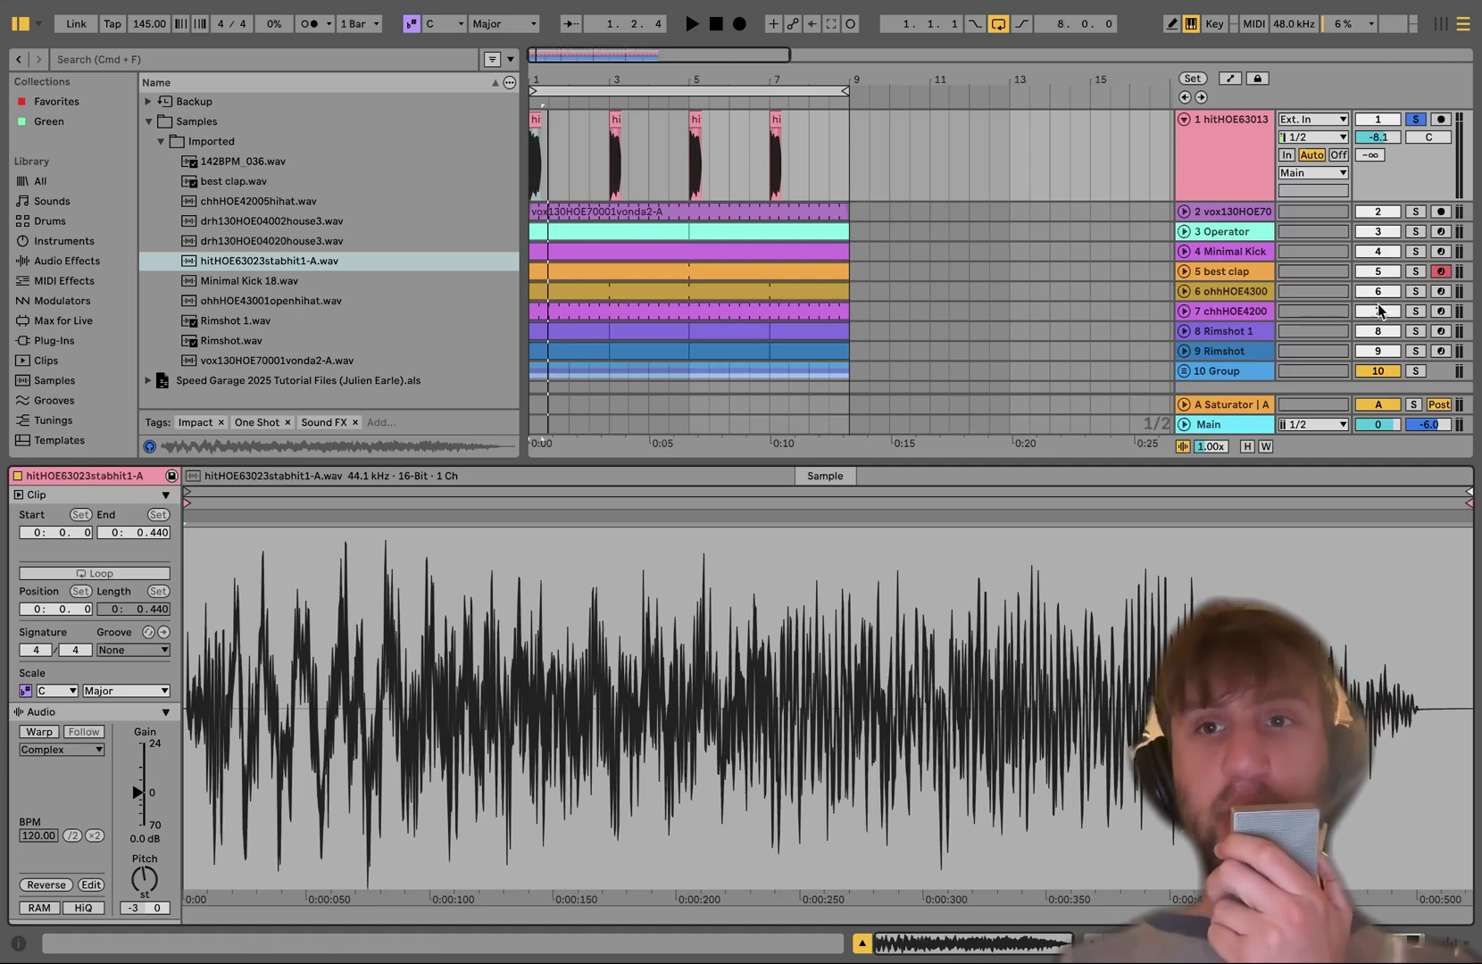
click(1414, 230)
key(space)
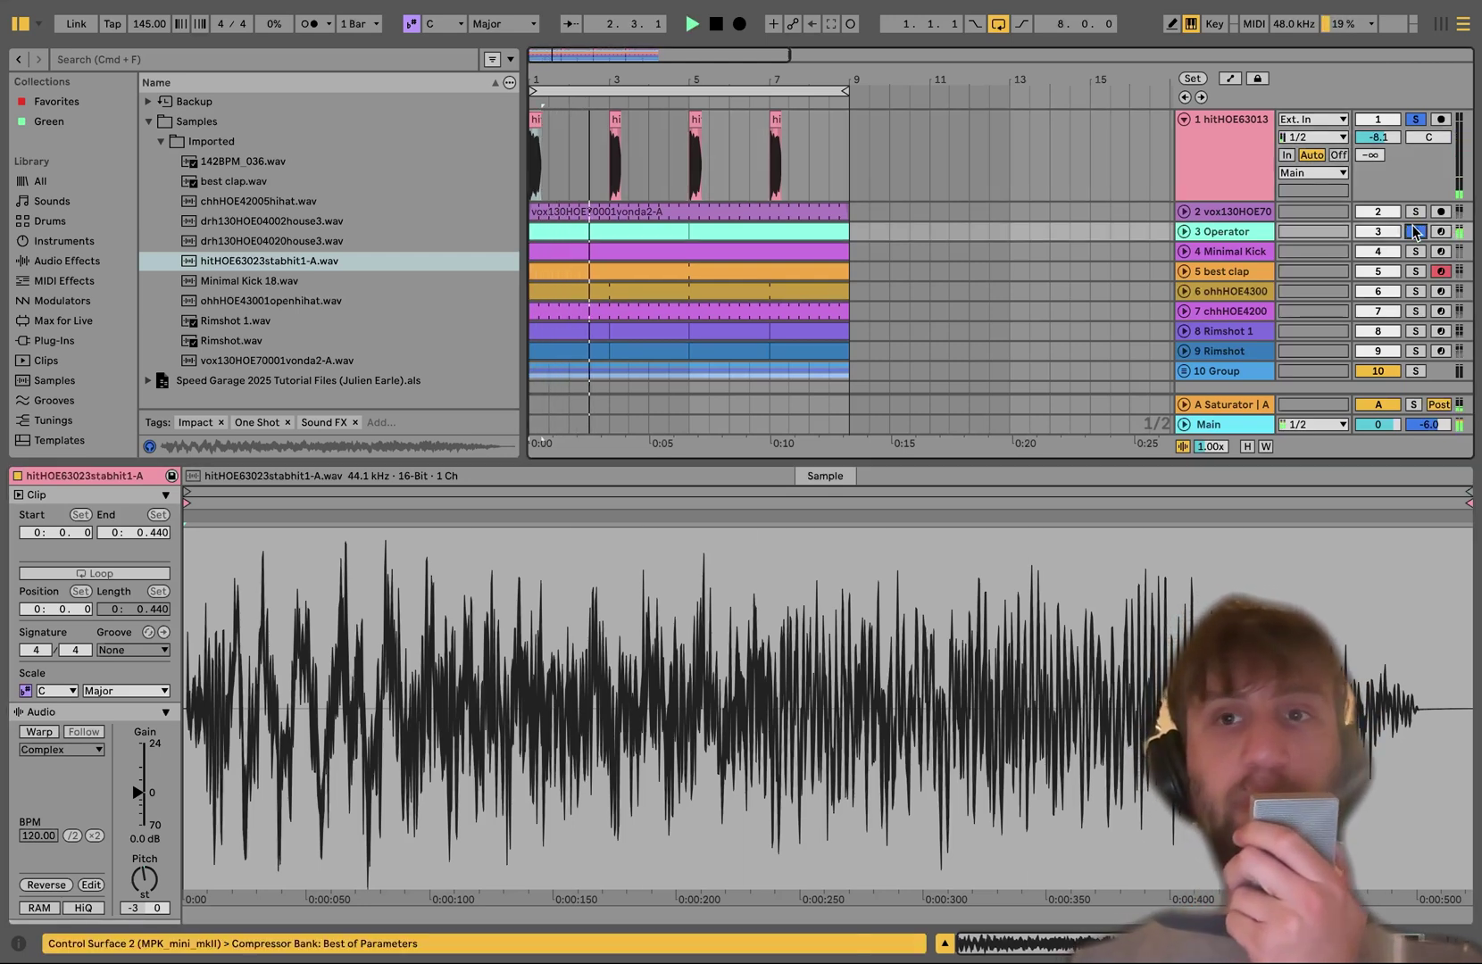
click(1414, 232)
Play the full mix from the first stab hit clip with no tracks soloed.
click(1229, 165)
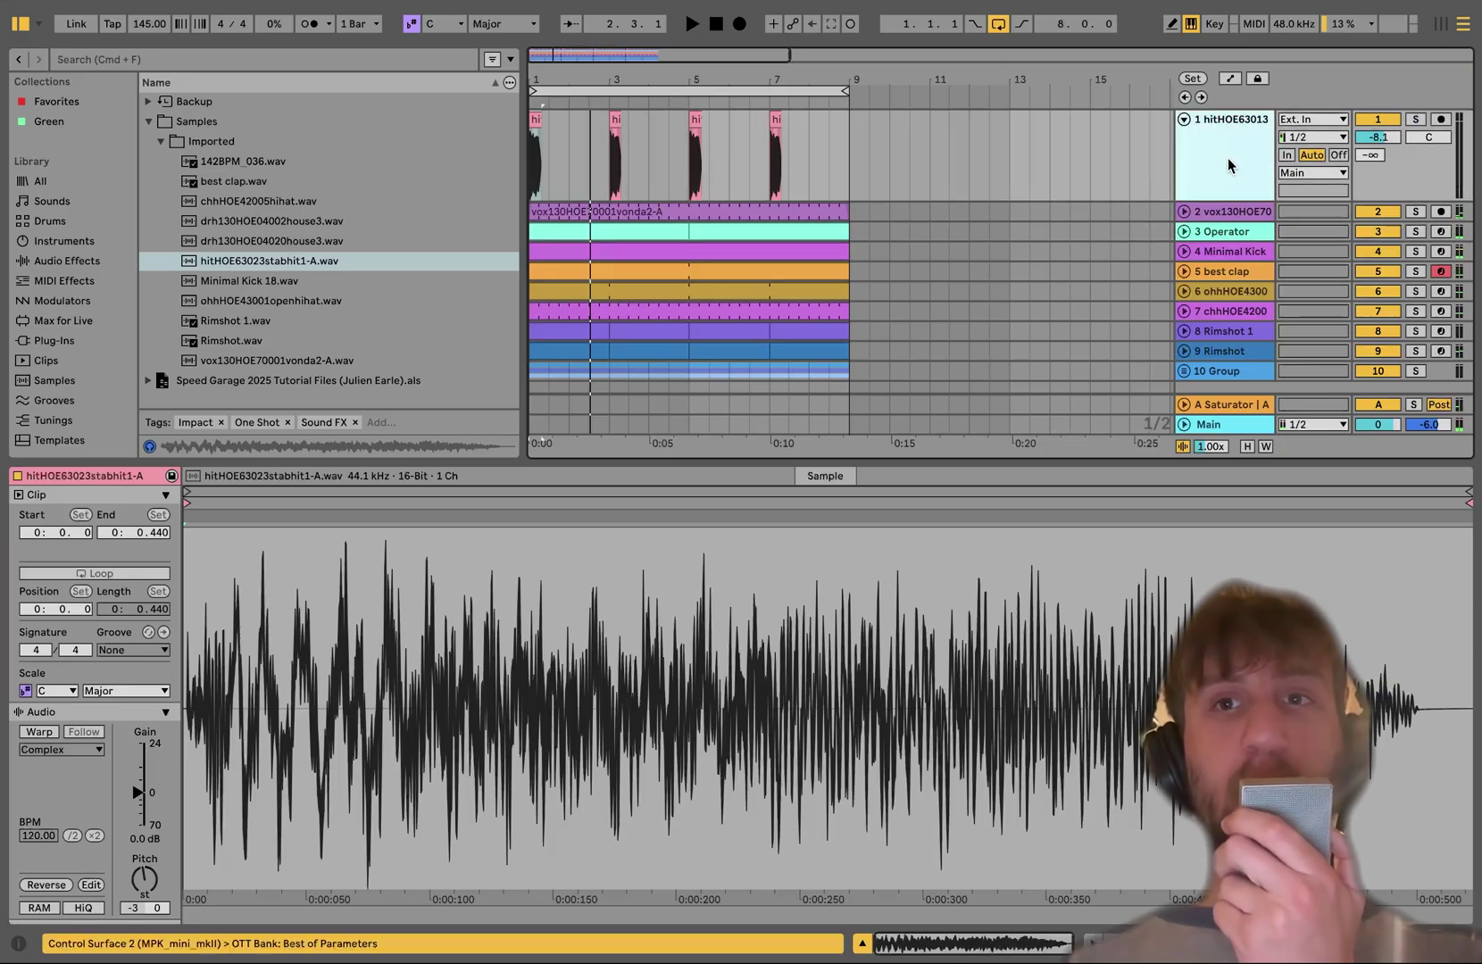
click(535, 119)
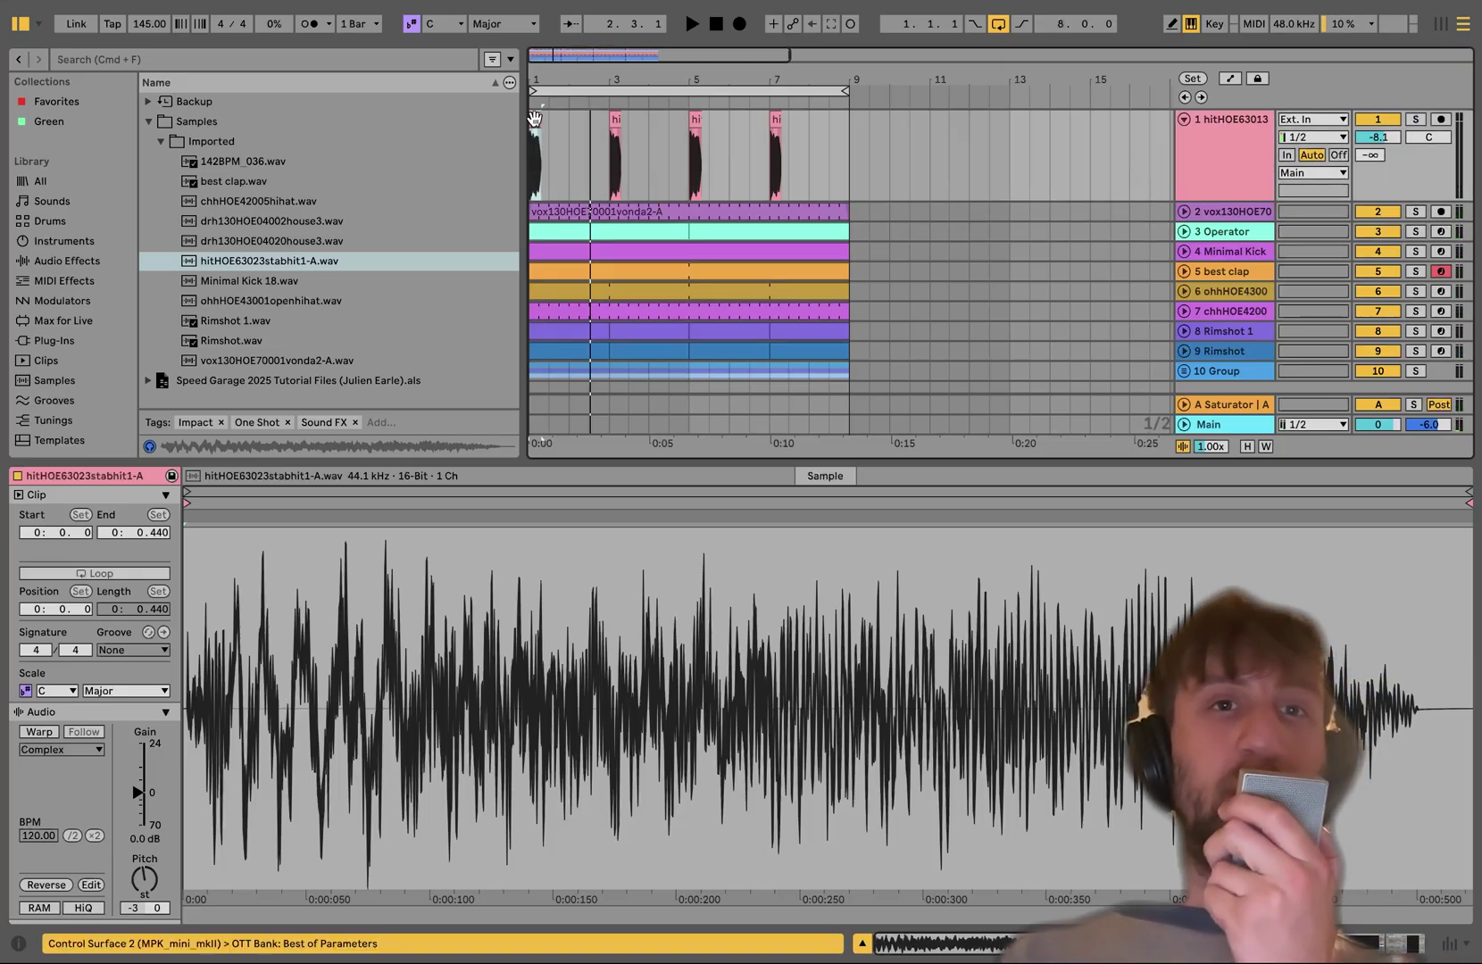
key(space)
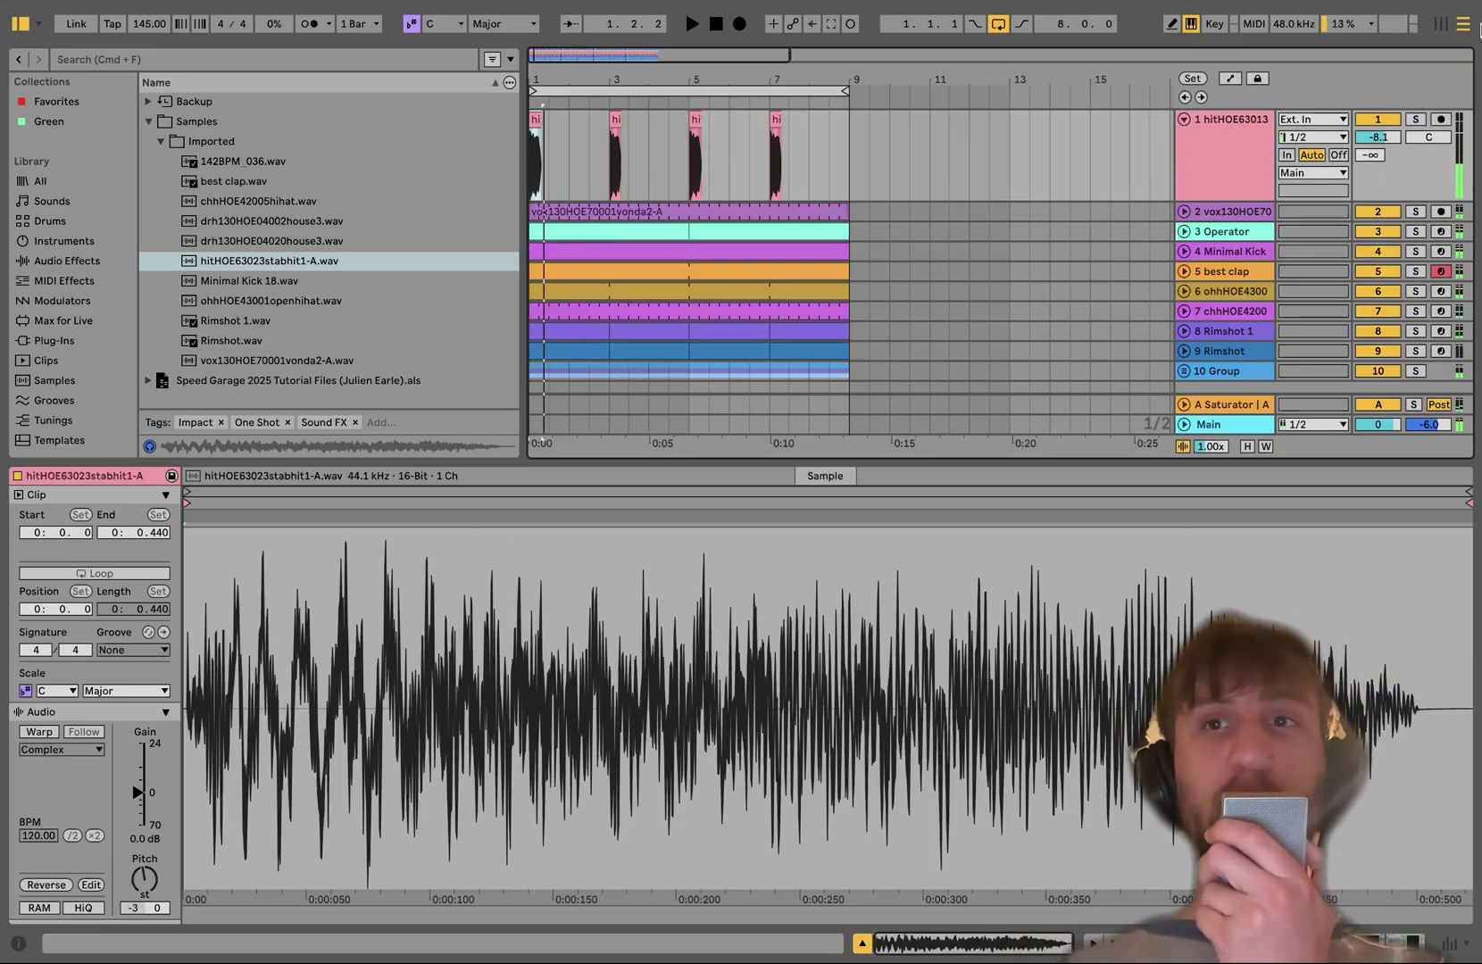
Solo the stab hit track again and turn on its OTT effect, playing the result.
click(1412, 122)
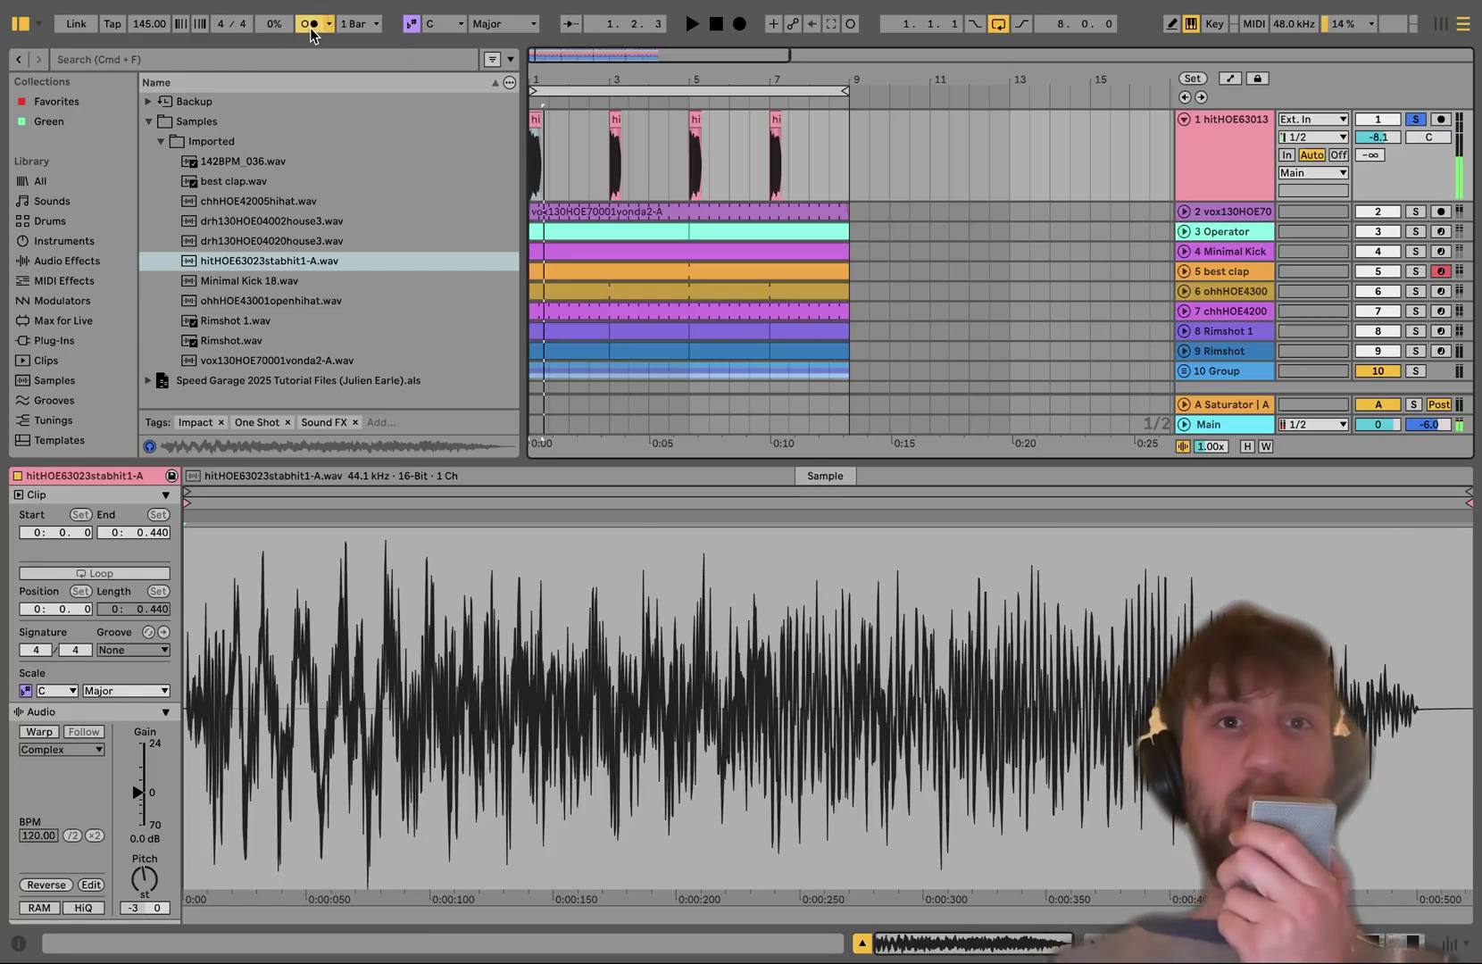
click(1210, 172)
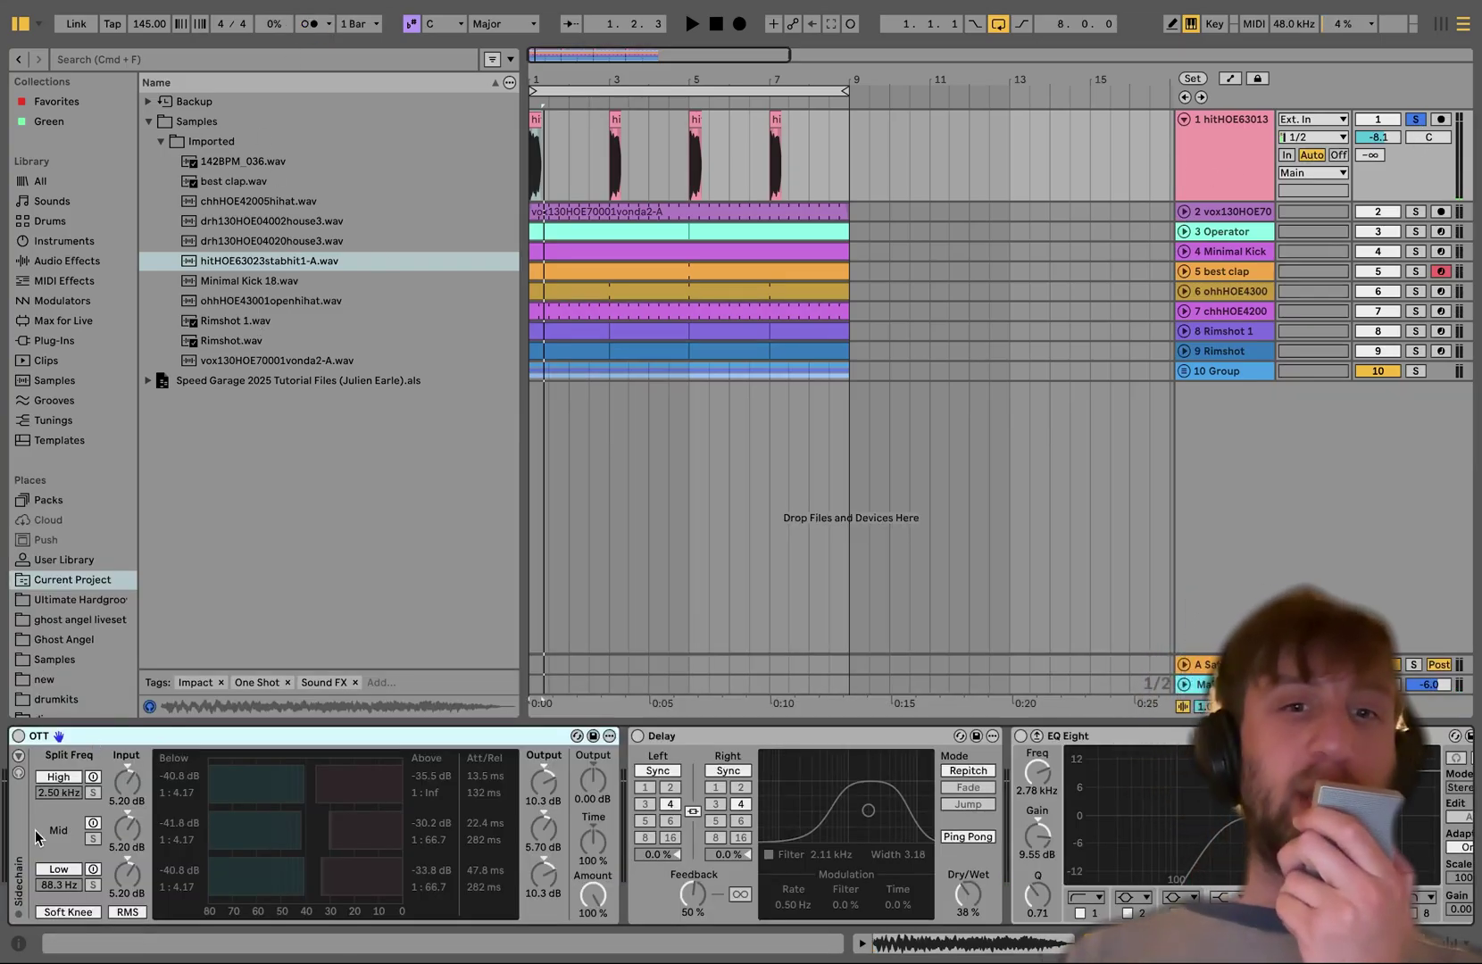
click(18, 736)
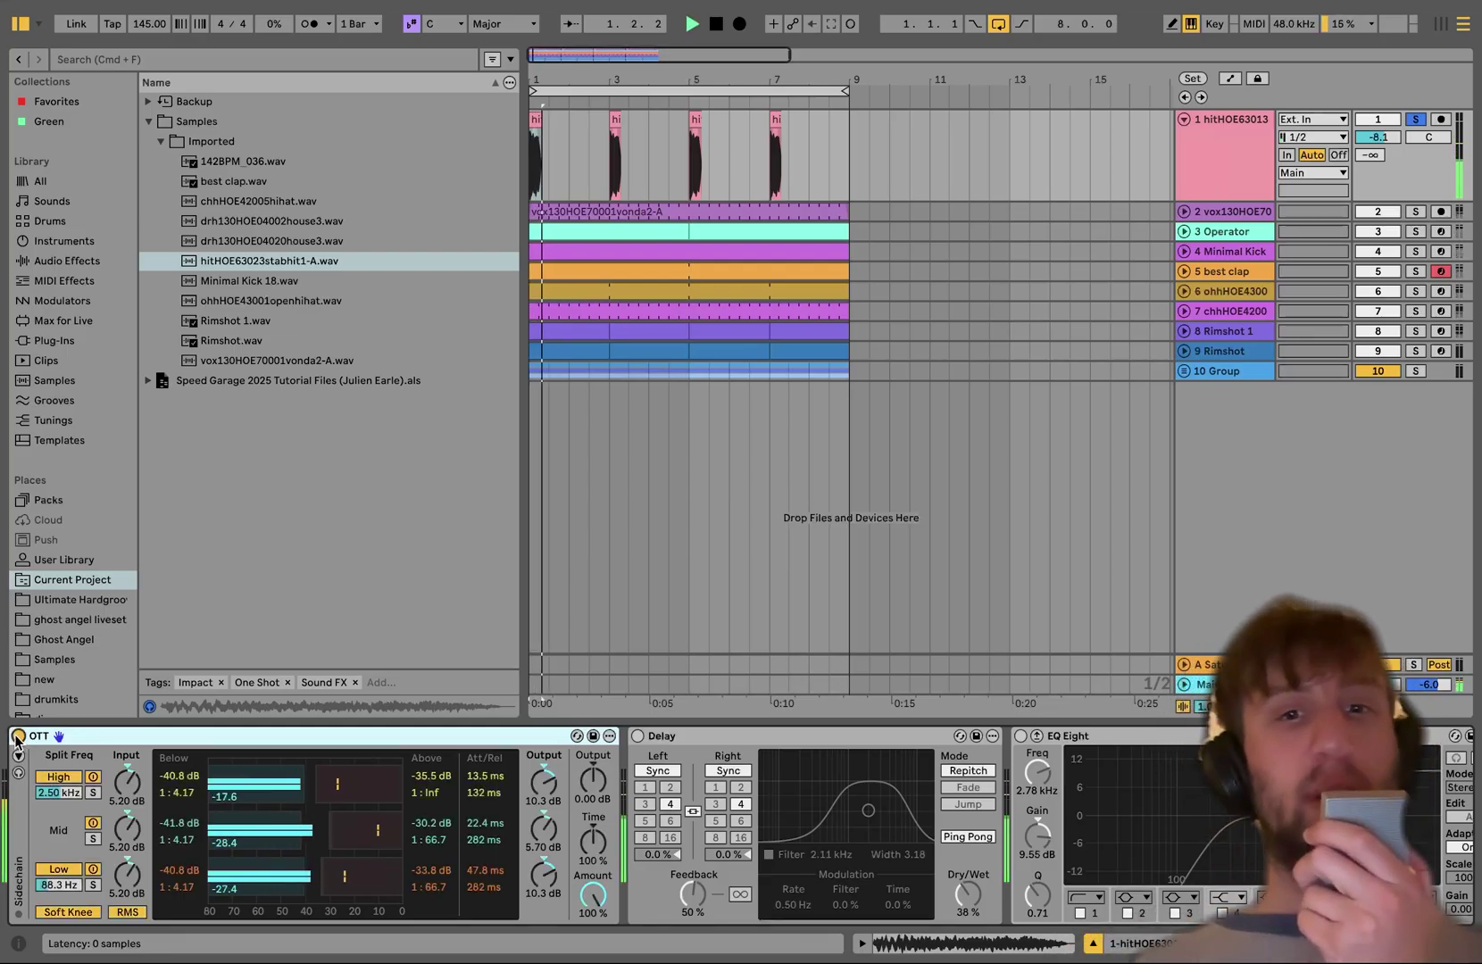
key(space)
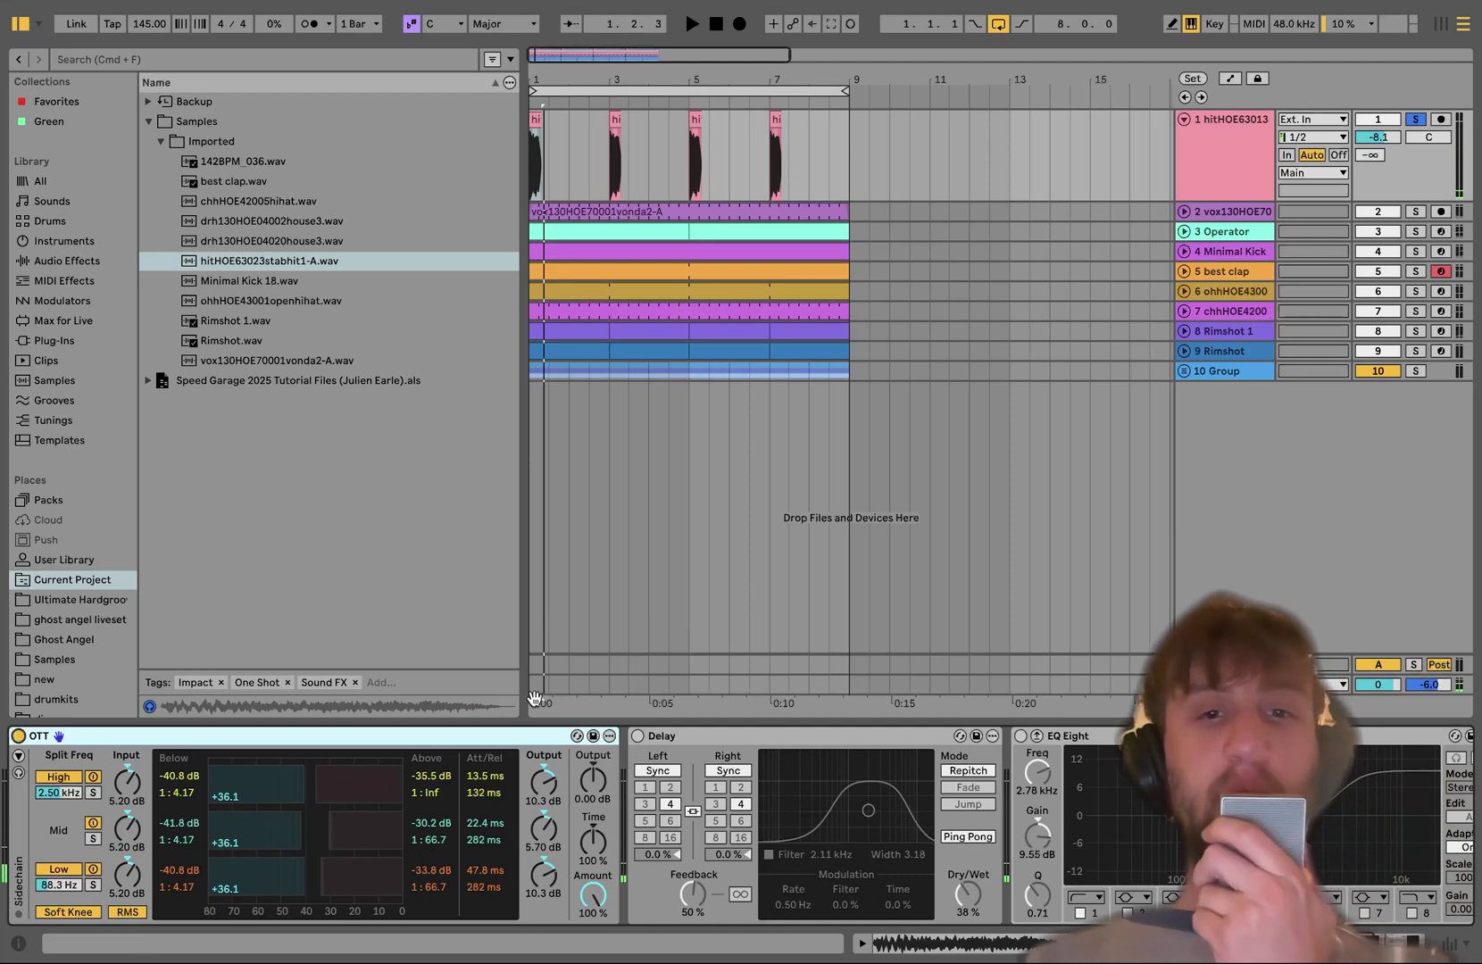
Turn on the stab track's Delay, play the stab through it, and review the Delay's settings.
click(638, 737)
key(space)
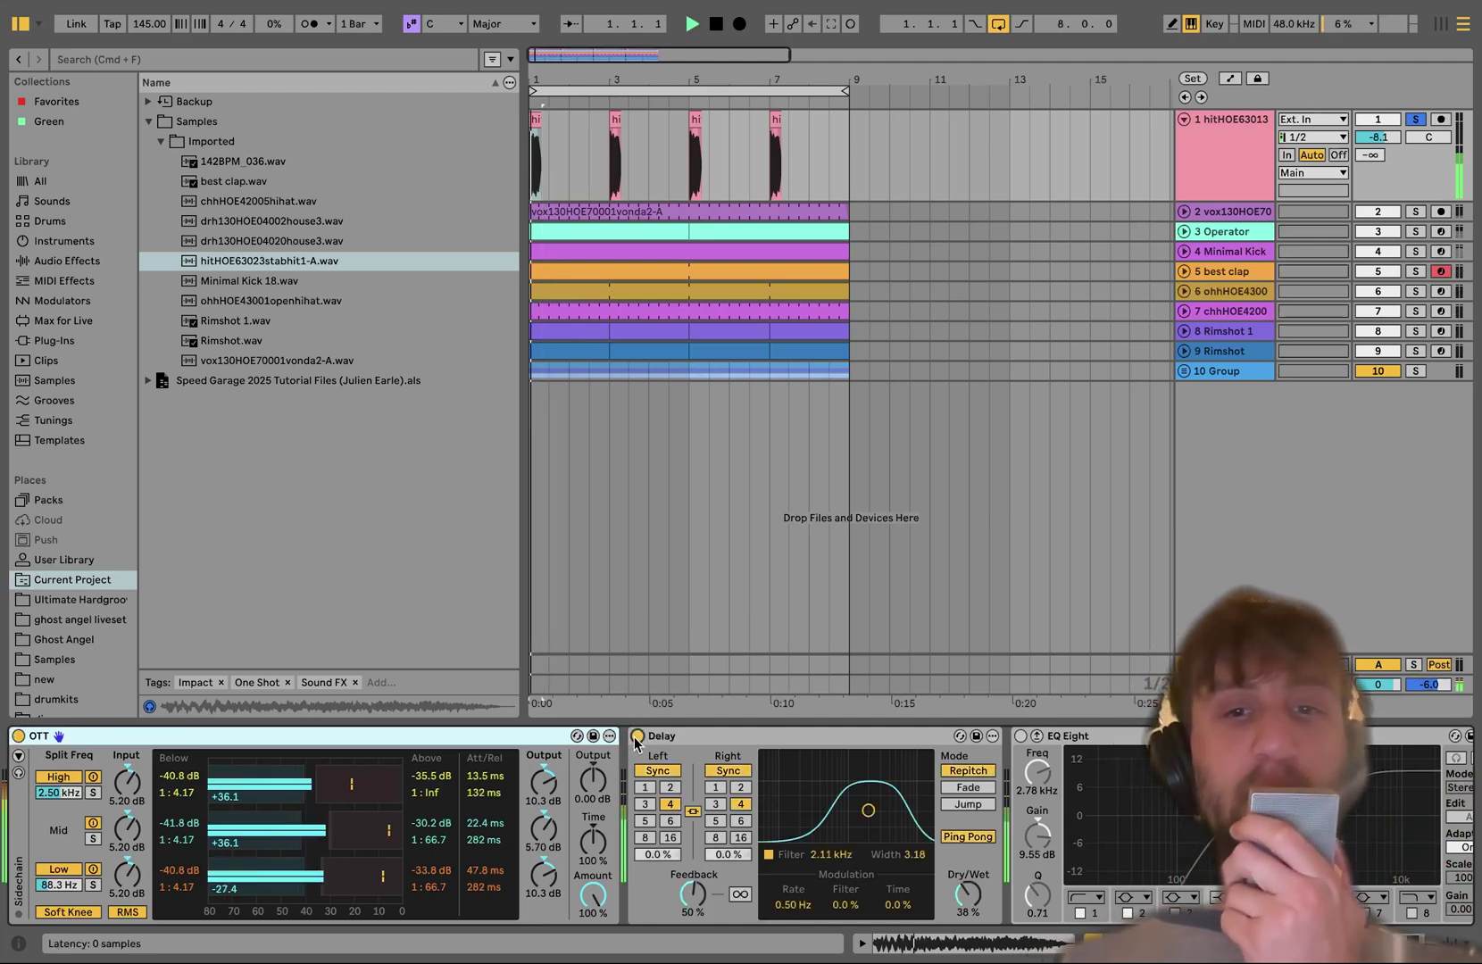
click(658, 739)
scroll(657, 740, right, 10)
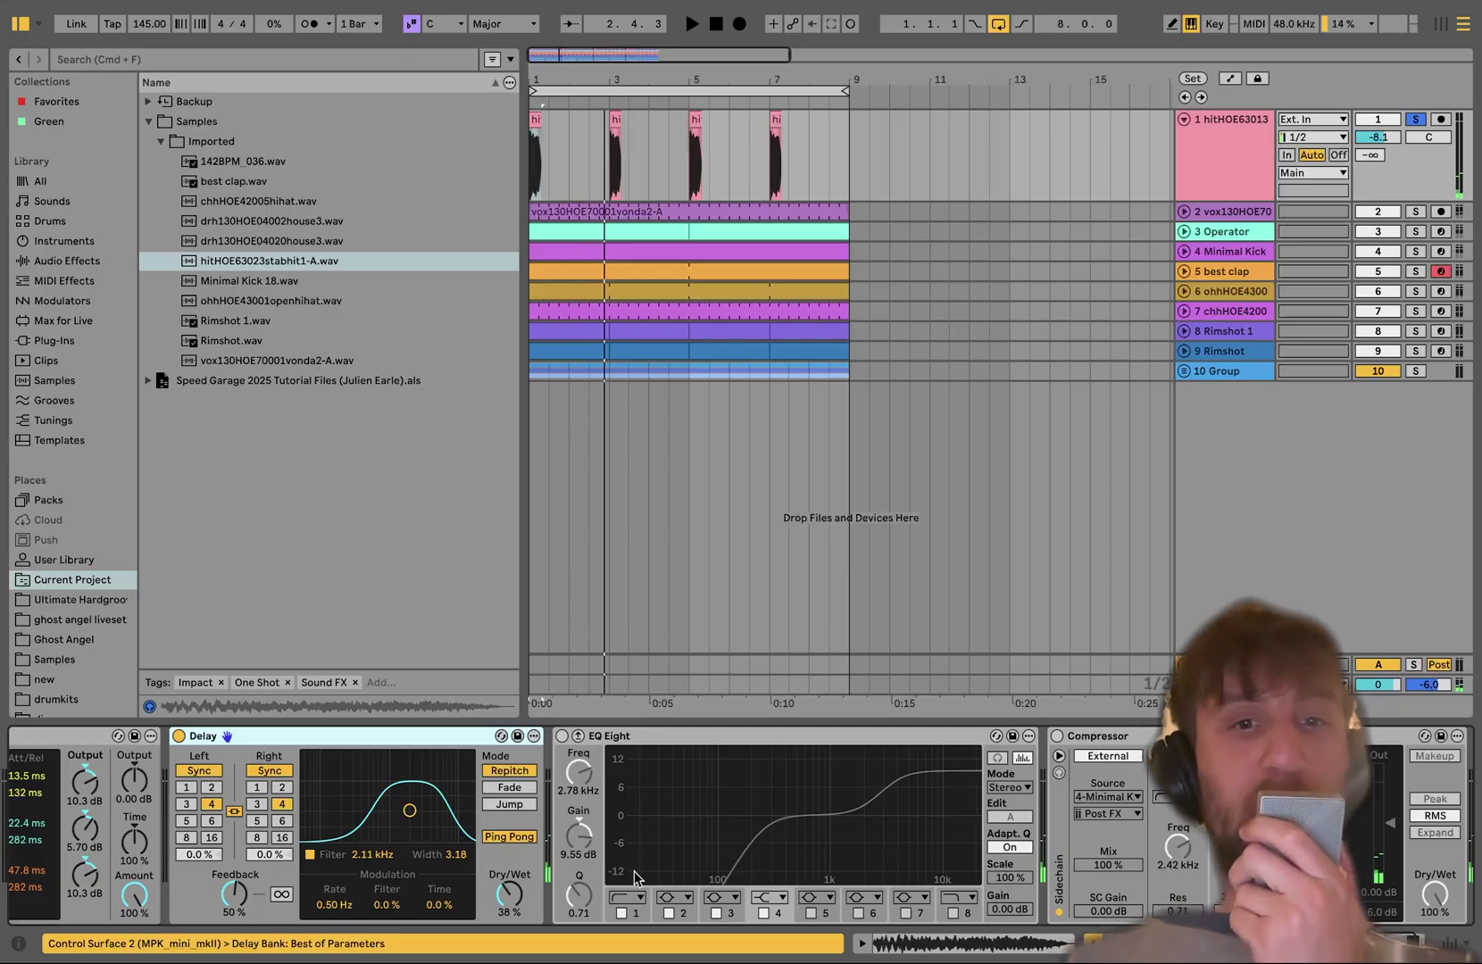
scroll(738, 852, left, 10)
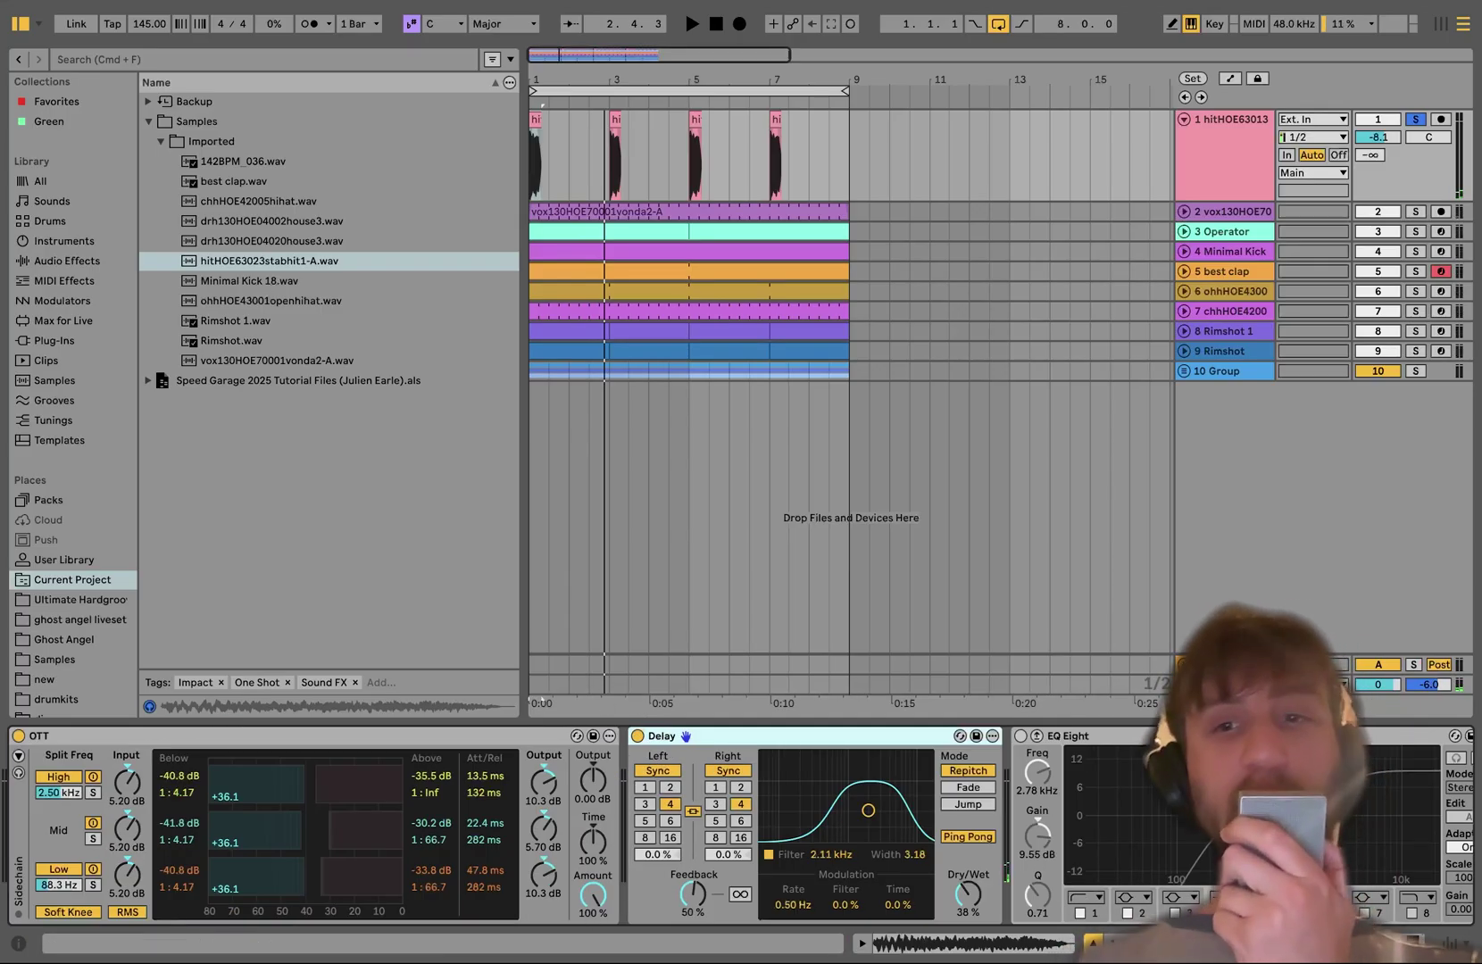
scroll(779, 721, right, 4)
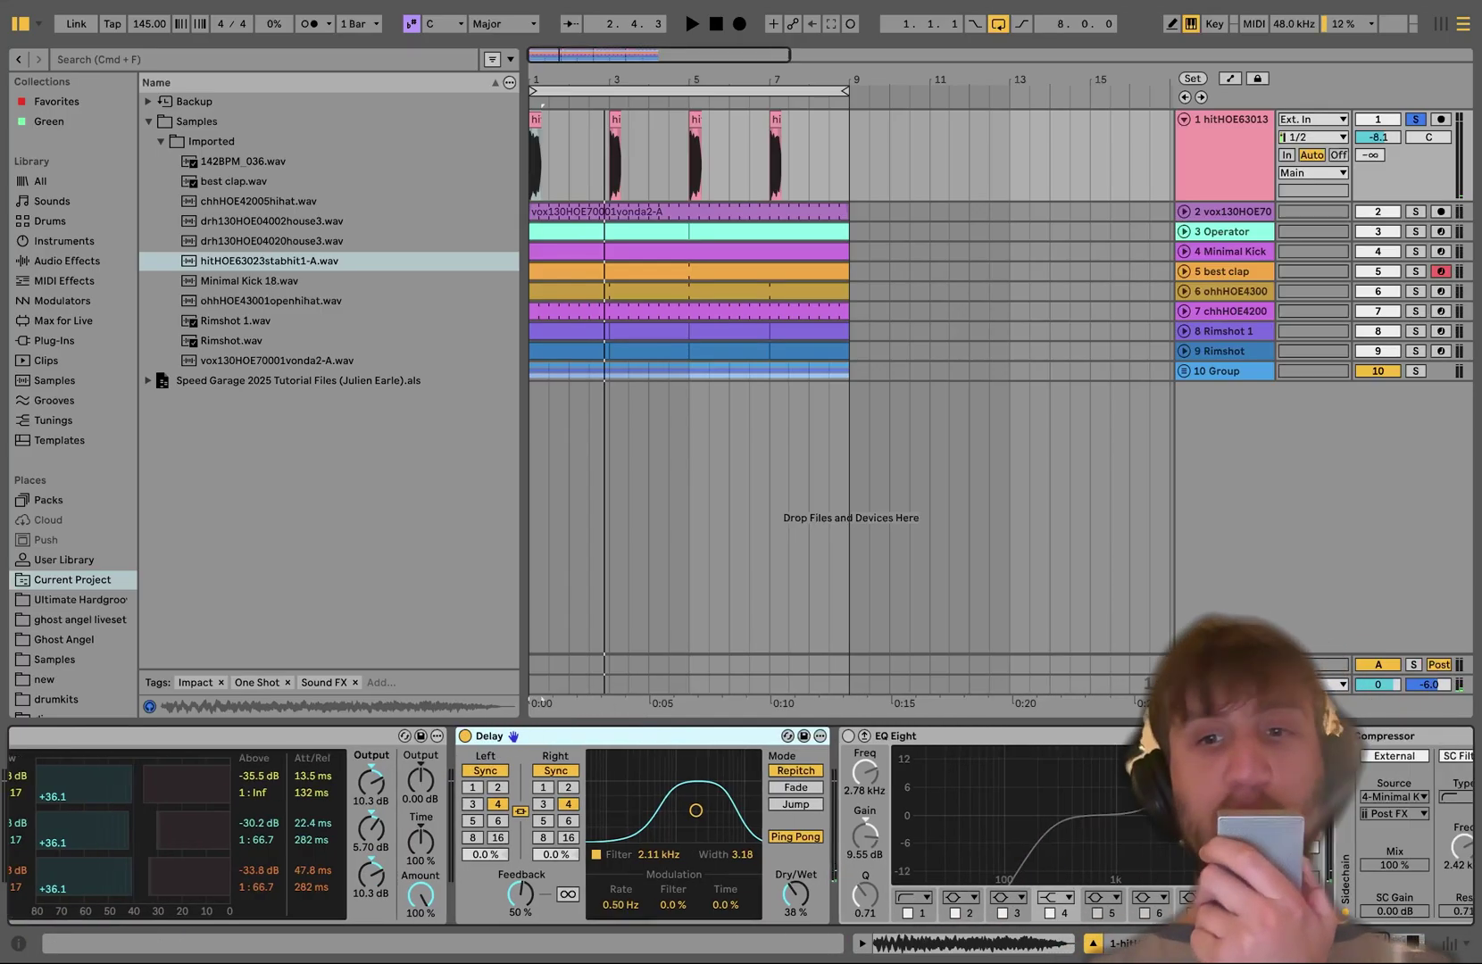
Turn on the stab track's EQ Eight and play the stab while reviewing its curve.
click(848, 736)
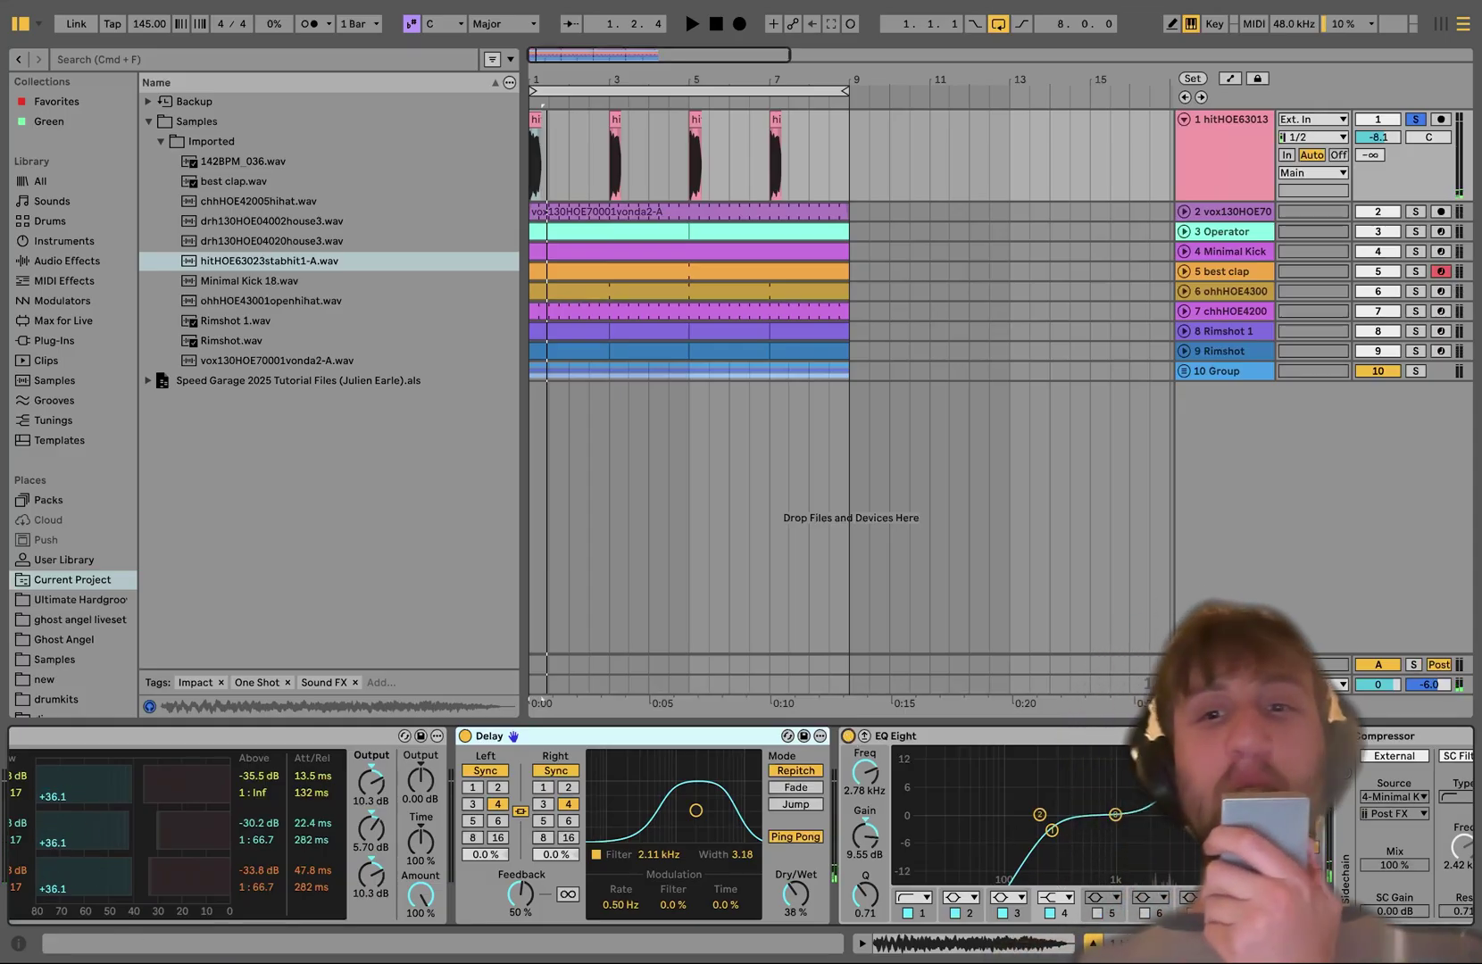
scroll(1127, 831, right, 3)
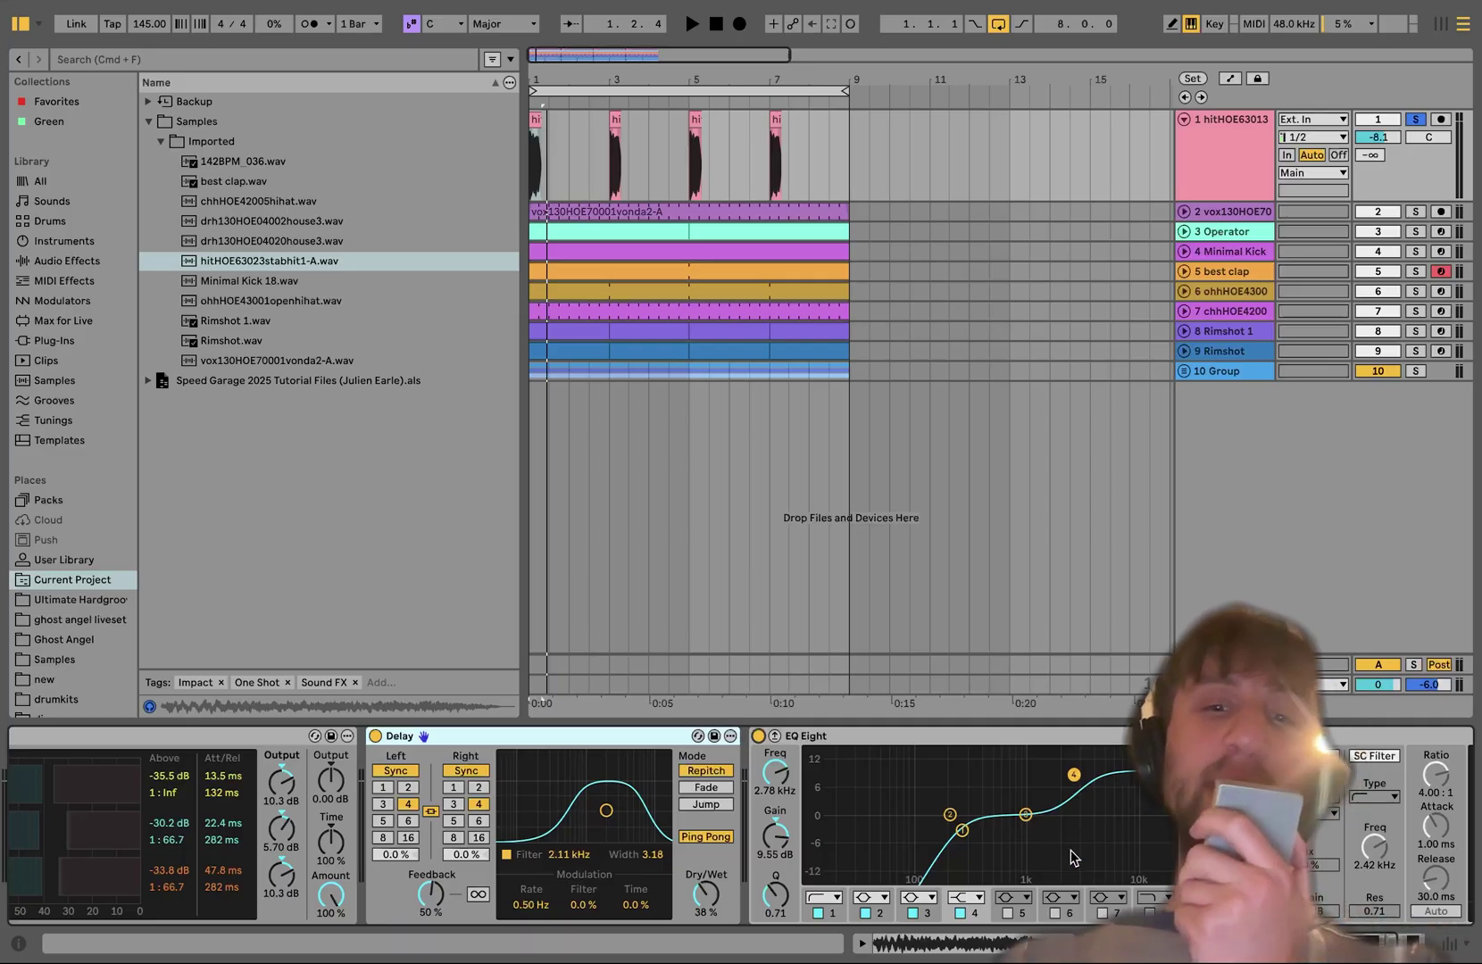
scroll(1048, 844, right, 4)
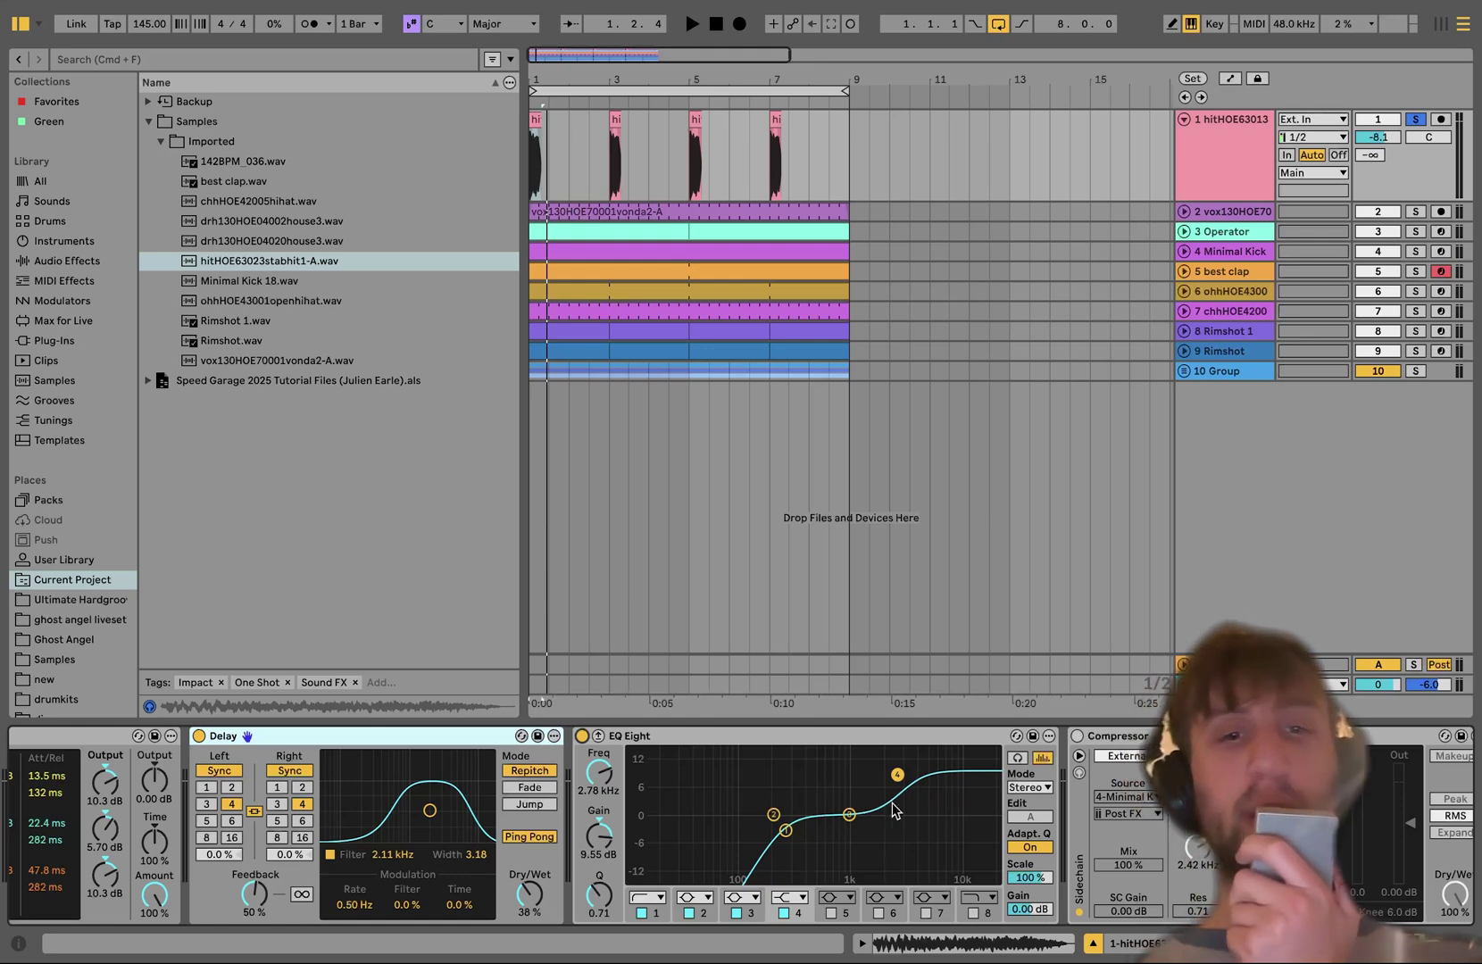
key(space)
Turn on the stab track's Compressor and briefly listen to its sidechain input.
scroll(920, 772, right, 3)
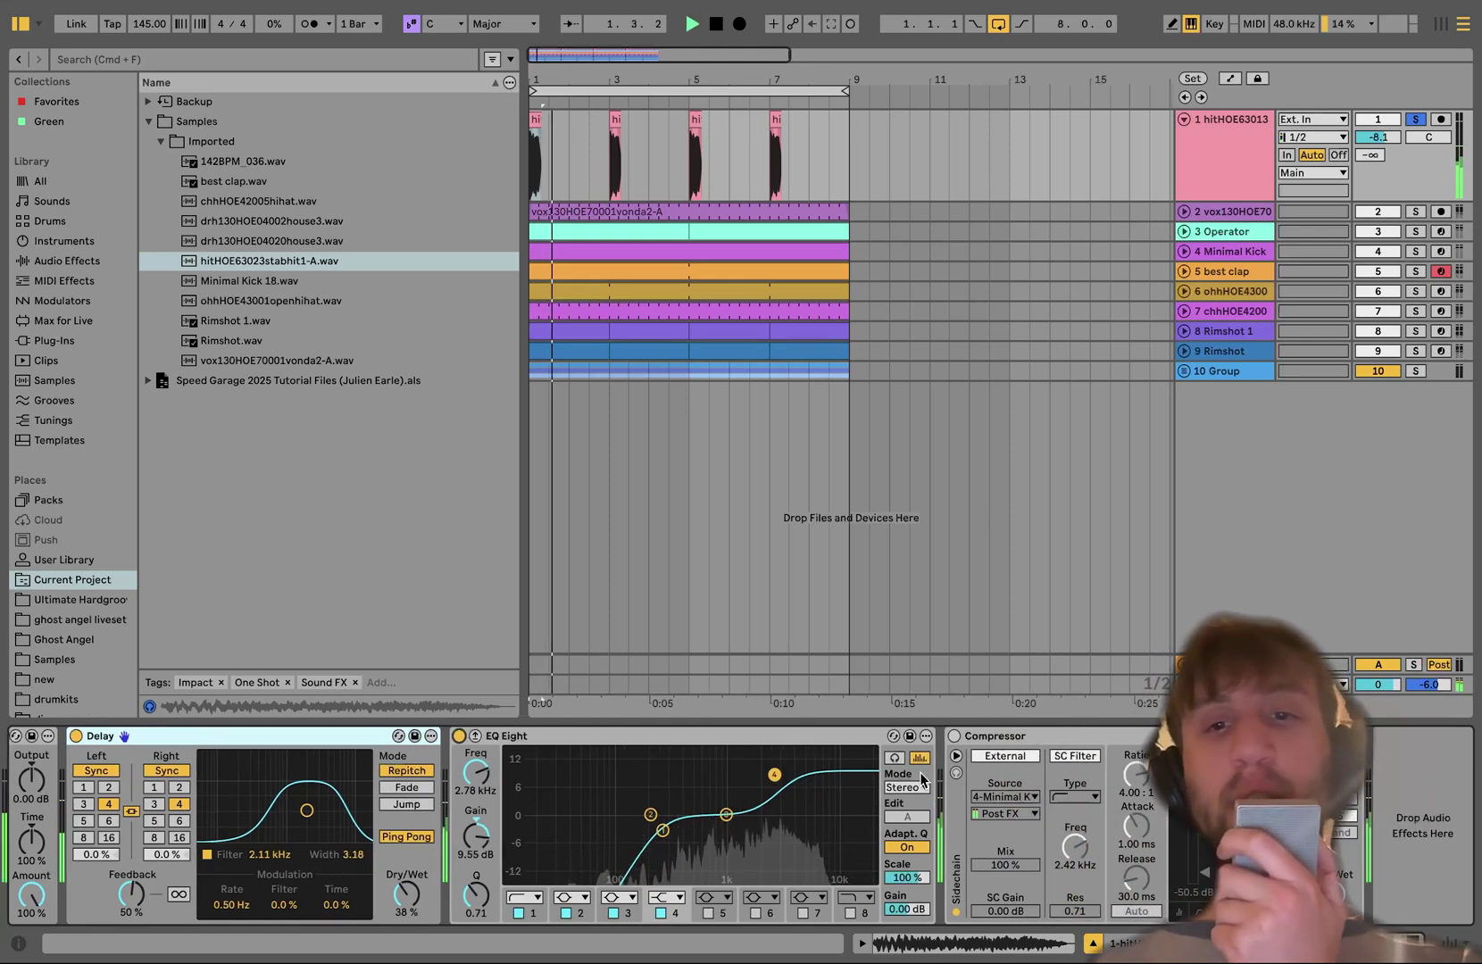
click(954, 737)
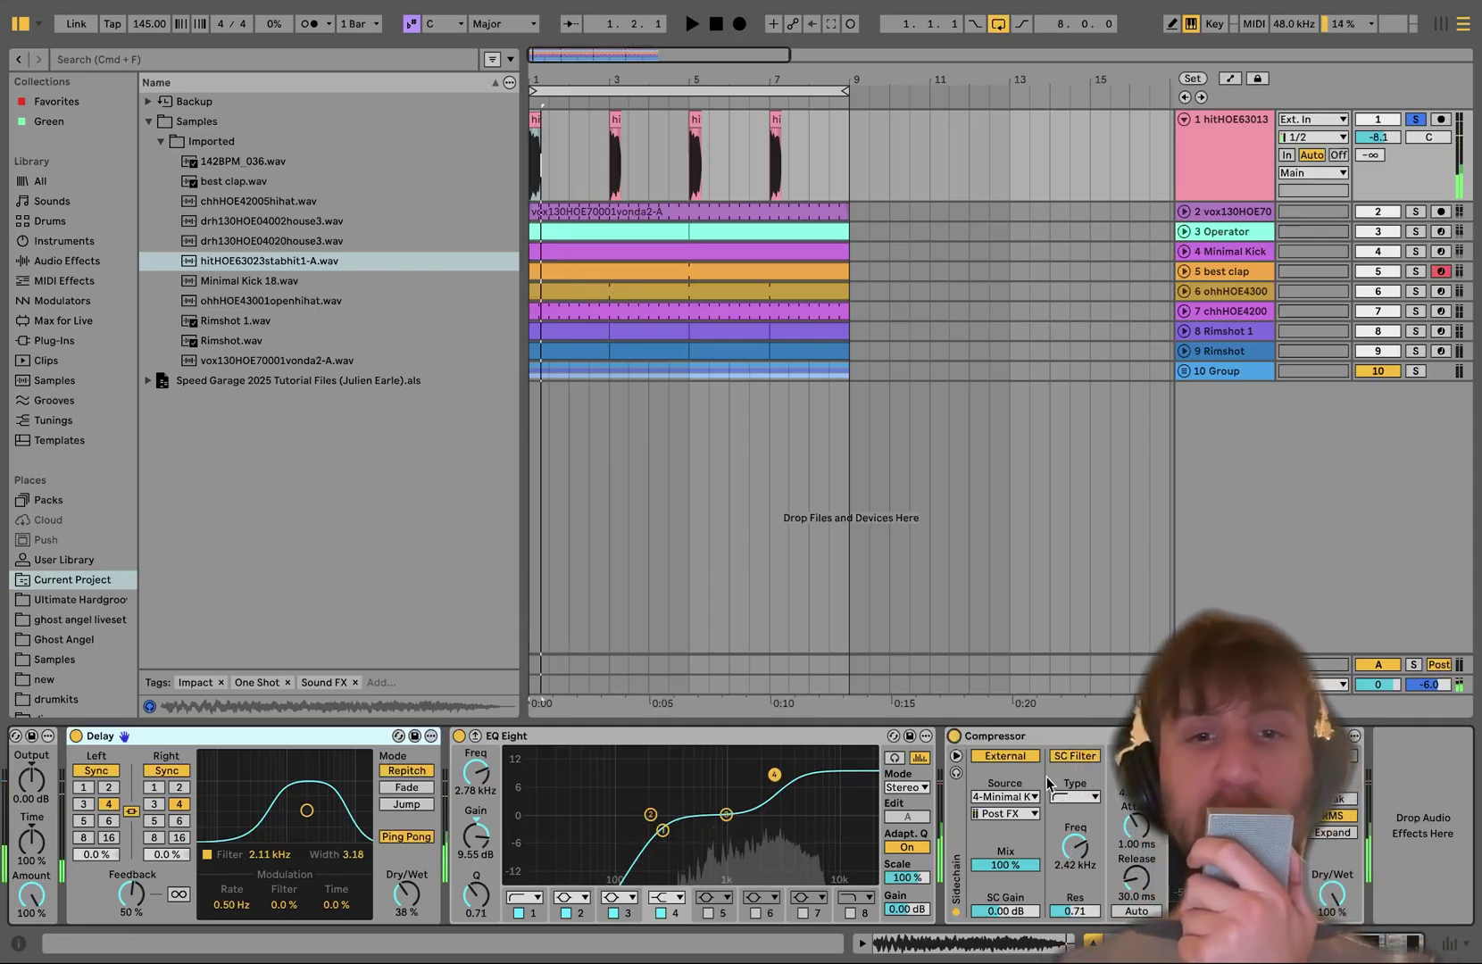
click(956, 775)
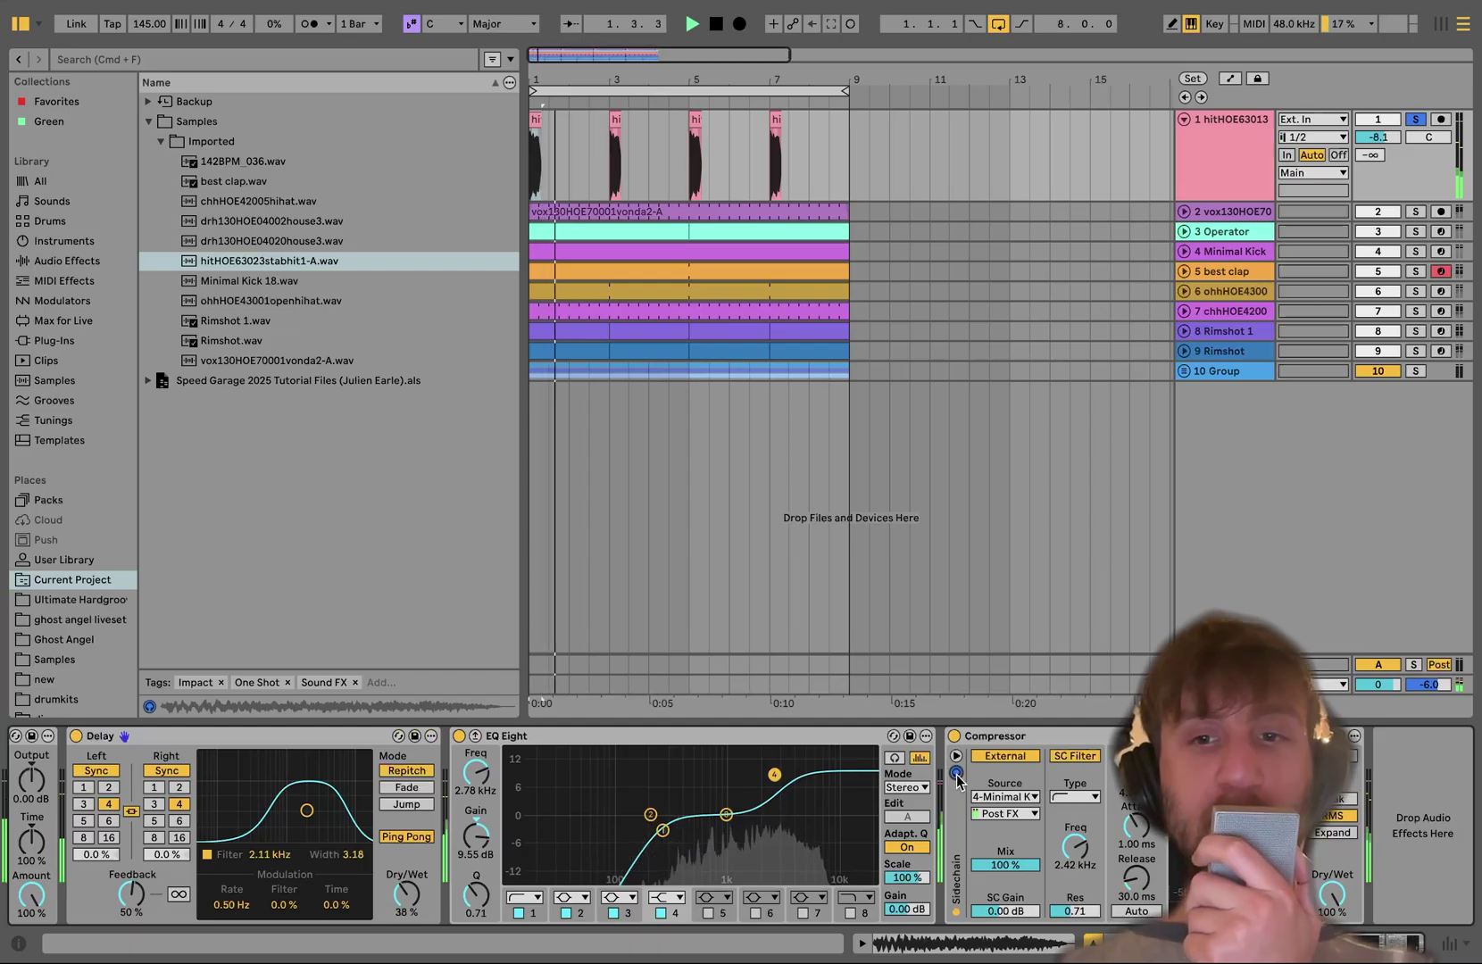
click(955, 775)
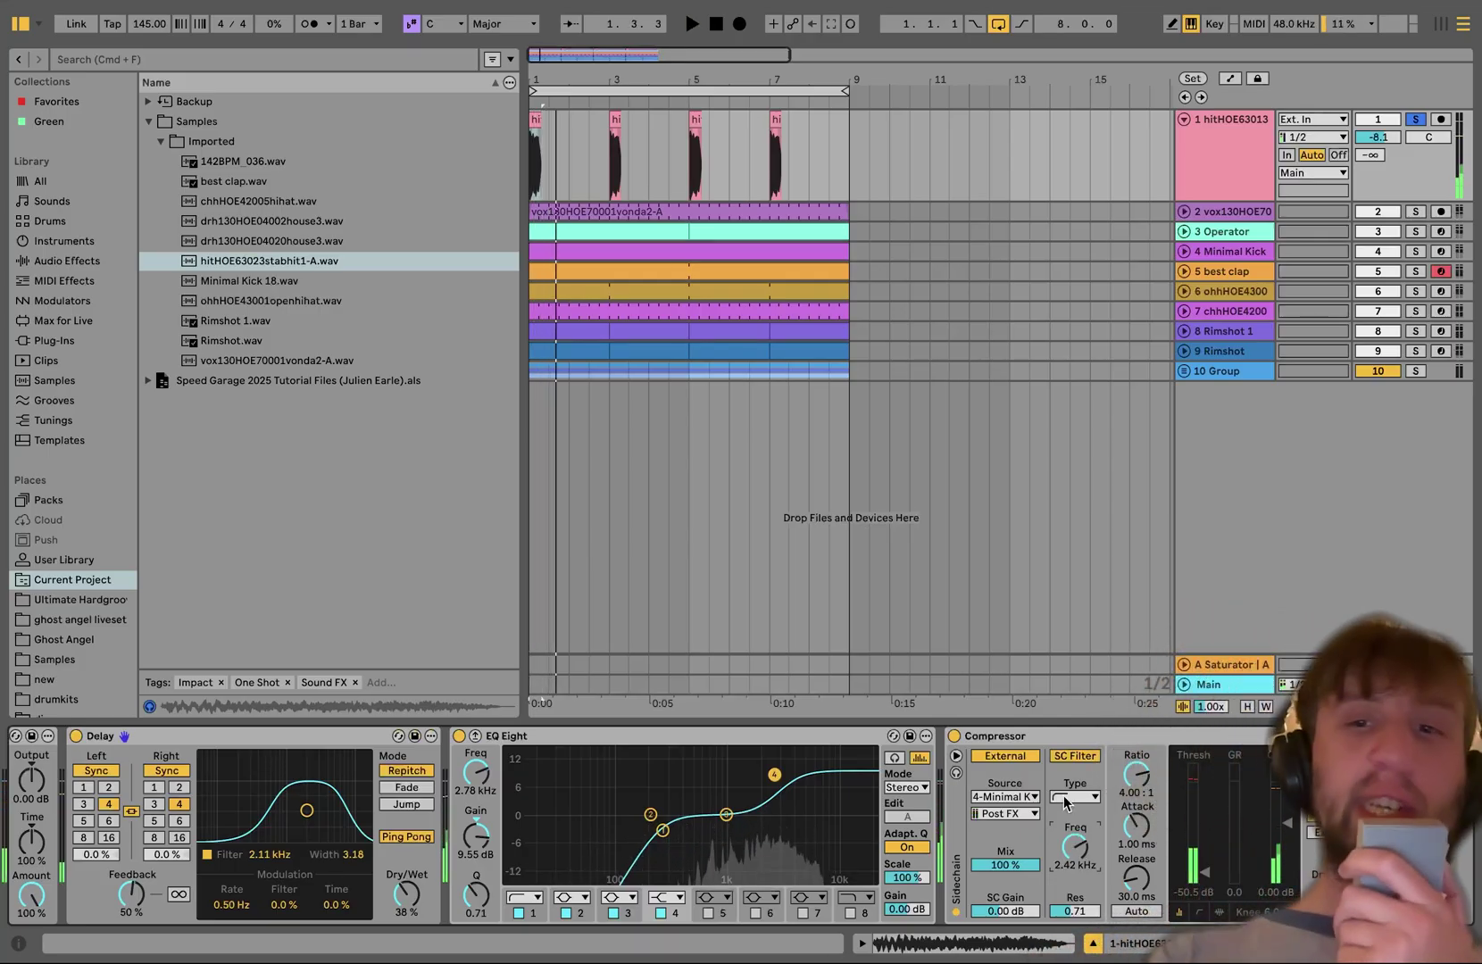
key(super+z)
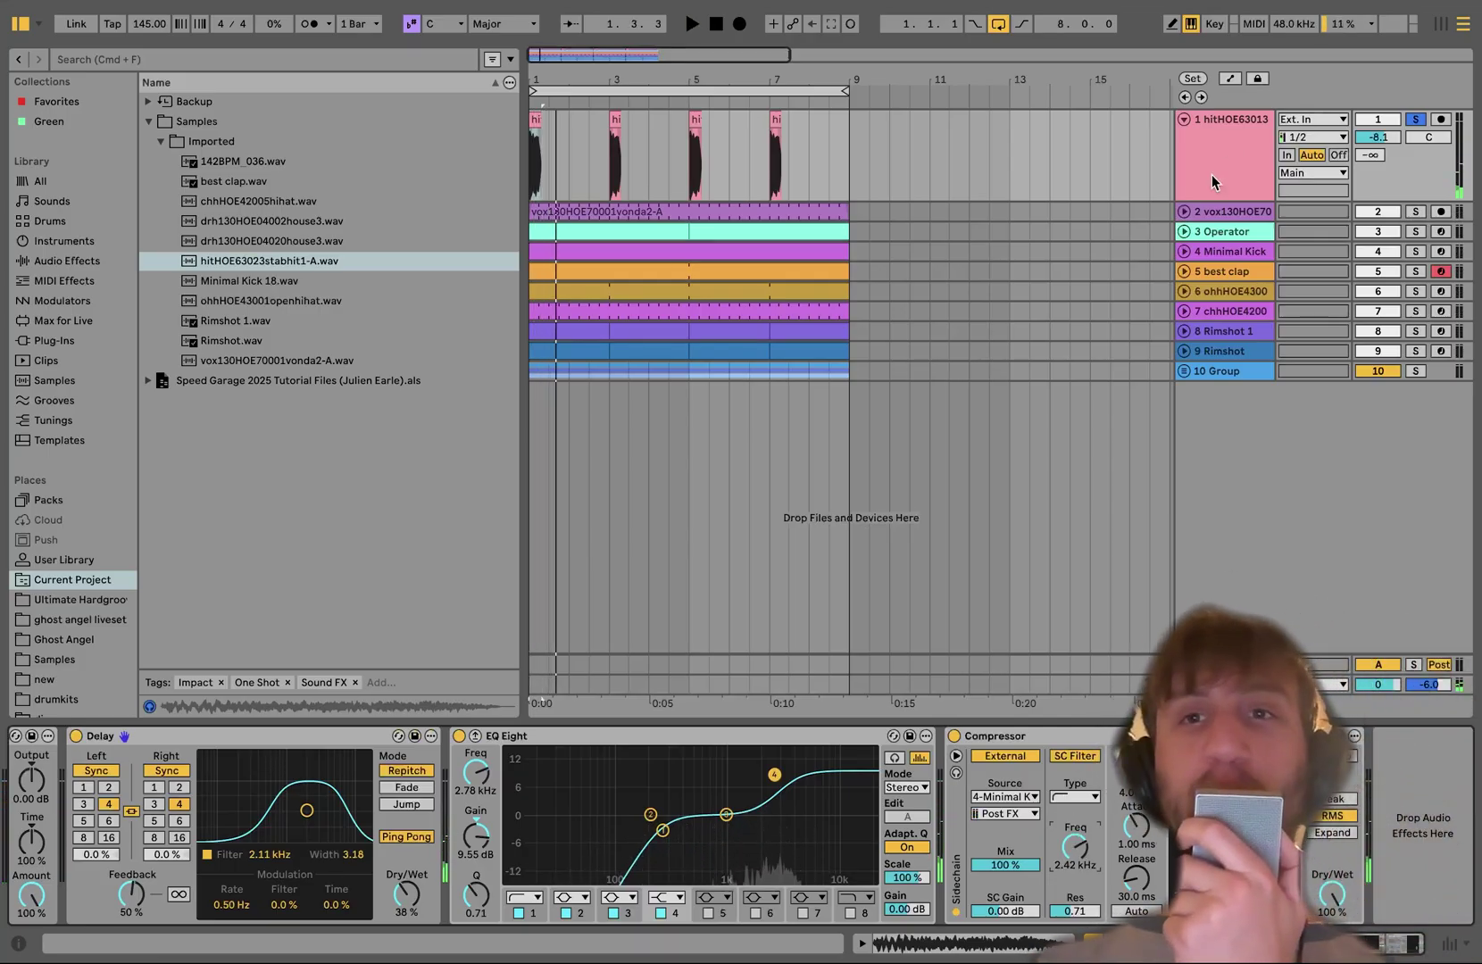
Solo the vox130HOE70 track and audition it first with its effects on, and again with all of them switched off.
click(1245, 215)
click(1414, 212)
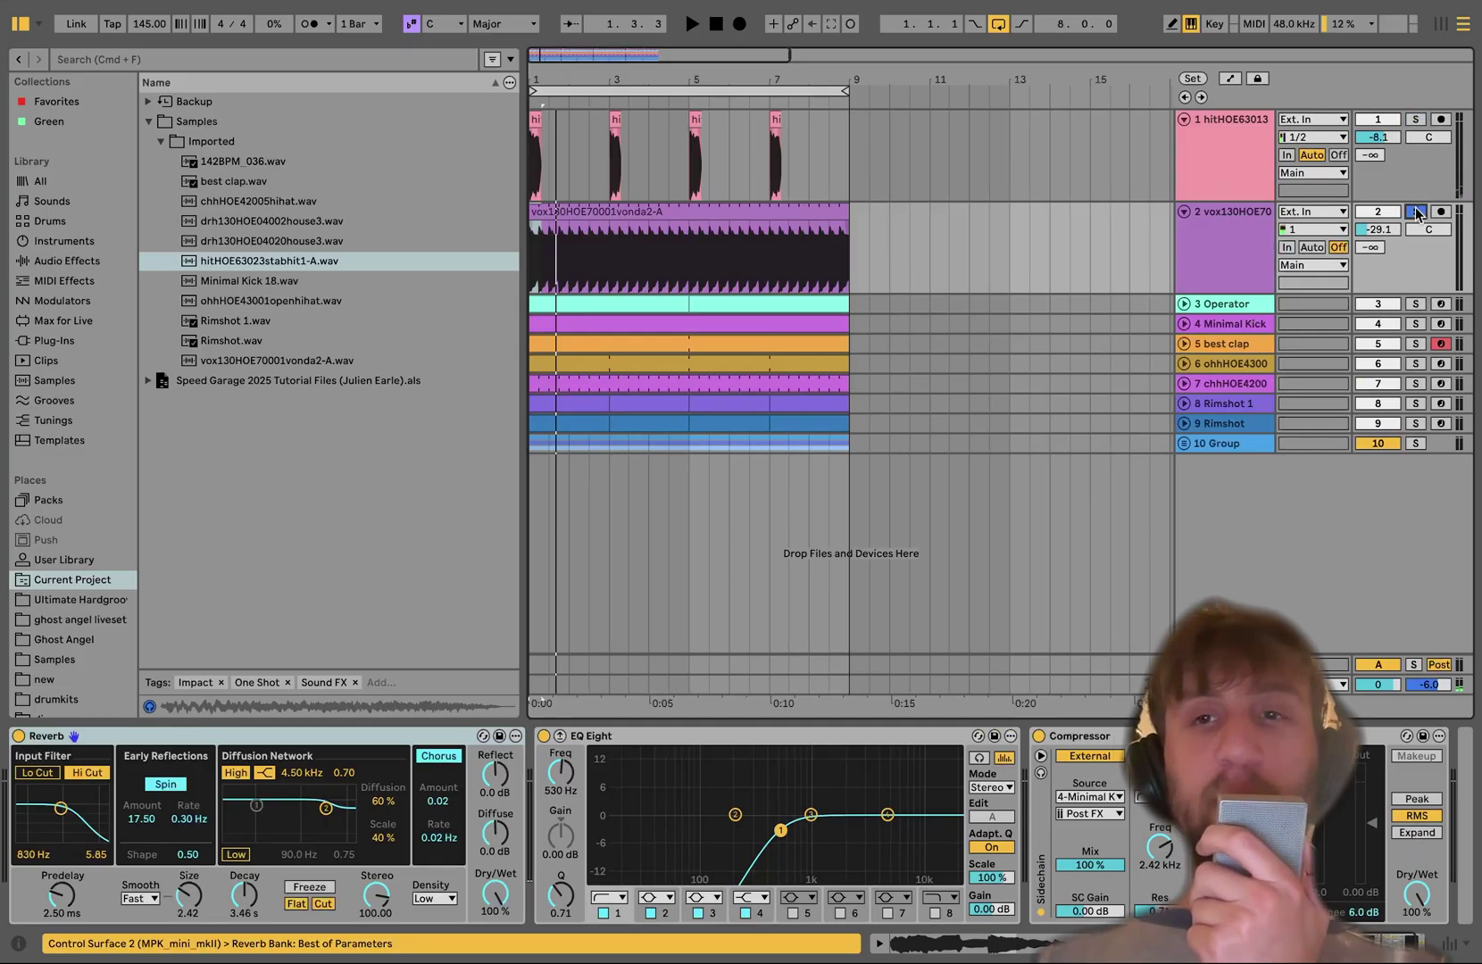
key(space)
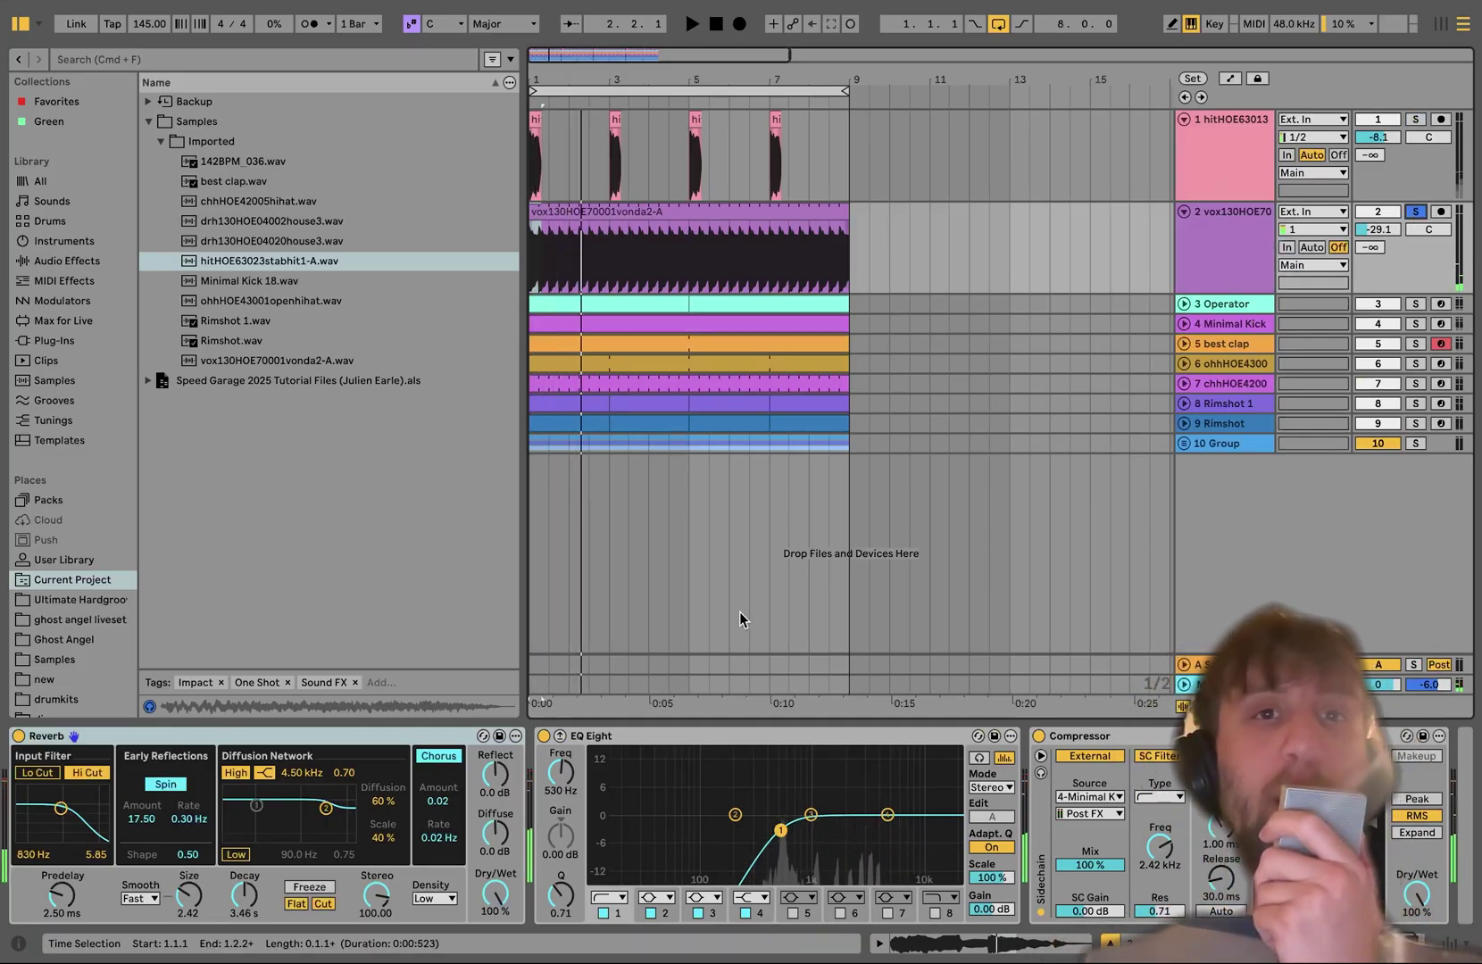
click(369, 735)
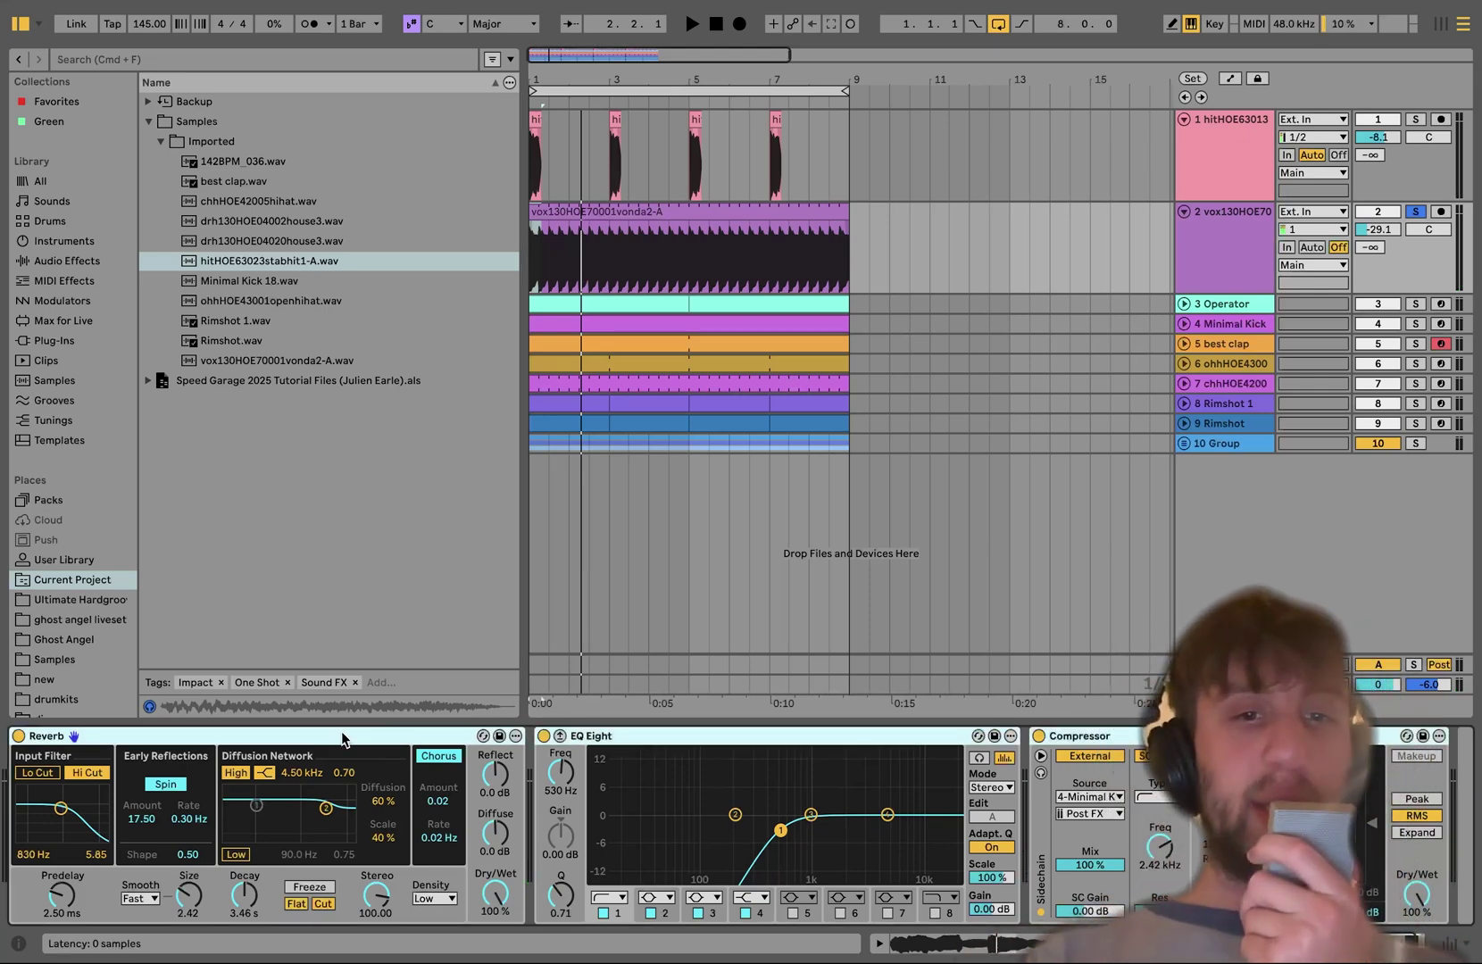
click(543, 737)
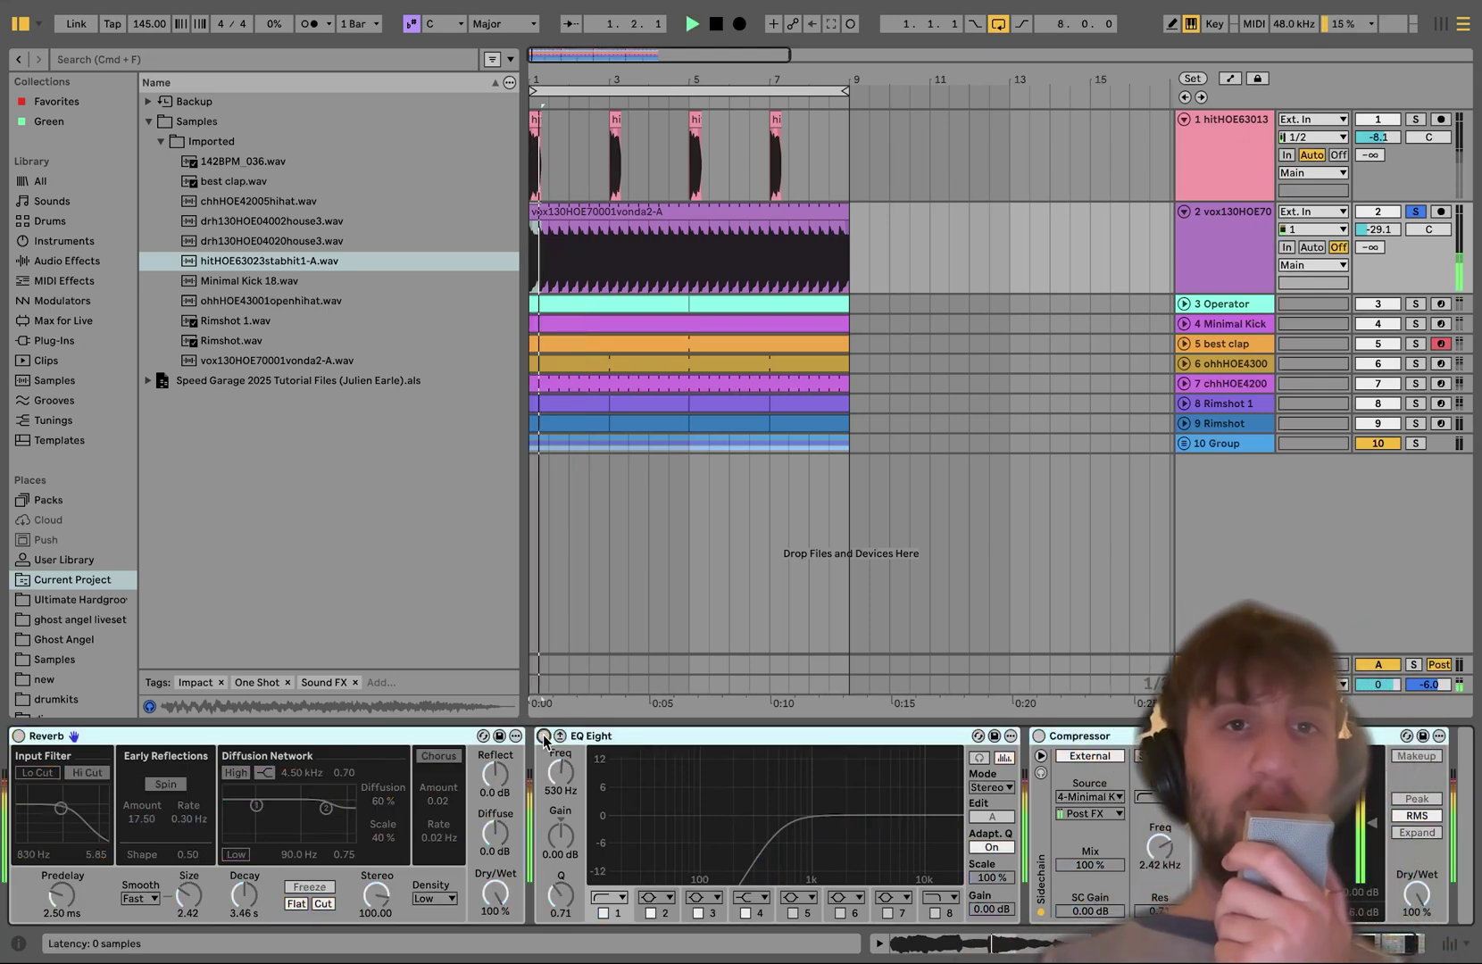
Preview the source sample vox130HOE70001vonda2-A.wav and open the vocal track's clip to examine its waveform and settings.
click(241, 362)
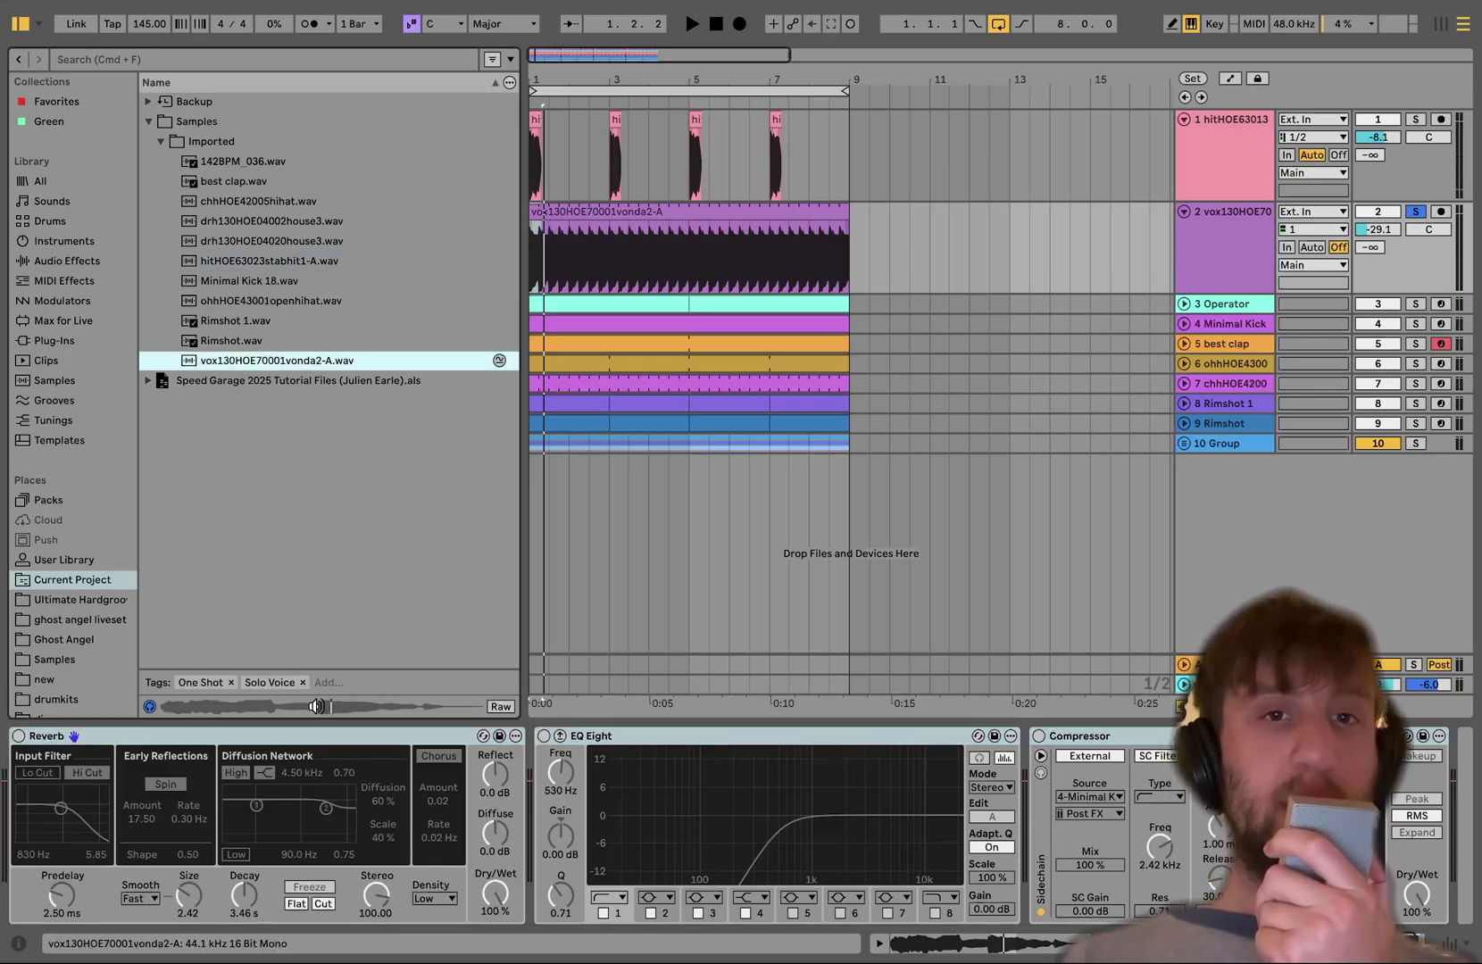
double_click(661, 211)
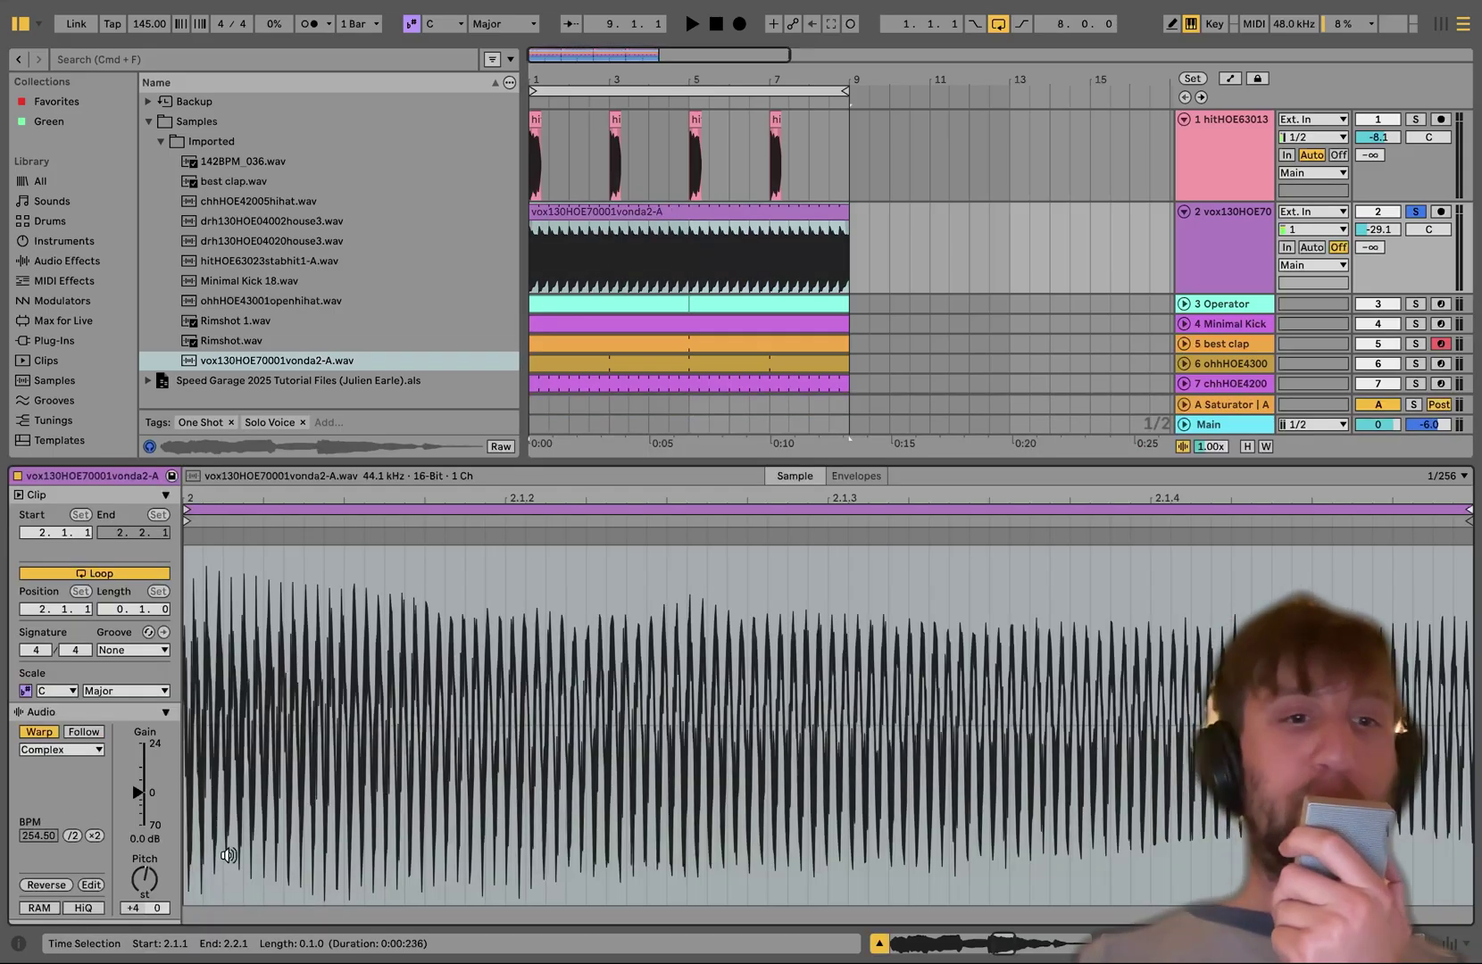
click(330, 734)
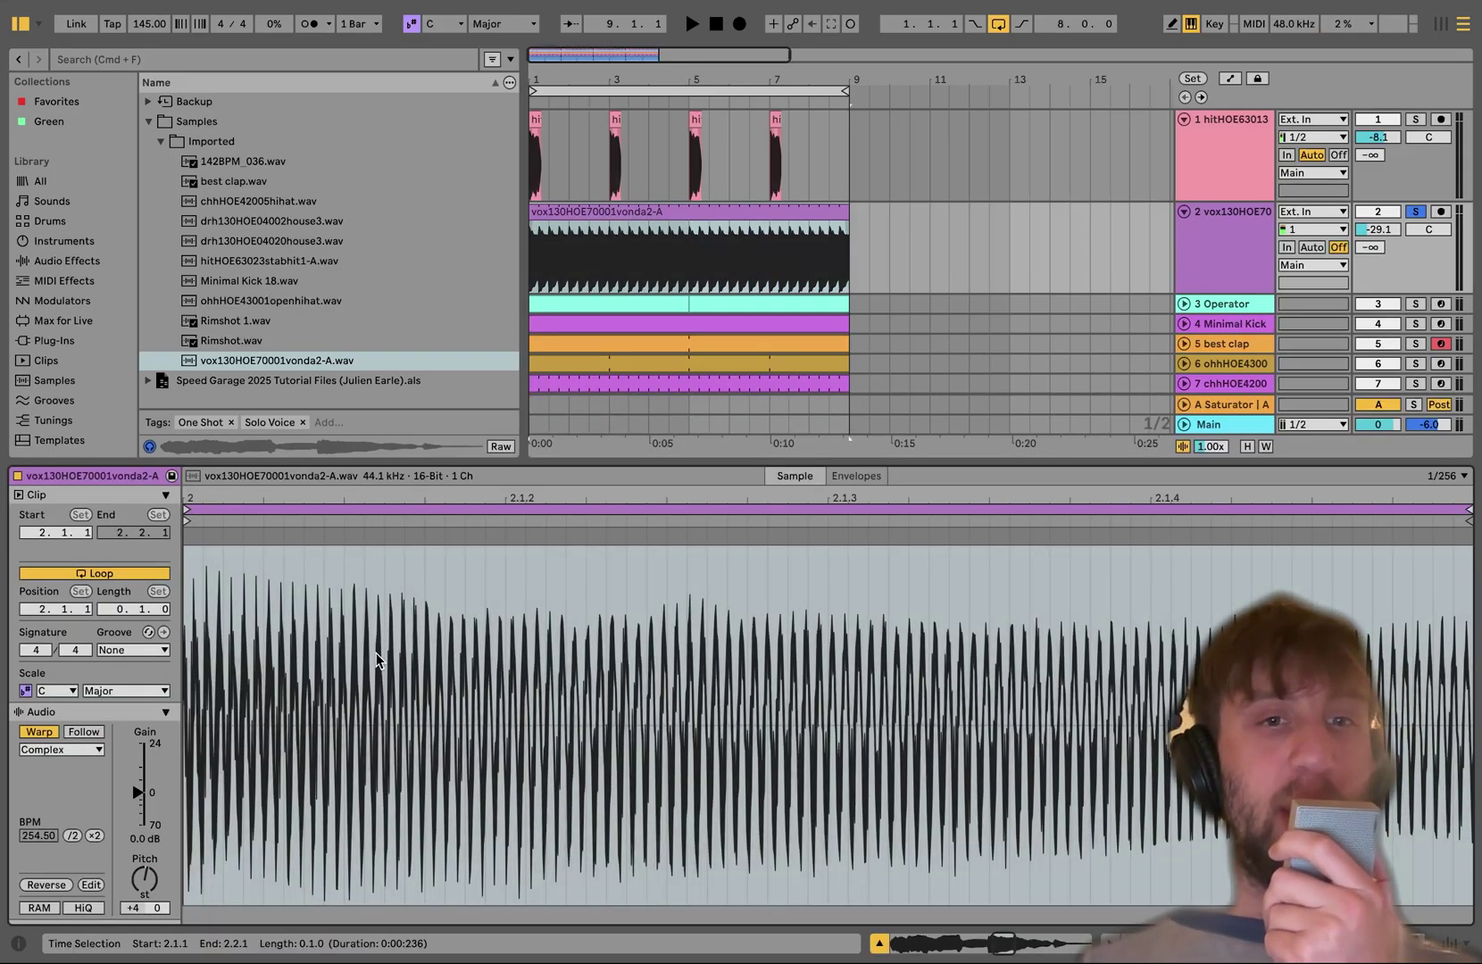
Try halving and doubling the vocal clip's warp tempo, undo the changes and replay the looped vocal.
key(minus)
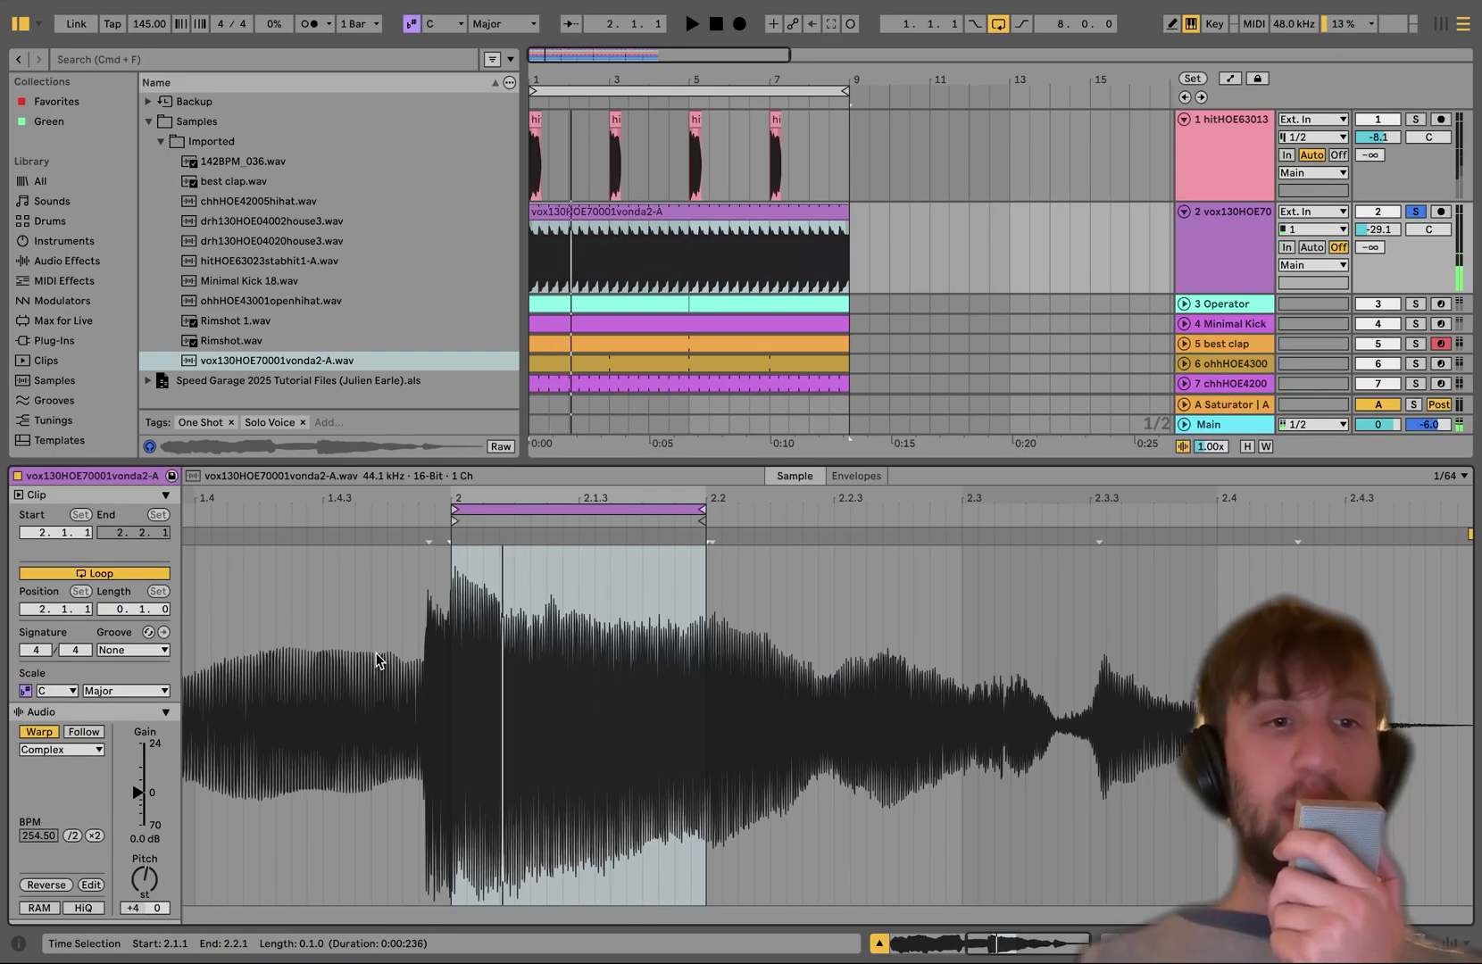
click(71, 836)
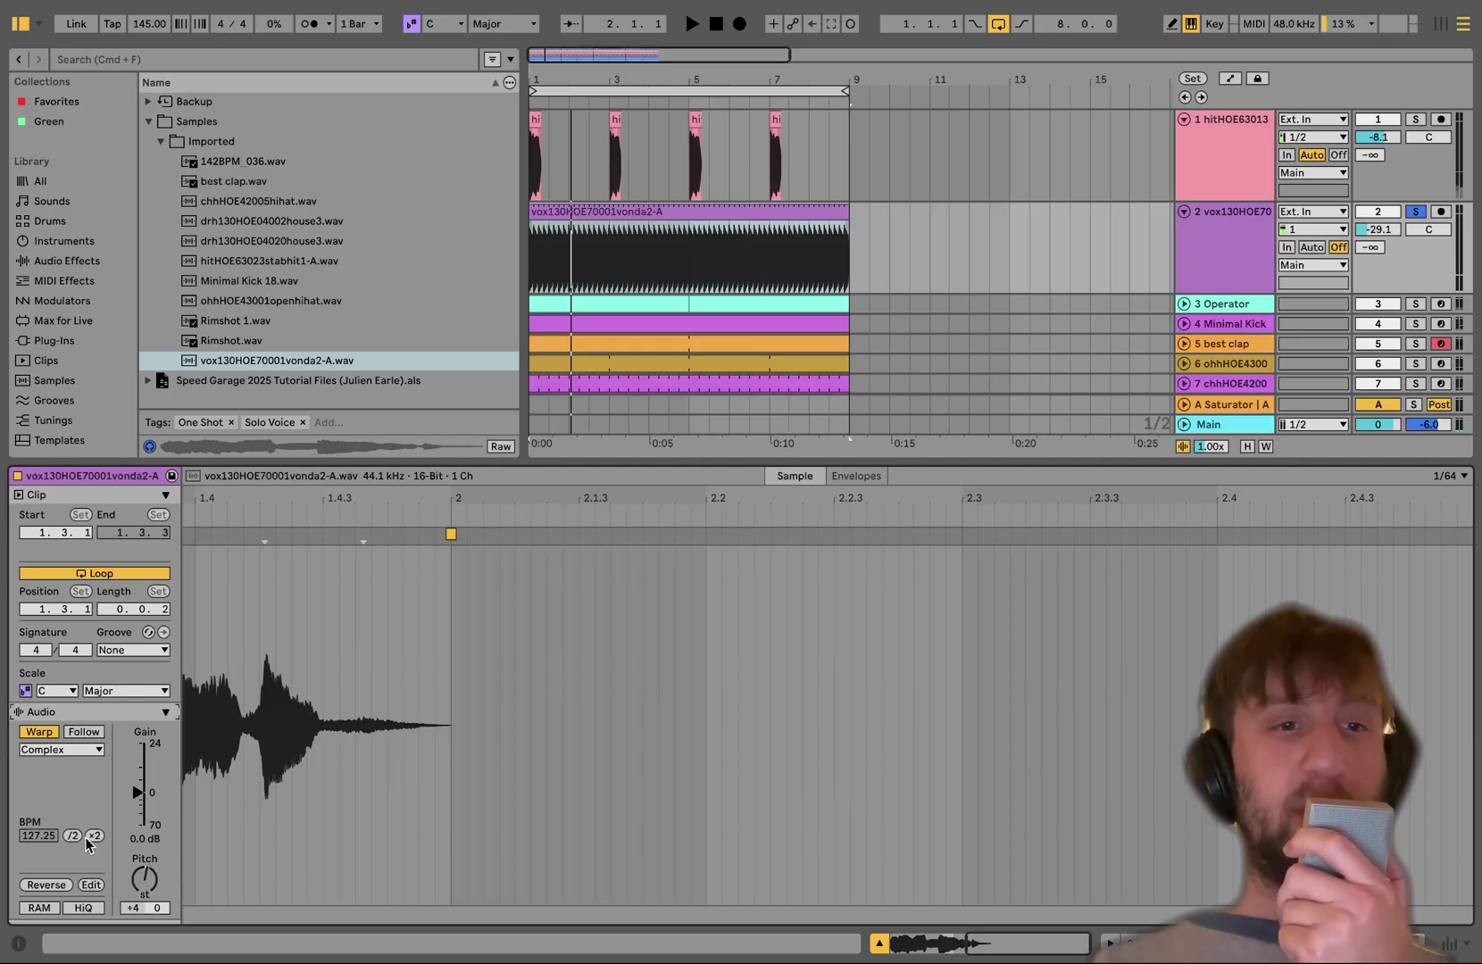
click(94, 836)
click(94, 836)
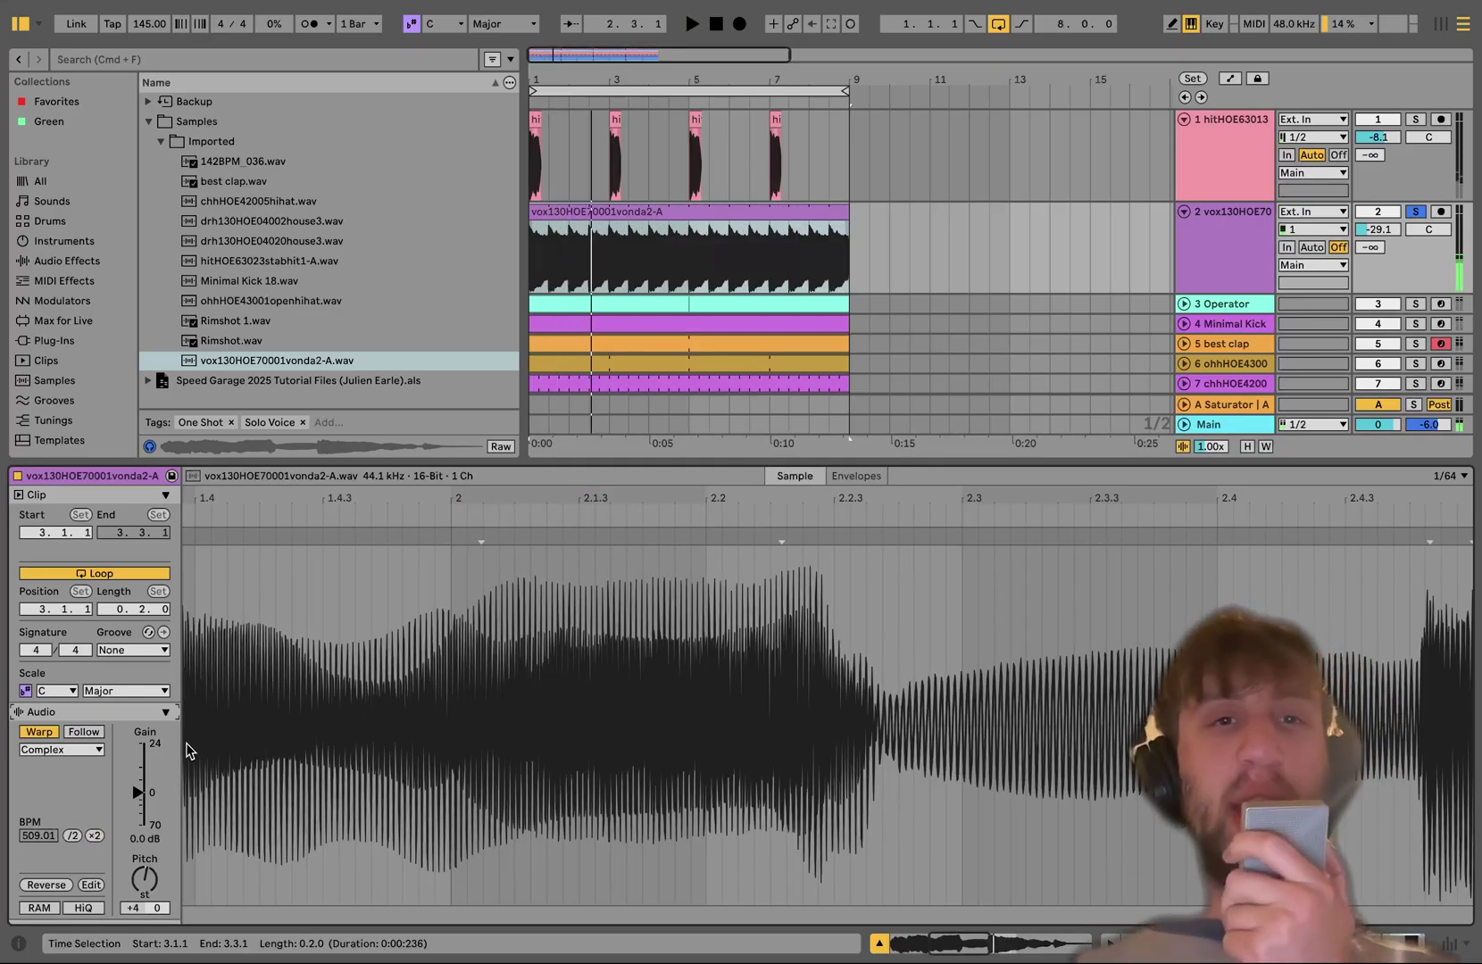
key(super+z)
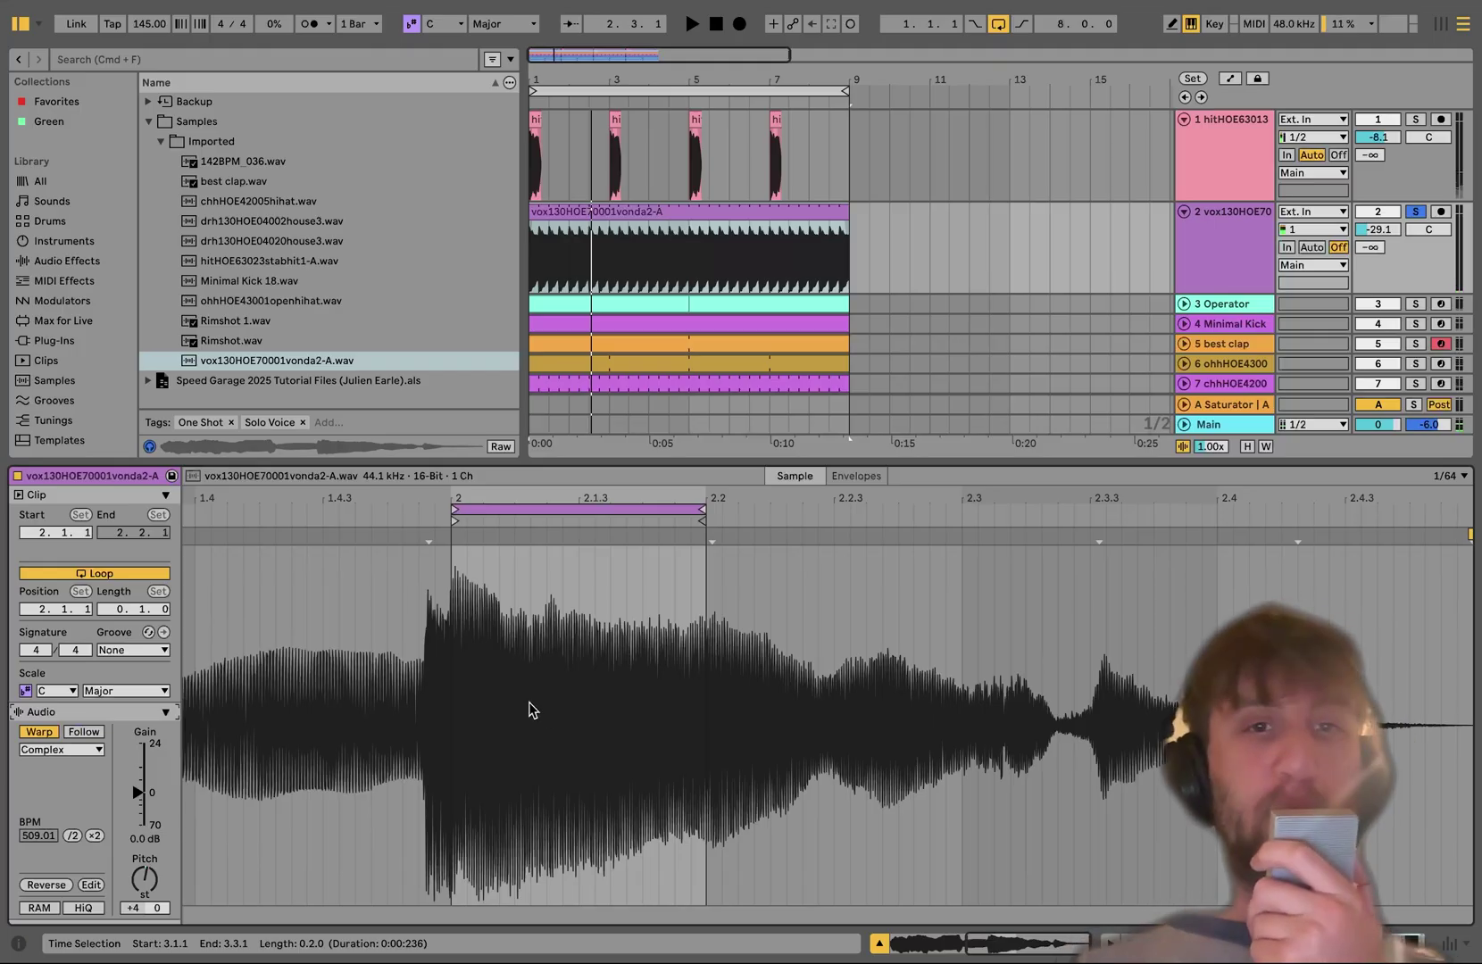
key(space)
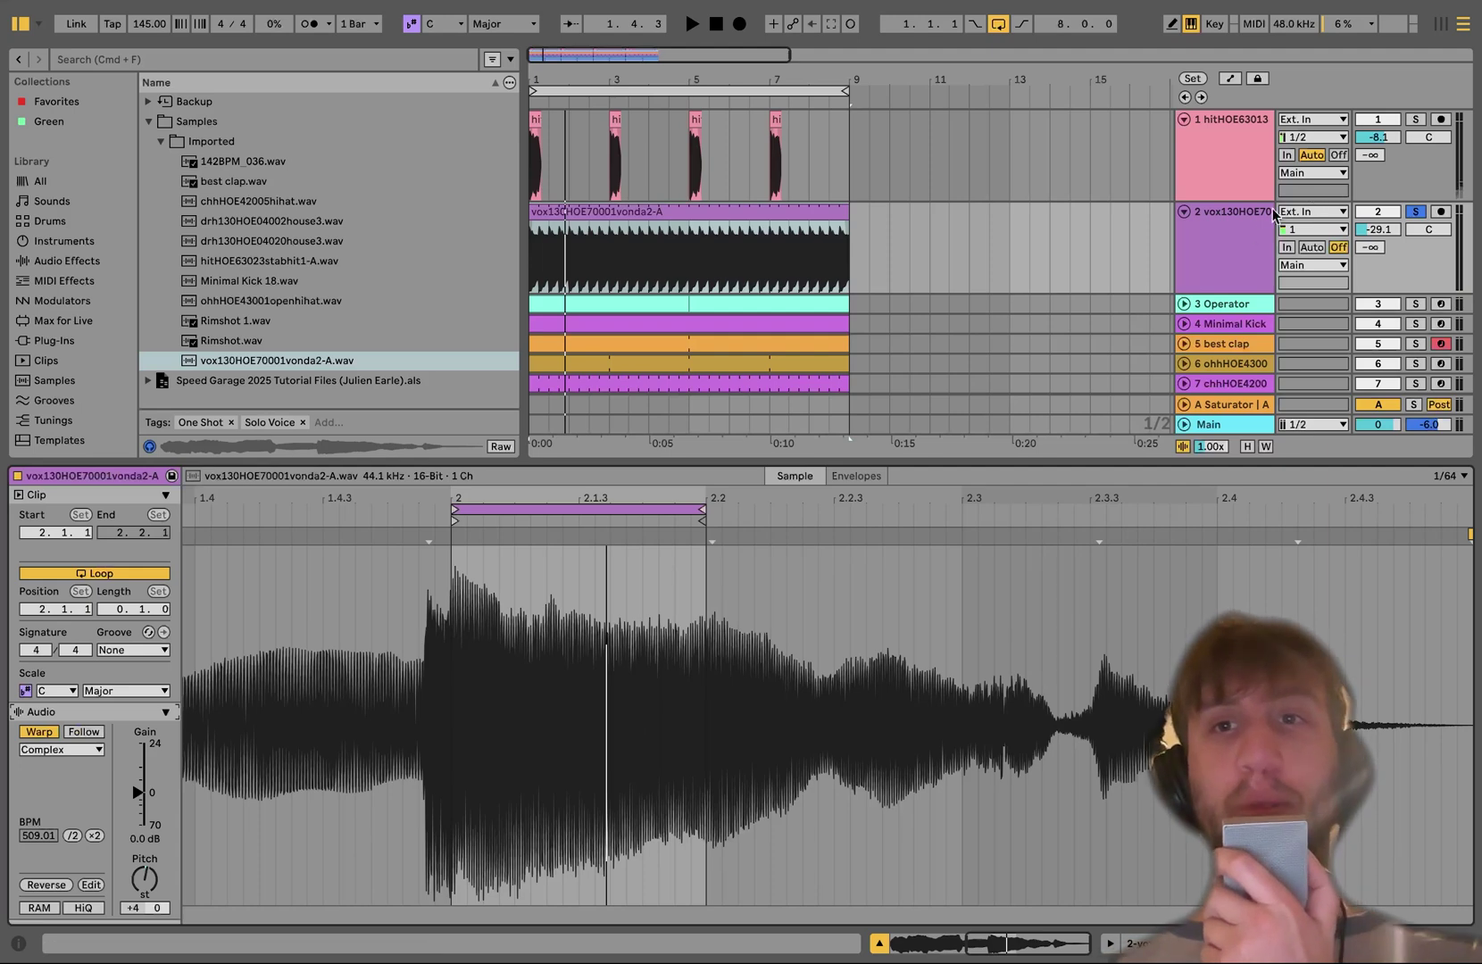
Turn on the vocal track's Reverb and play the vocal while reviewing the reverb settings.
click(1237, 250)
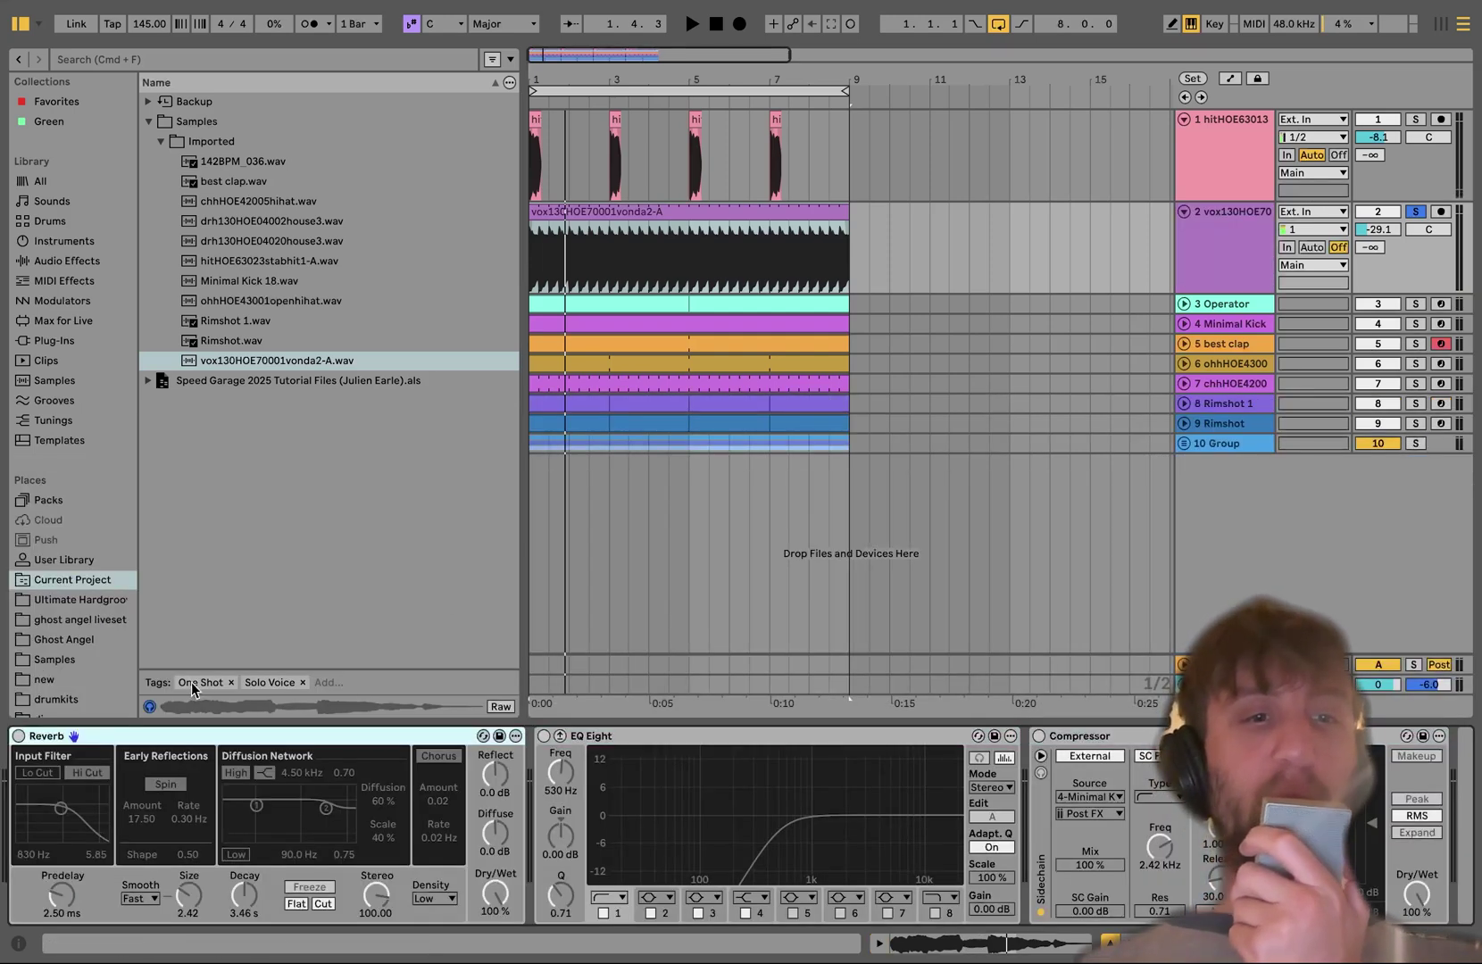
click(17, 737)
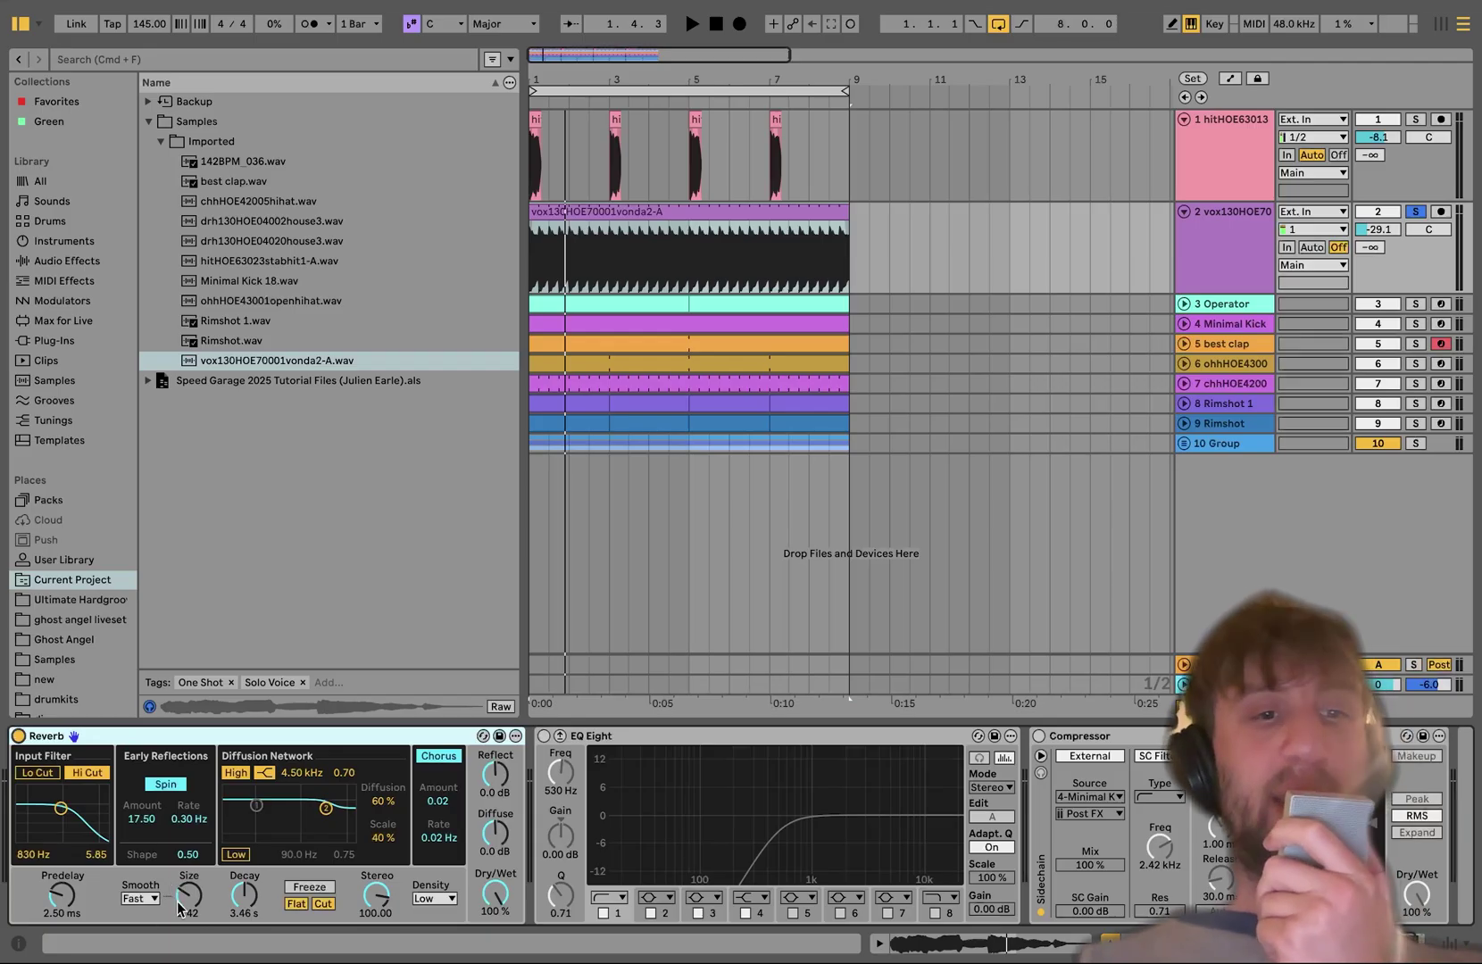
key(space)
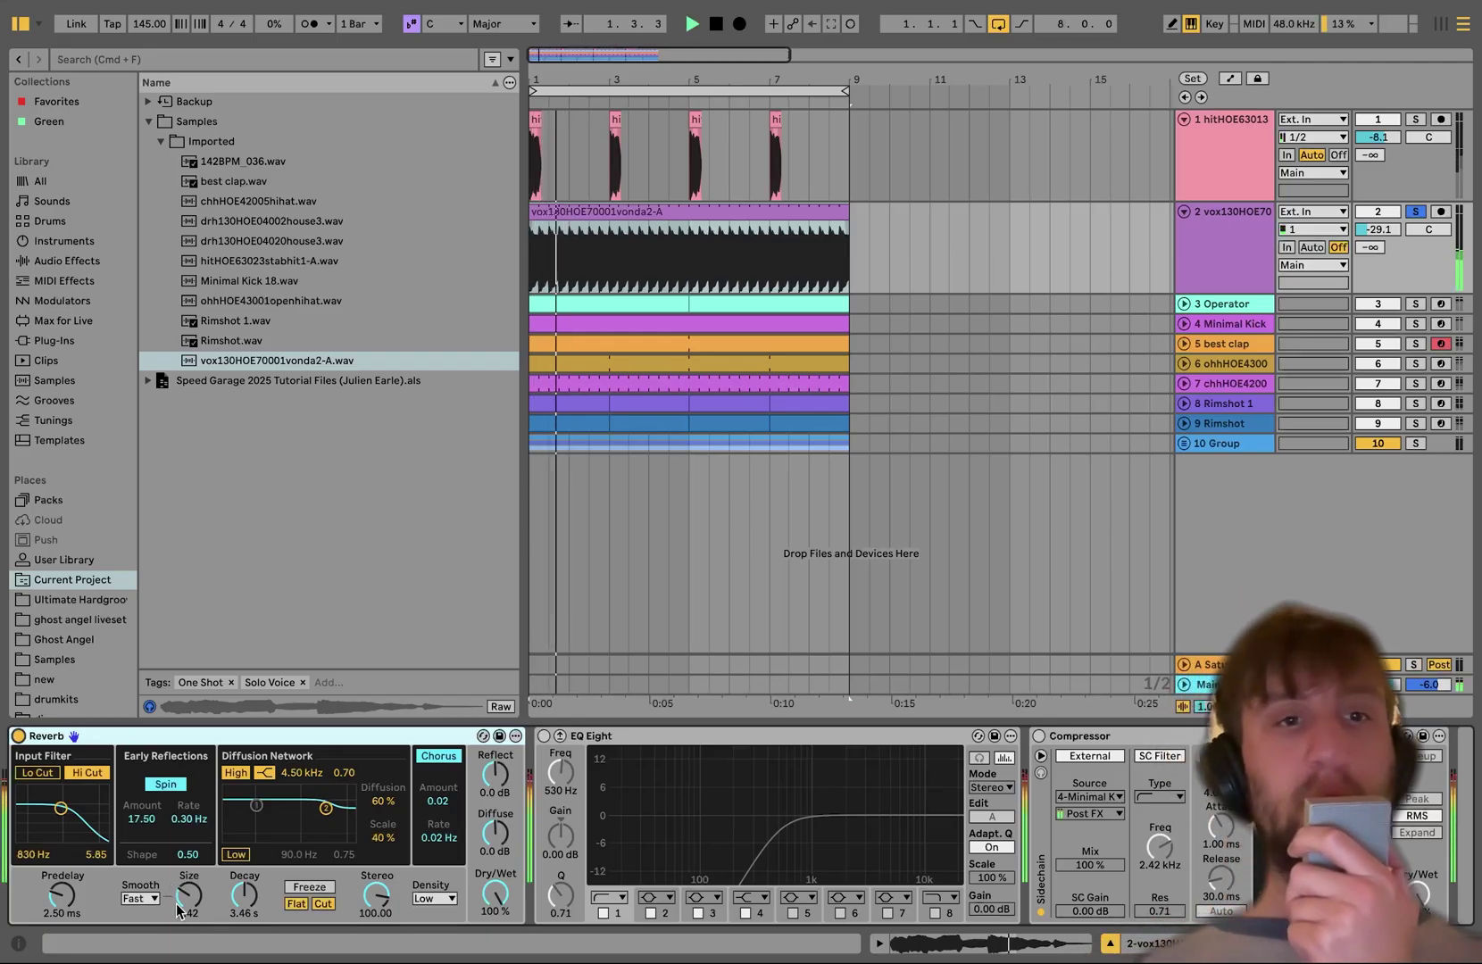
mouse_move(176, 903)
mouse_down()
mouse_move(178, 946)
mouse_move(177, 903)
mouse_up()
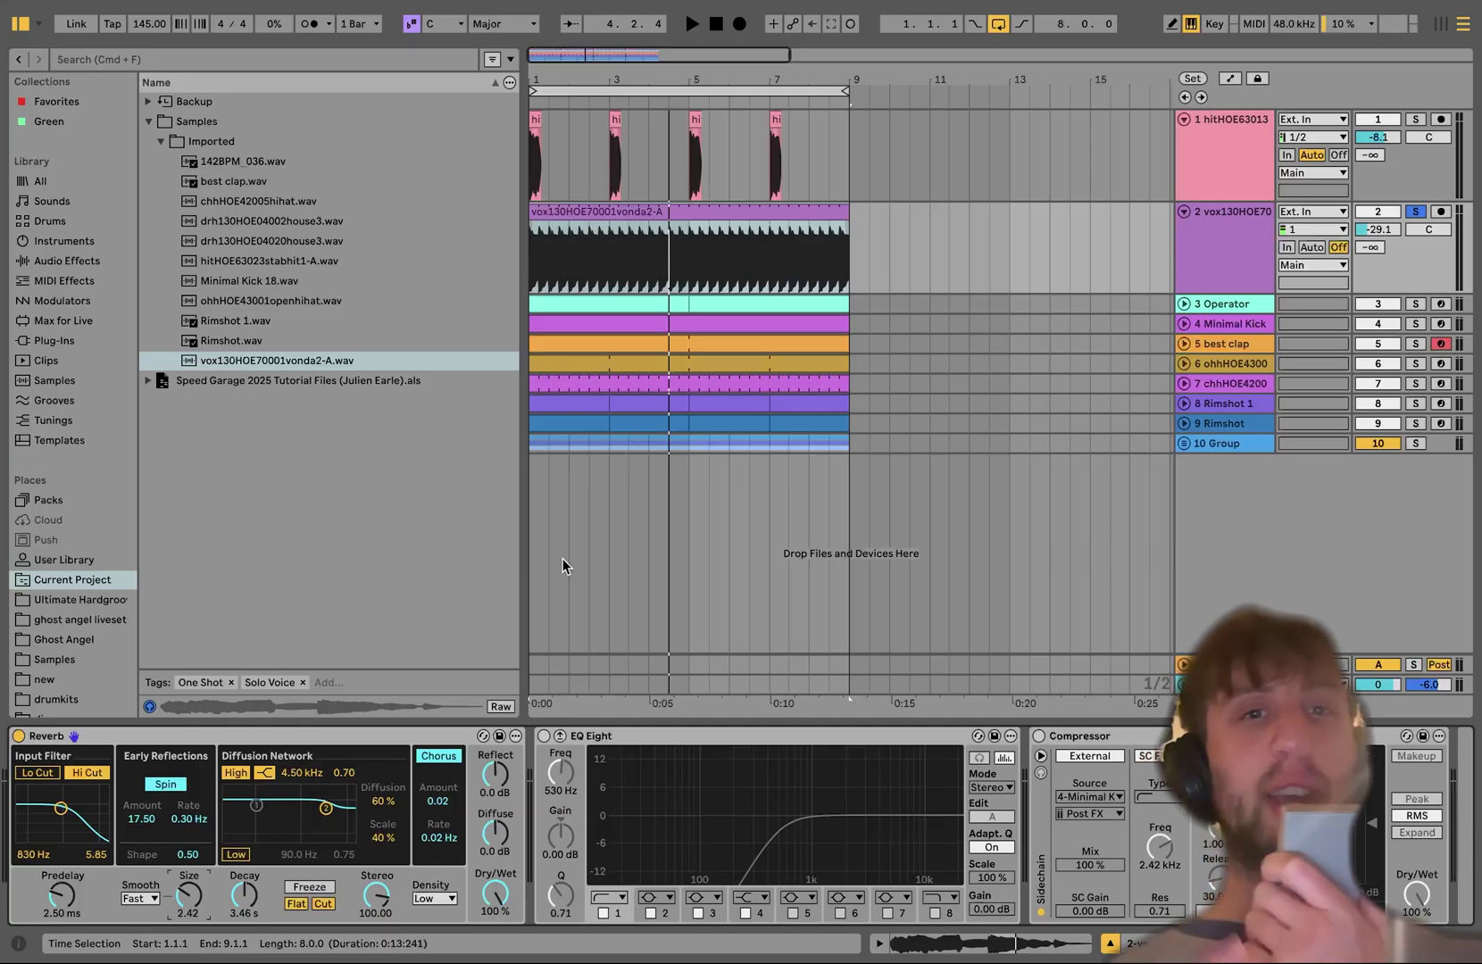
key(space)
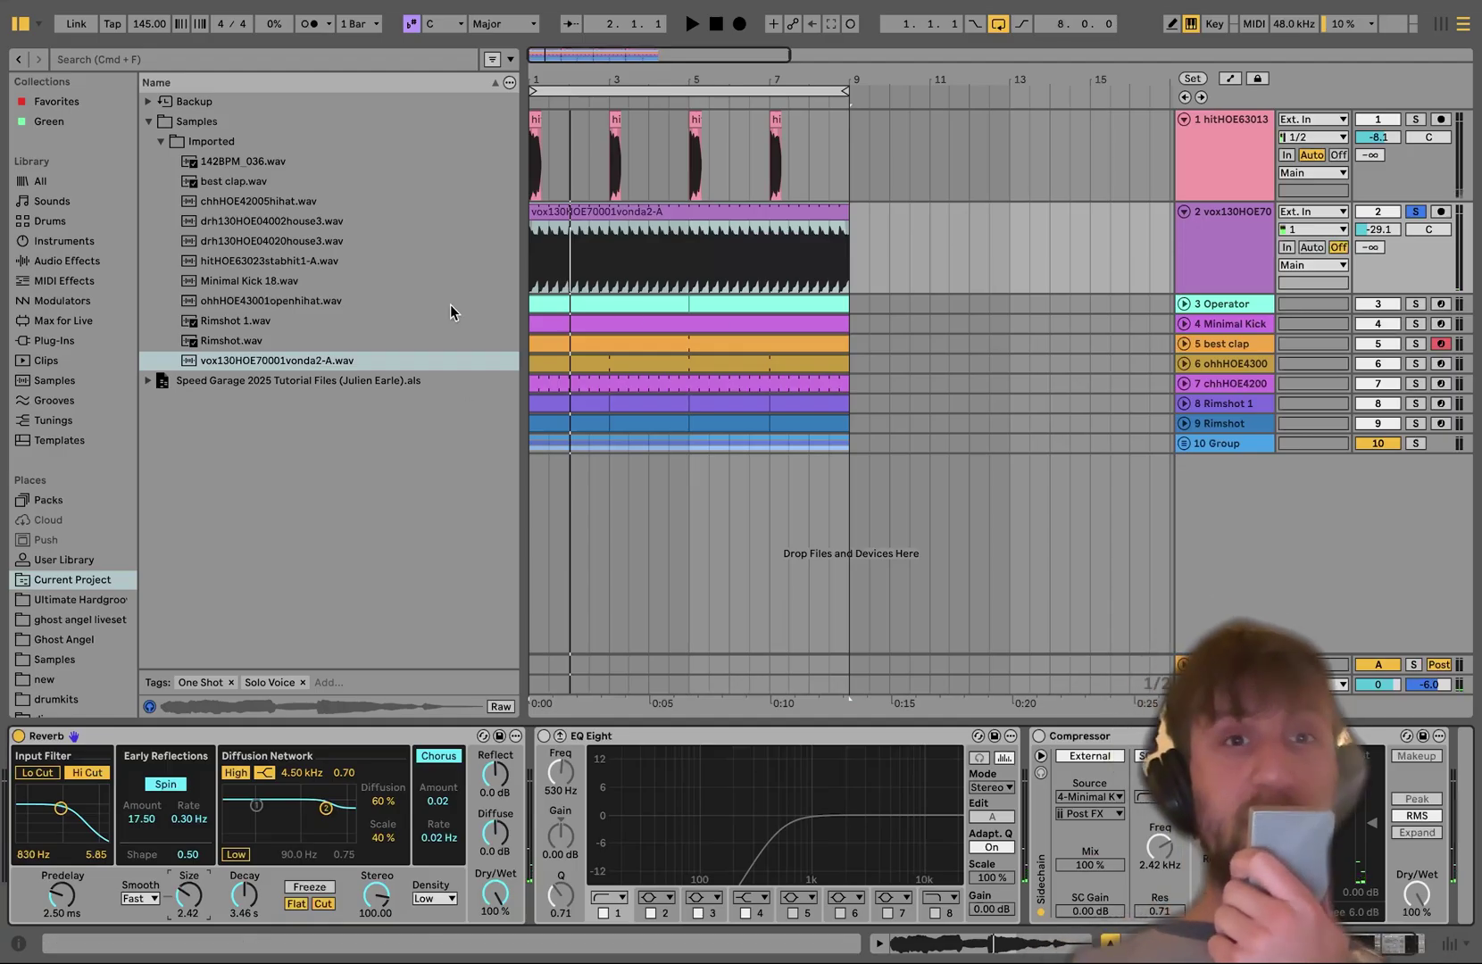
Compare the vocal with its Reverb off and on, and audition it together with the soloed Operator track.
click(18, 736)
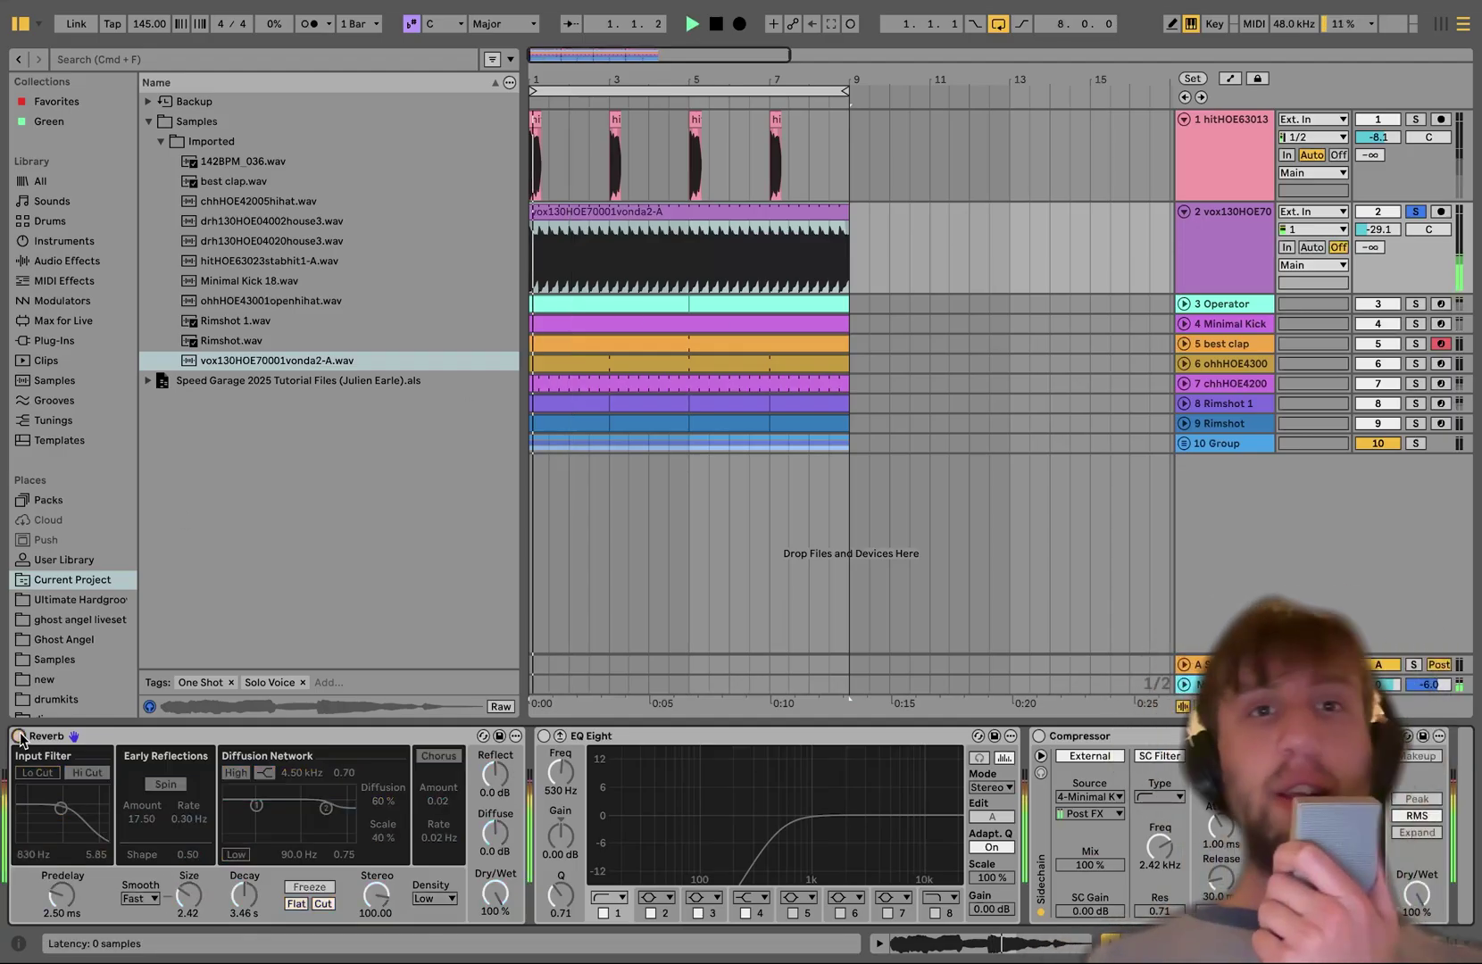
key(space)
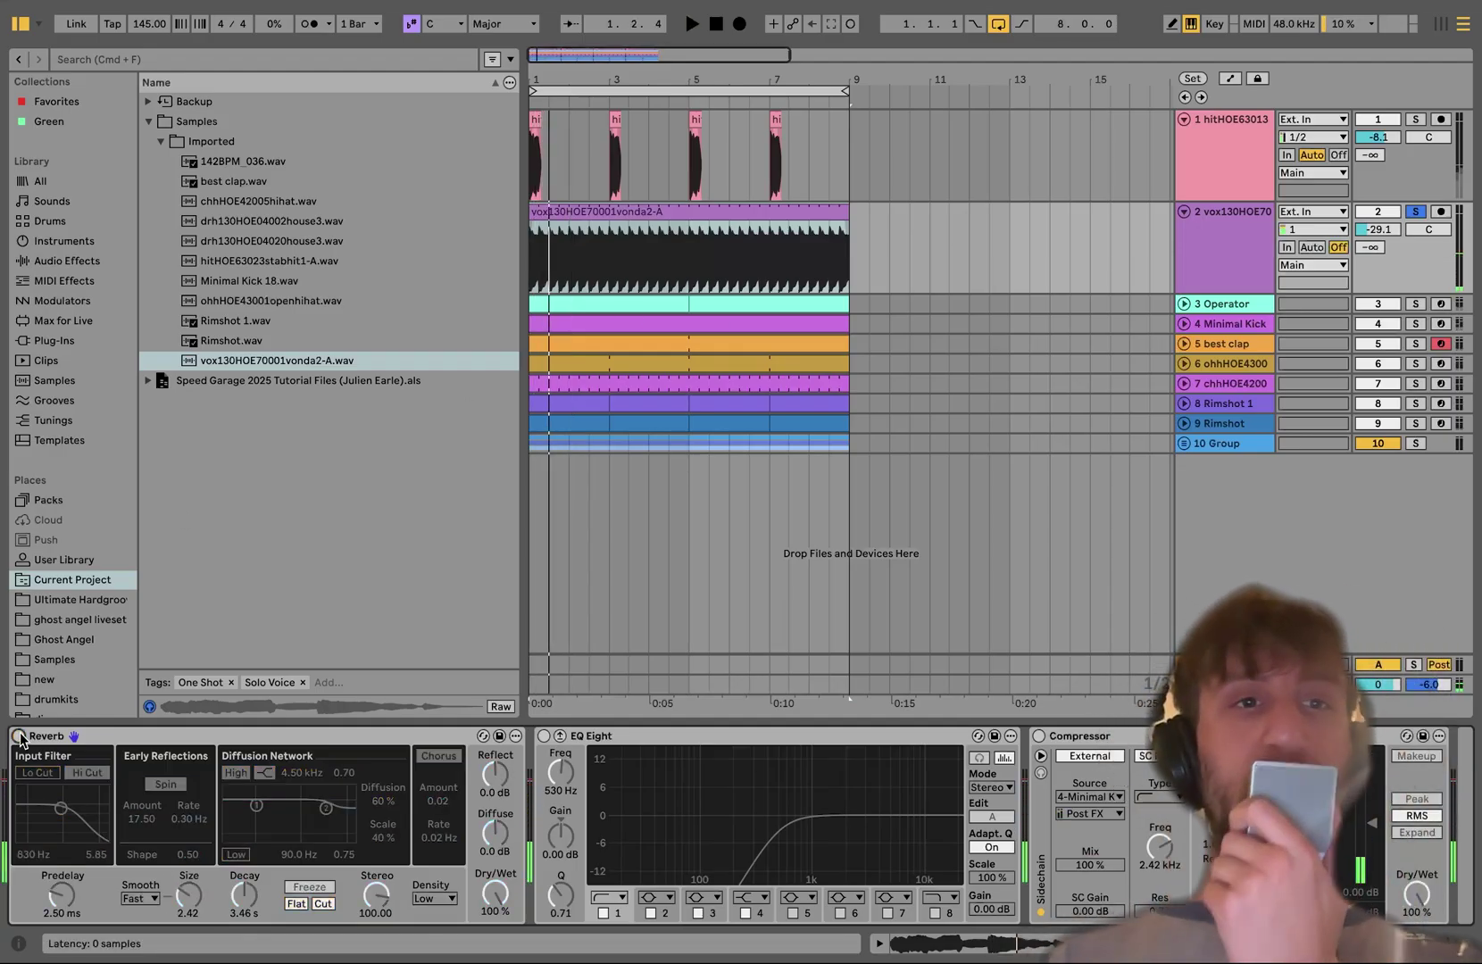
click(19, 735)
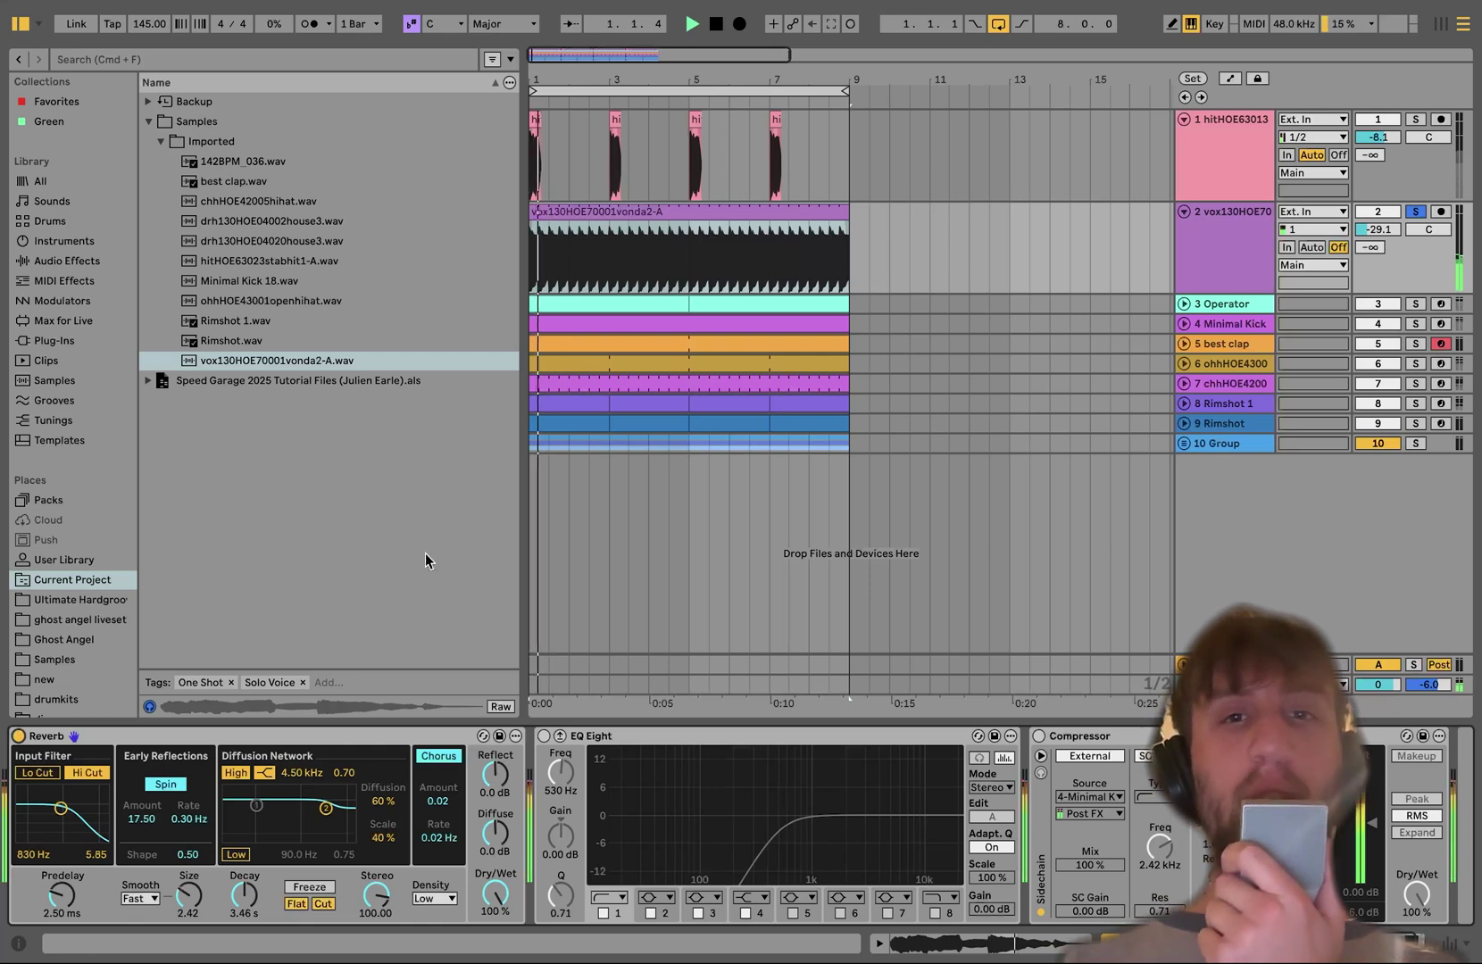
click(1417, 304)
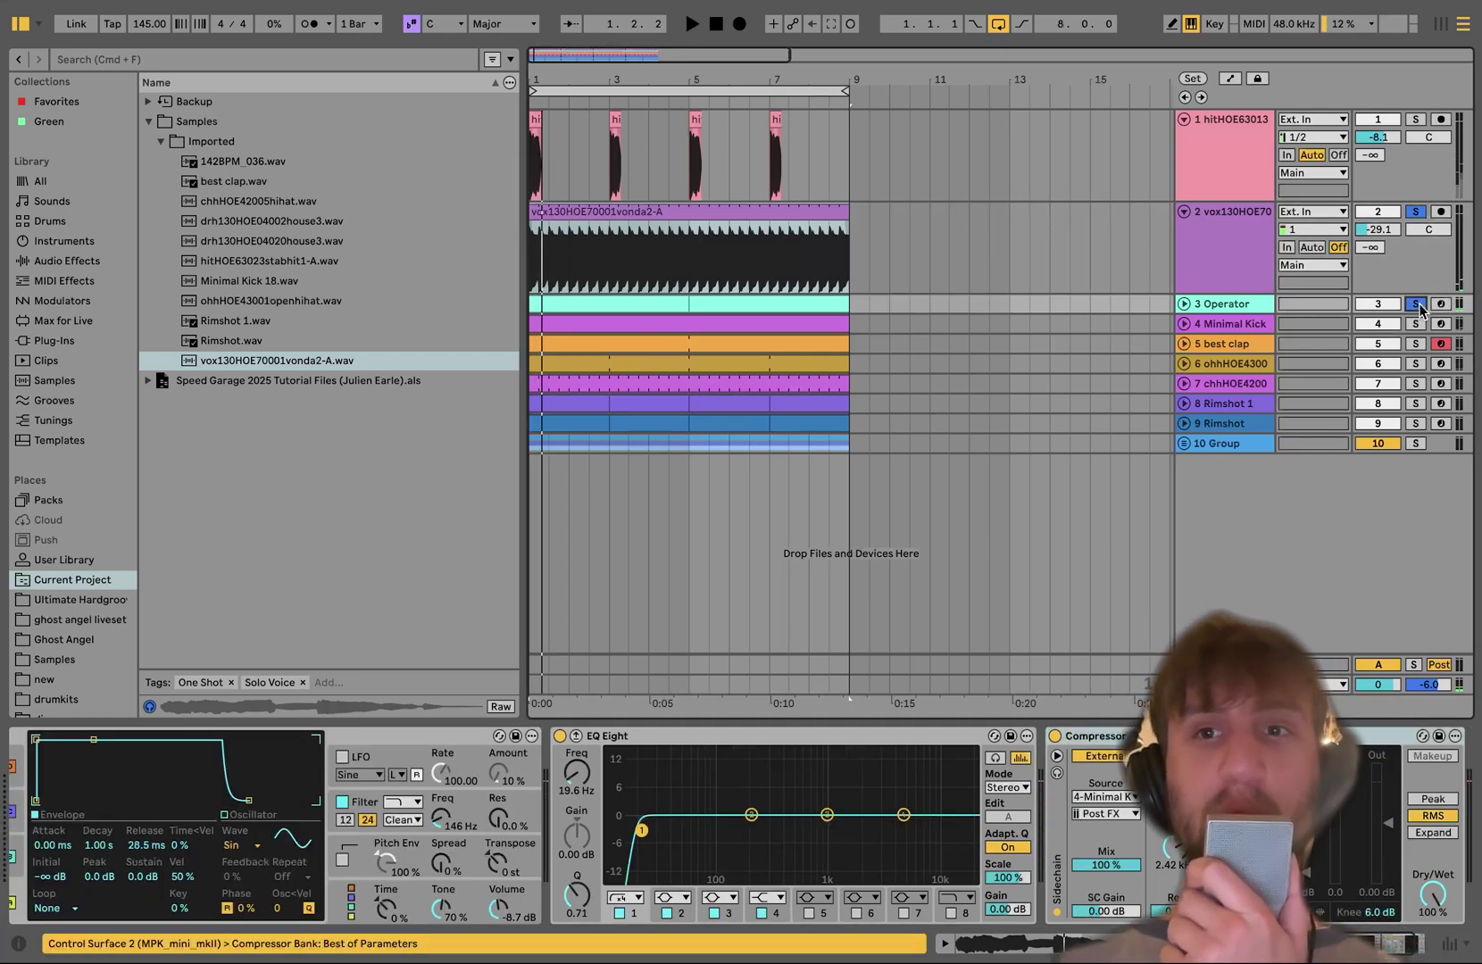
click(1230, 278)
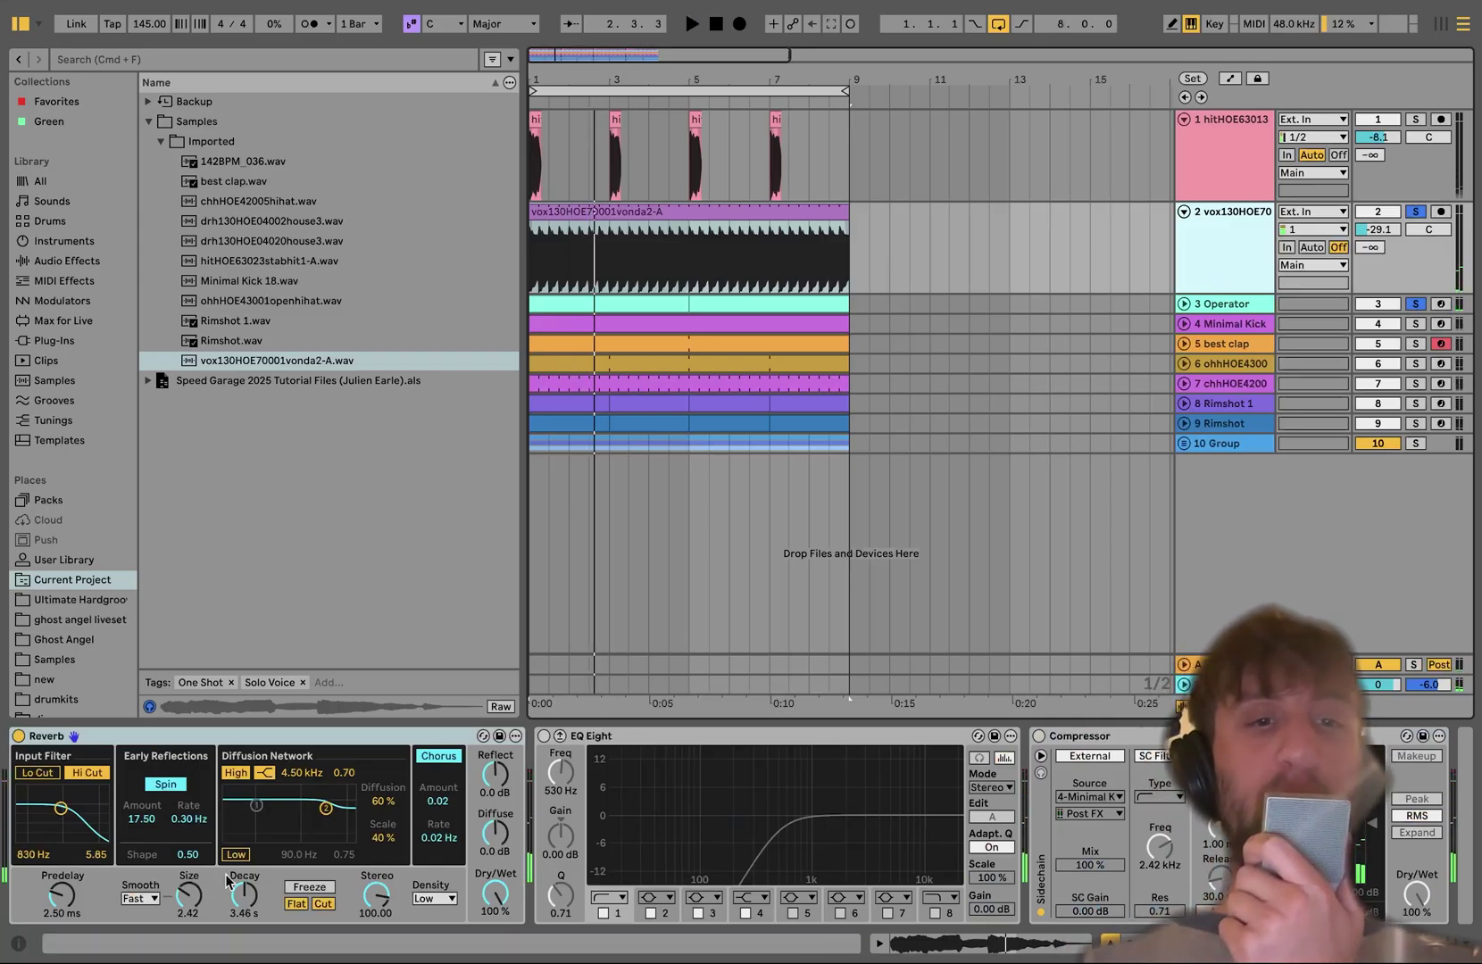
Turn on the vocal track's EQ Eight and Compressor while playing the vocal on its own.
click(542, 736)
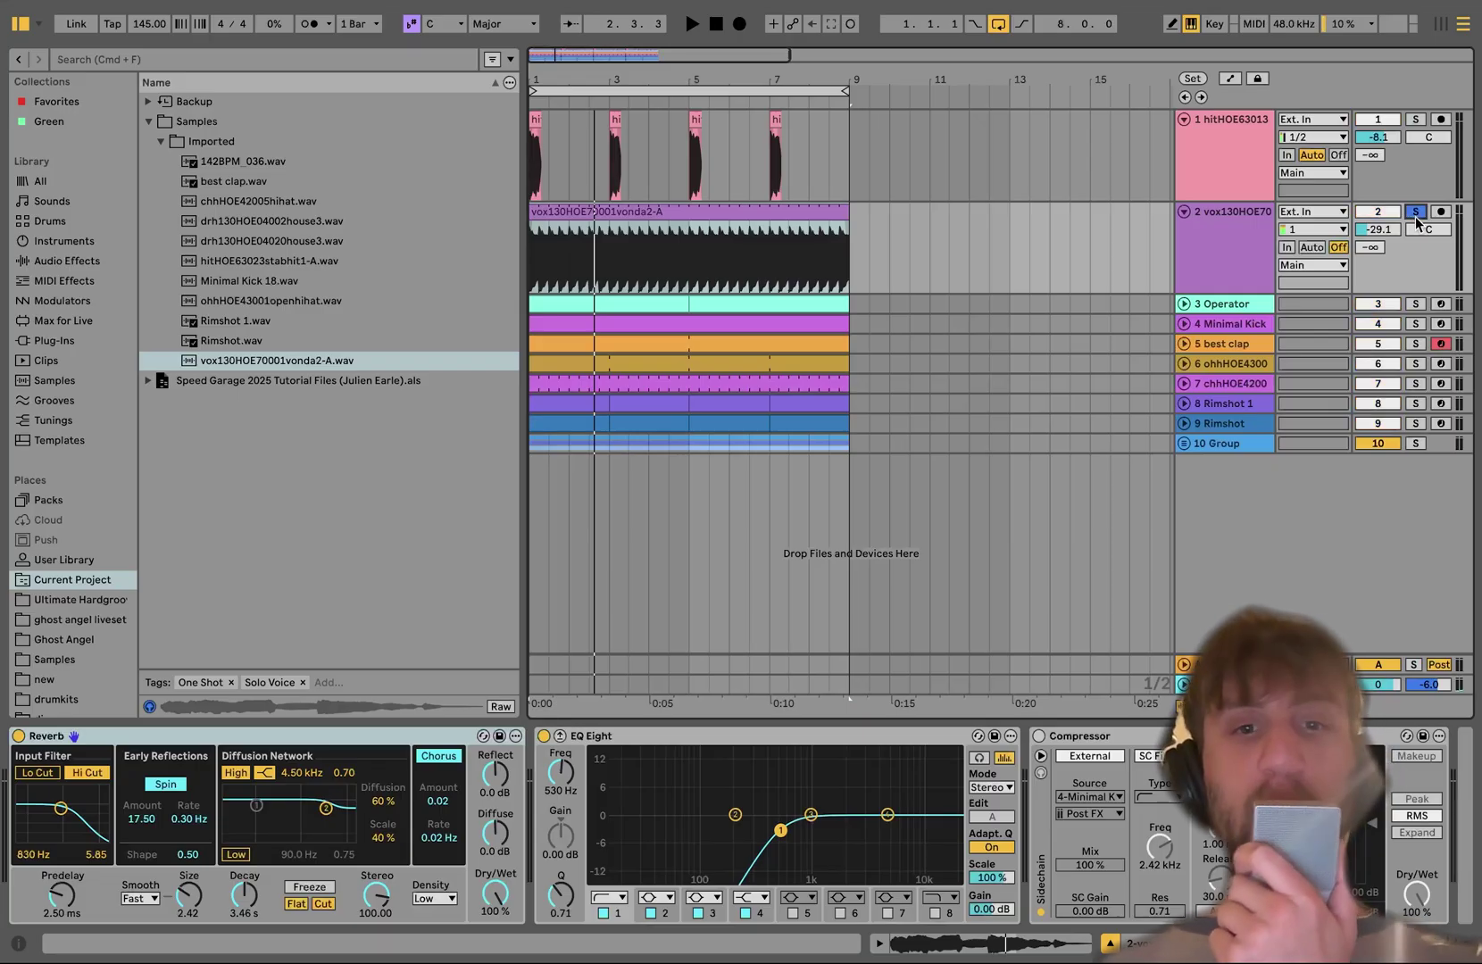
key(space)
scroll(730, 877, right, 1)
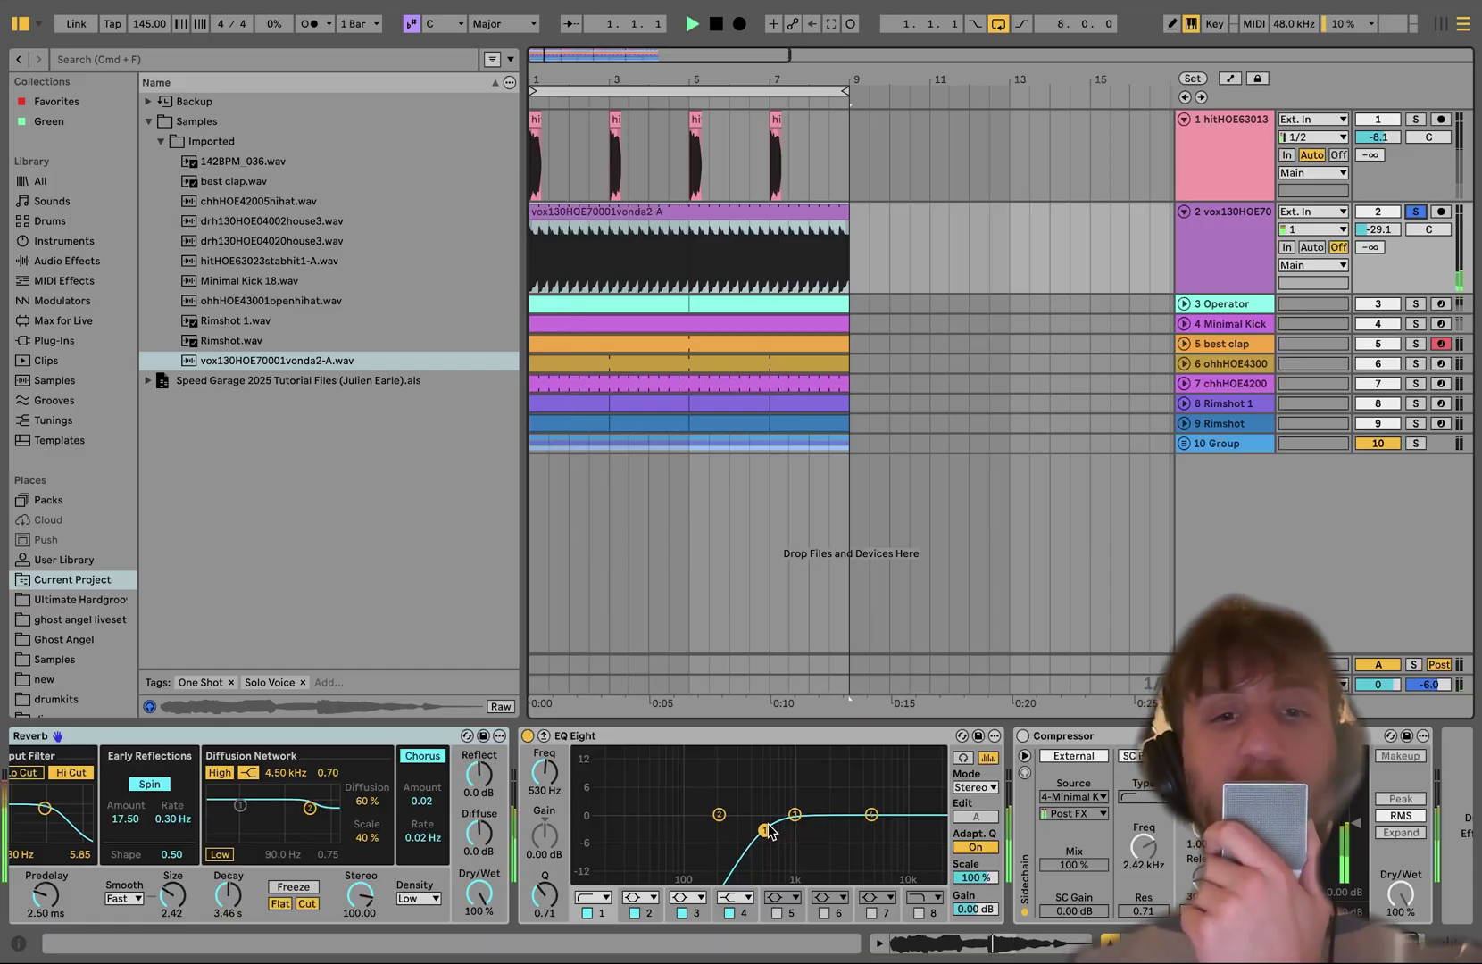
click(1023, 737)
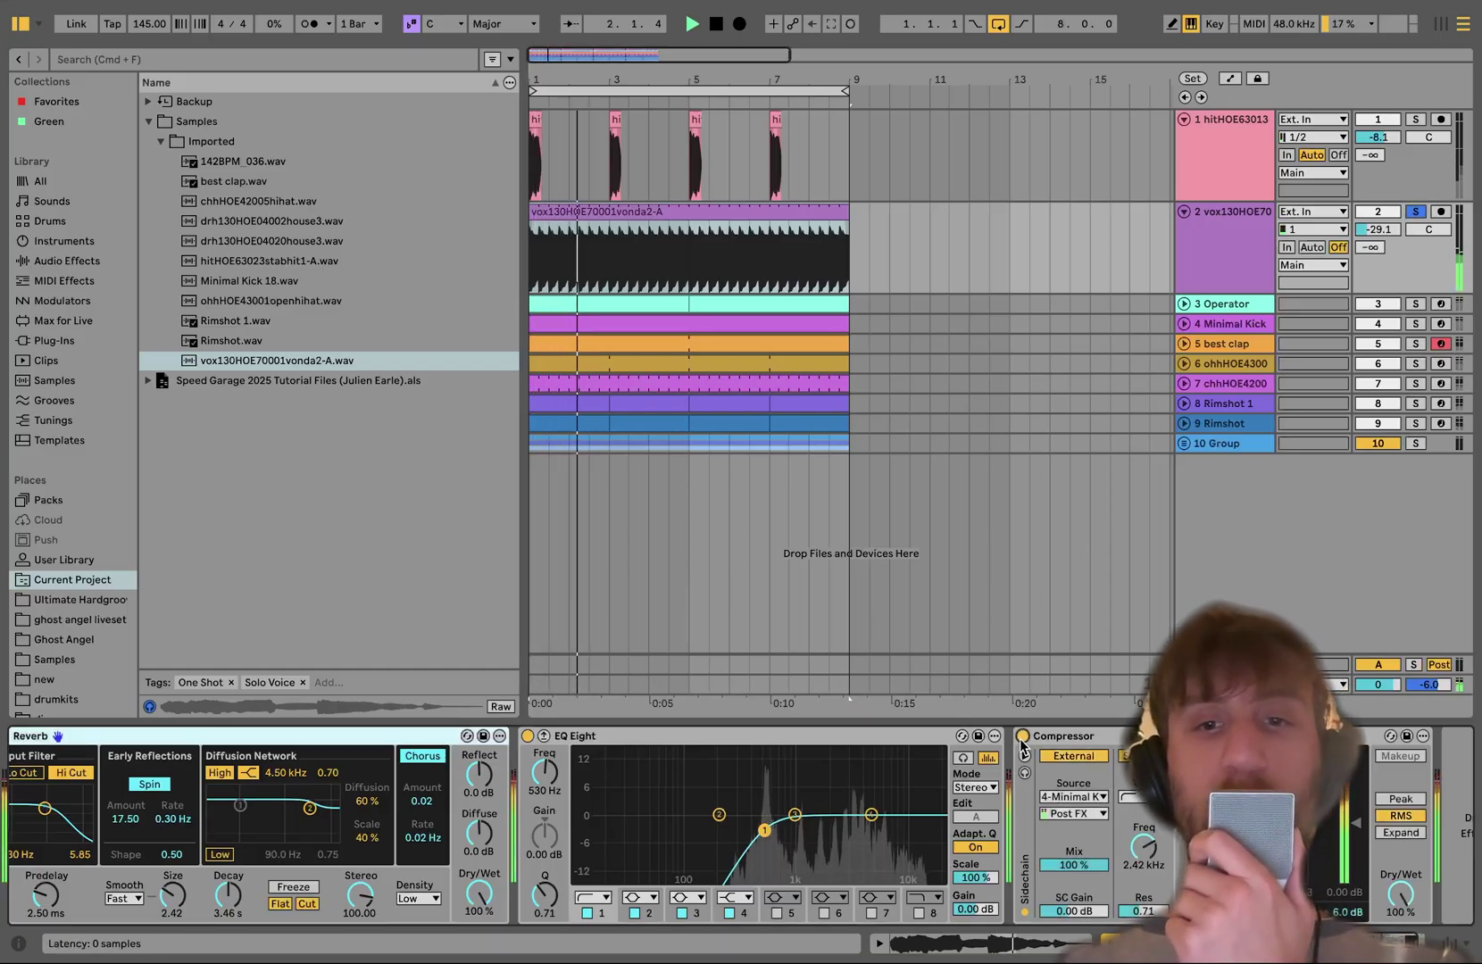
click(1062, 739)
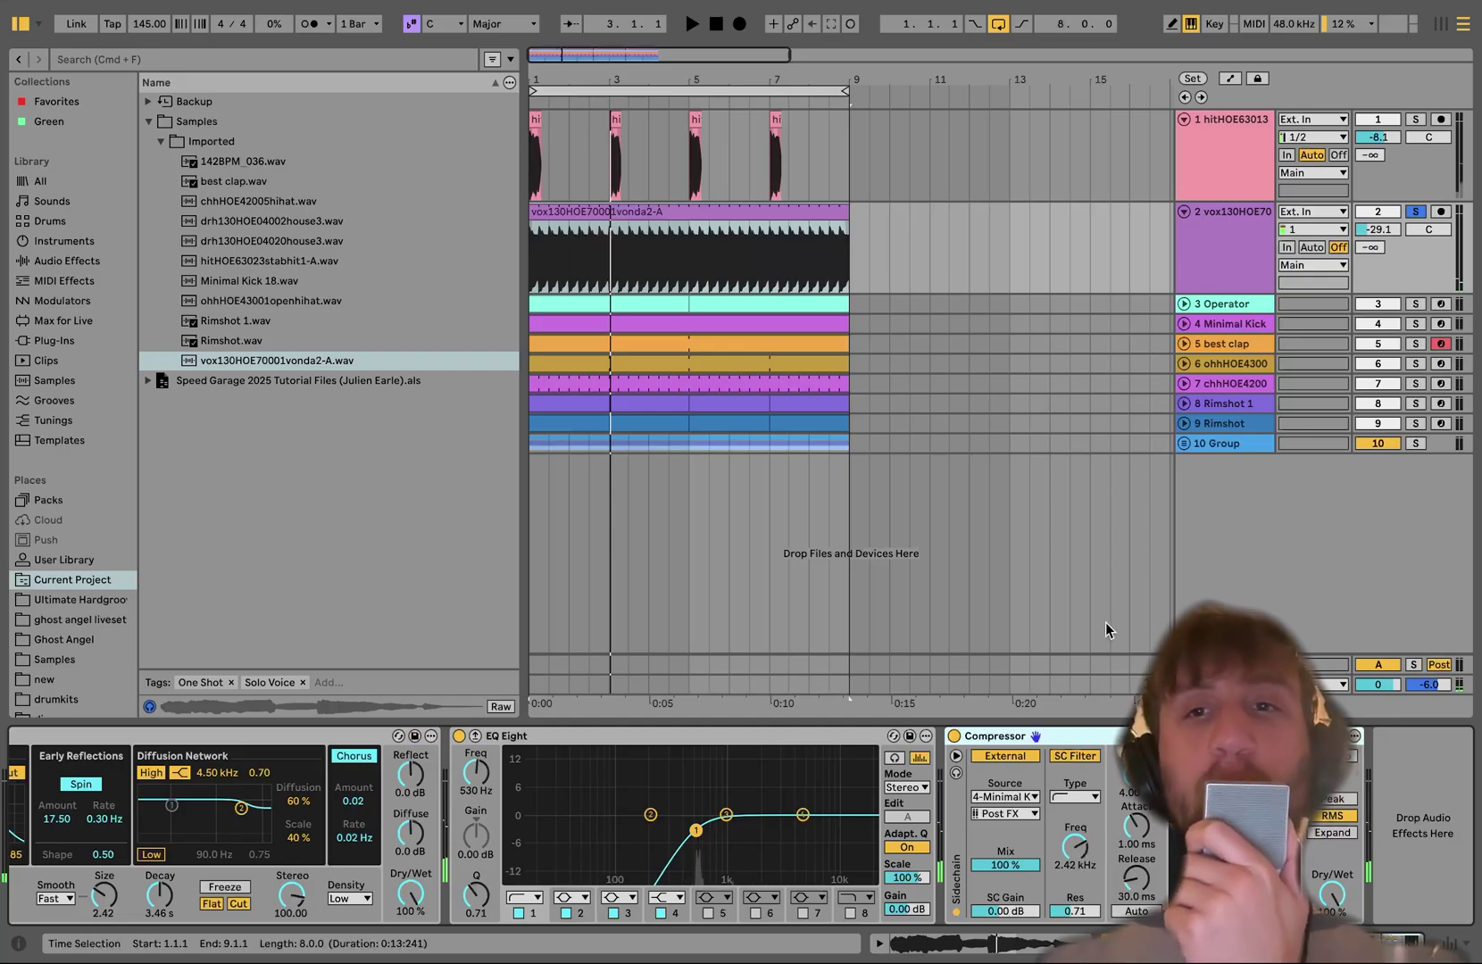
Unfold and solo the Operator bass track, and play it while viewing the notes of its MIDI clip.
click(1217, 305)
click(1183, 305)
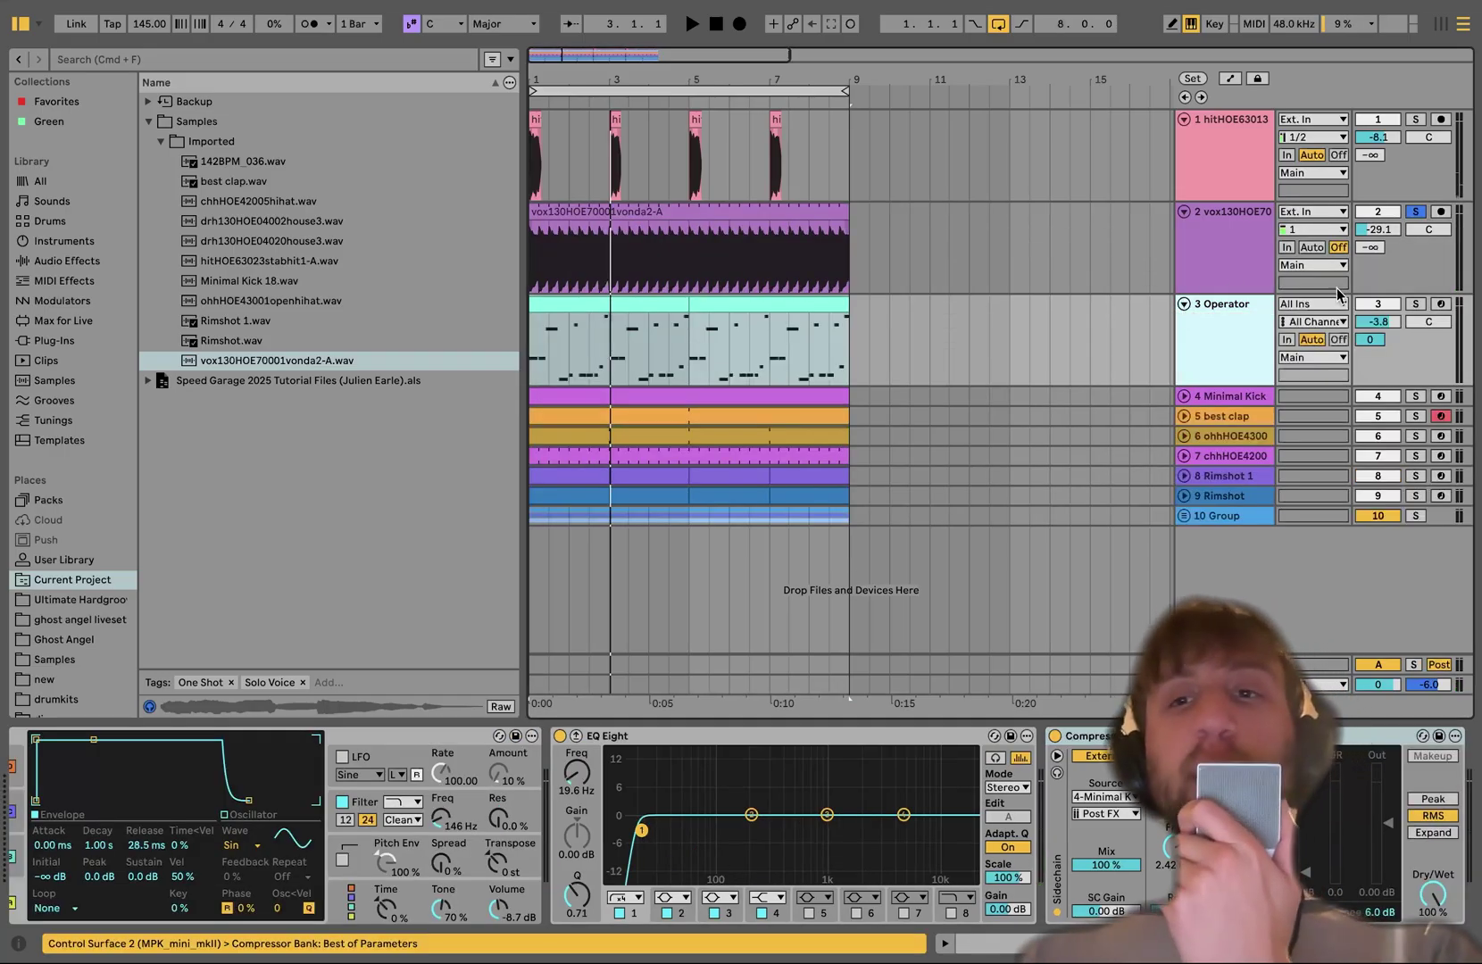
click(1416, 305)
key(space)
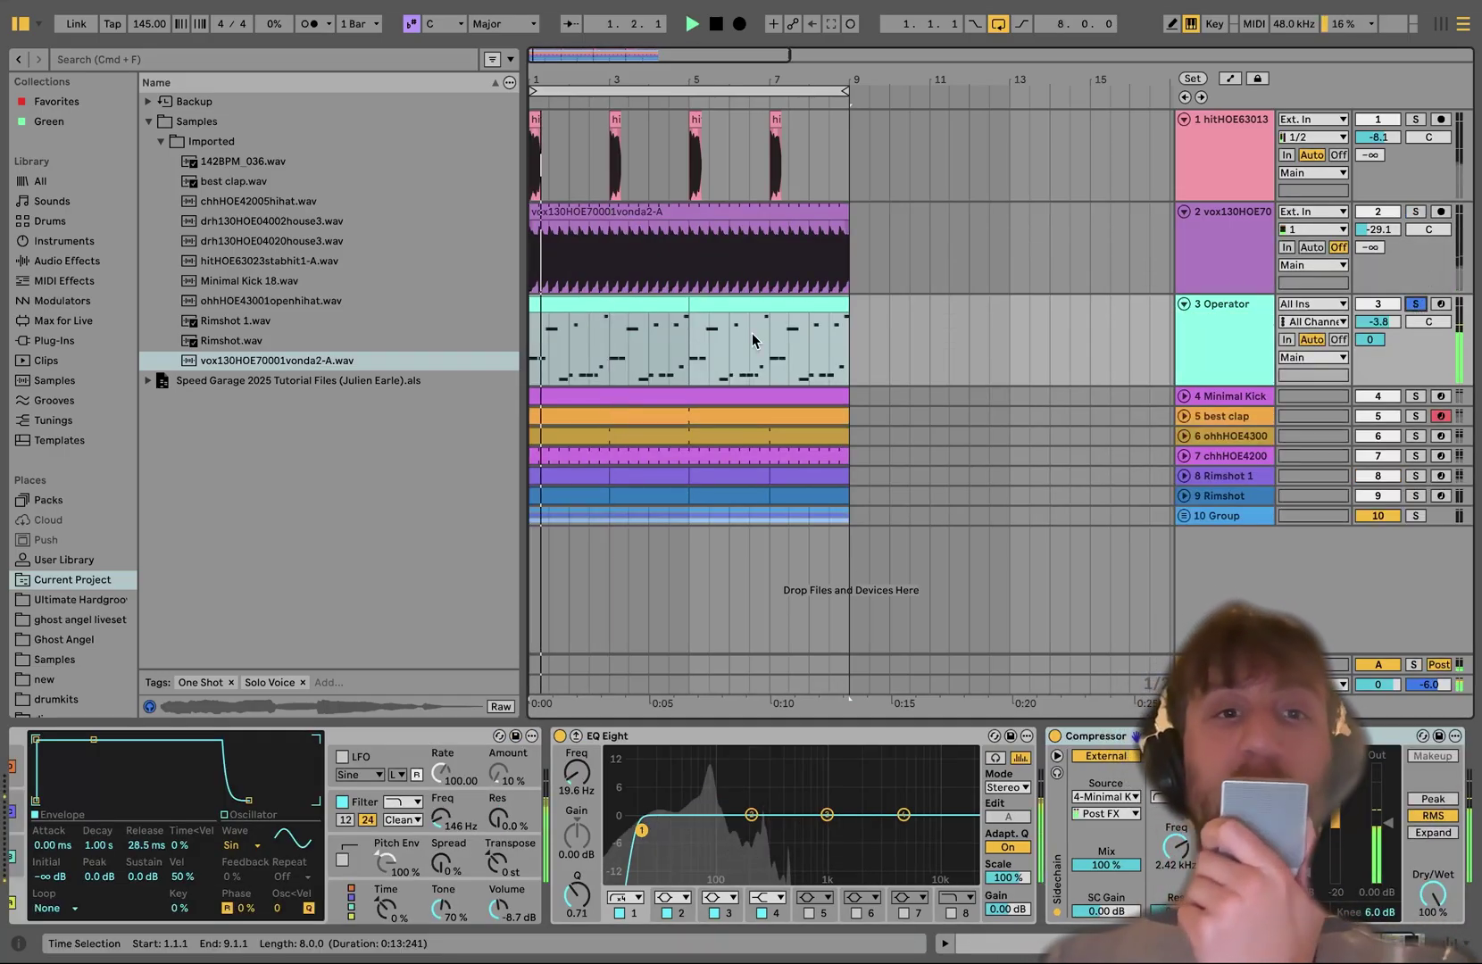
double_click(625, 300)
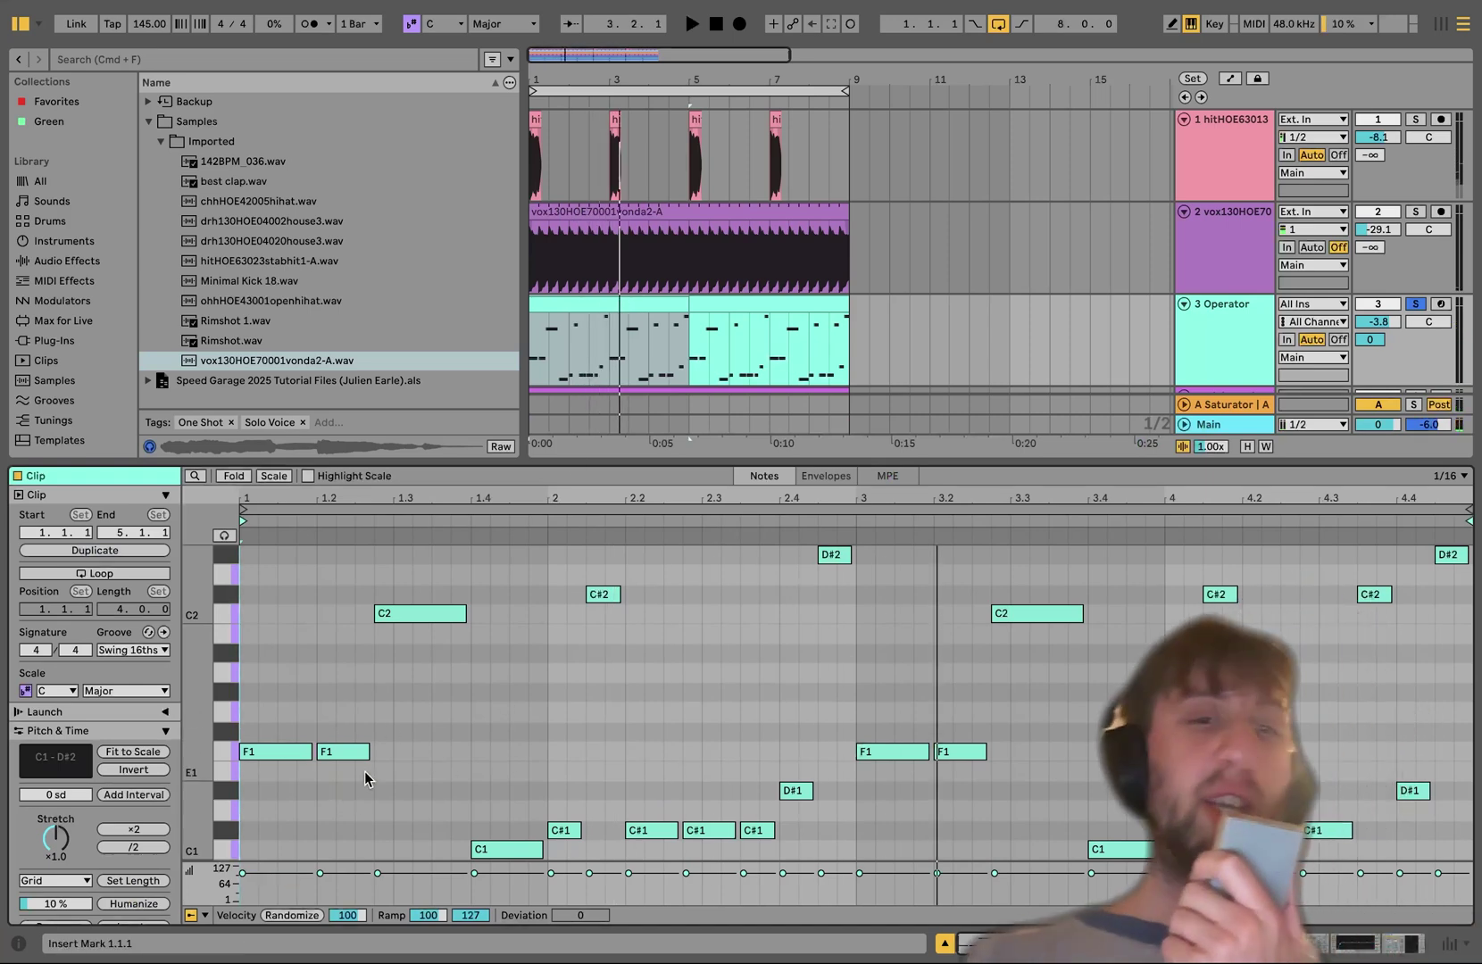
key(space)
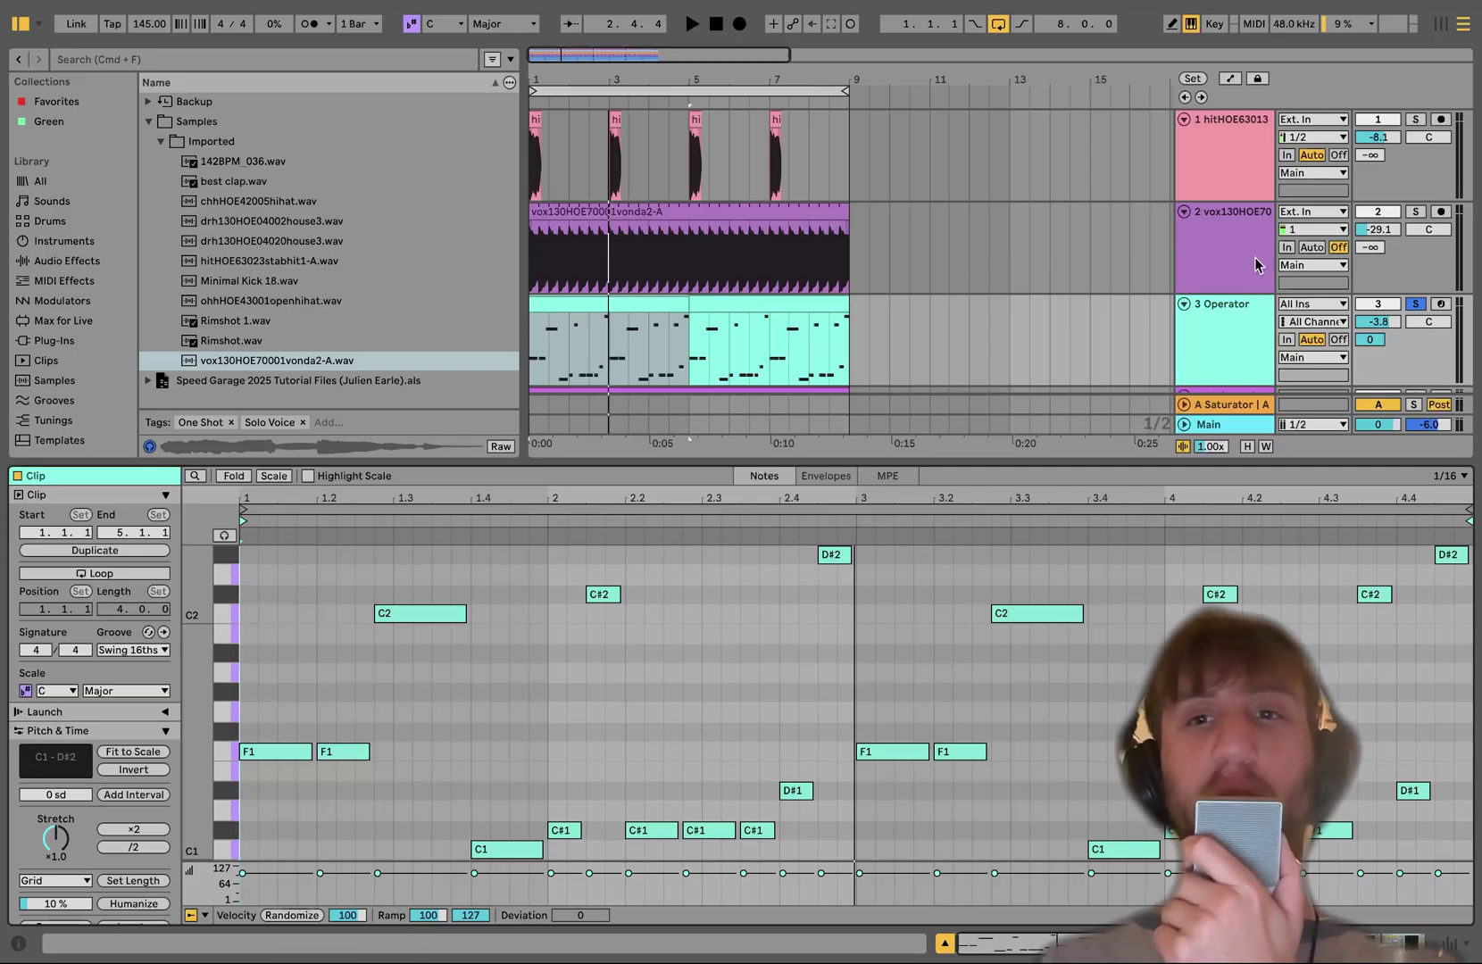
Insert a new MIDI track below the Operator track and load the Grand Piano.adg instrument onto it.
click(1262, 318)
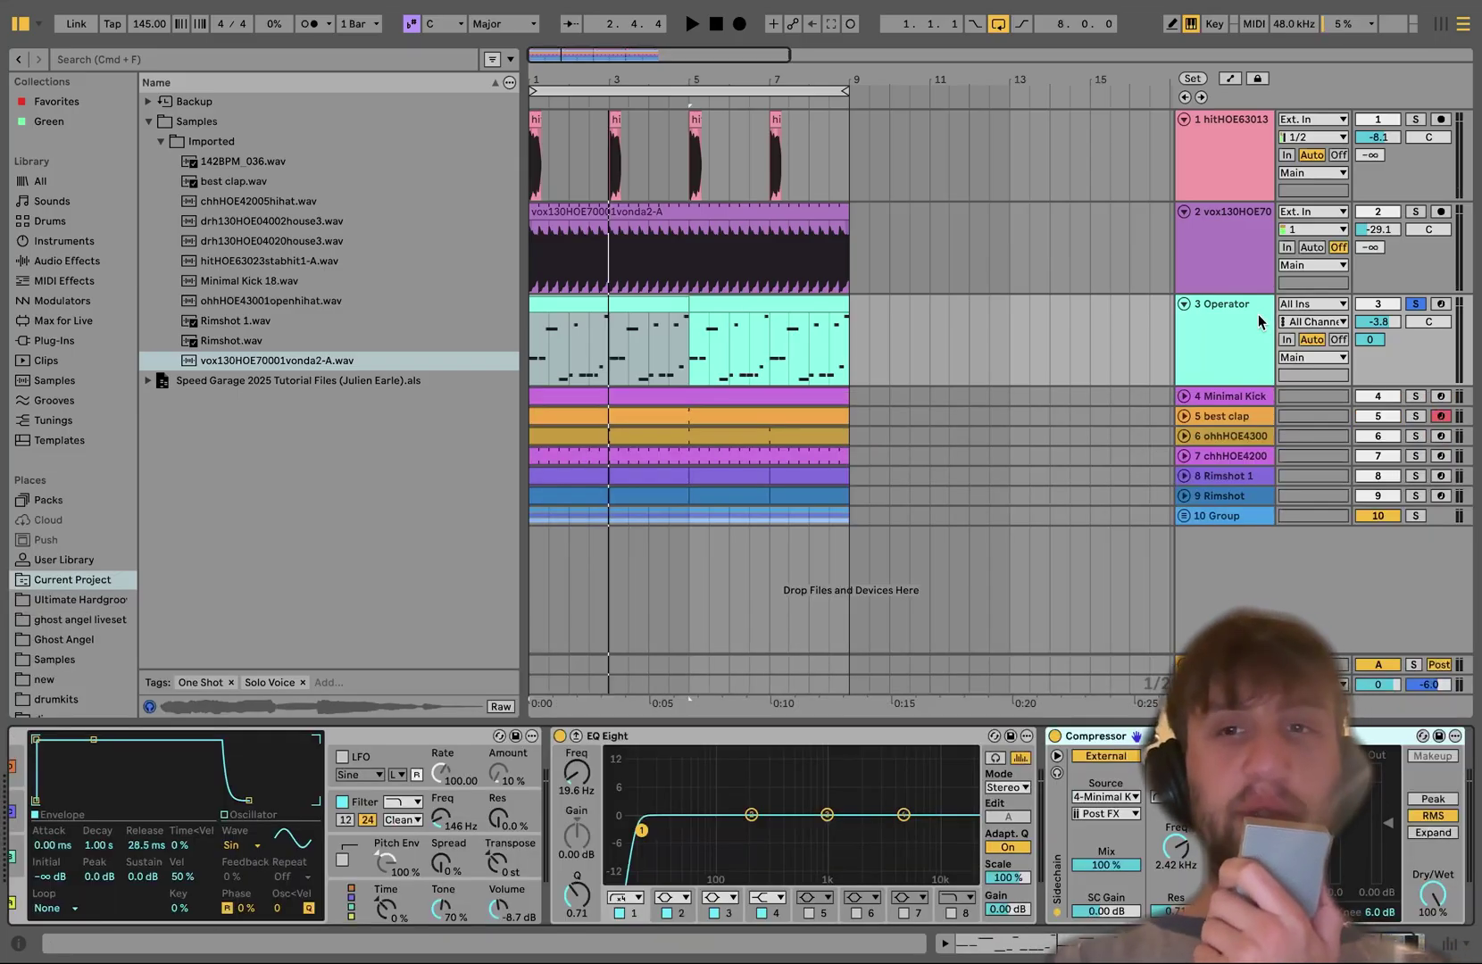
key(super+shift+t)
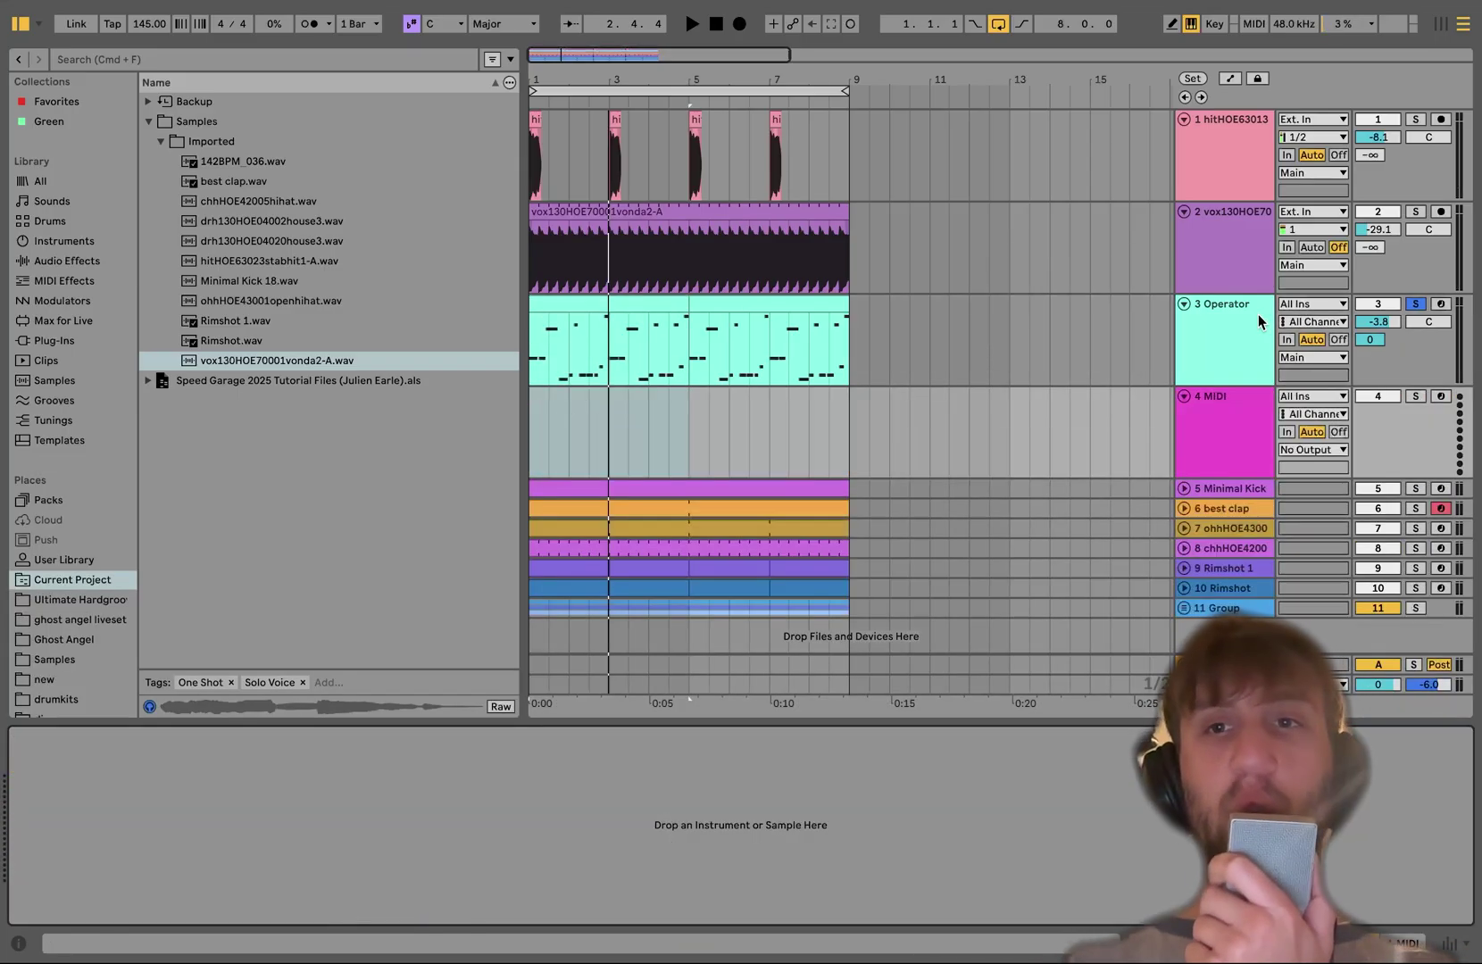
click(57, 201)
click(148, 60)
text(grand)
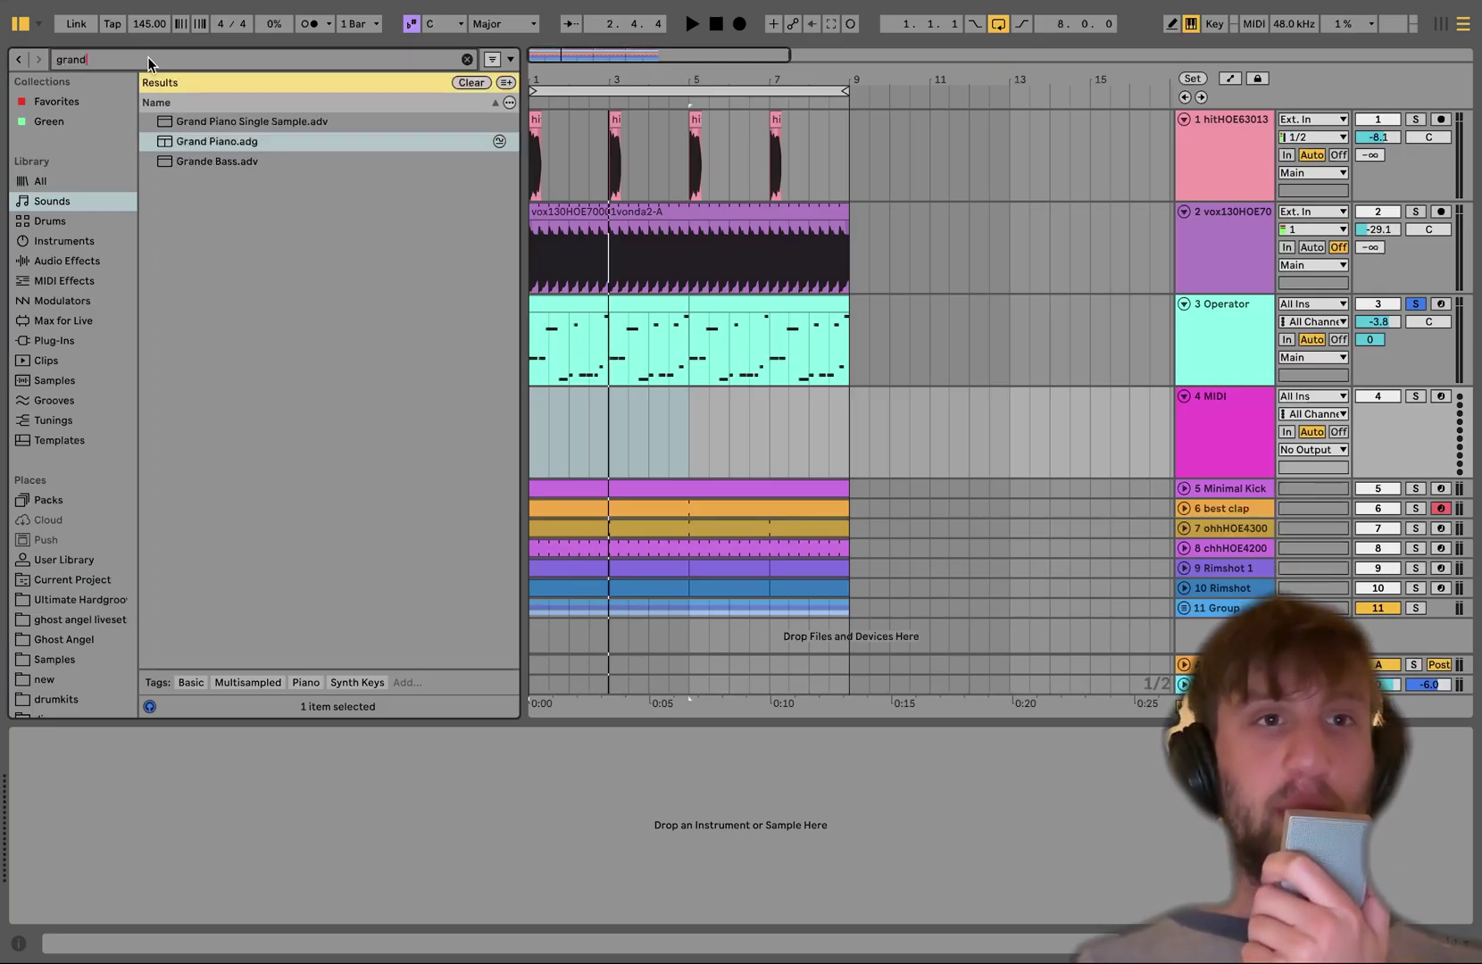
click(210, 141)
drag(705, 473, 704, 471)
Create an empty four-bar MIDI clip on the Grand Piano track and solo the track.
key(ctrl+shift+m)
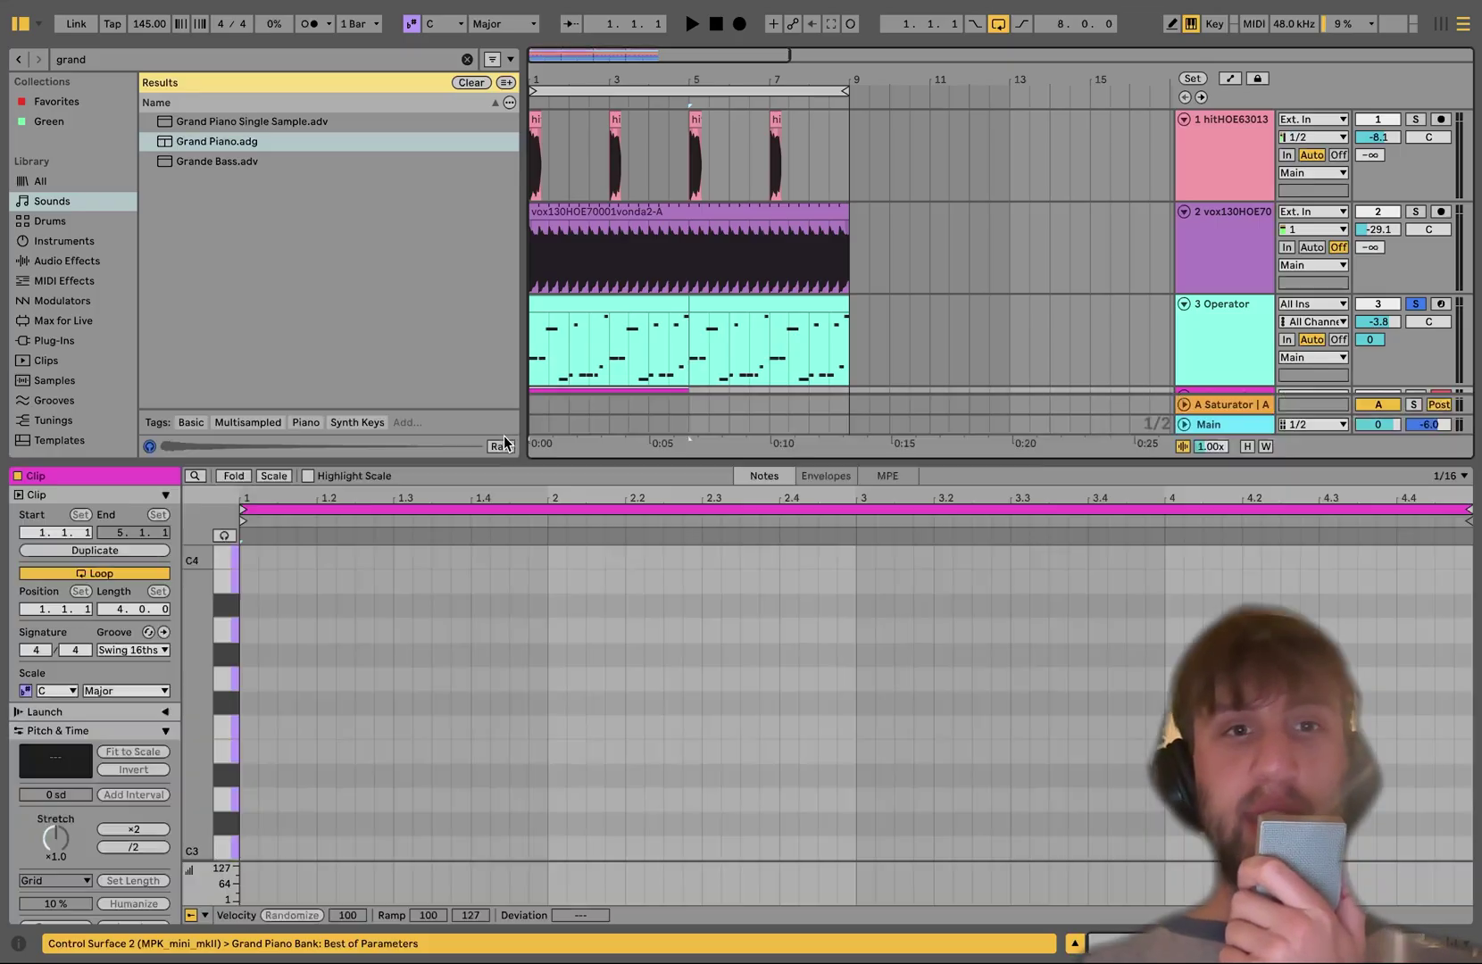
scroll(1410, 300, down, 3)
click(1414, 291)
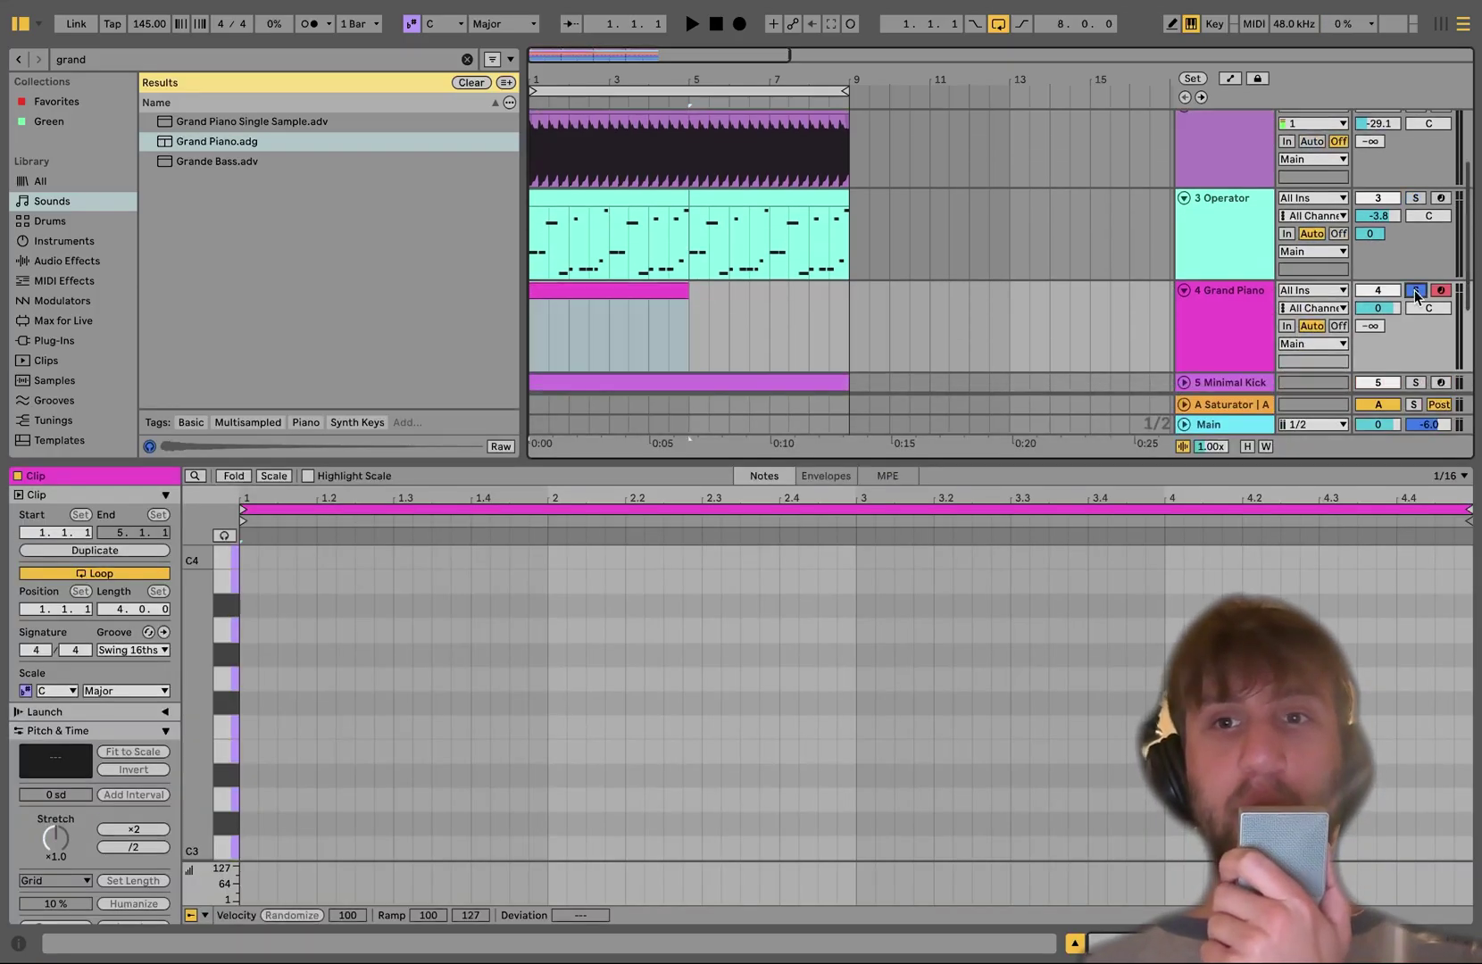
Add a half-bar chord of F3, G#3 and C4 at the start of the piano clip.
double_click(244, 729)
drag(254, 727, 392, 728)
click(246, 657)
double_click(246, 658)
double_click(247, 557)
drag(271, 667, 391, 558)
Duplicate the first chord to beat 1.3 and transpose the copy down to C3, D#3 and G3.
key(ctrl+a)
key(ctrl+d)
key(Down)
key(Down)
key(Down)
key(Down)
key(Down)
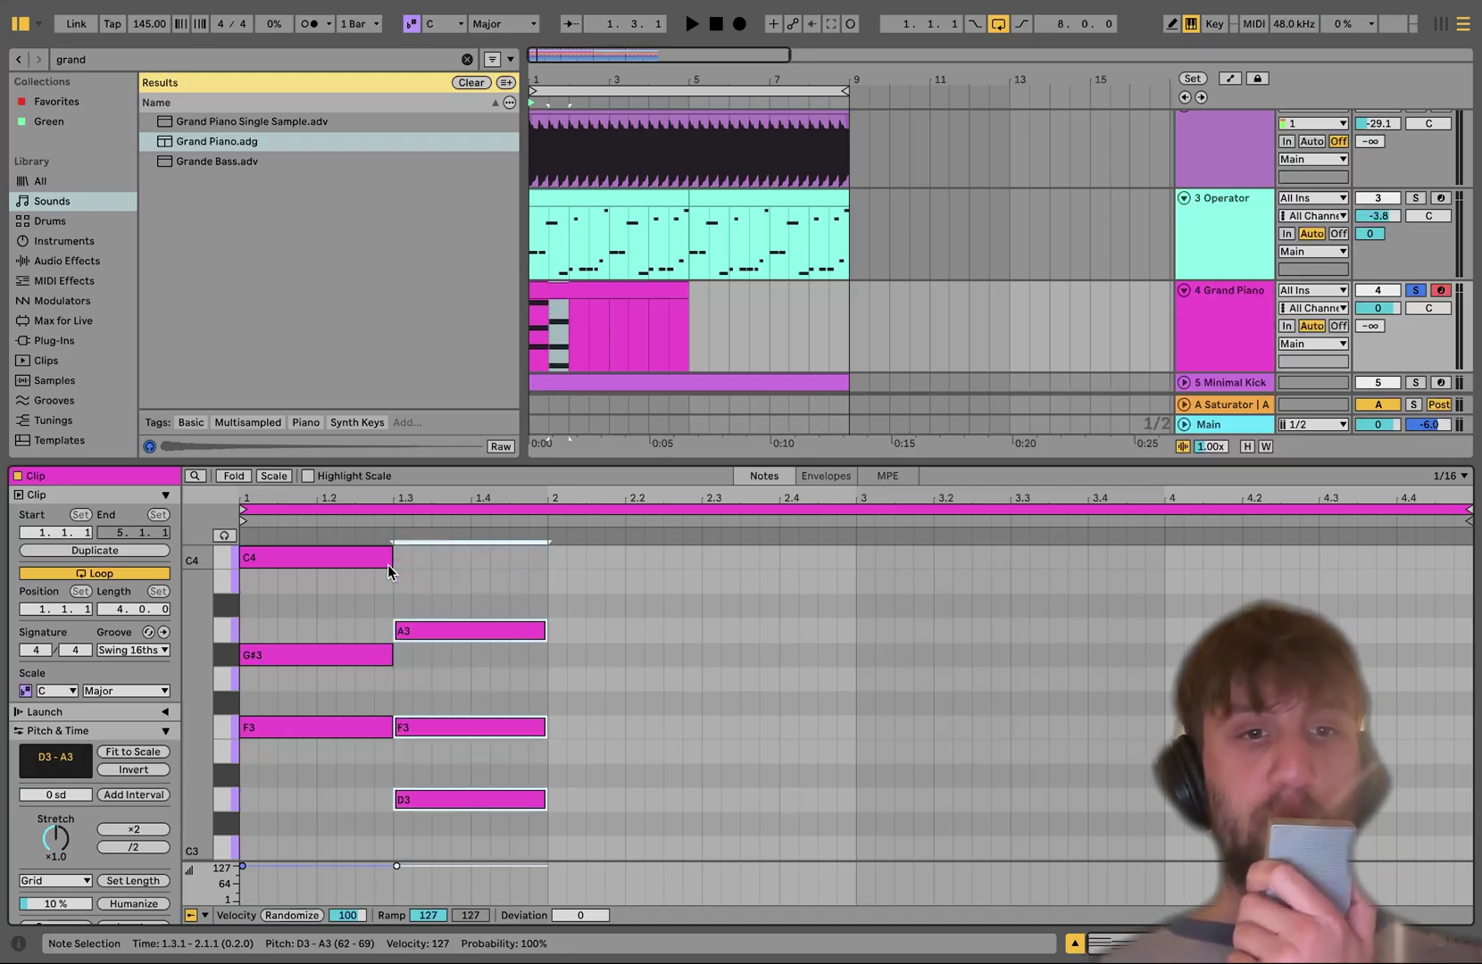
Duplicate the second chord to bar 2, raise it one semitone and move its middle note up to F3.
key(ctrl+d)
key(Up)
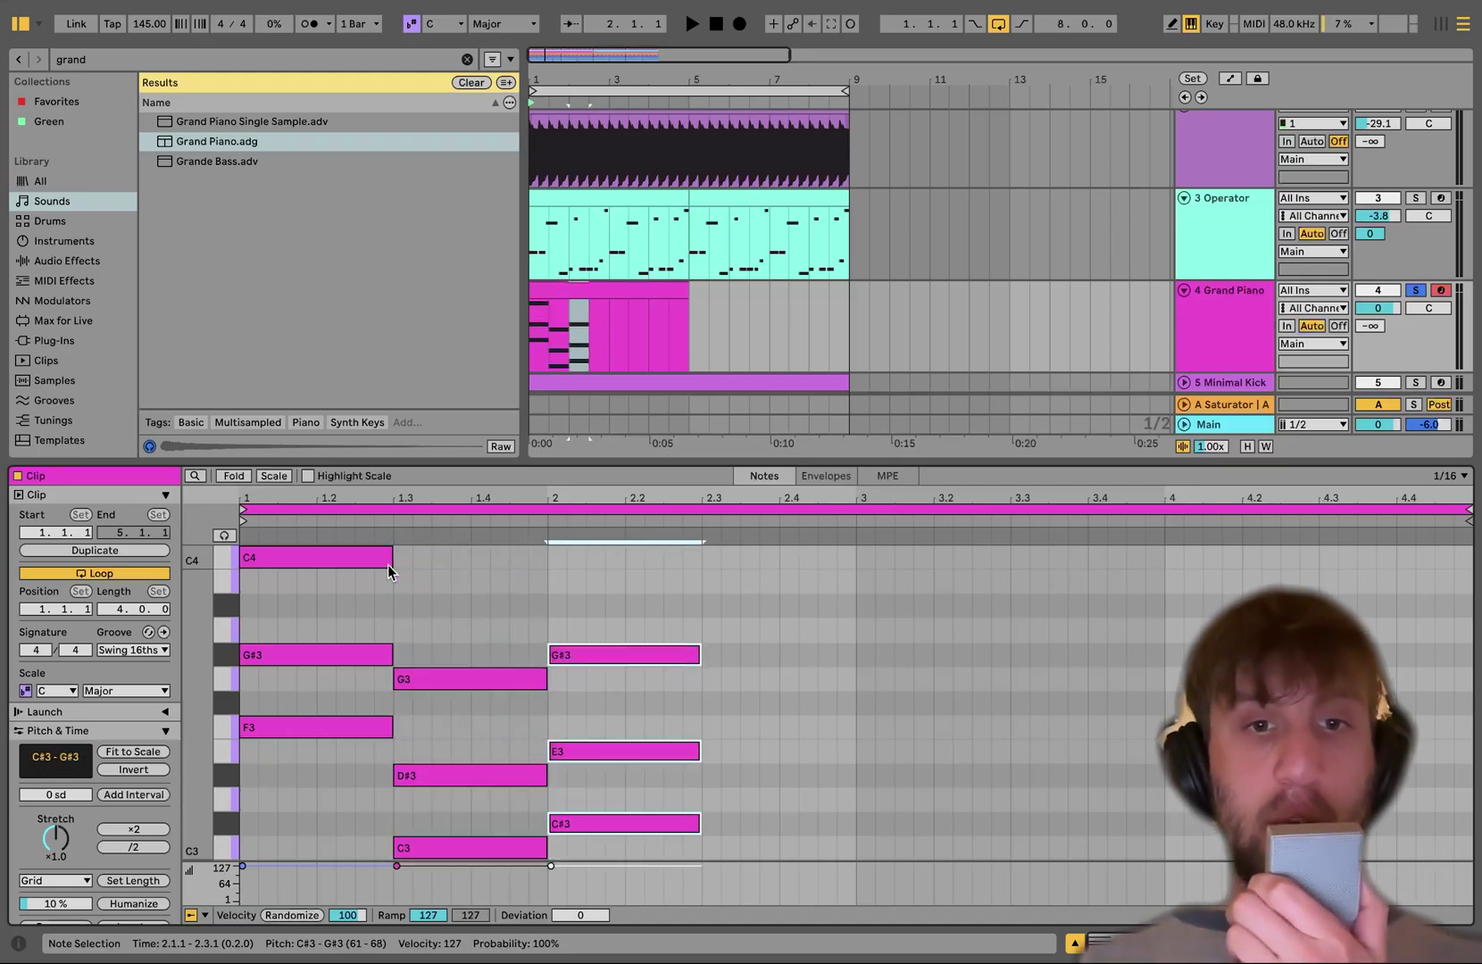
click(652, 758)
key(Up)
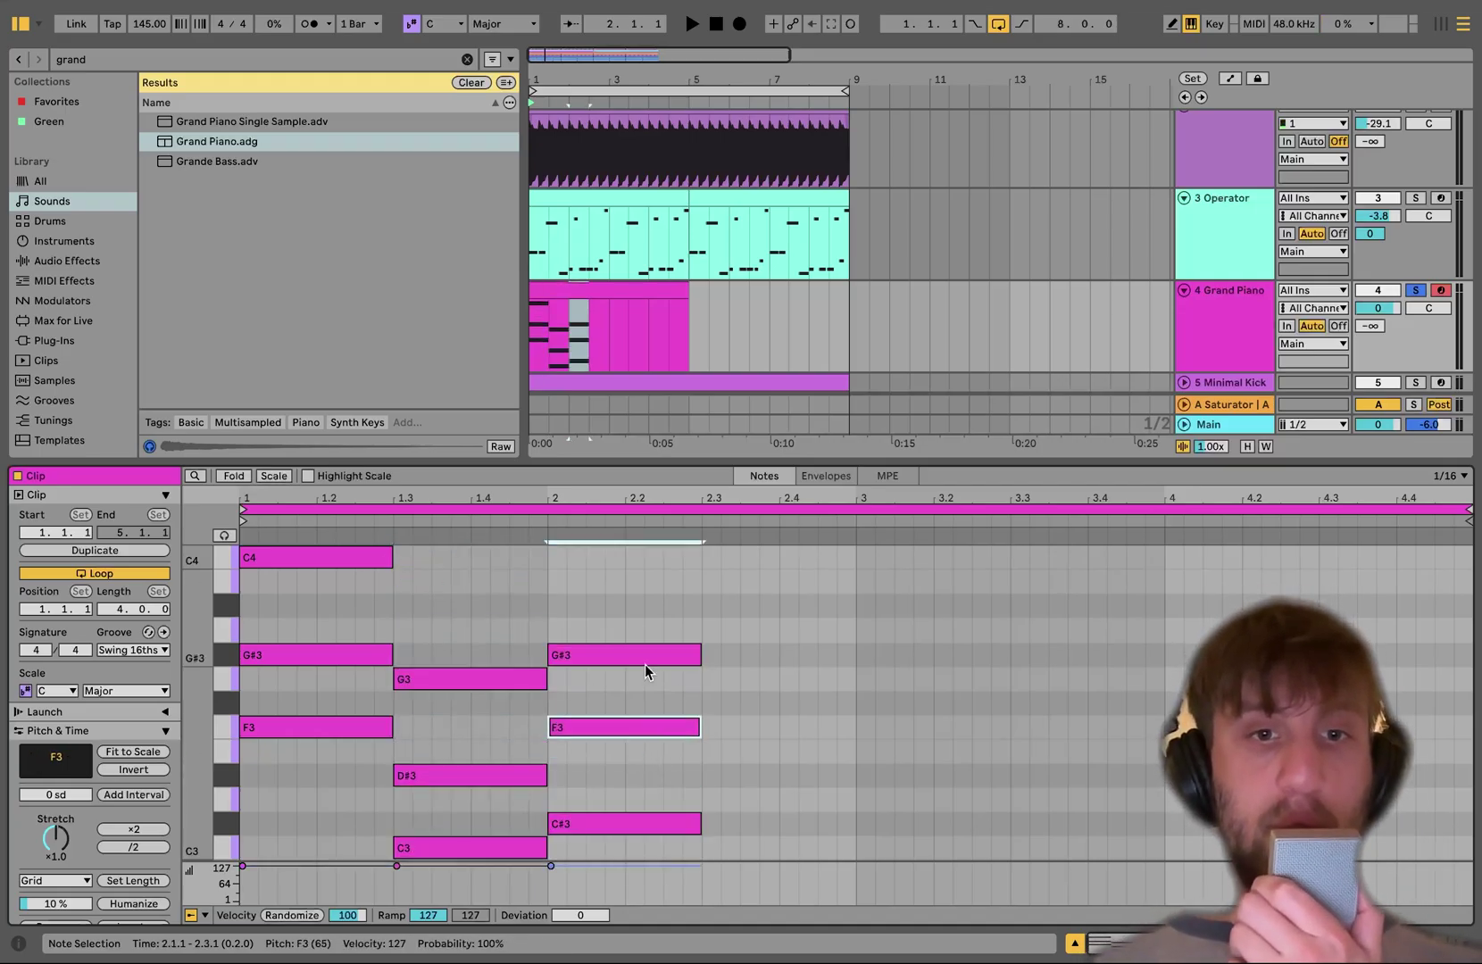
key(Down)
key(Up)
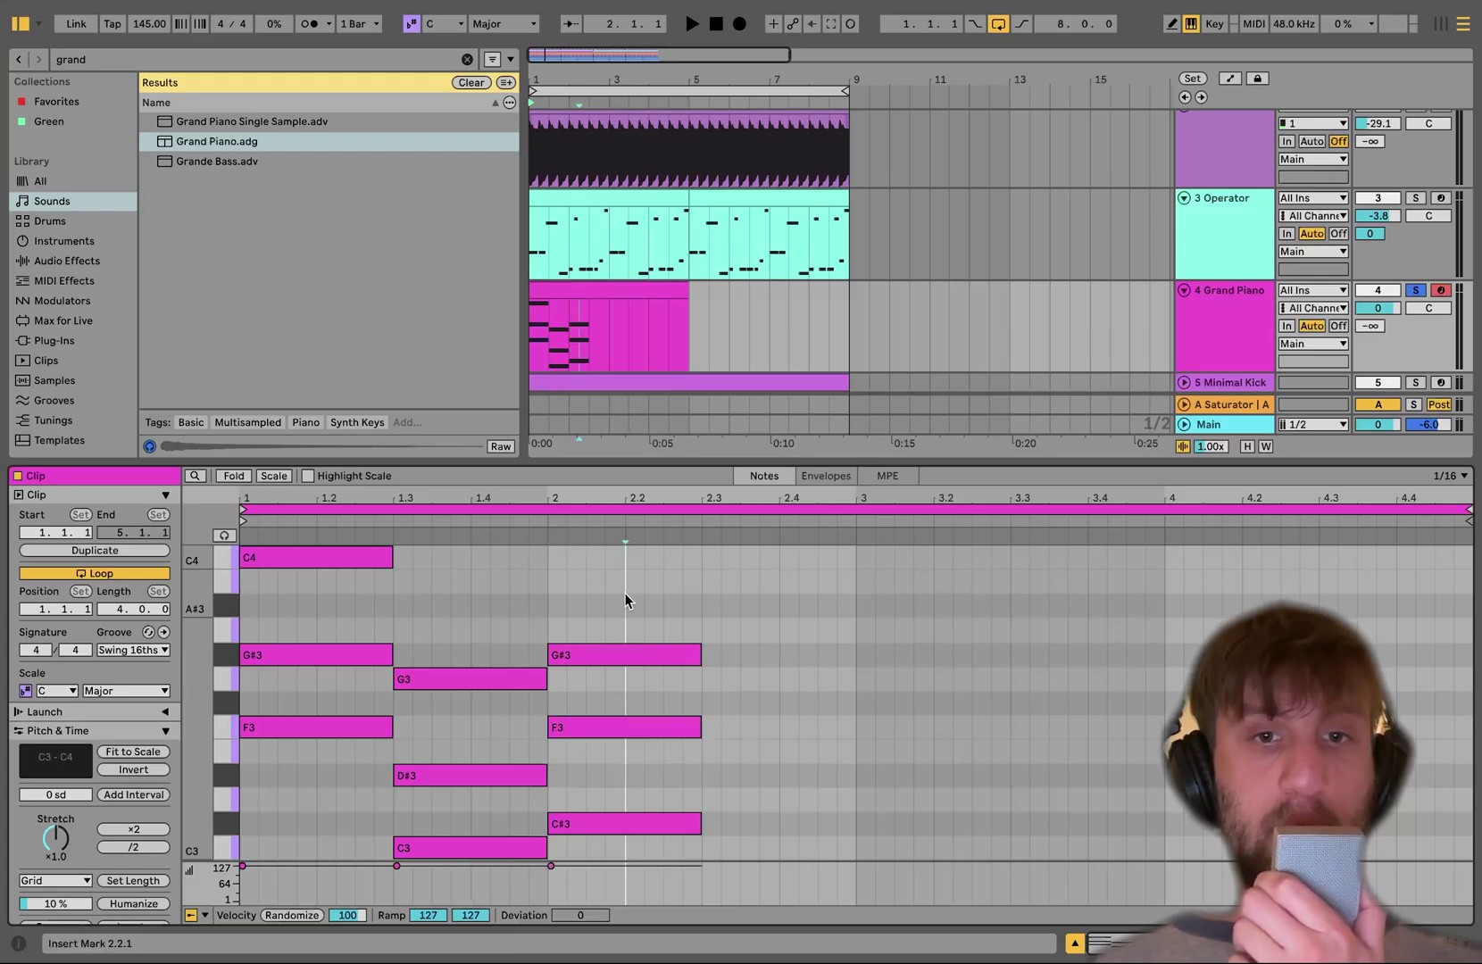
Duplicate the third chord to beat 2.3 and transpose the copy up to D#3, G3 and A#3.
drag(625, 592, 618, 825)
key(ctrl+d)
key(Up)
key(Up)
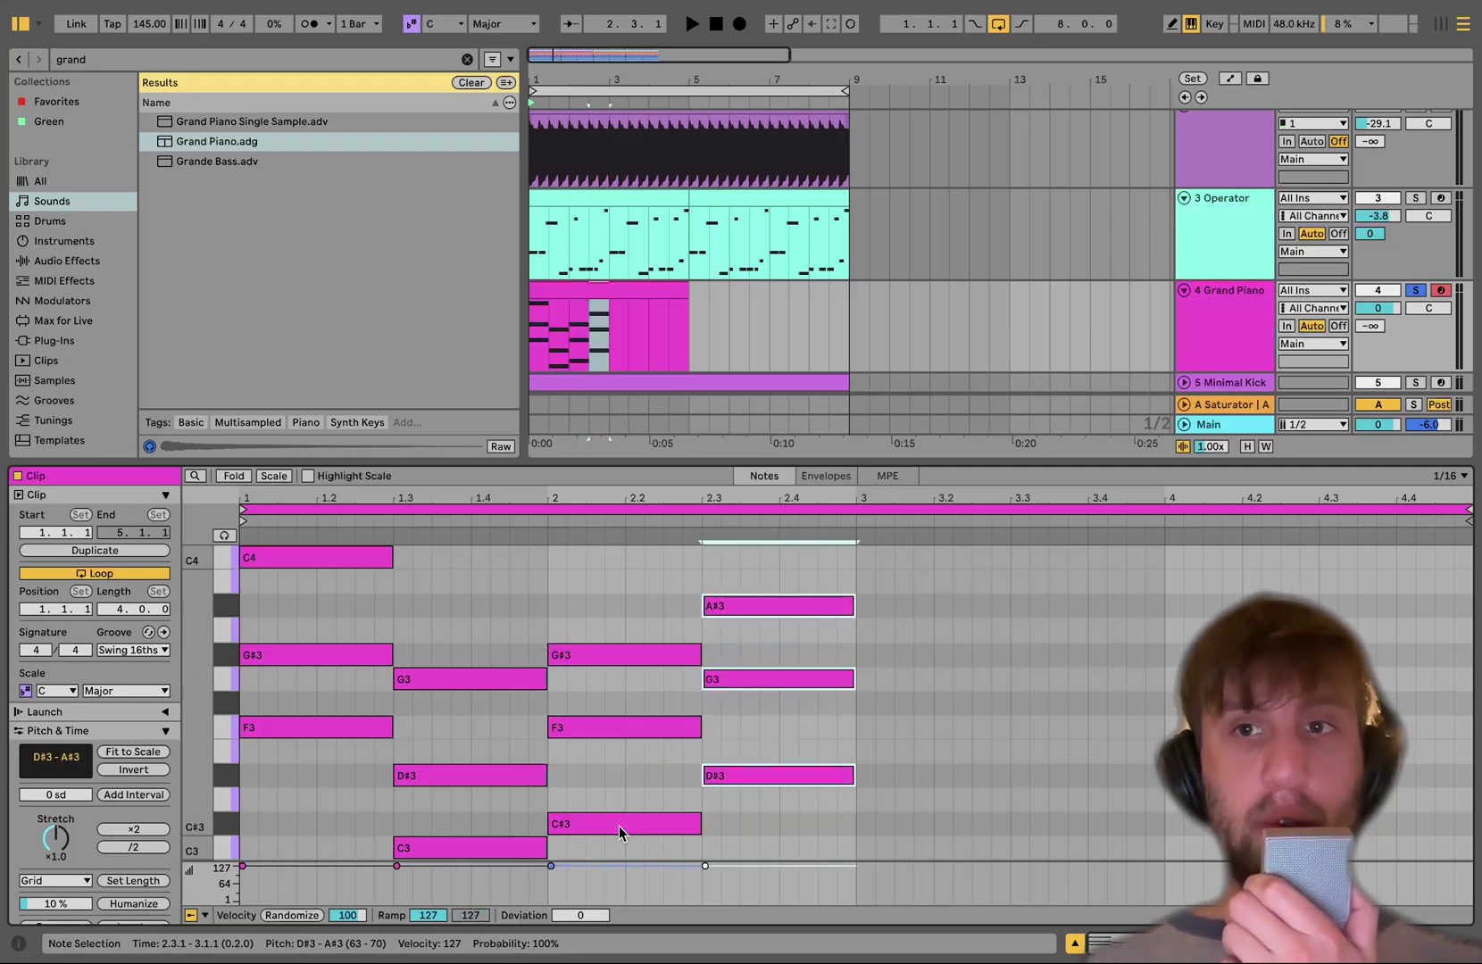
Play the piano chord progression and solo the Operator track alongside the Grand Piano.
key(space)
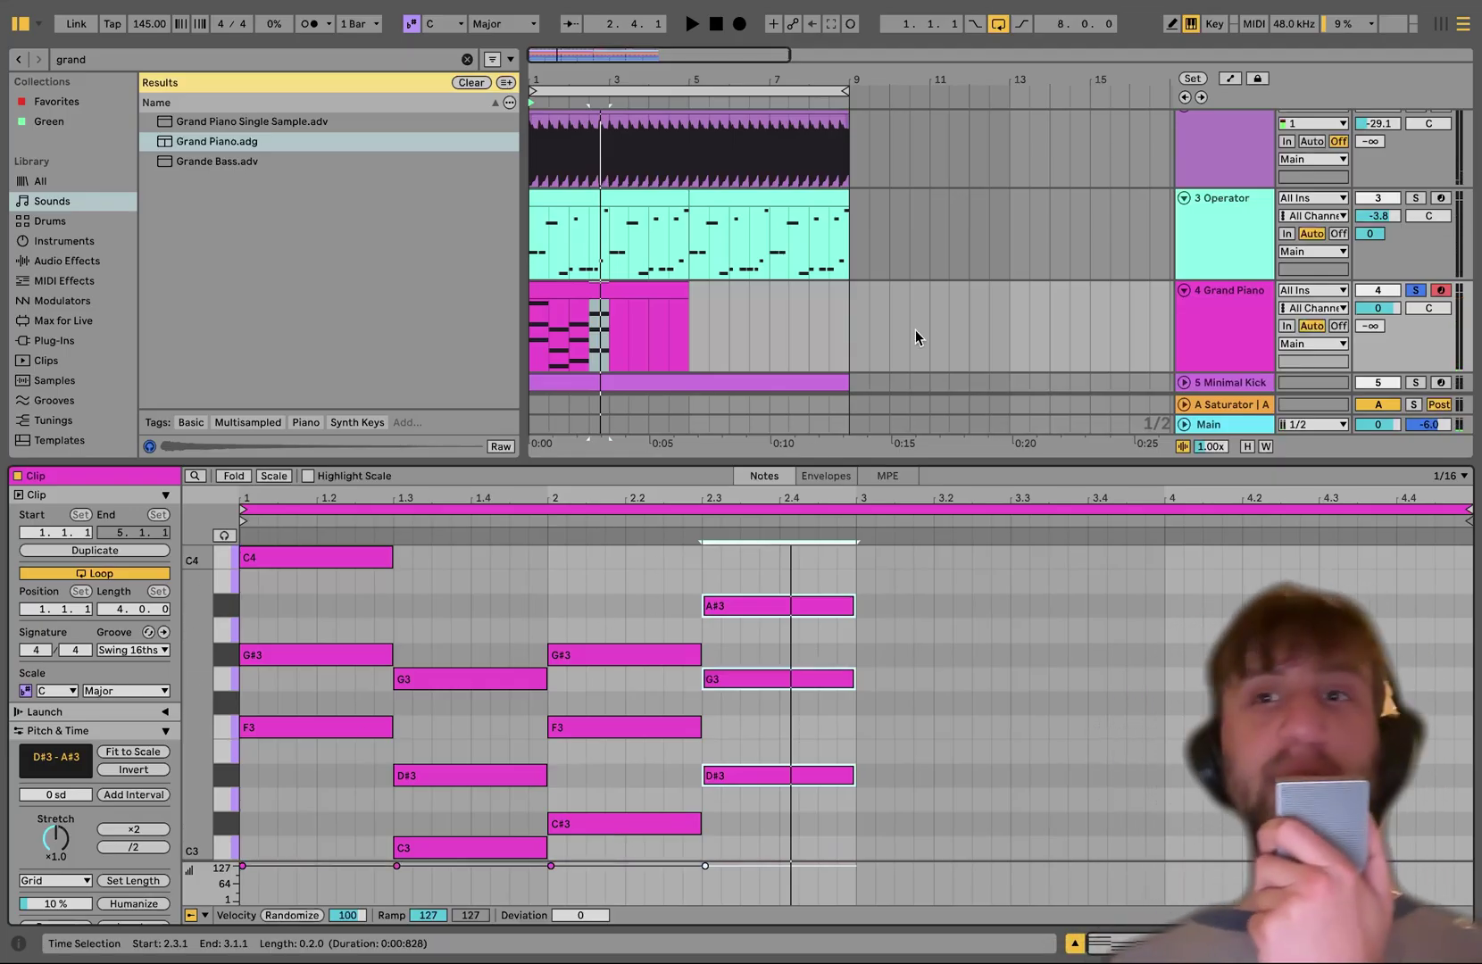
click(1415, 198)
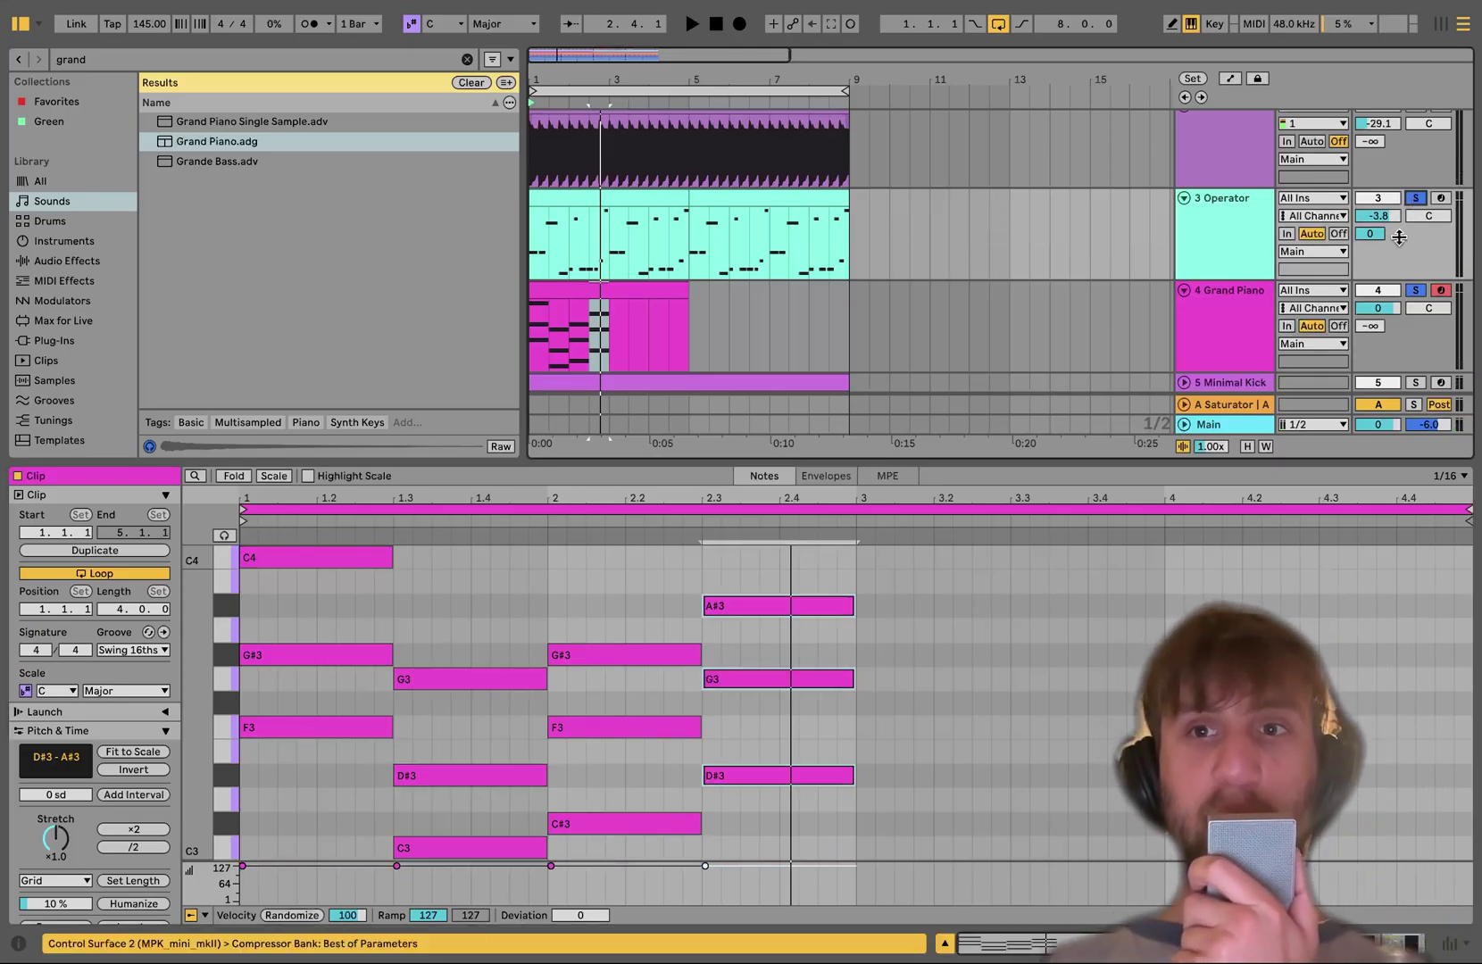
Play the piano chords against the Operator bassline and delete the Grand Piano track.
key(space)
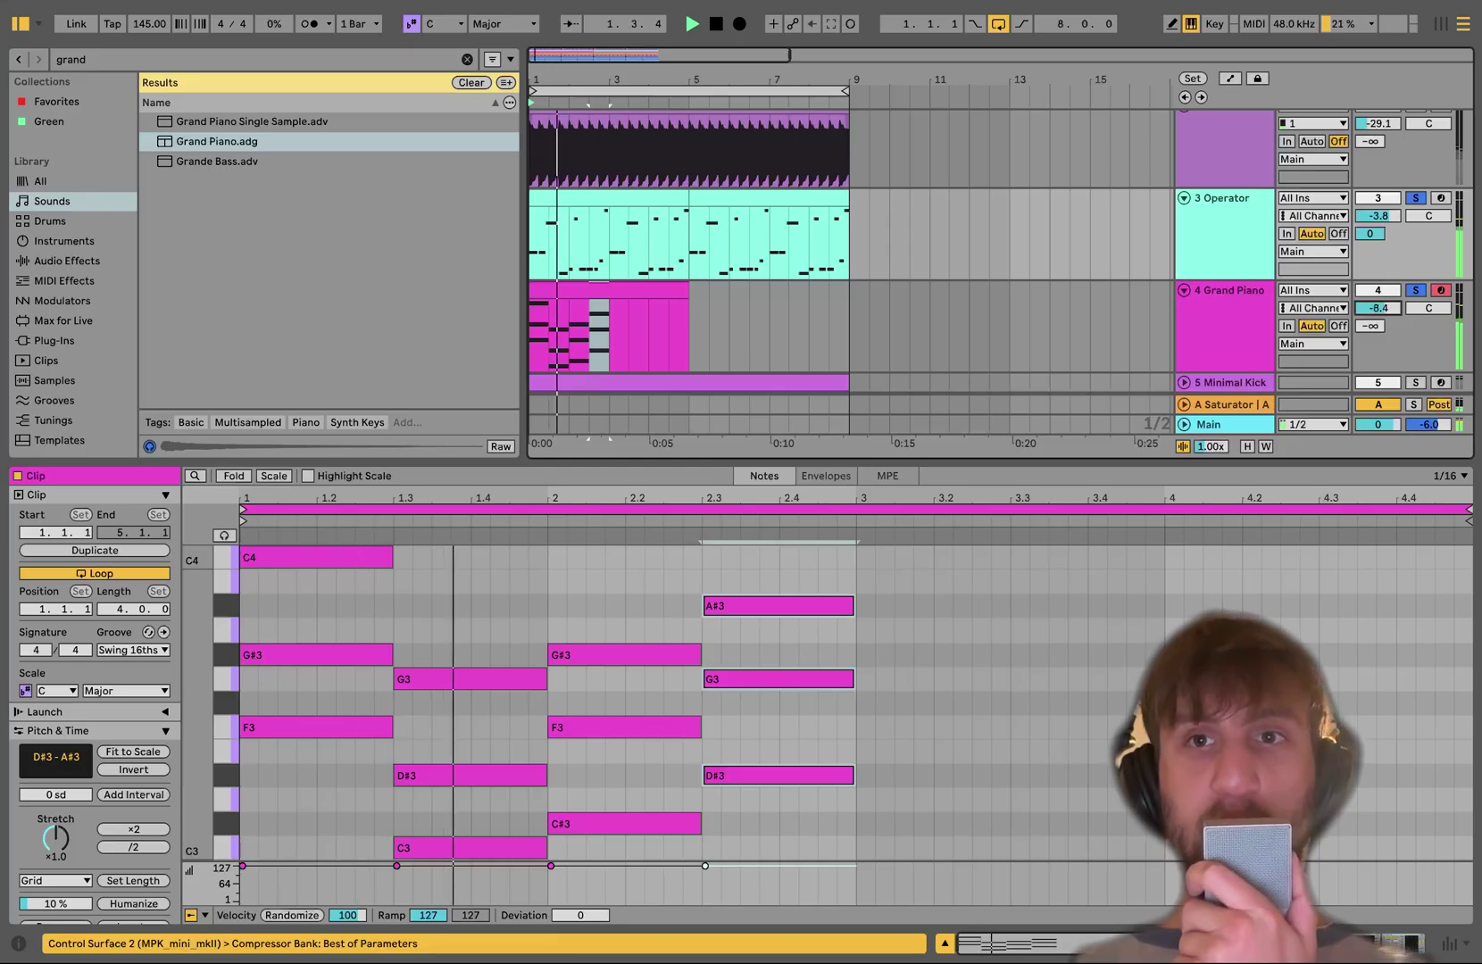
shift+click(1236, 312)
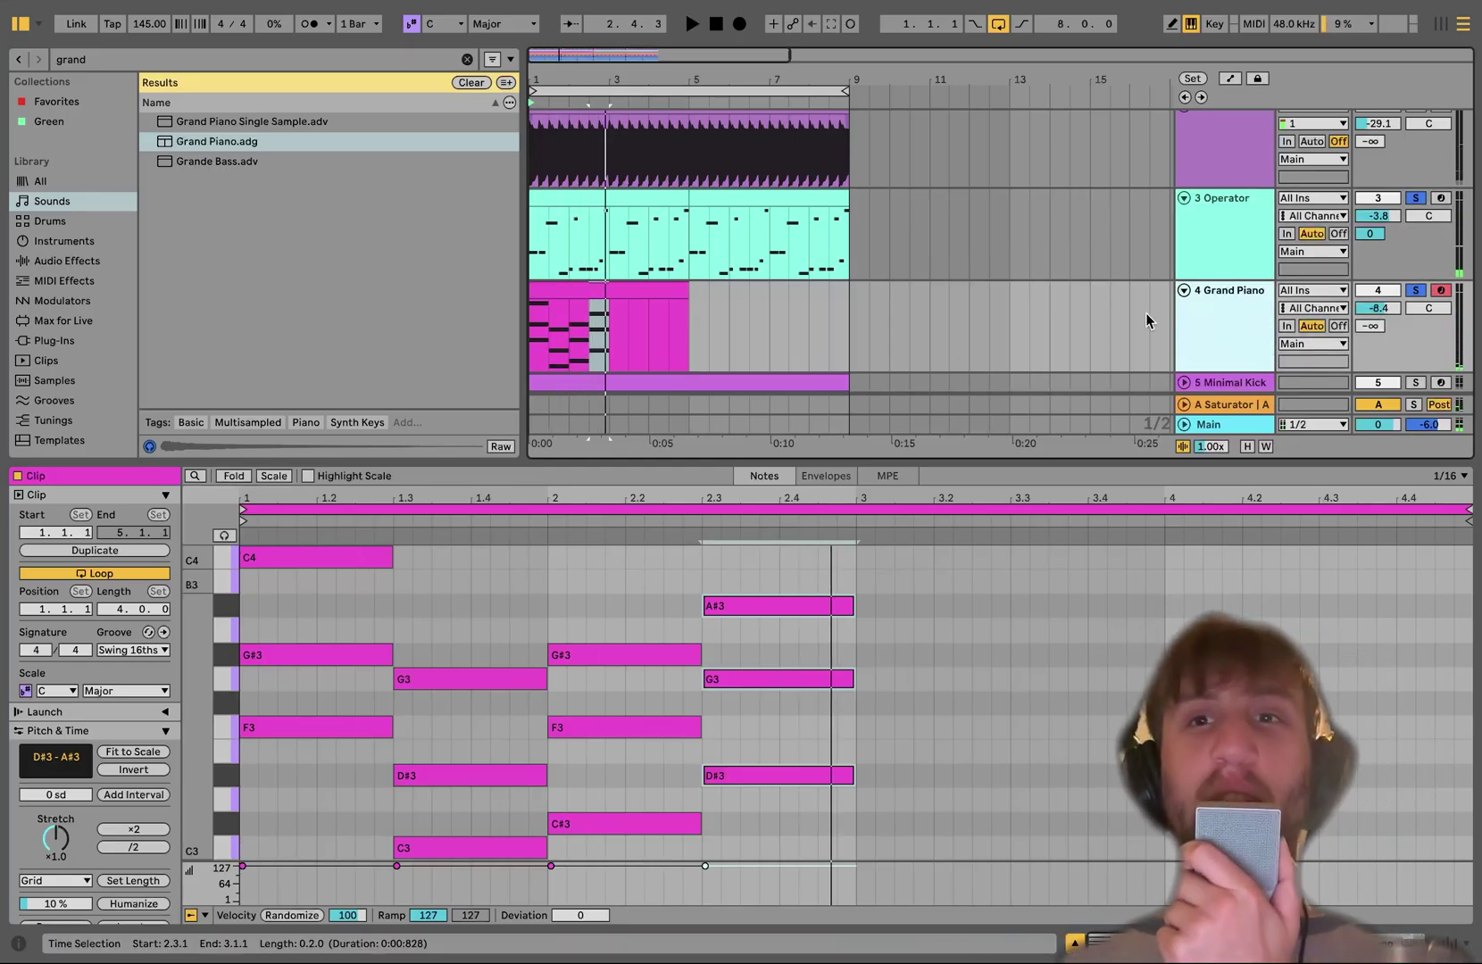
key(Delete)
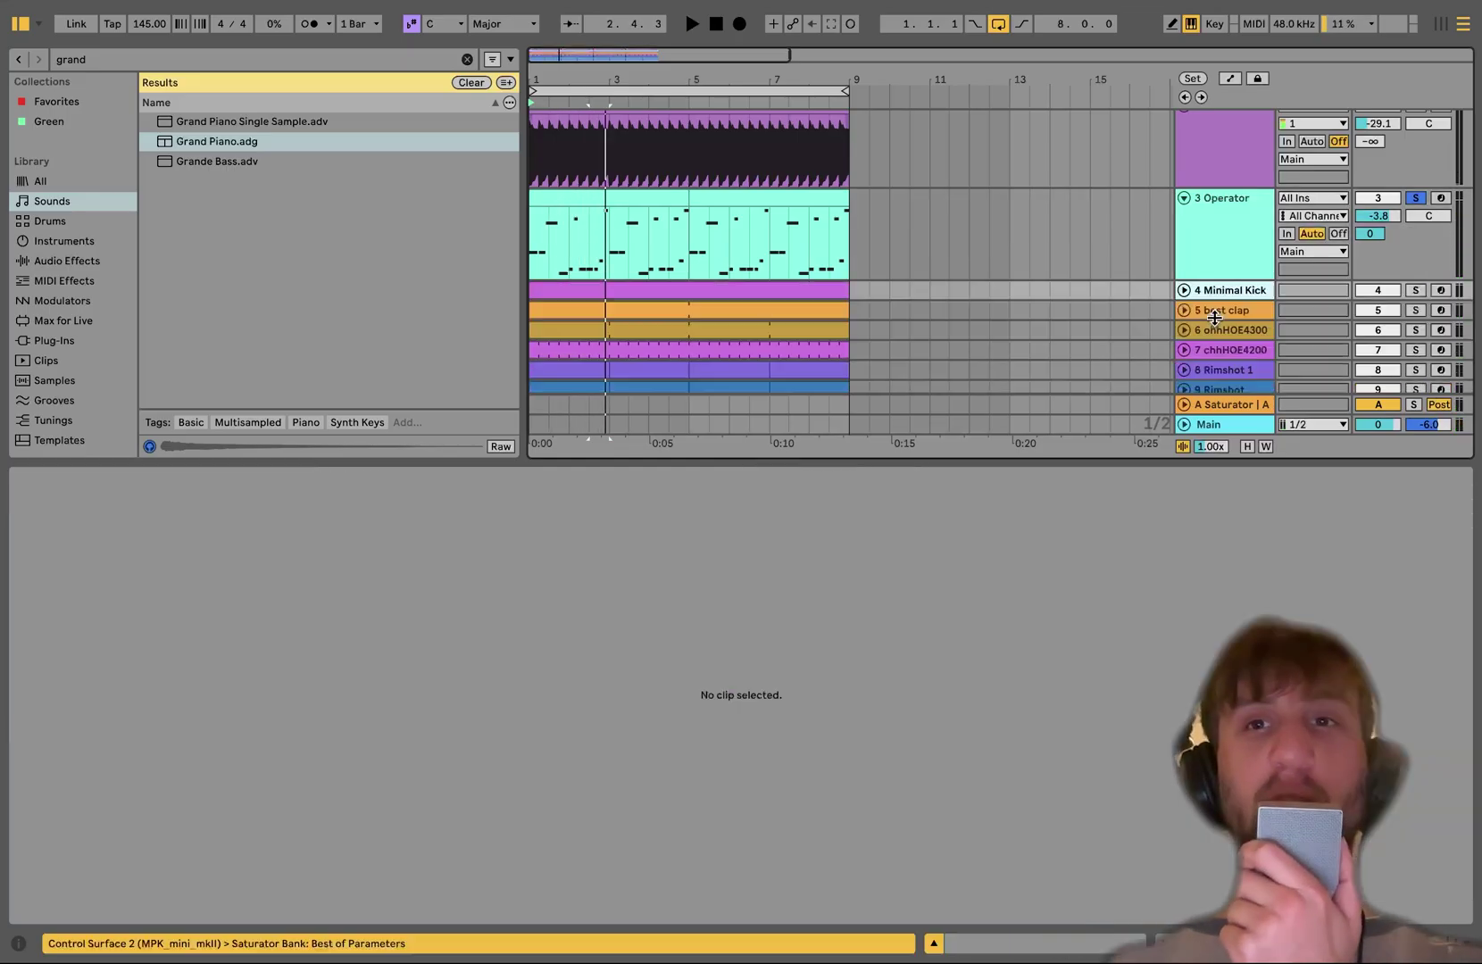
Unsolo the Operator track, open its first MIDI clip and play the bassline notes with the full mix.
click(1418, 195)
click(599, 191)
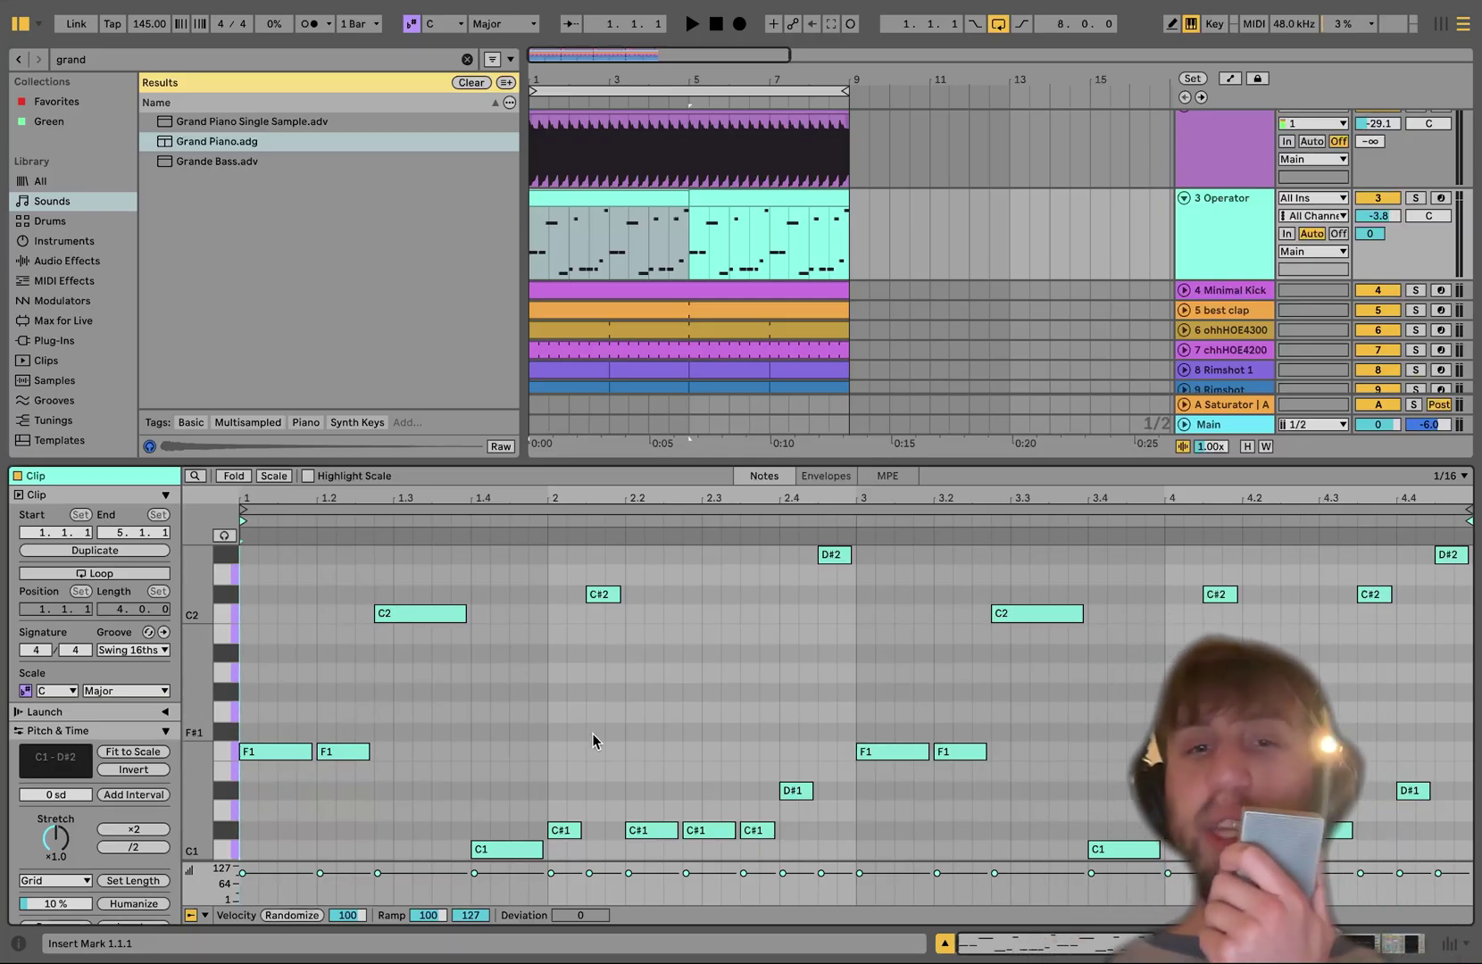
scroll(592, 741, down, 1)
scroll(589, 741, up, 2)
scroll(586, 740, down, 1)
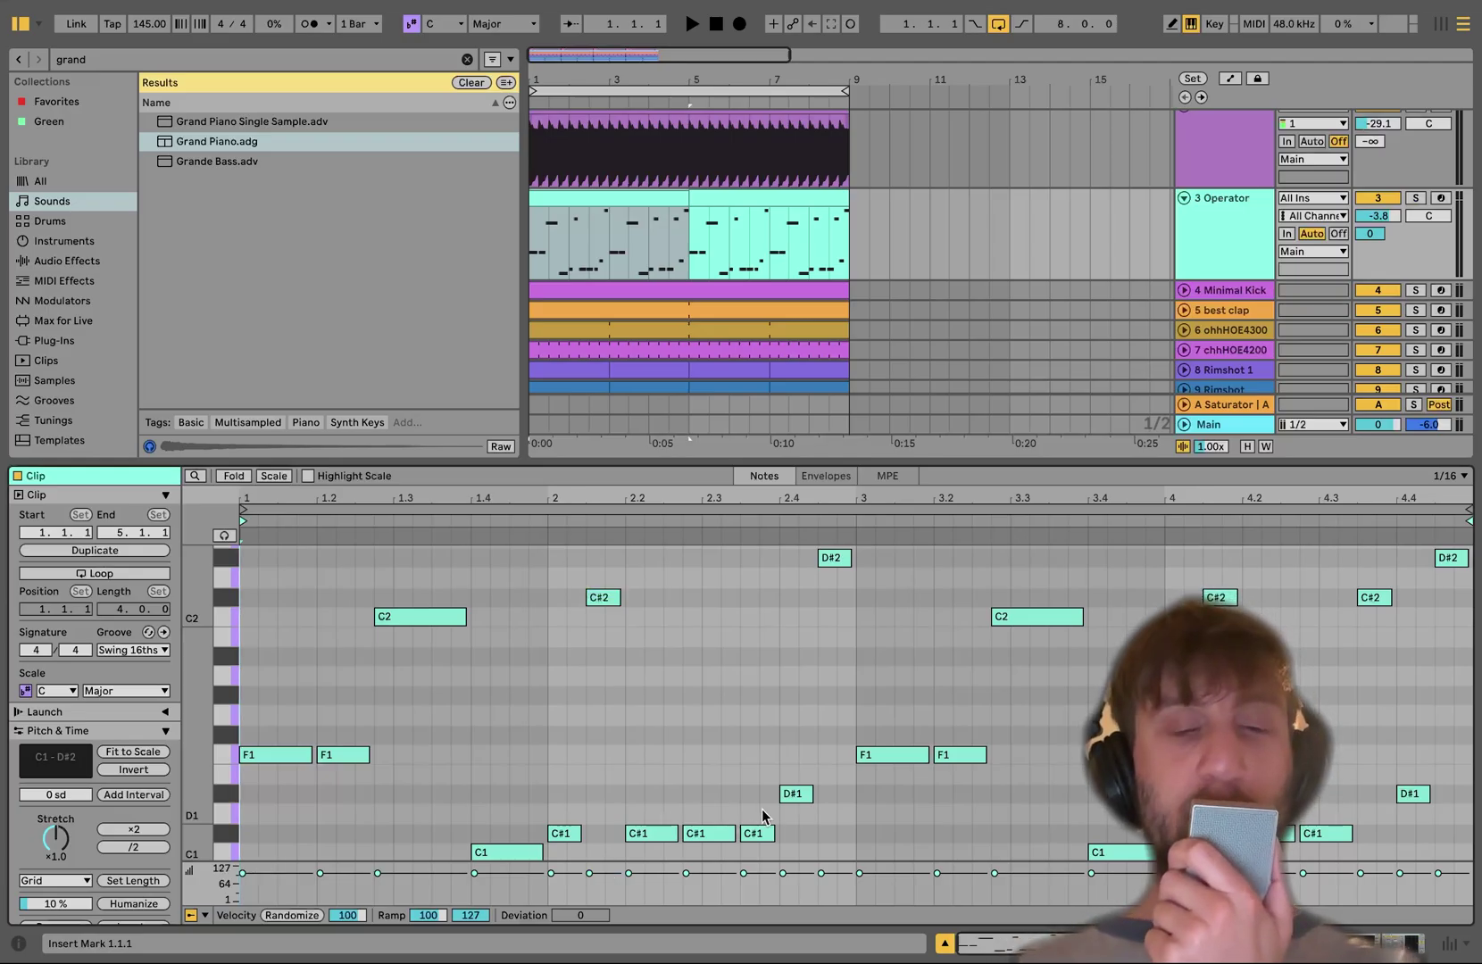
key(space)
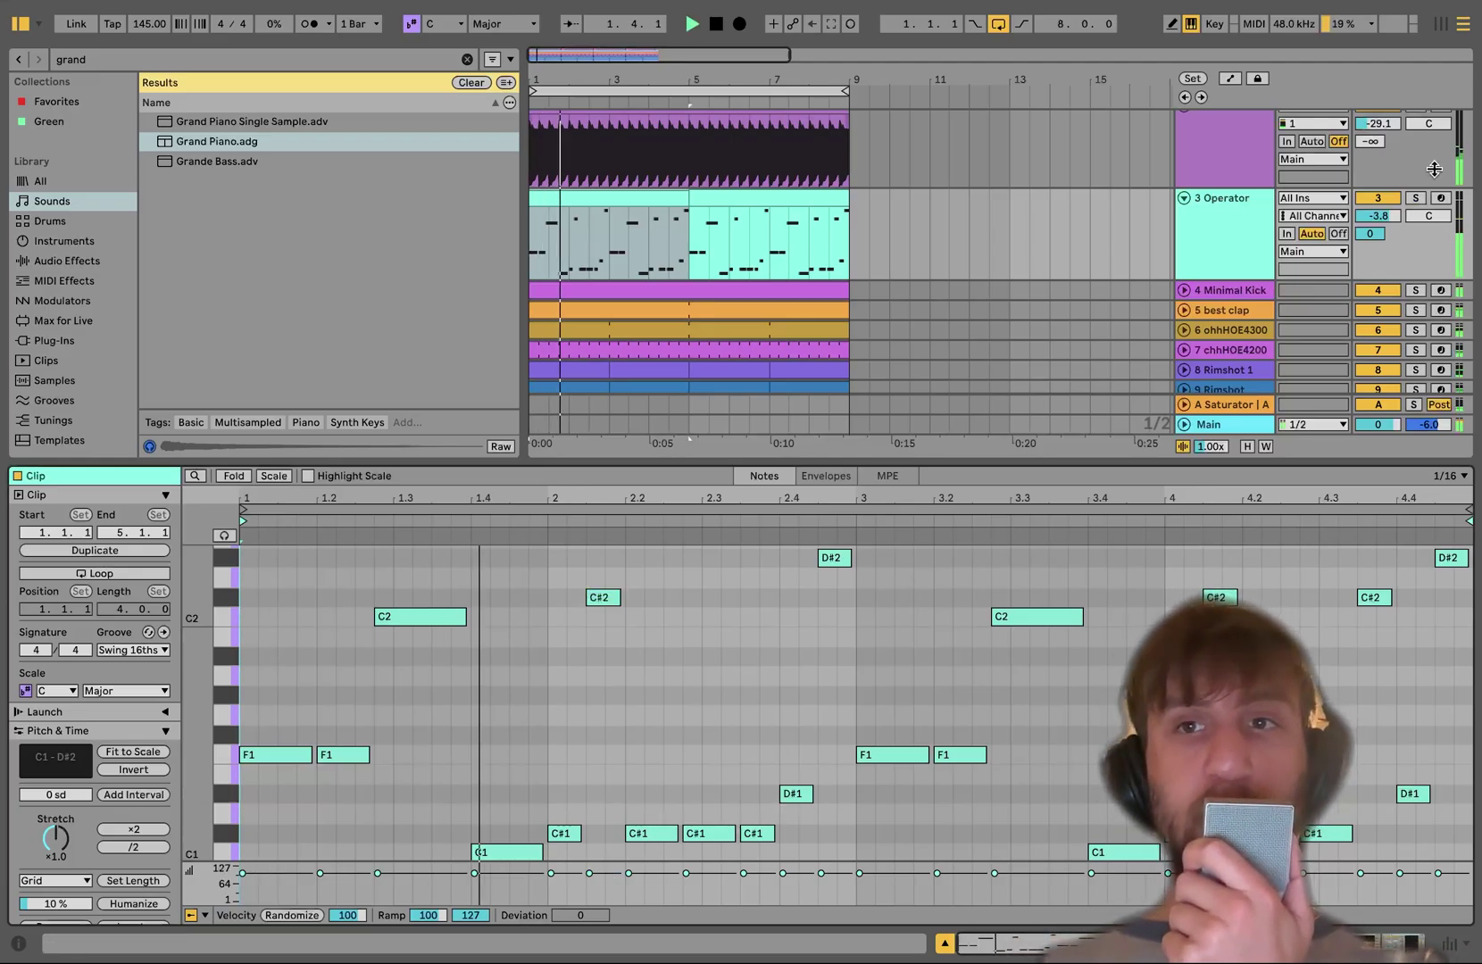
Solo the Operator track and play its bassline while examining the note pattern in the clip.
click(1414, 198)
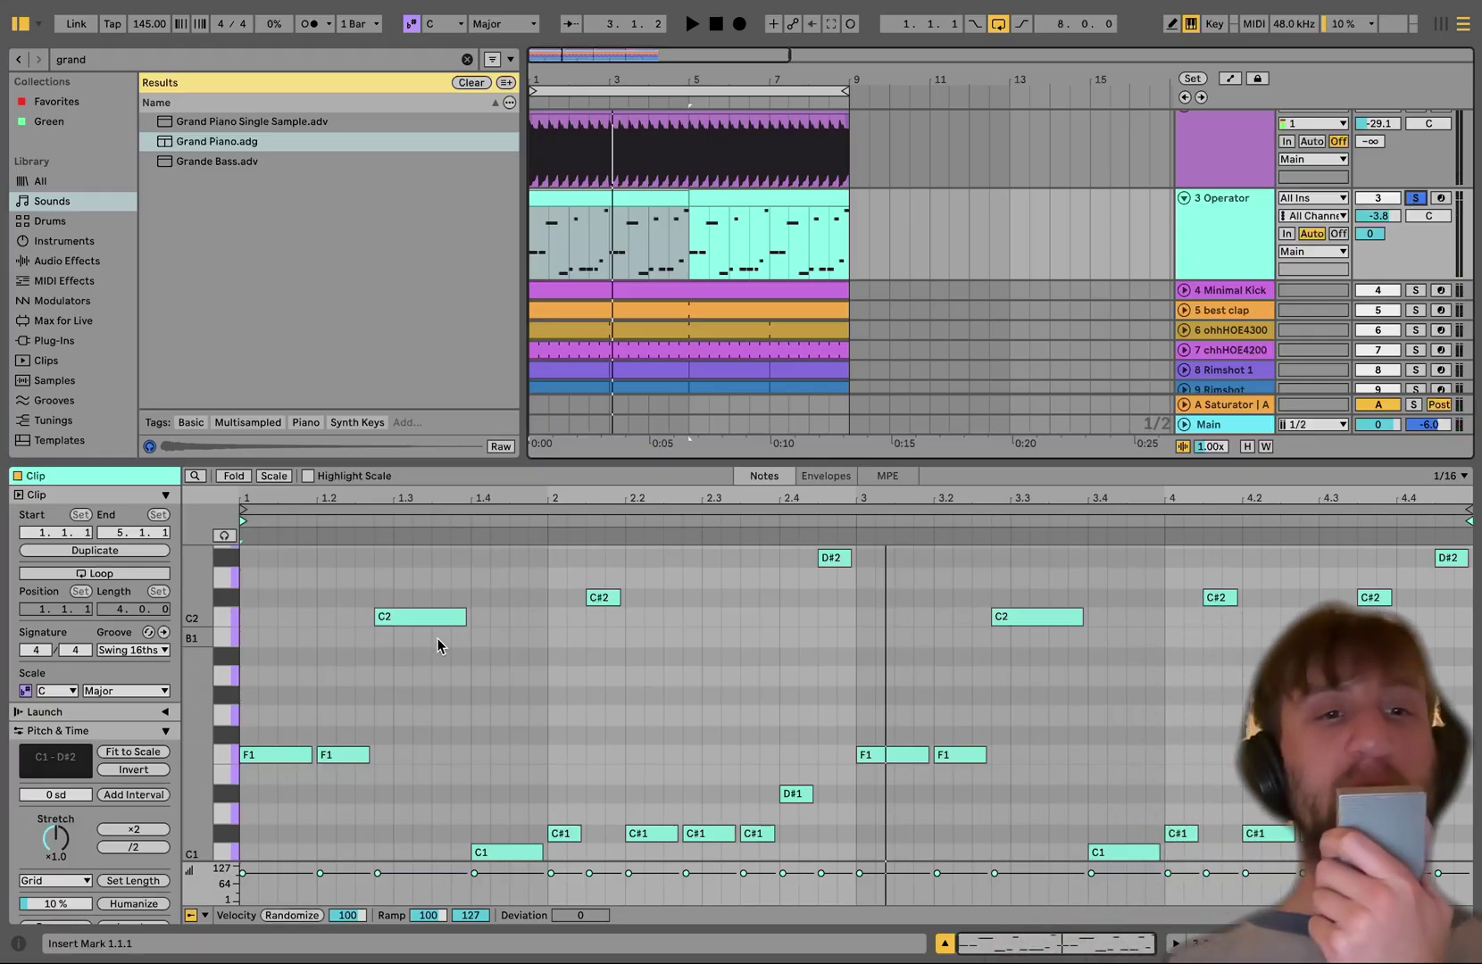
key(space)
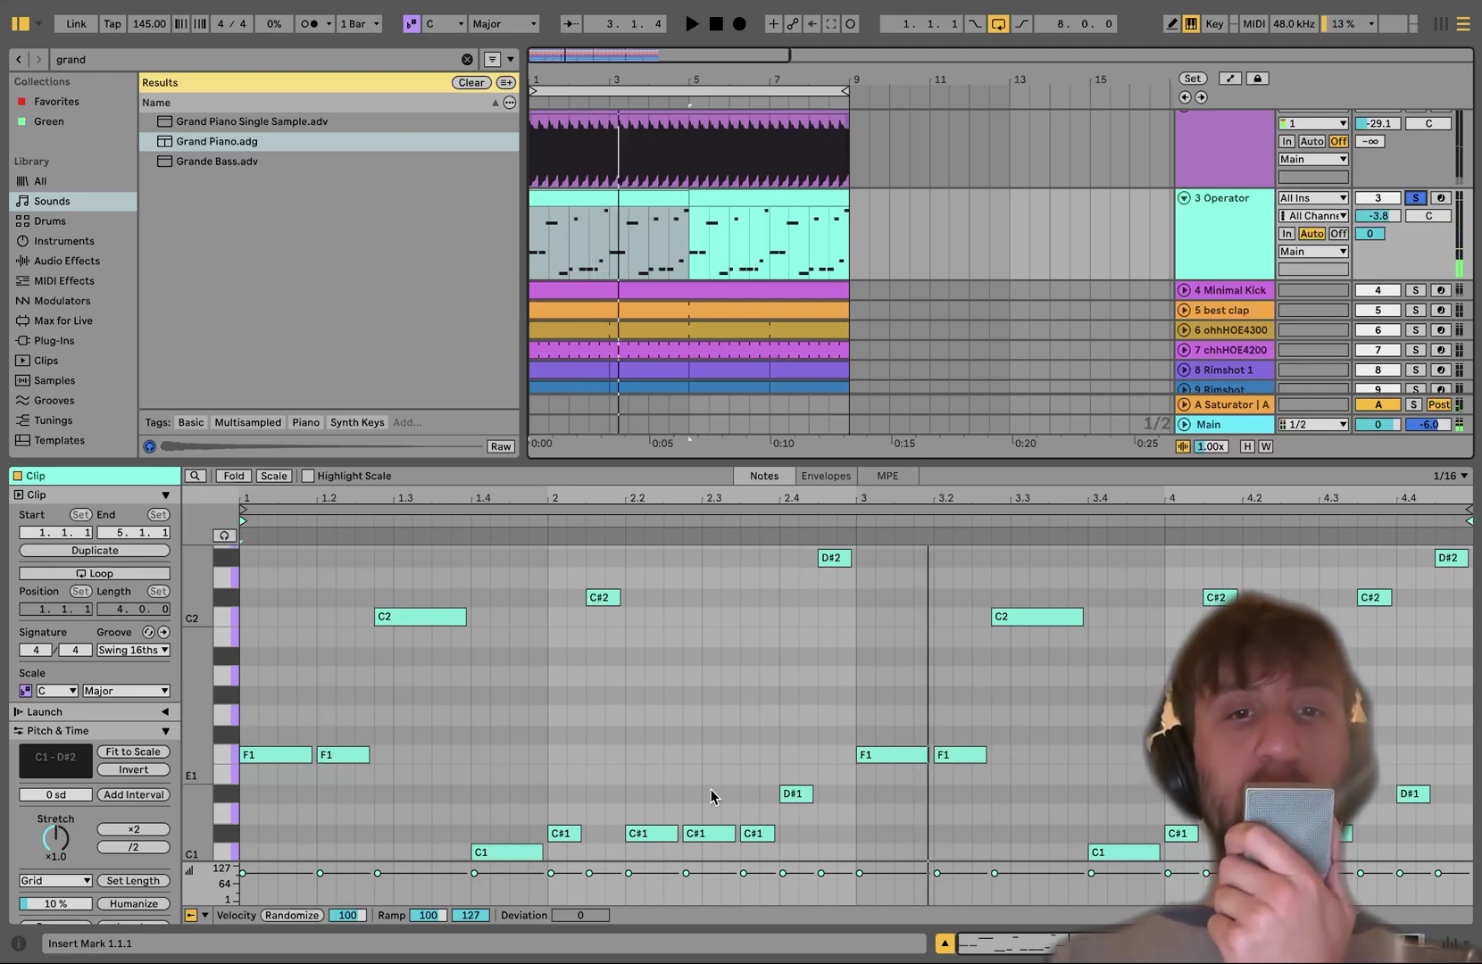
key(space)
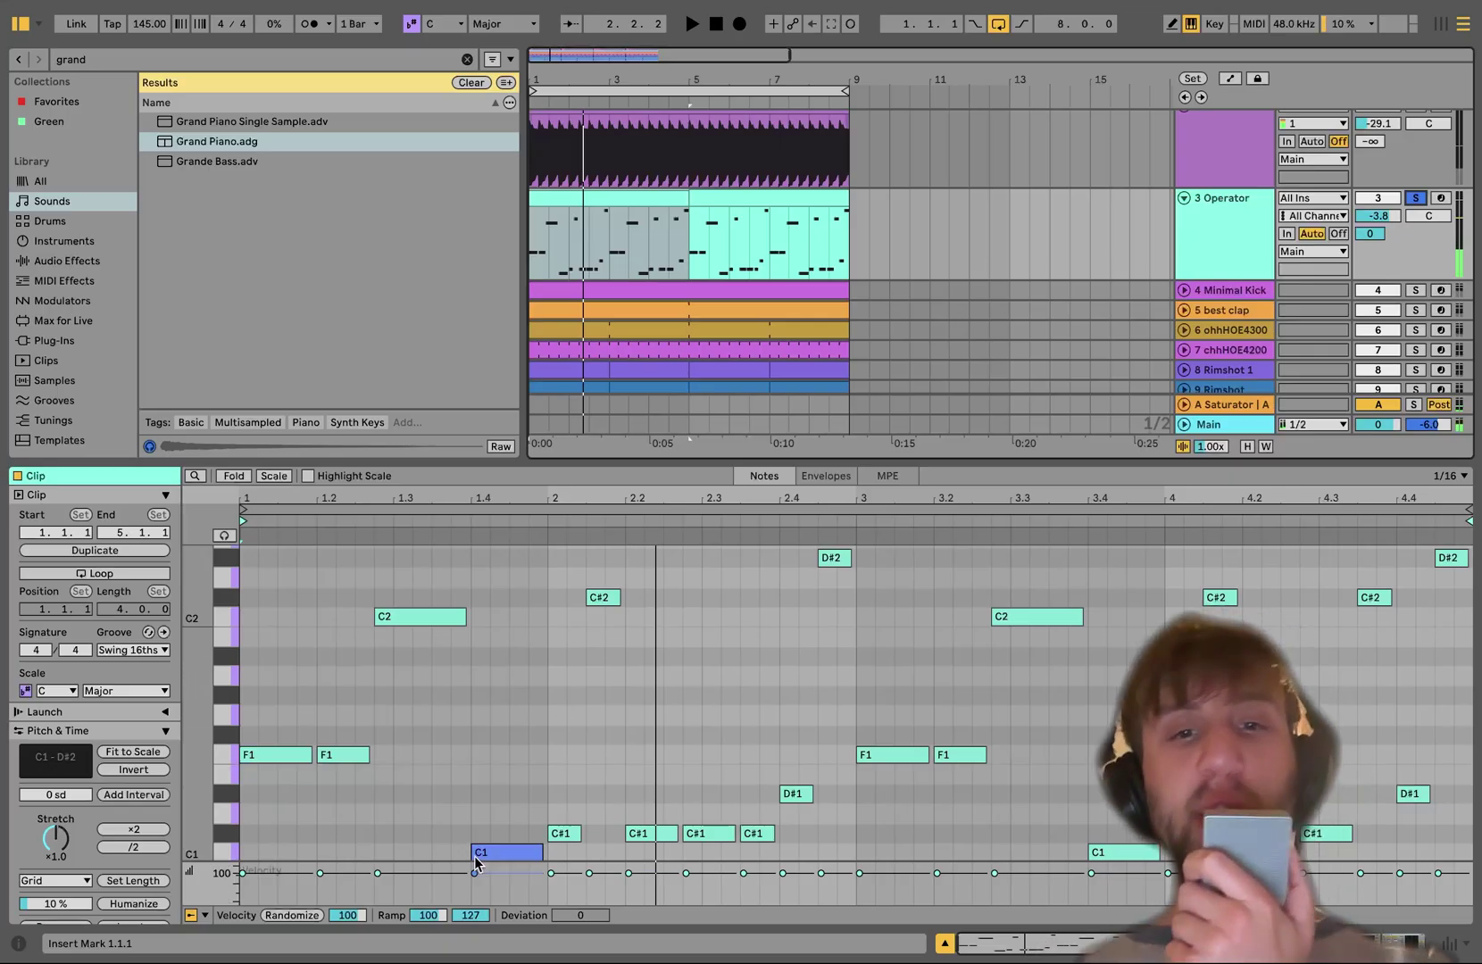
scroll(291, 738, up, 5)
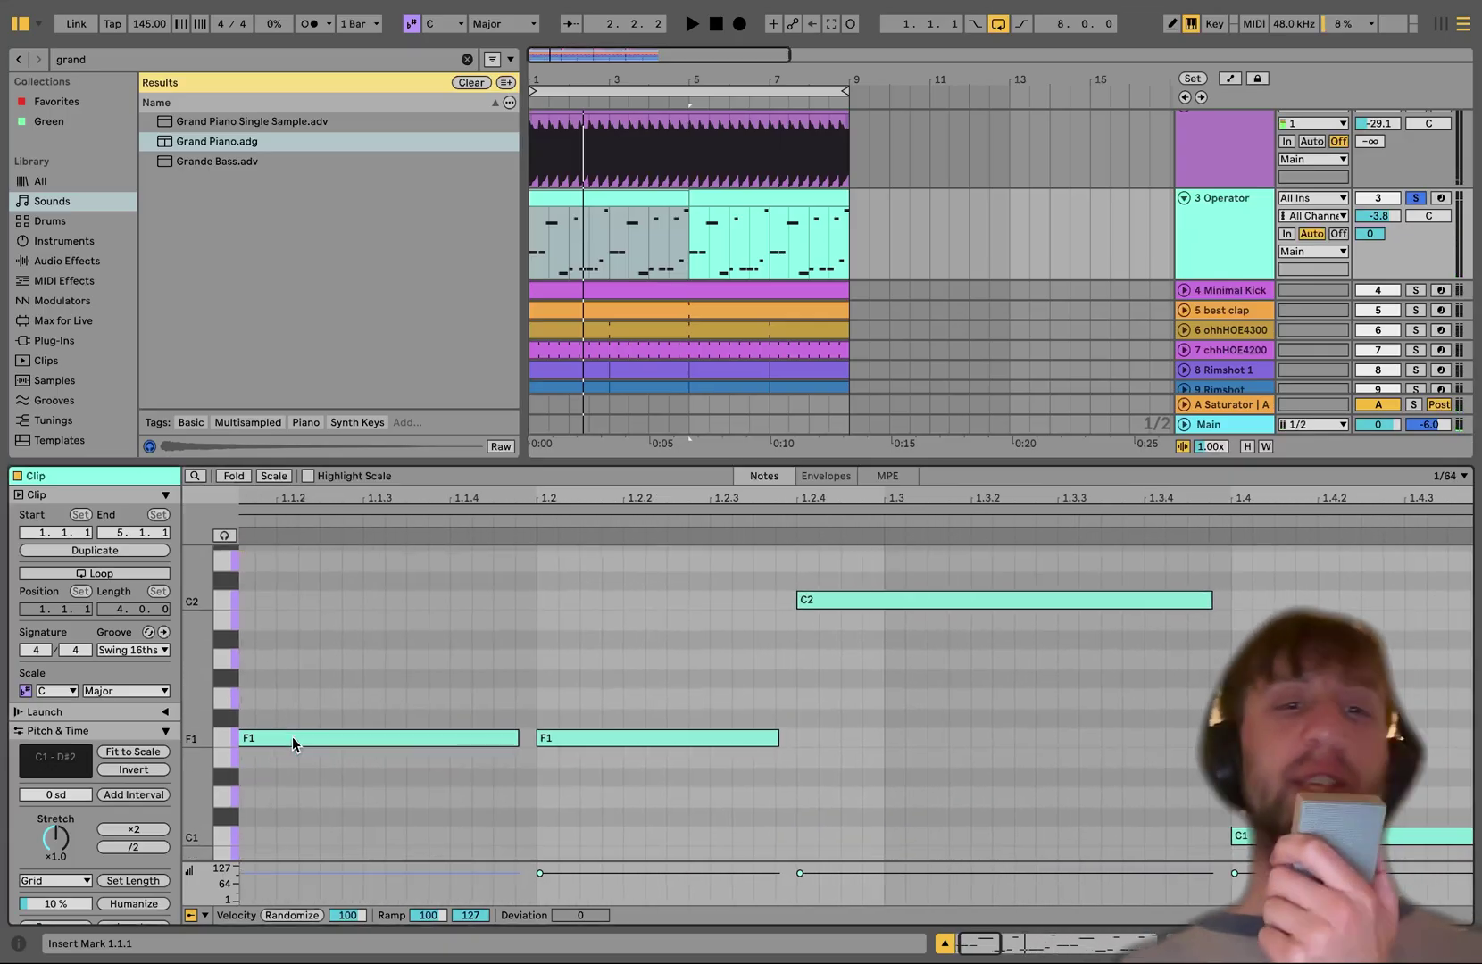
scroll(478, 705, down, 5)
key(space)
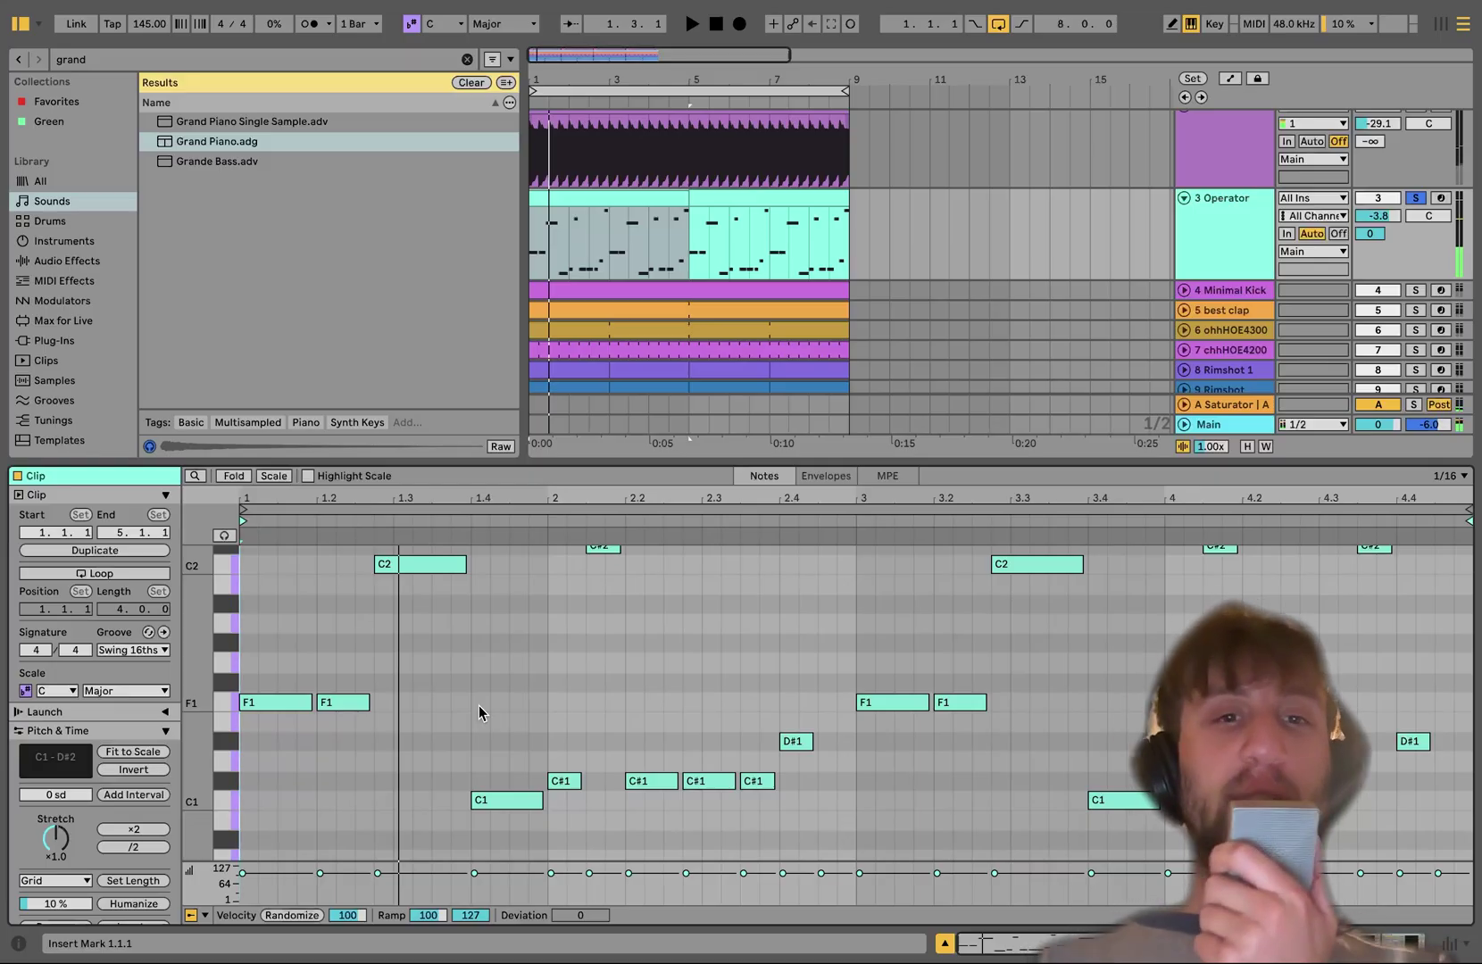
Solo the Minimal Kick track alongside Operator and play the kick and bassline together.
click(1415, 290)
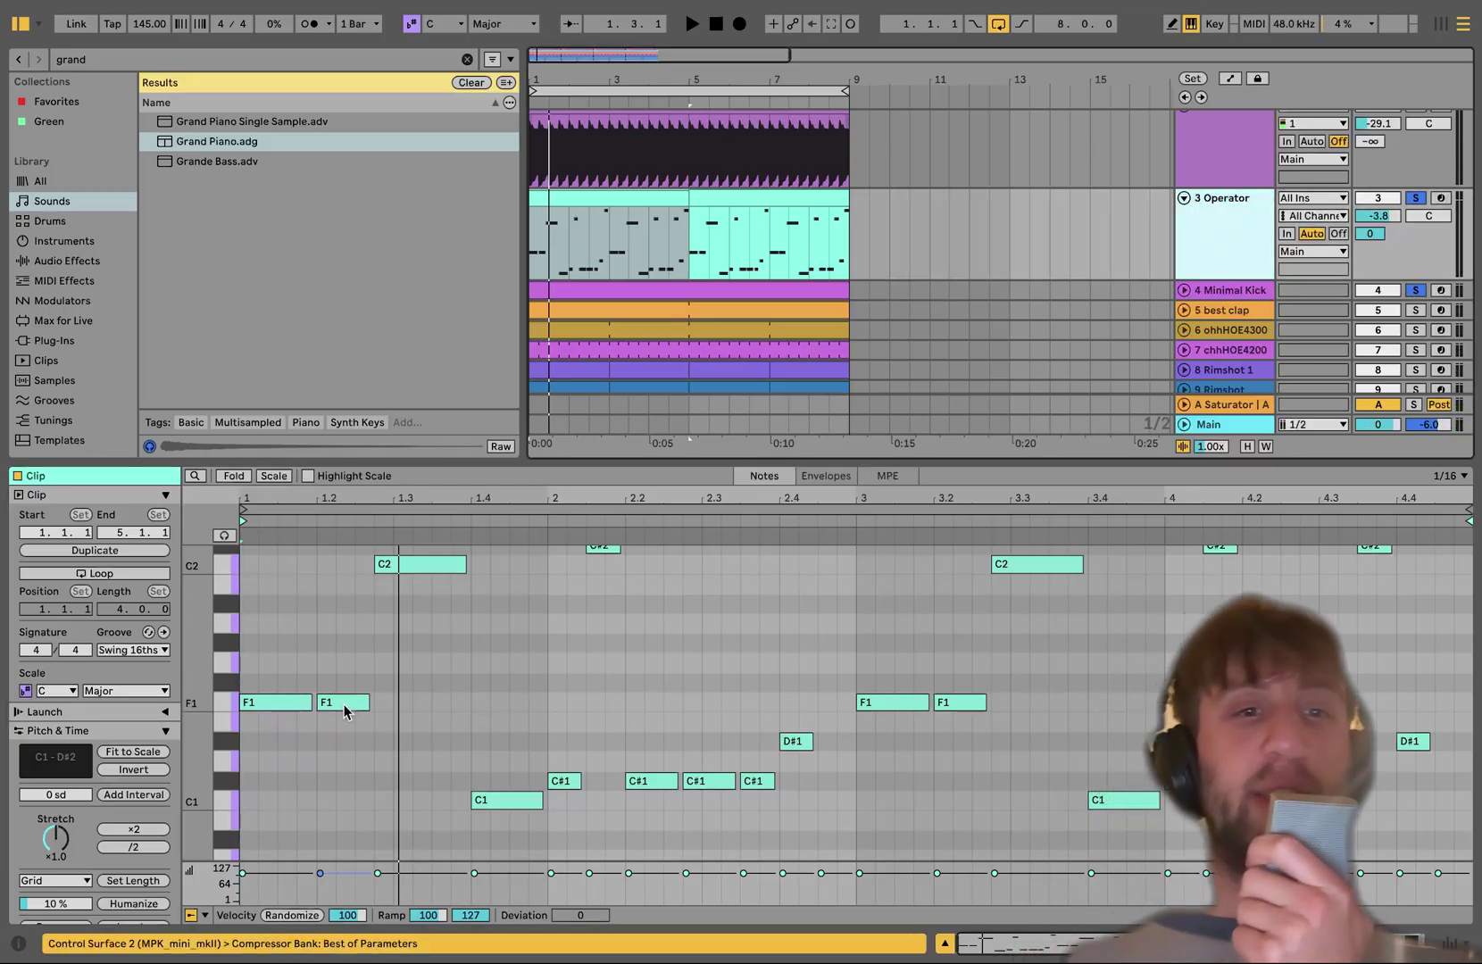
key(space)
key(space)
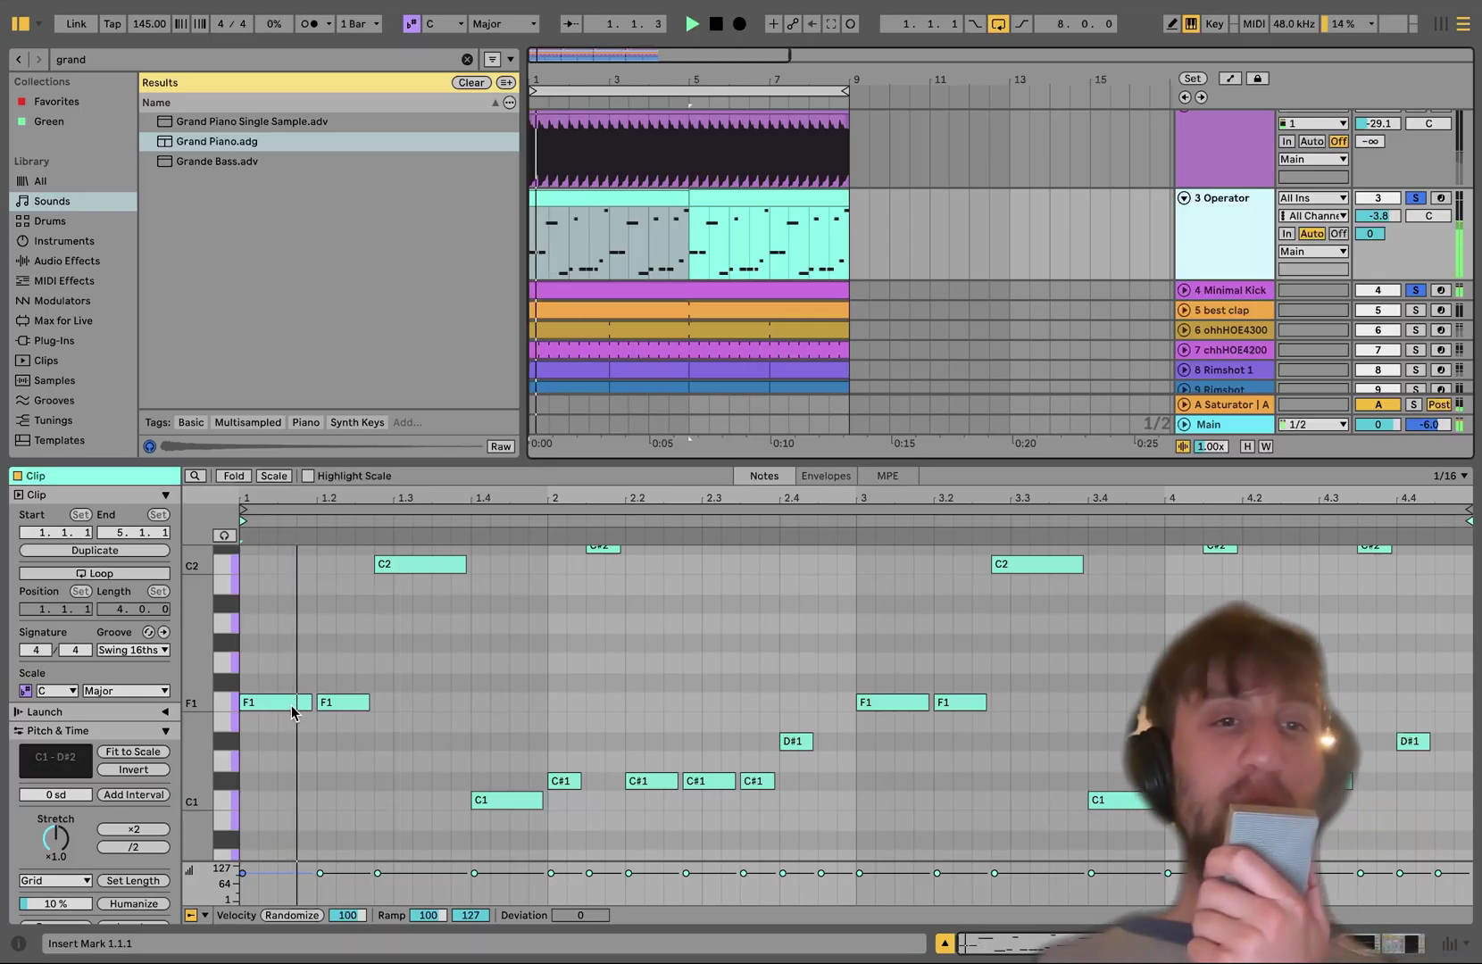
key(space)
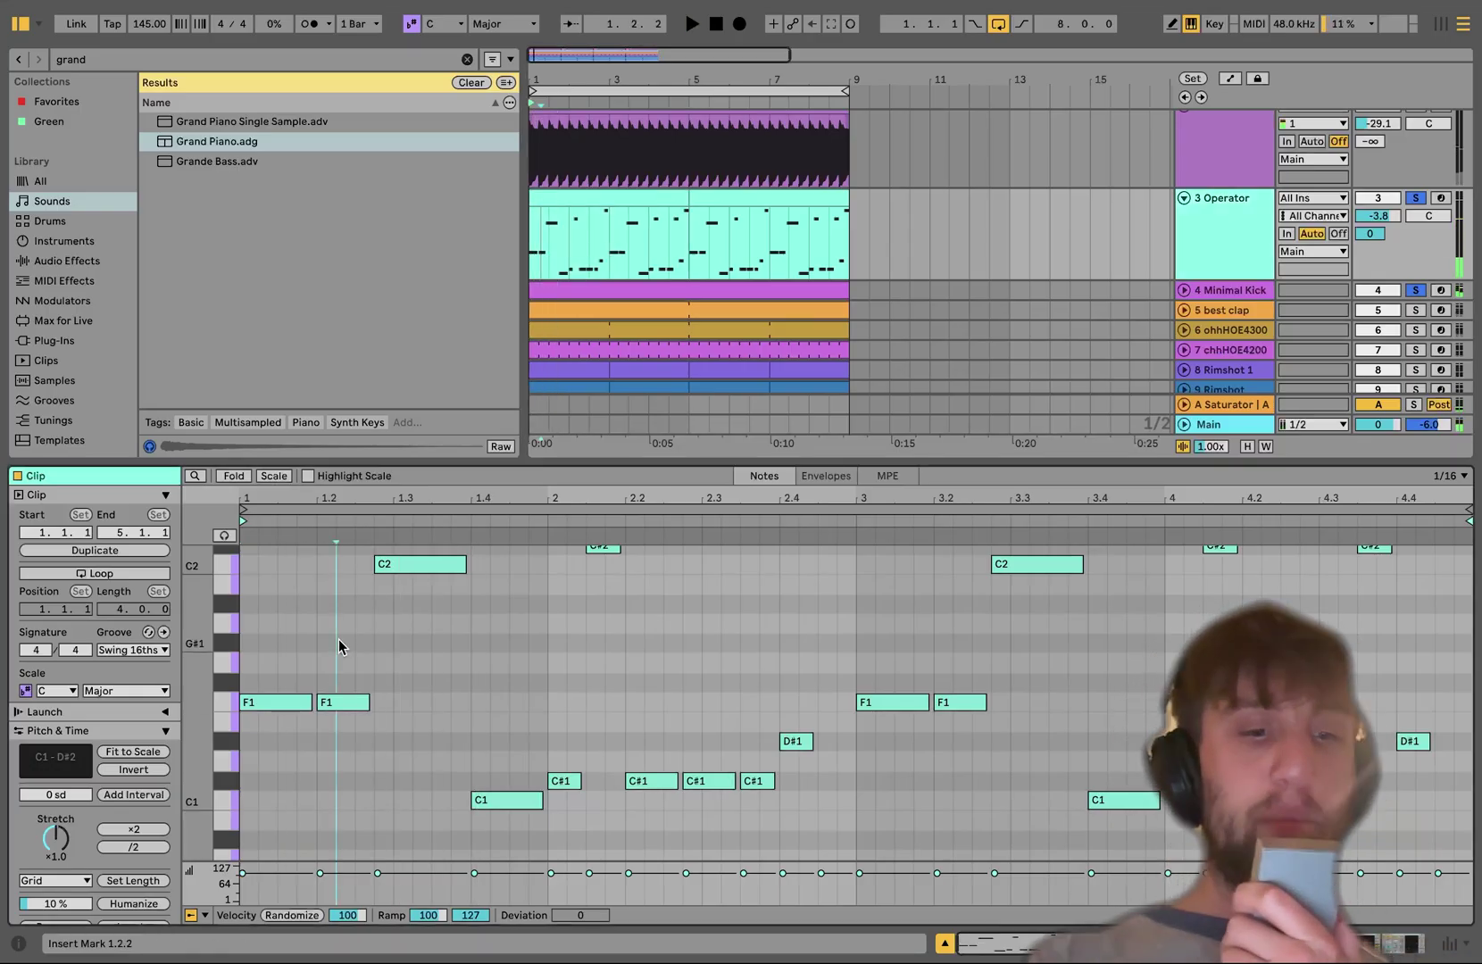
Shorten every note in the bassline clip slightly and play the tighter version.
key(ctrl+a)
drag(464, 561, 456, 560)
key(space)
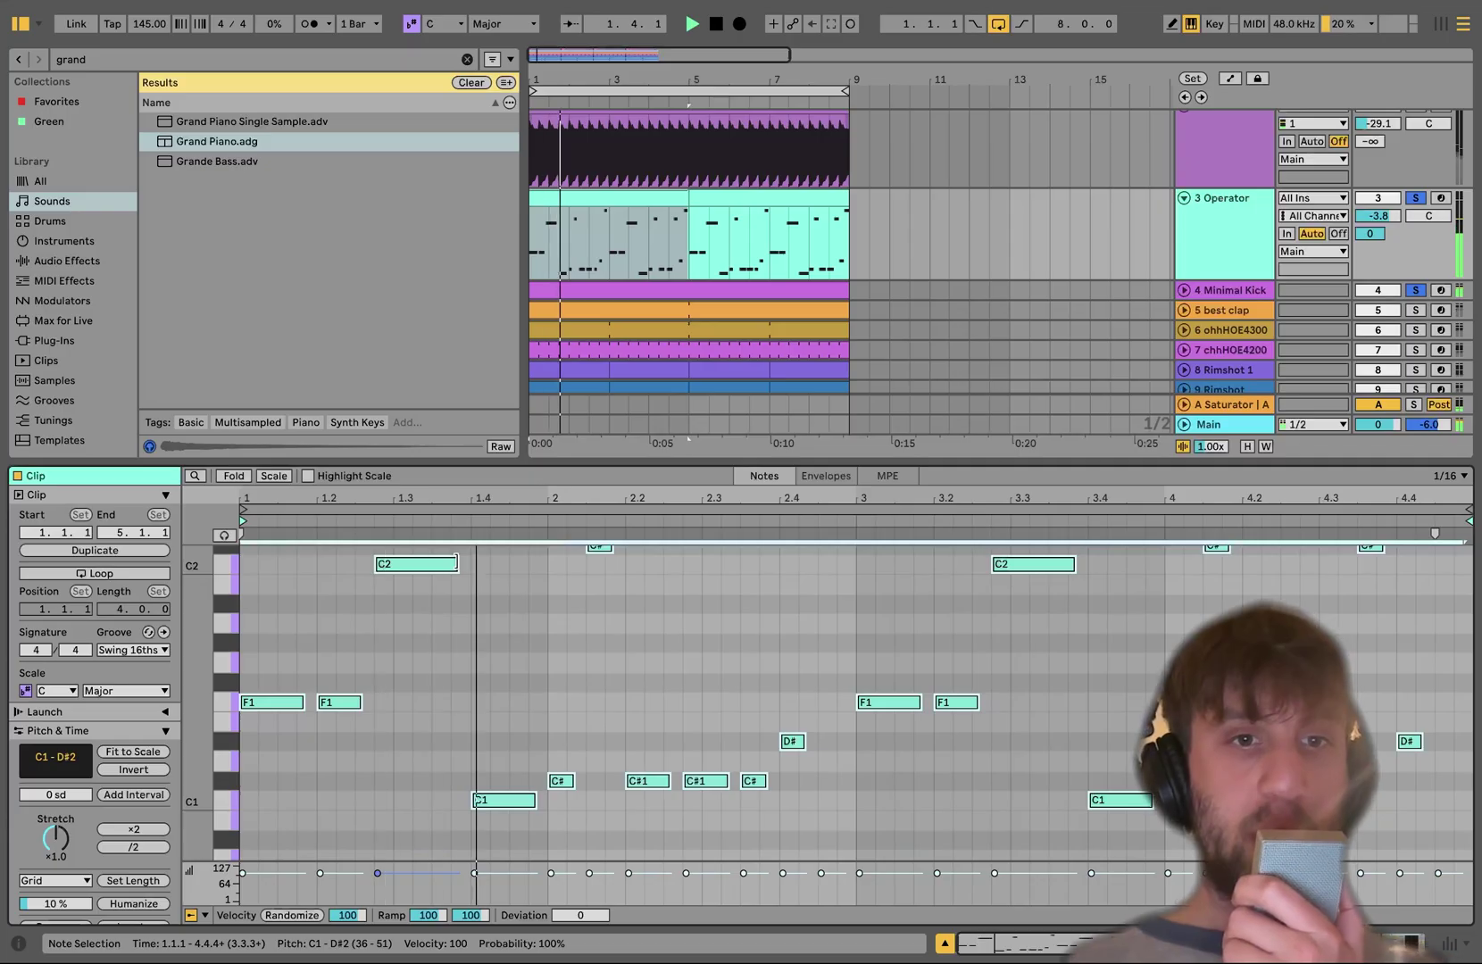
key(space)
Play the shortened bassline again and lengthen all its notes back to nearly fill their gaps.
drag(456, 560, 458, 561)
key(space)
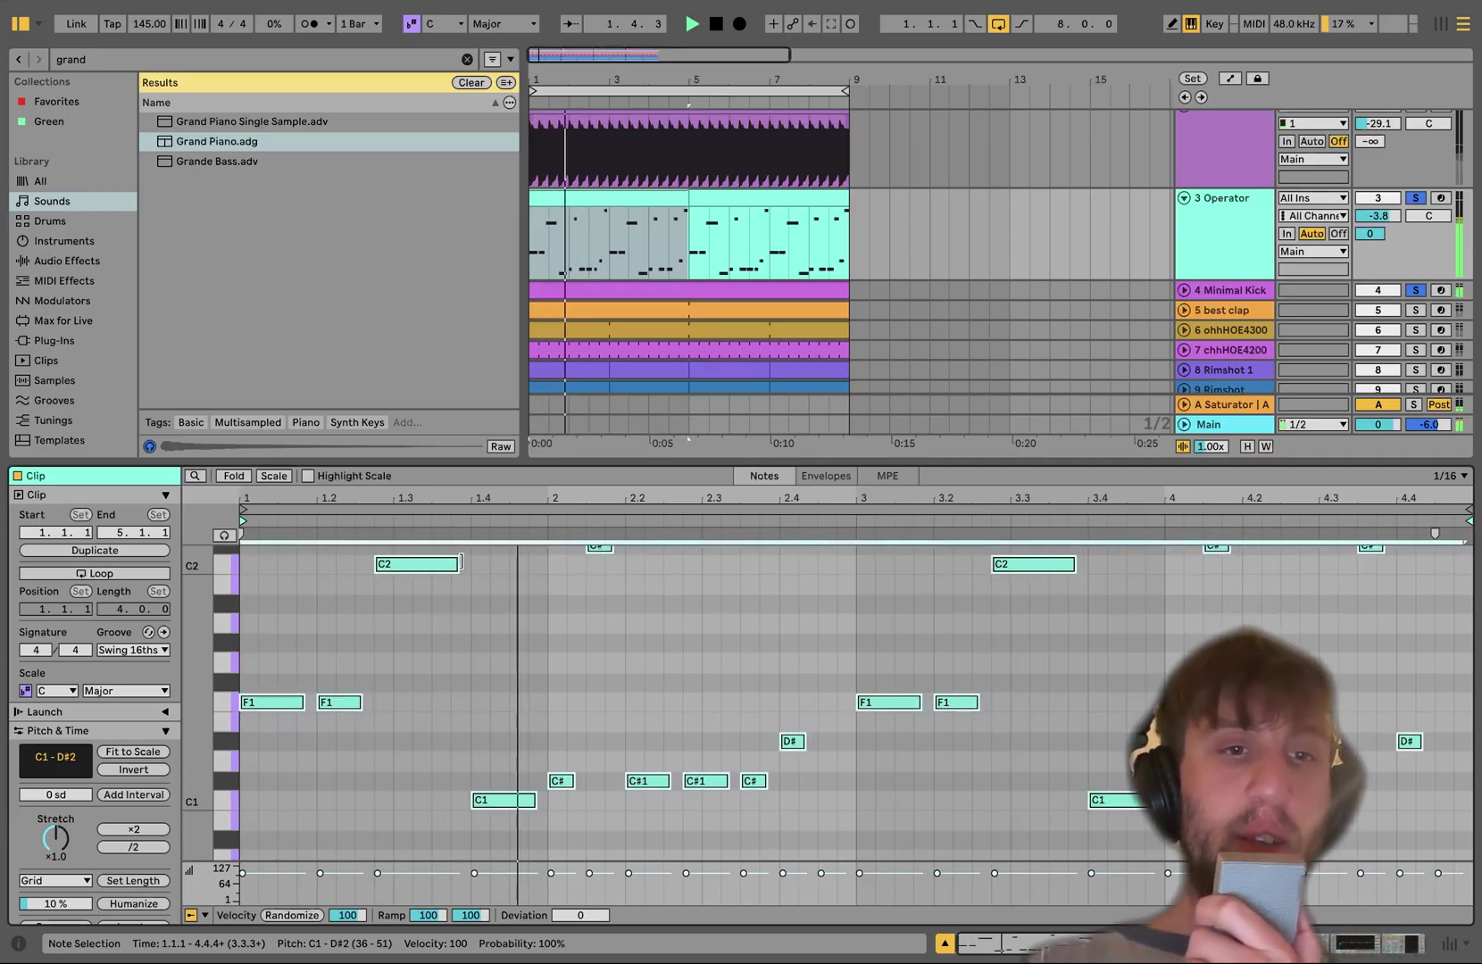
drag(462, 560, 465, 560)
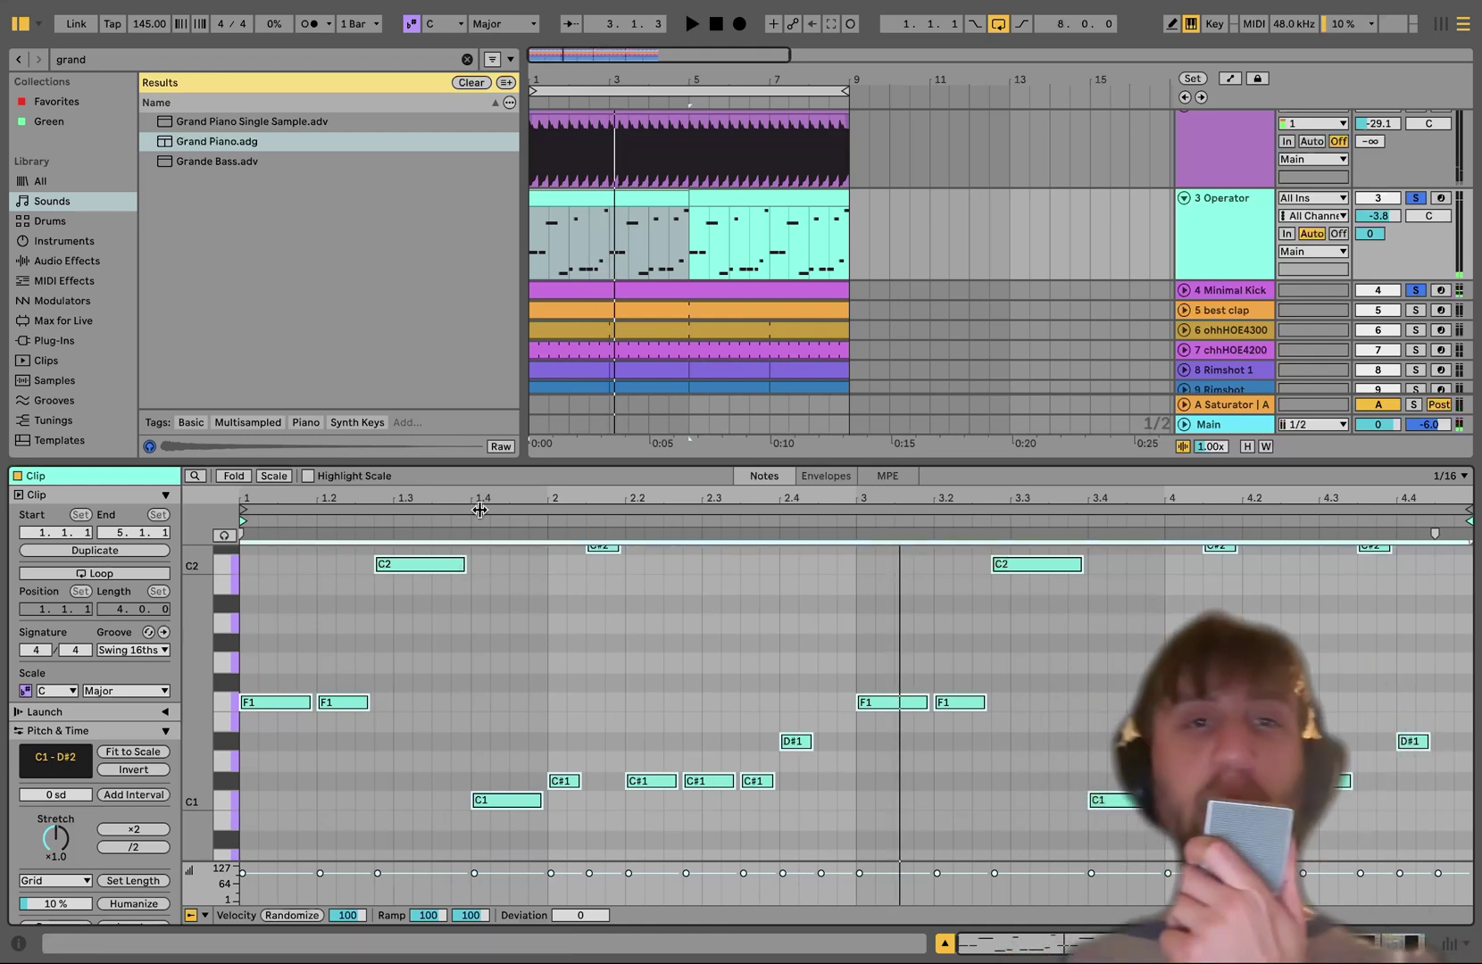
scroll(356, 689, up, 2)
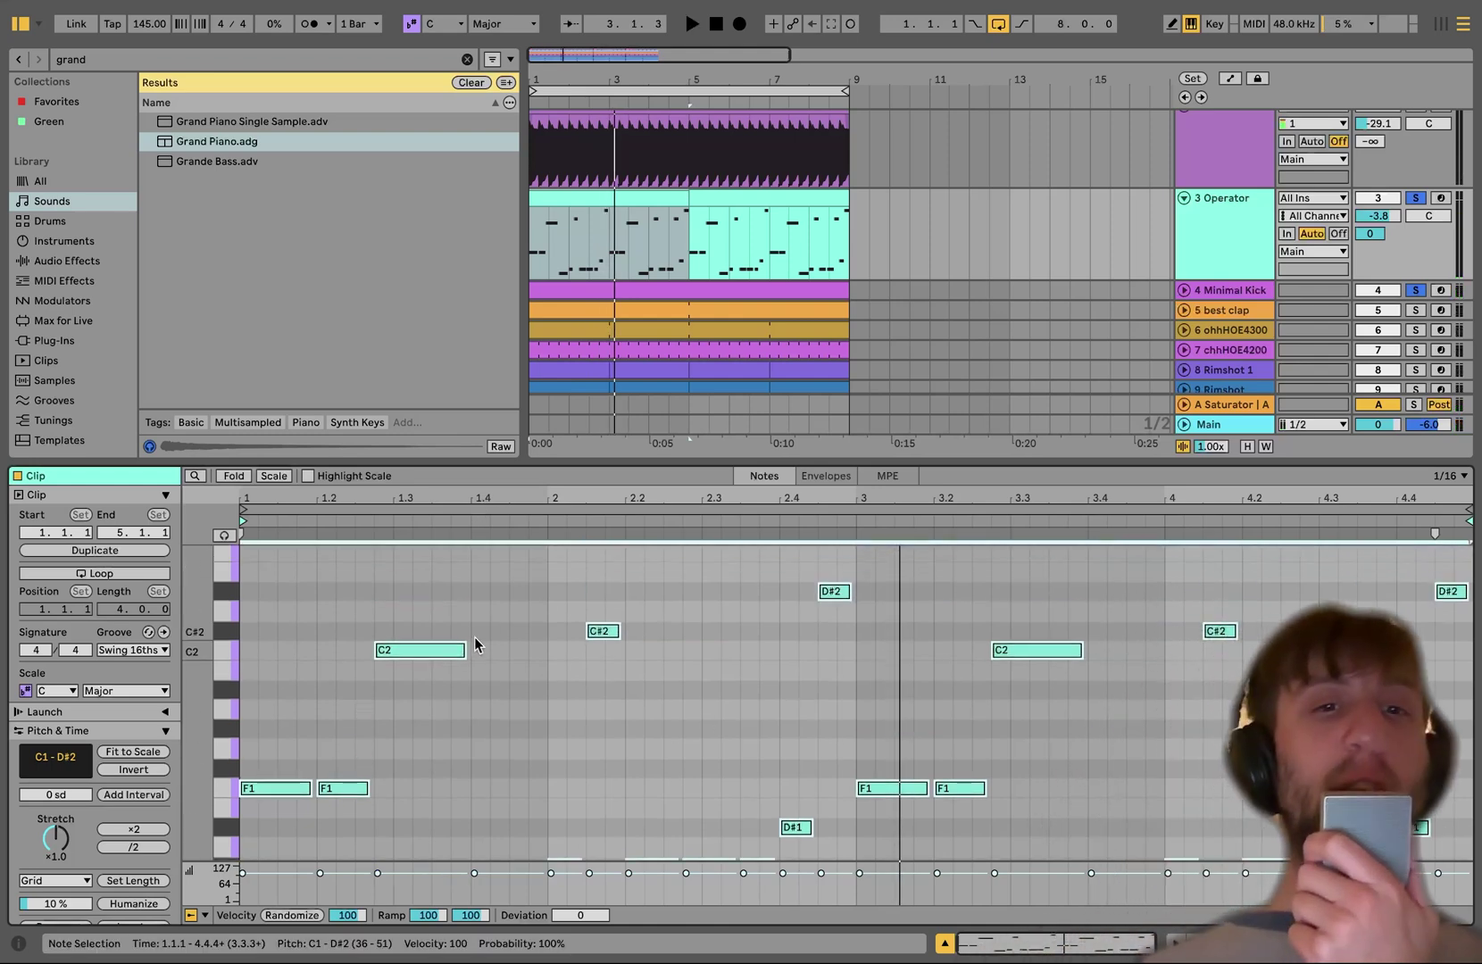
scroll(473, 640, down, 1)
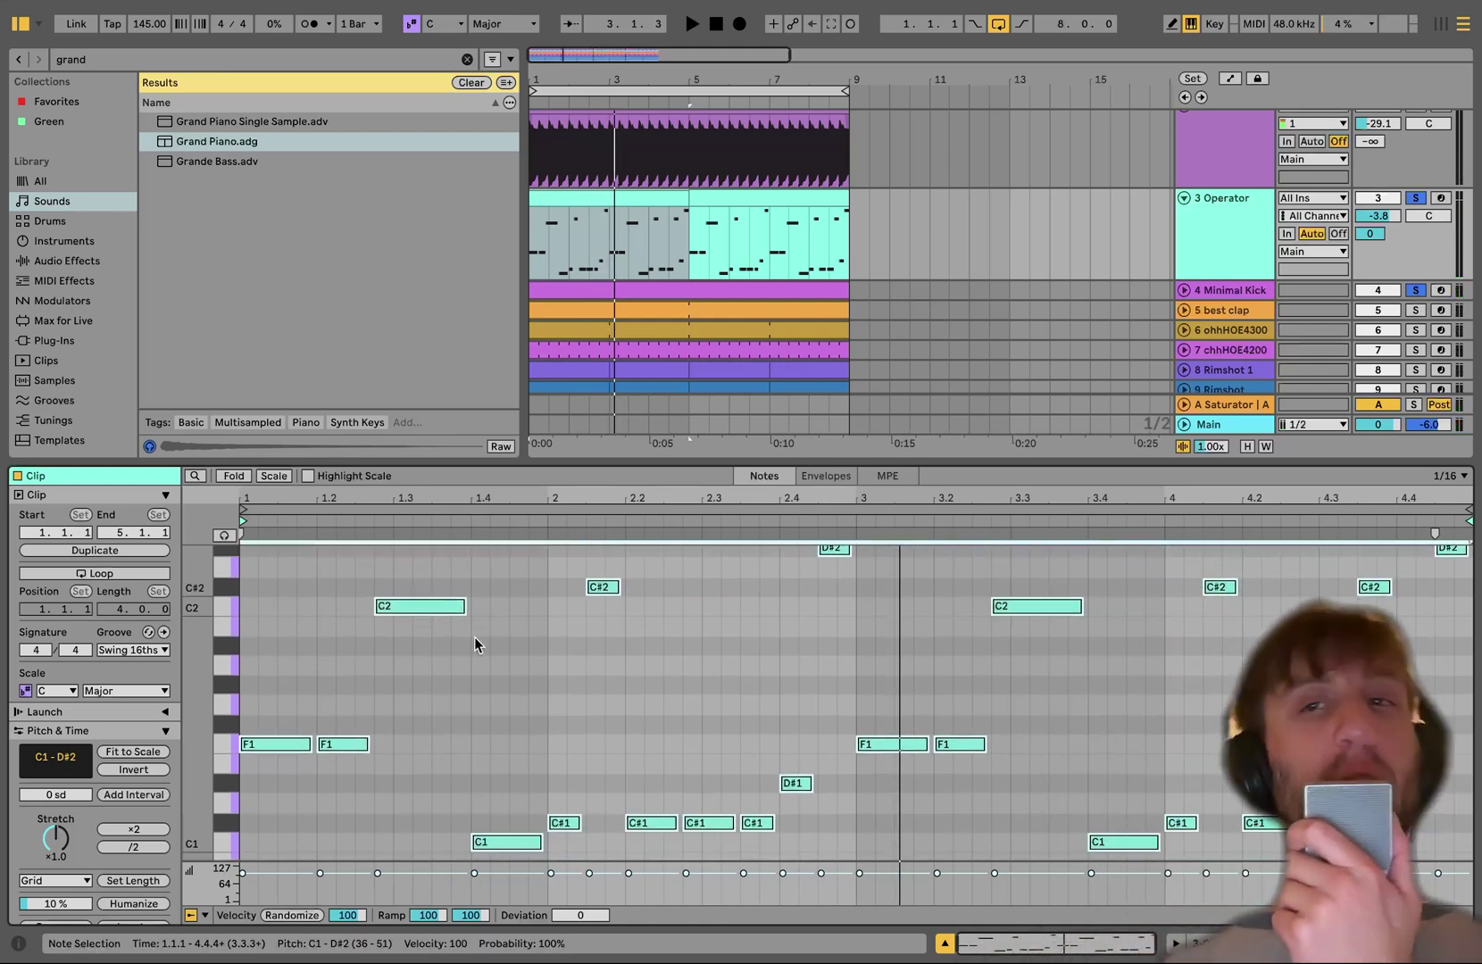
Show the Operator track's device chain and play its bassline through the effects.
click(1251, 234)
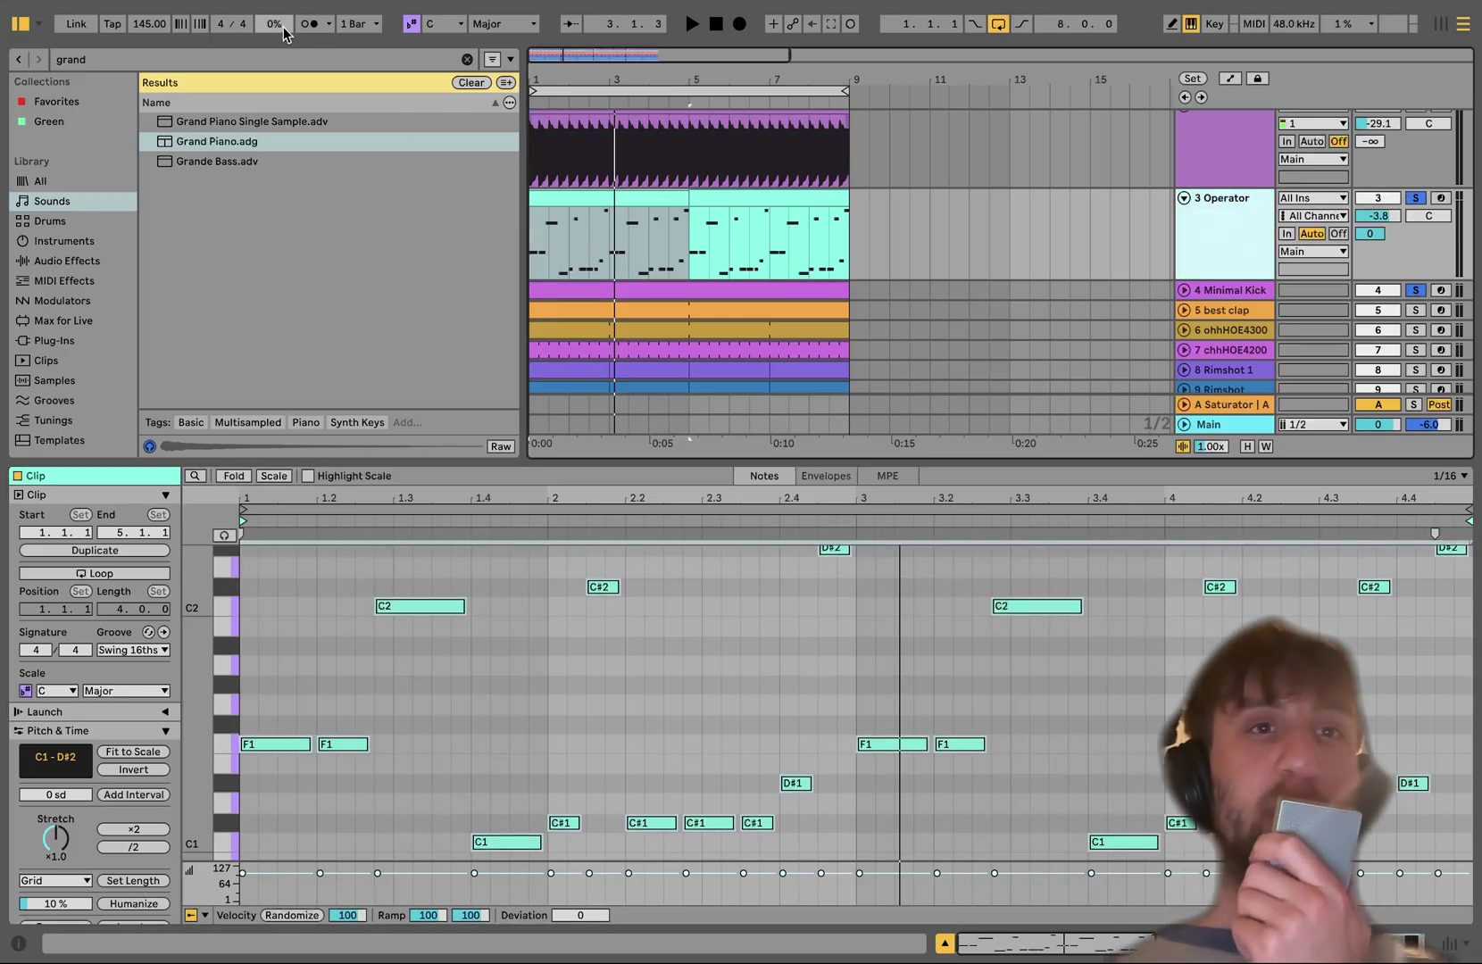
key(space)
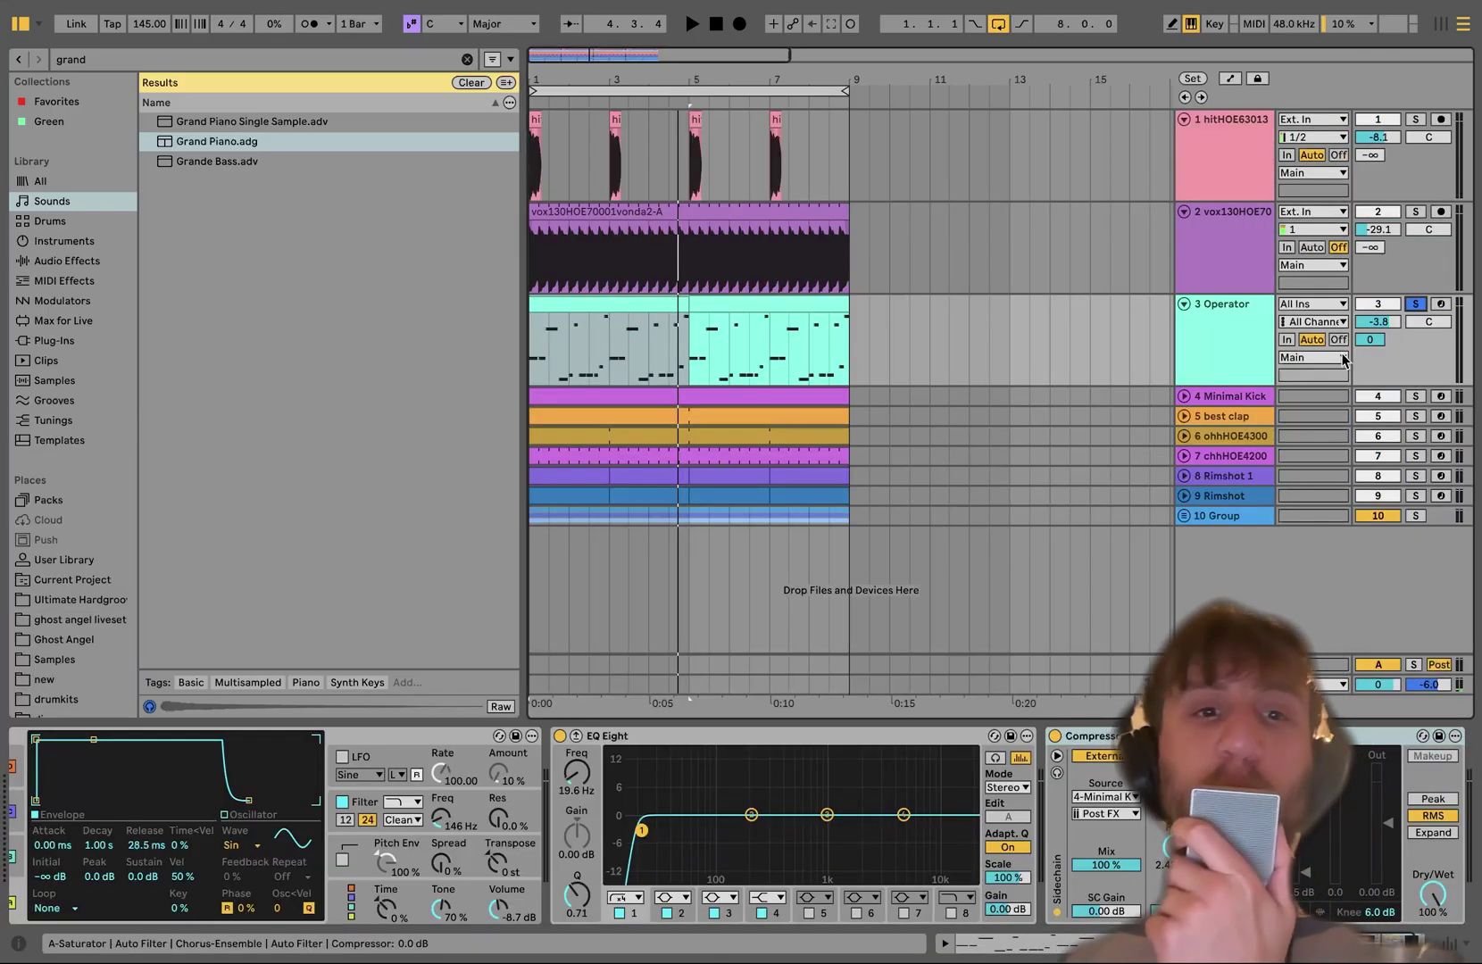
scroll(355, 802, left, 3)
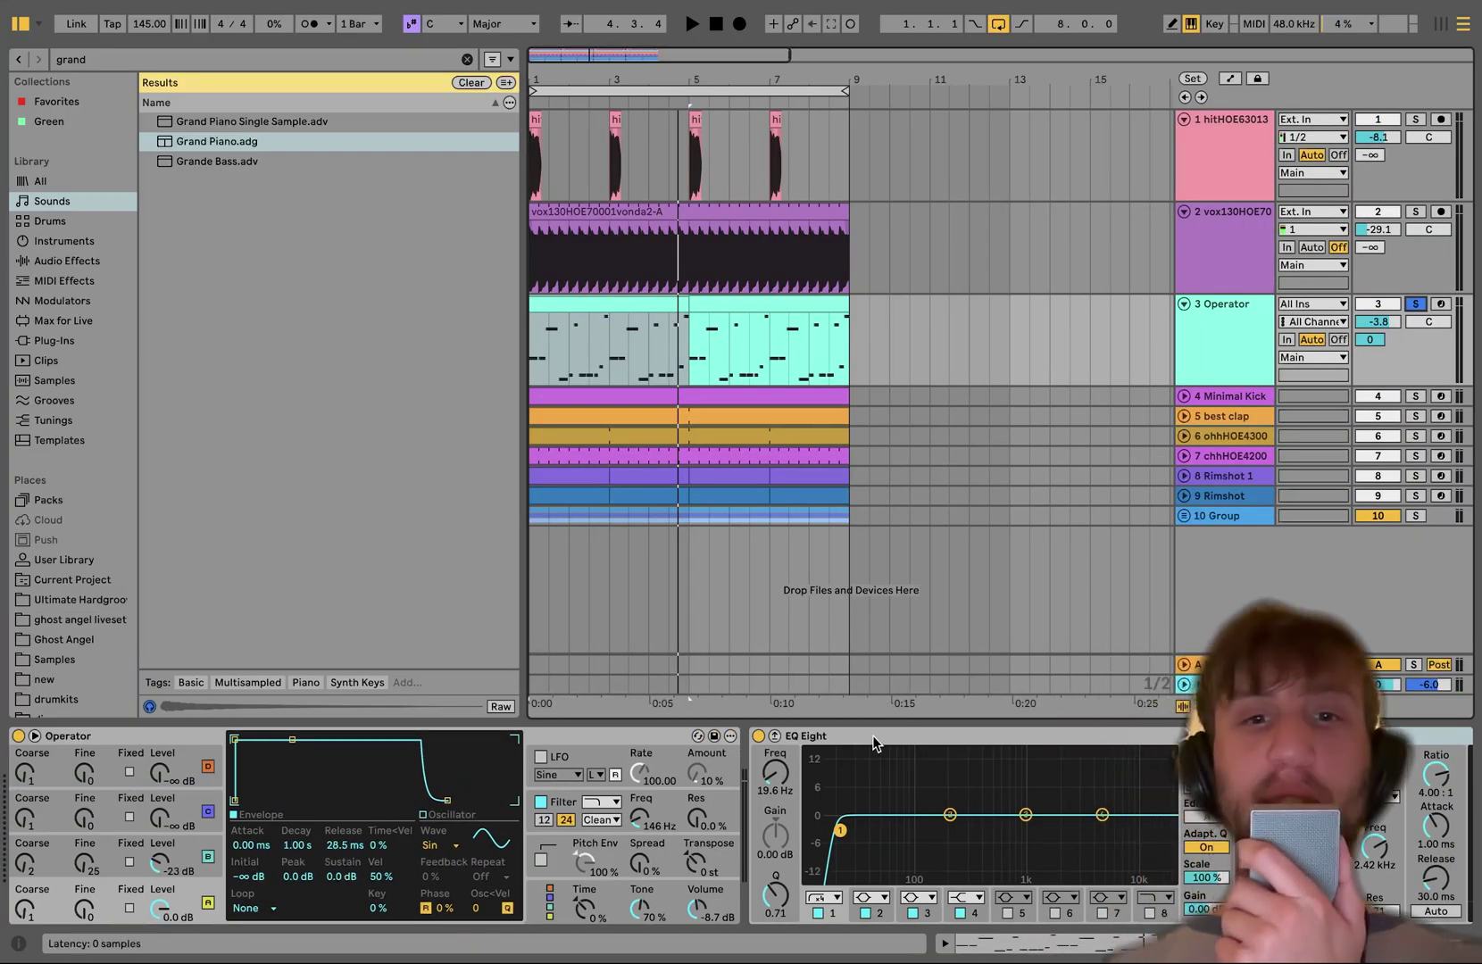
Bypass the EQ Eight and Compressor on the Operator track and play the dry bassline.
scroll(990, 739, right, 3)
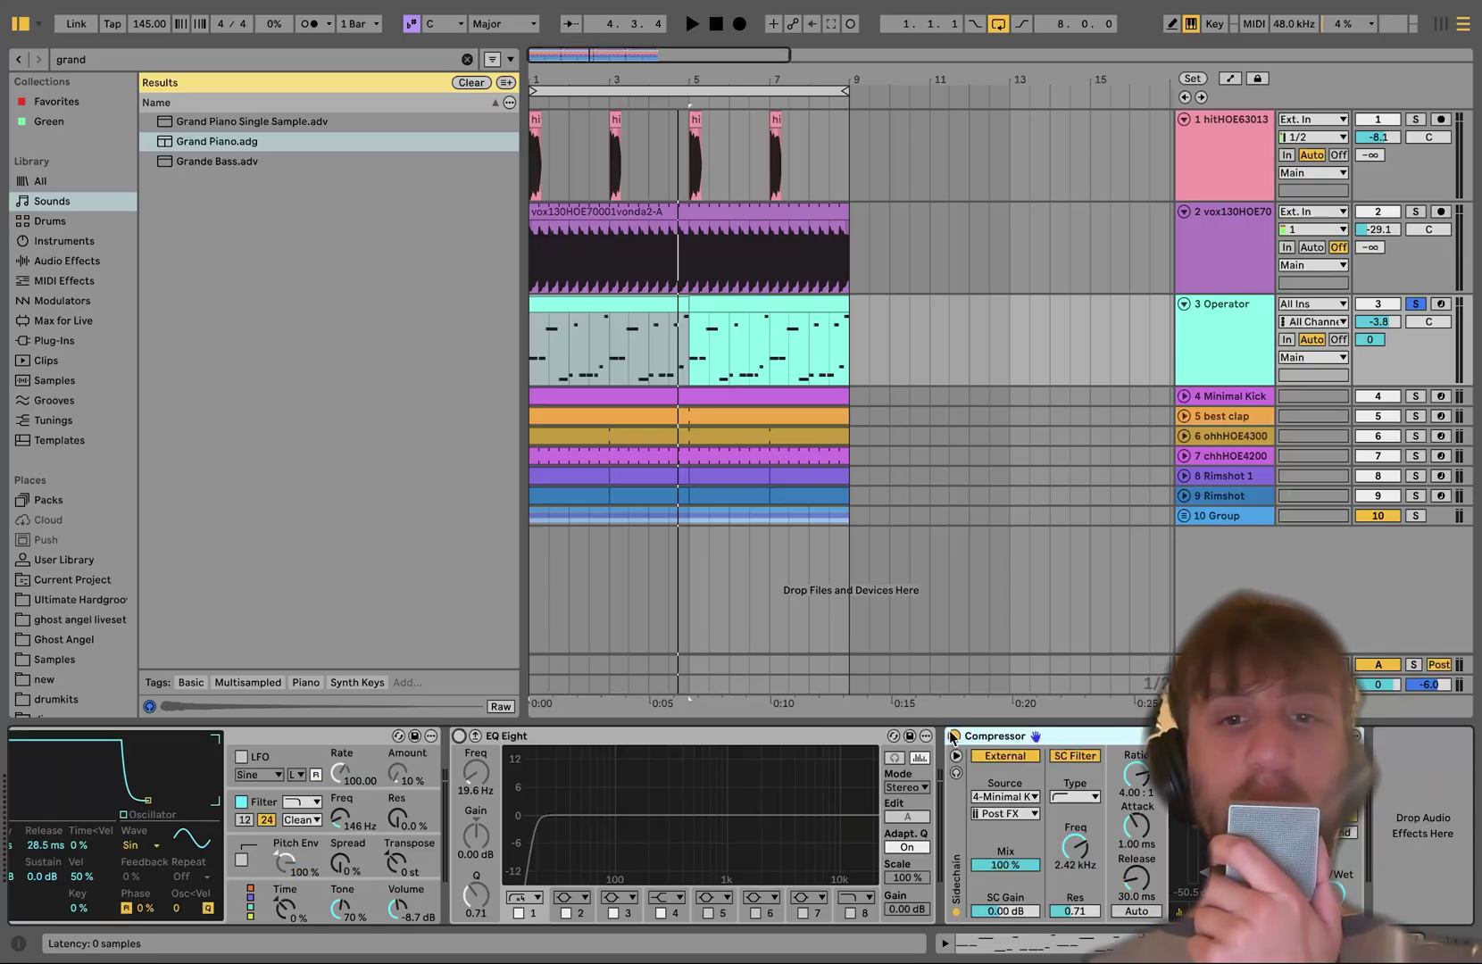
click(953, 736)
key(space)
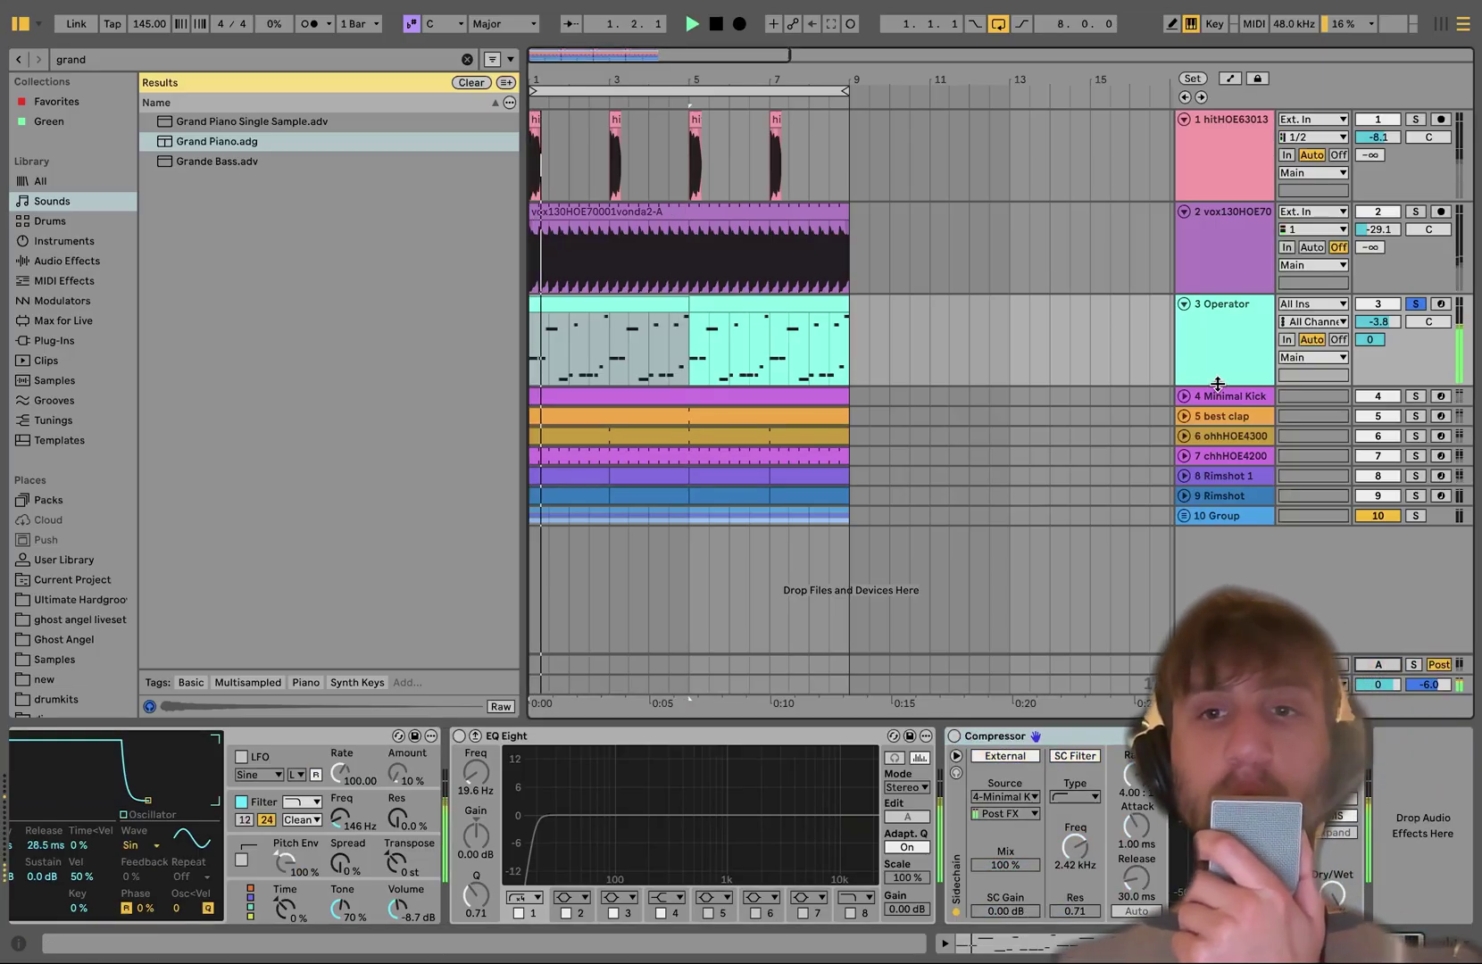
Turn off Operator's filter, play the unfiltered bassline and show oscillator B's envelope settings.
scroll(681, 832, left, 3)
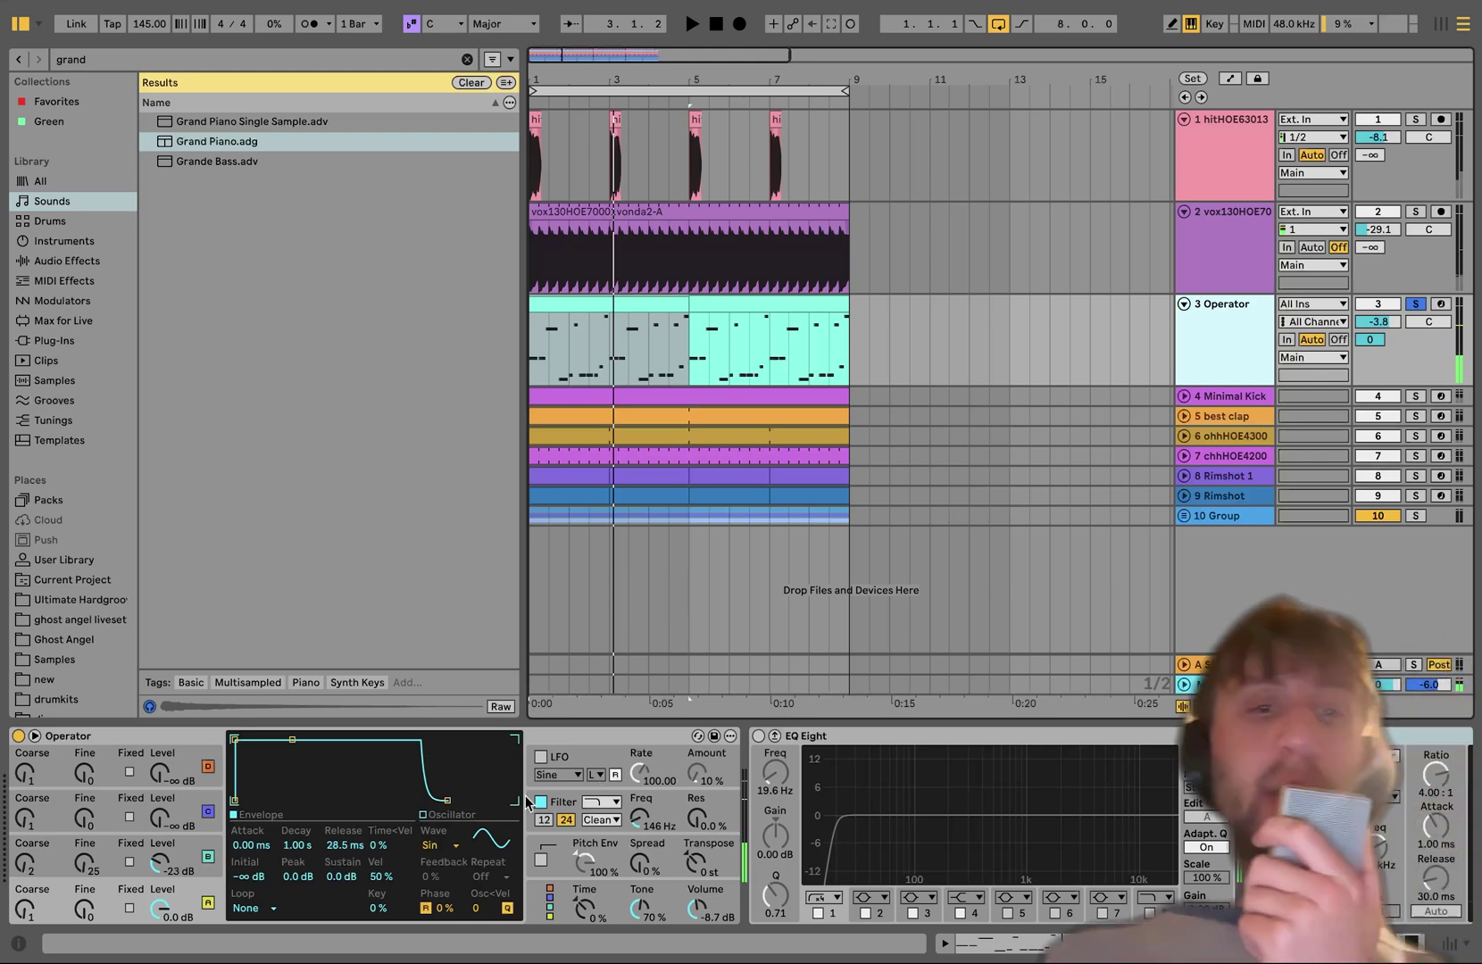
click(183, 866)
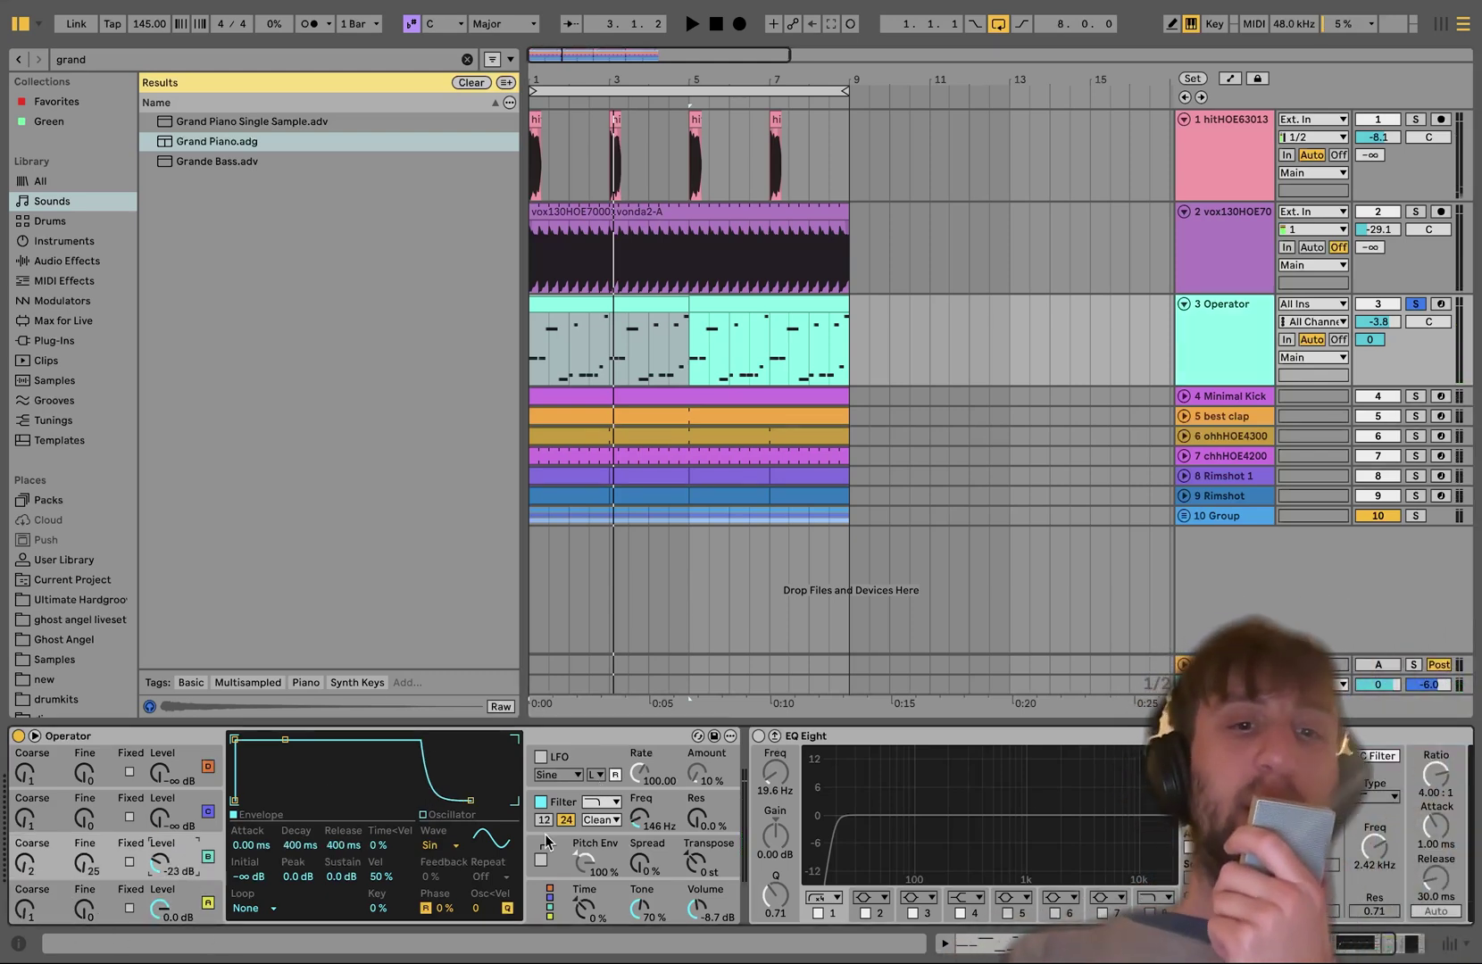
click(545, 803)
key(space)
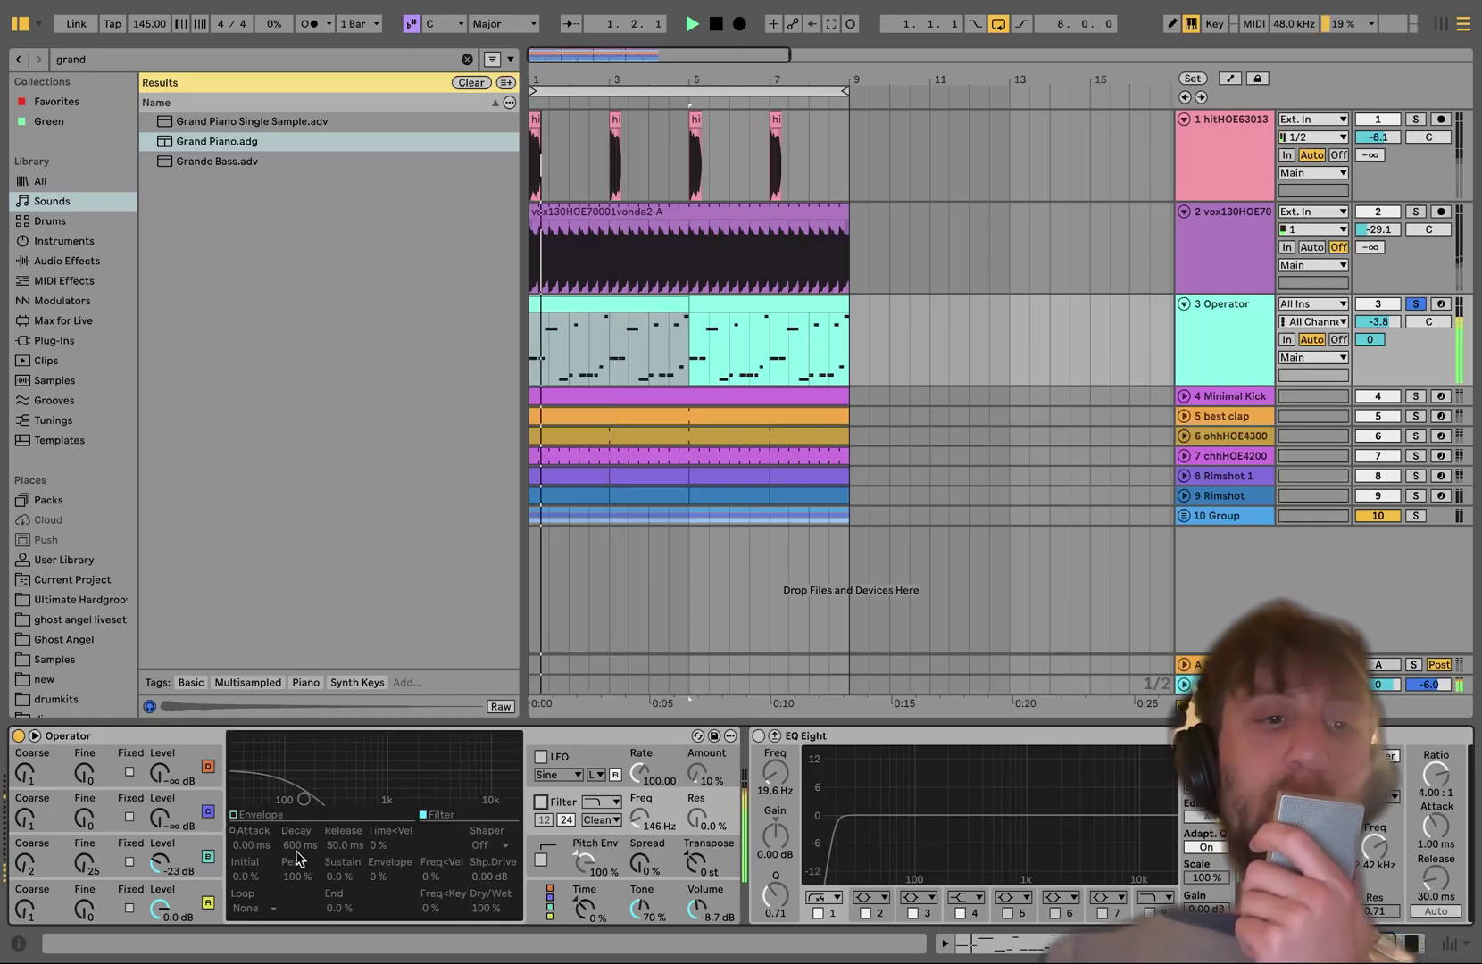
click(179, 850)
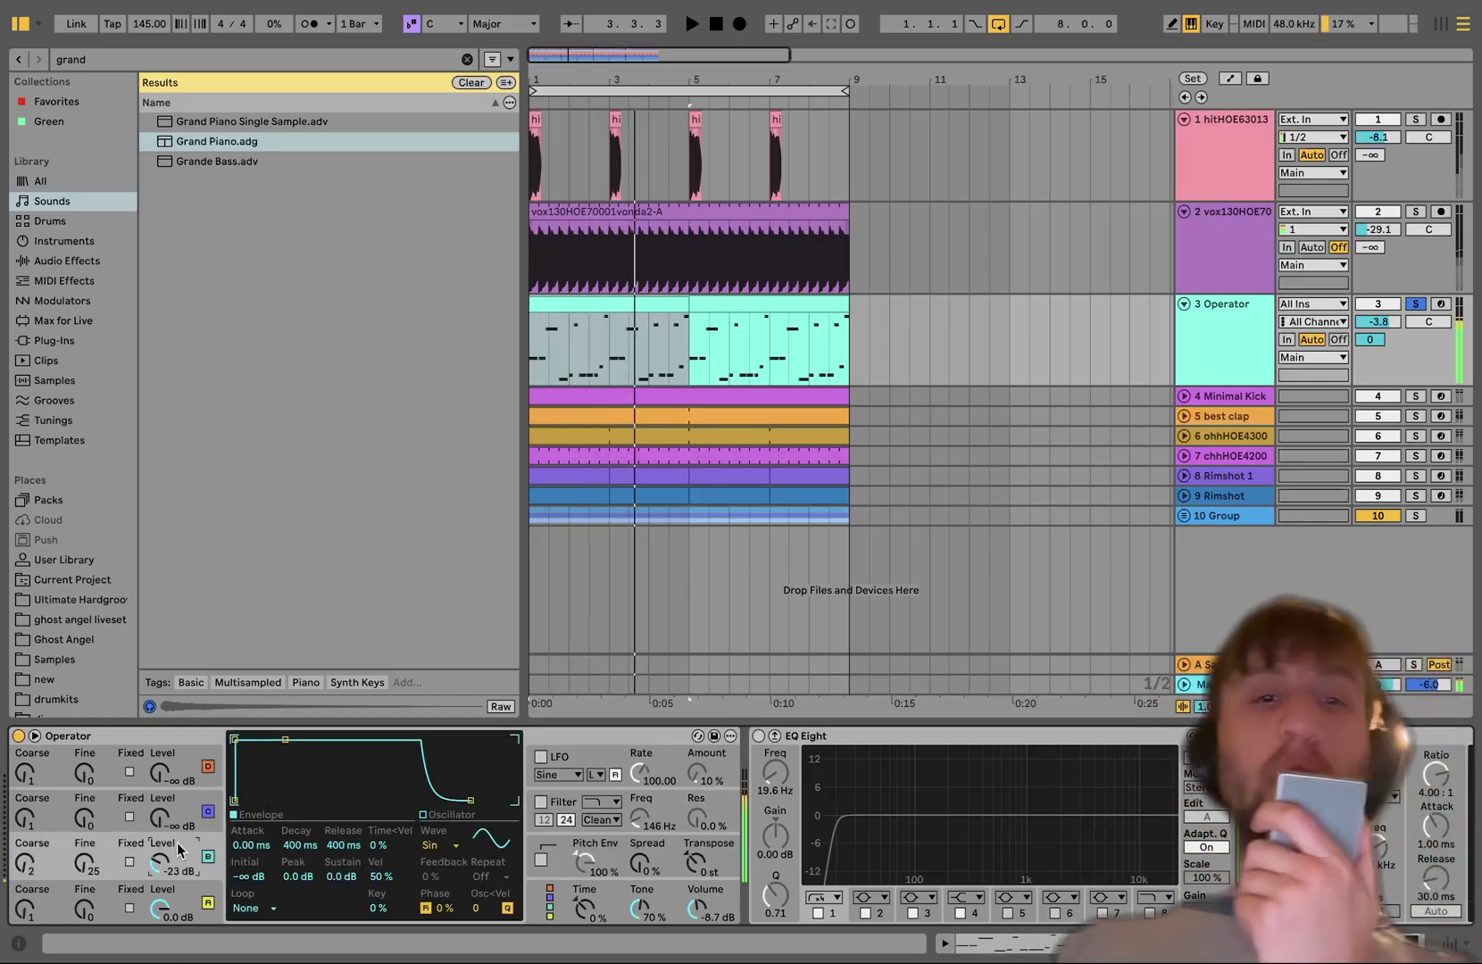
Turn Operator's filter back on and play the filtered bassline.
click(560, 801)
click(541, 802)
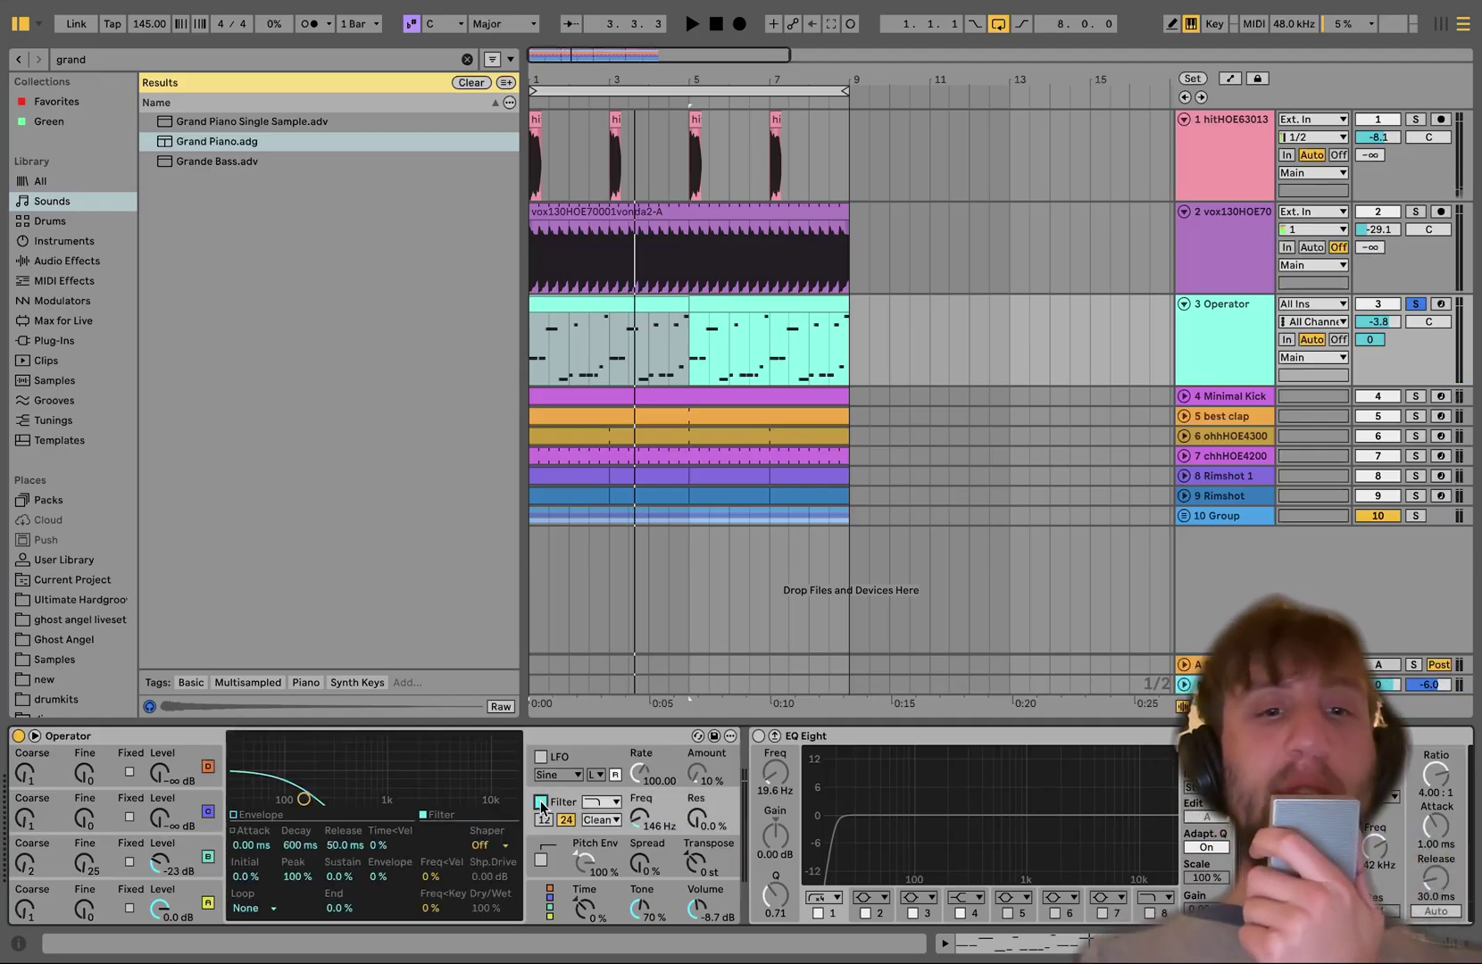
key(space)
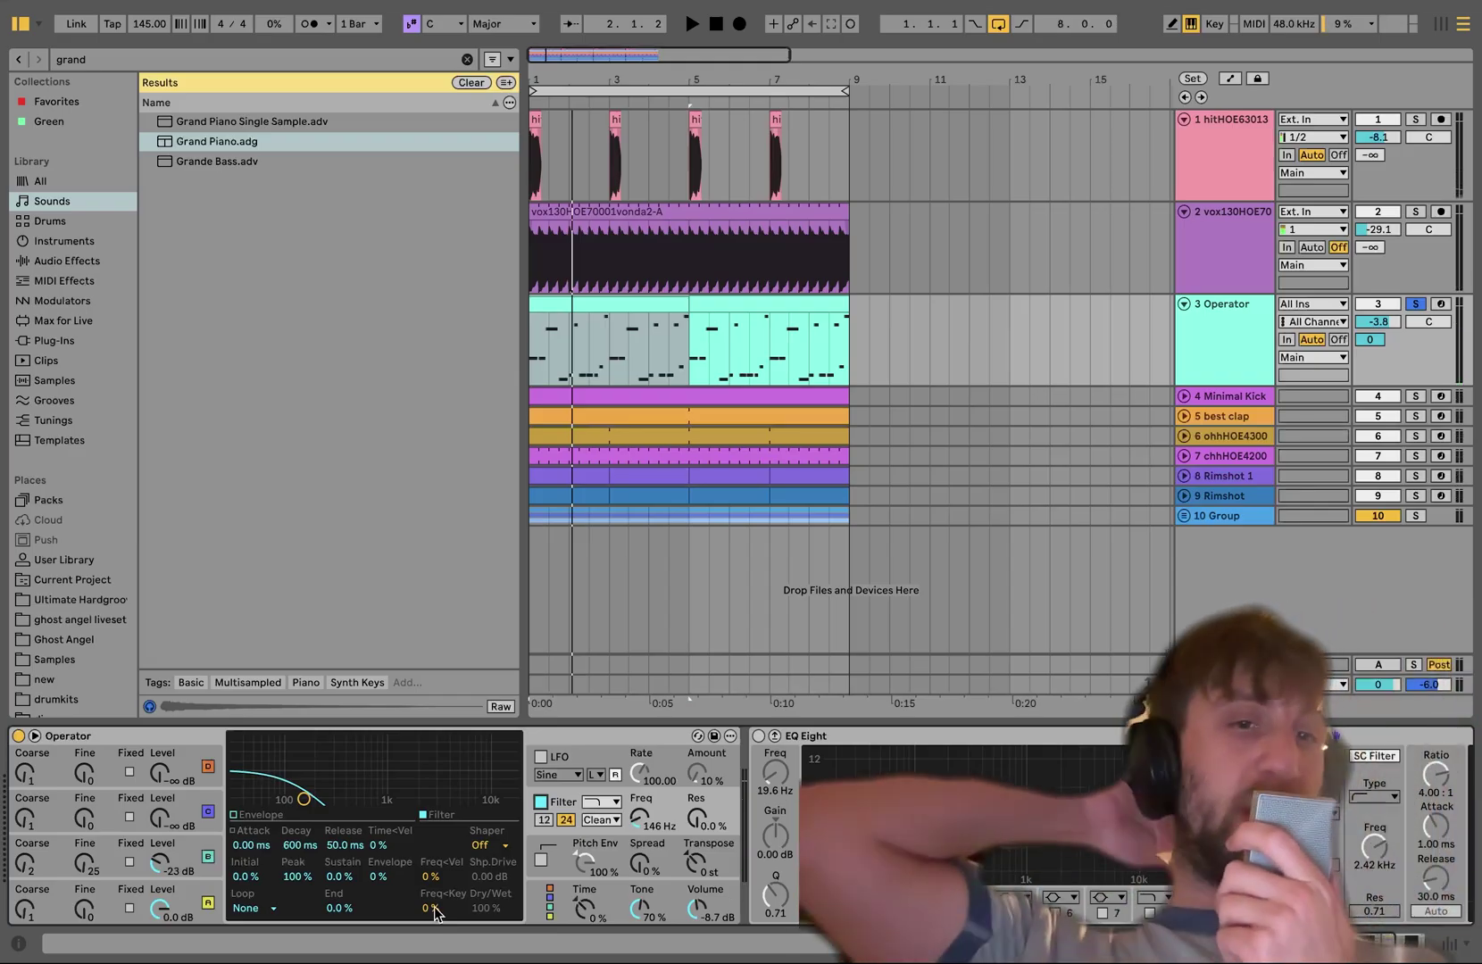
Try the bassline with the filter's Freq<Key amount at 95% and a higher filter frequency.
key(space)
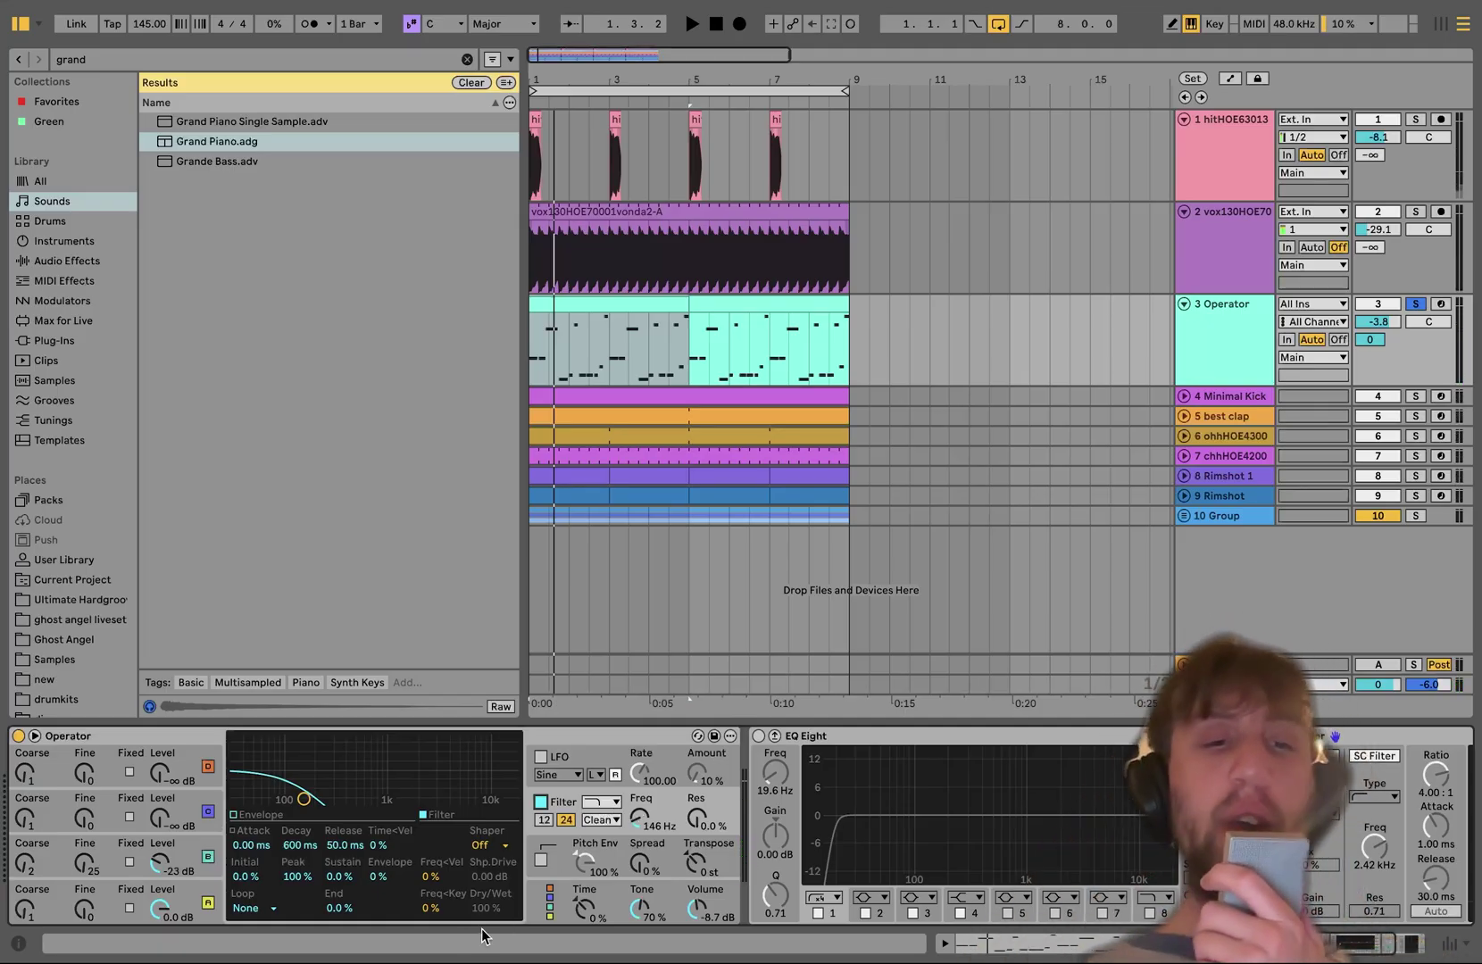
drag(429, 909, 428, 879)
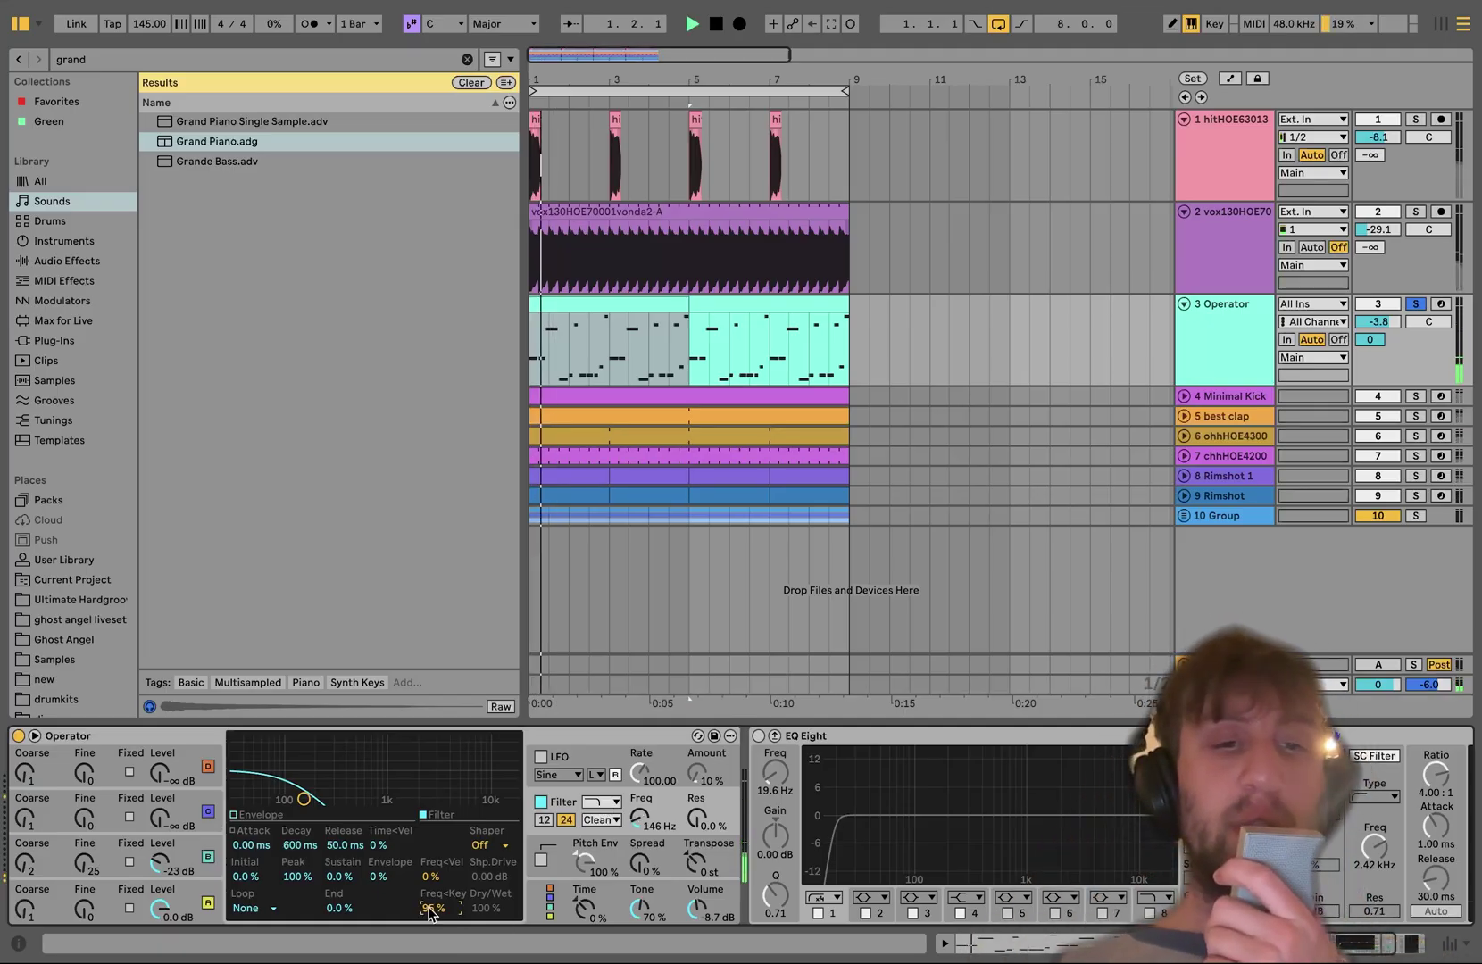
drag(641, 819, 641, 777)
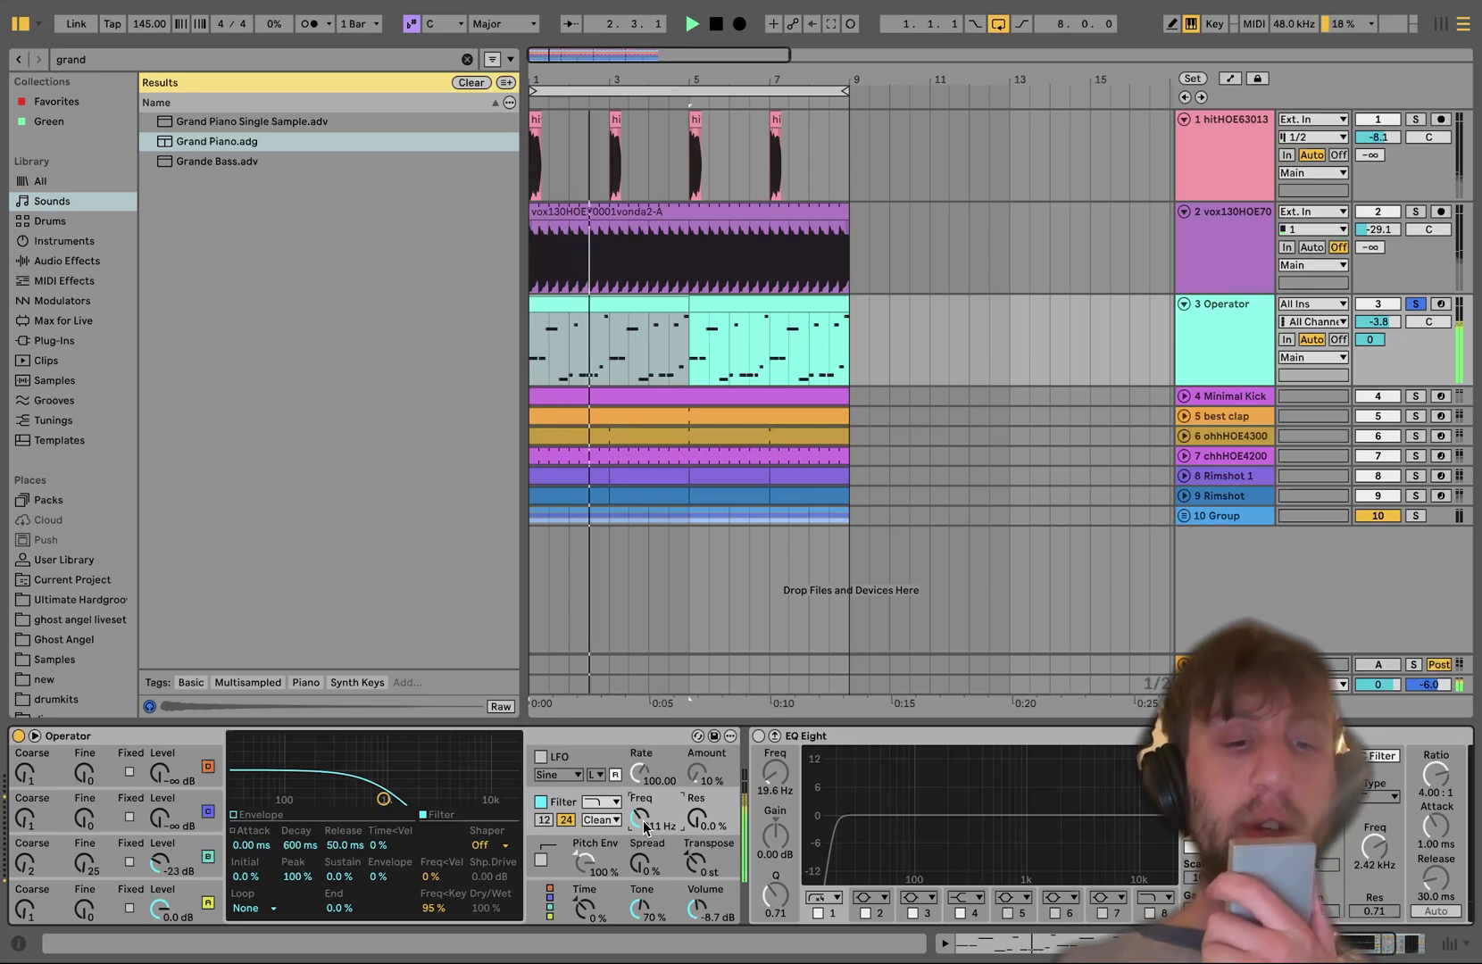
Undo the filter frequency and Freq<Key changes and play the bassline.
key(ctrl+z)
key(ctrl+z)
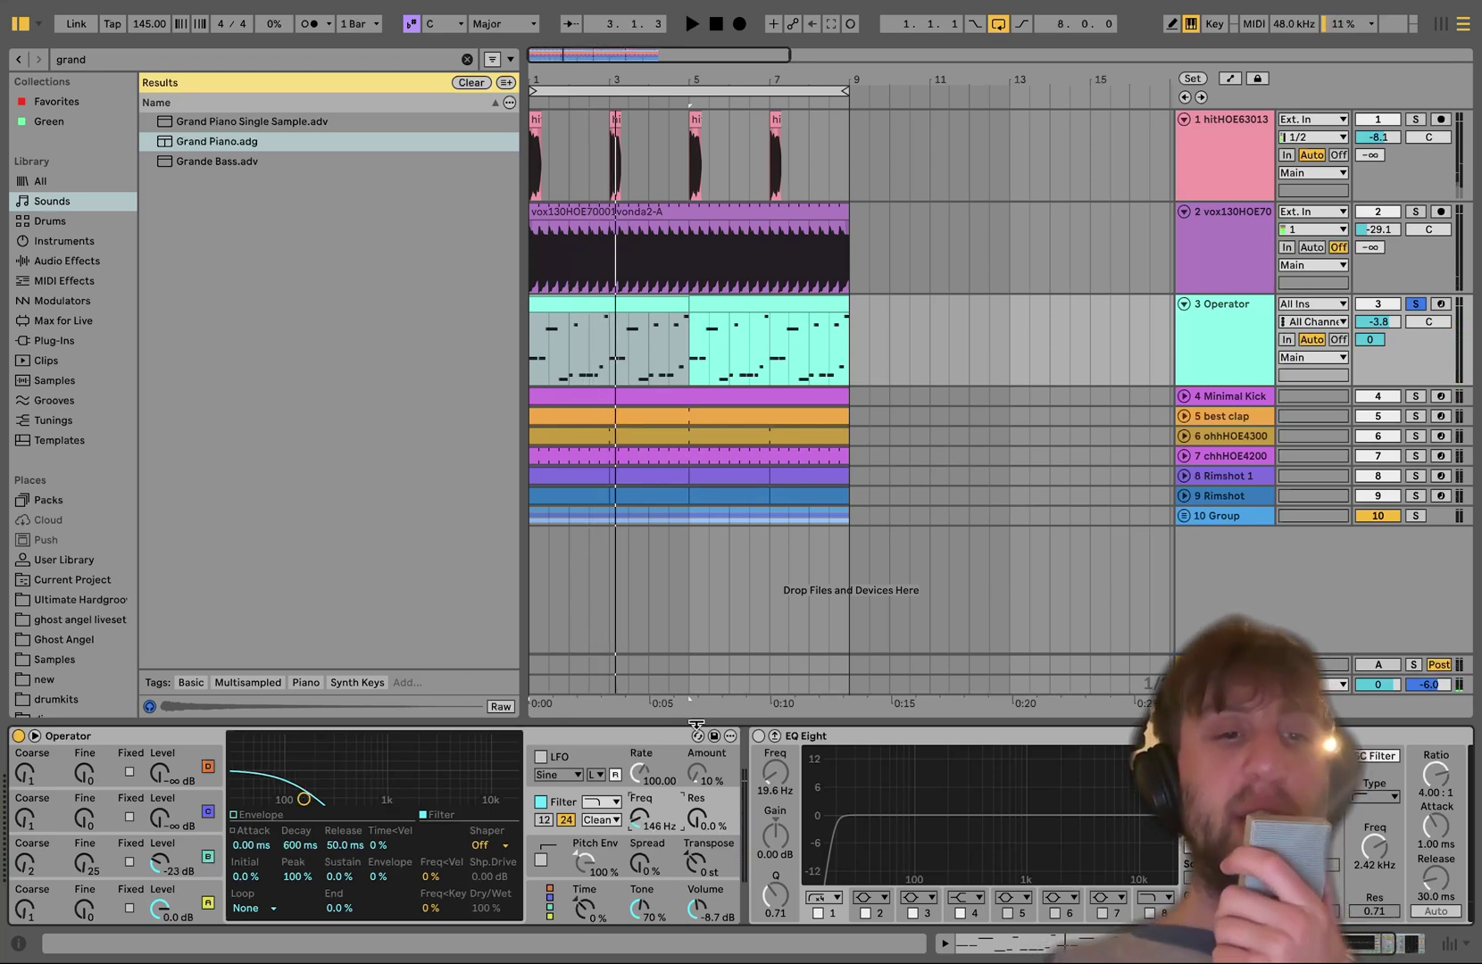
key(space)
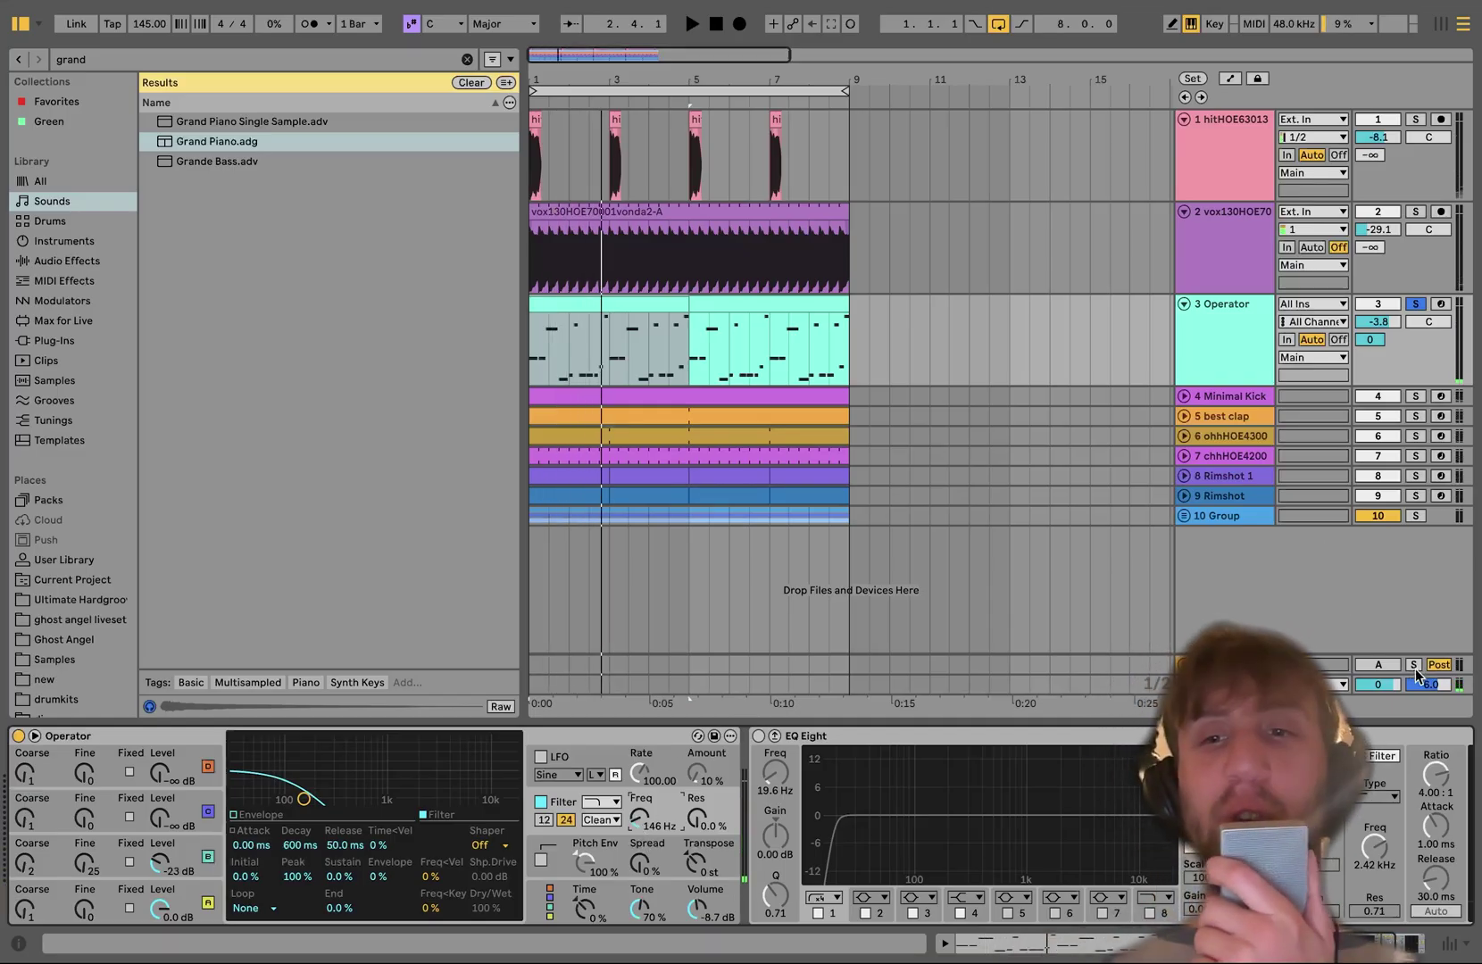
Toggle return track A while playing the Operator bassline, and solo the return track.
click(1376, 664)
key(space)
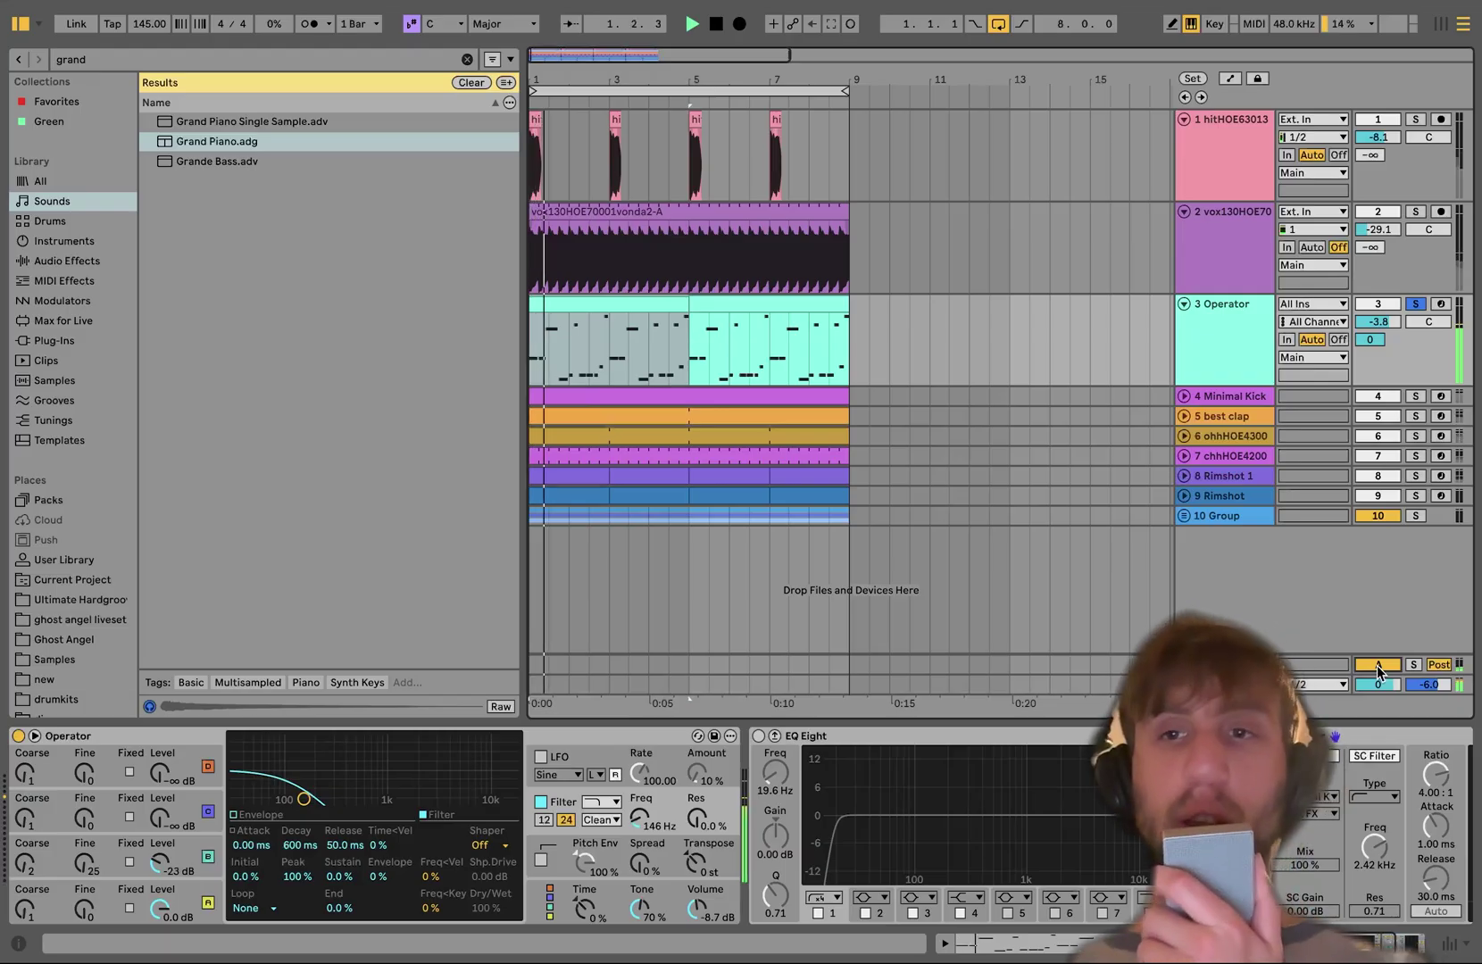
click(1397, 664)
click(1413, 665)
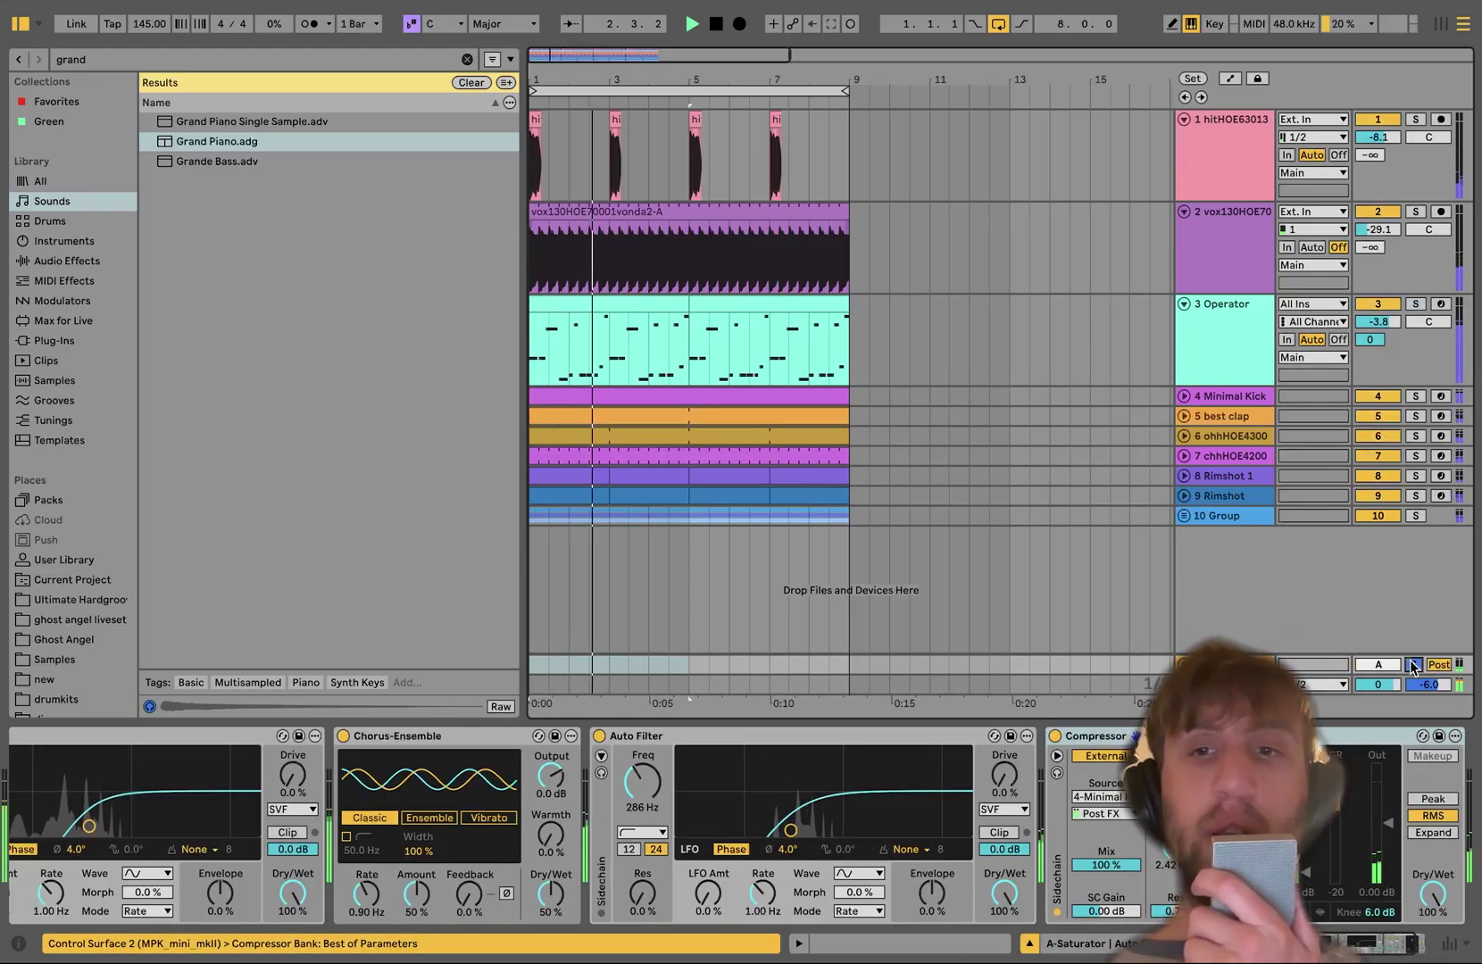
Turn off return track A's Compressor, Chorus-Ensemble and both Auto Filters, leaving the Saturator active.
click(1055, 737)
scroll(792, 810, left, 5)
key(space)
click(257, 736)
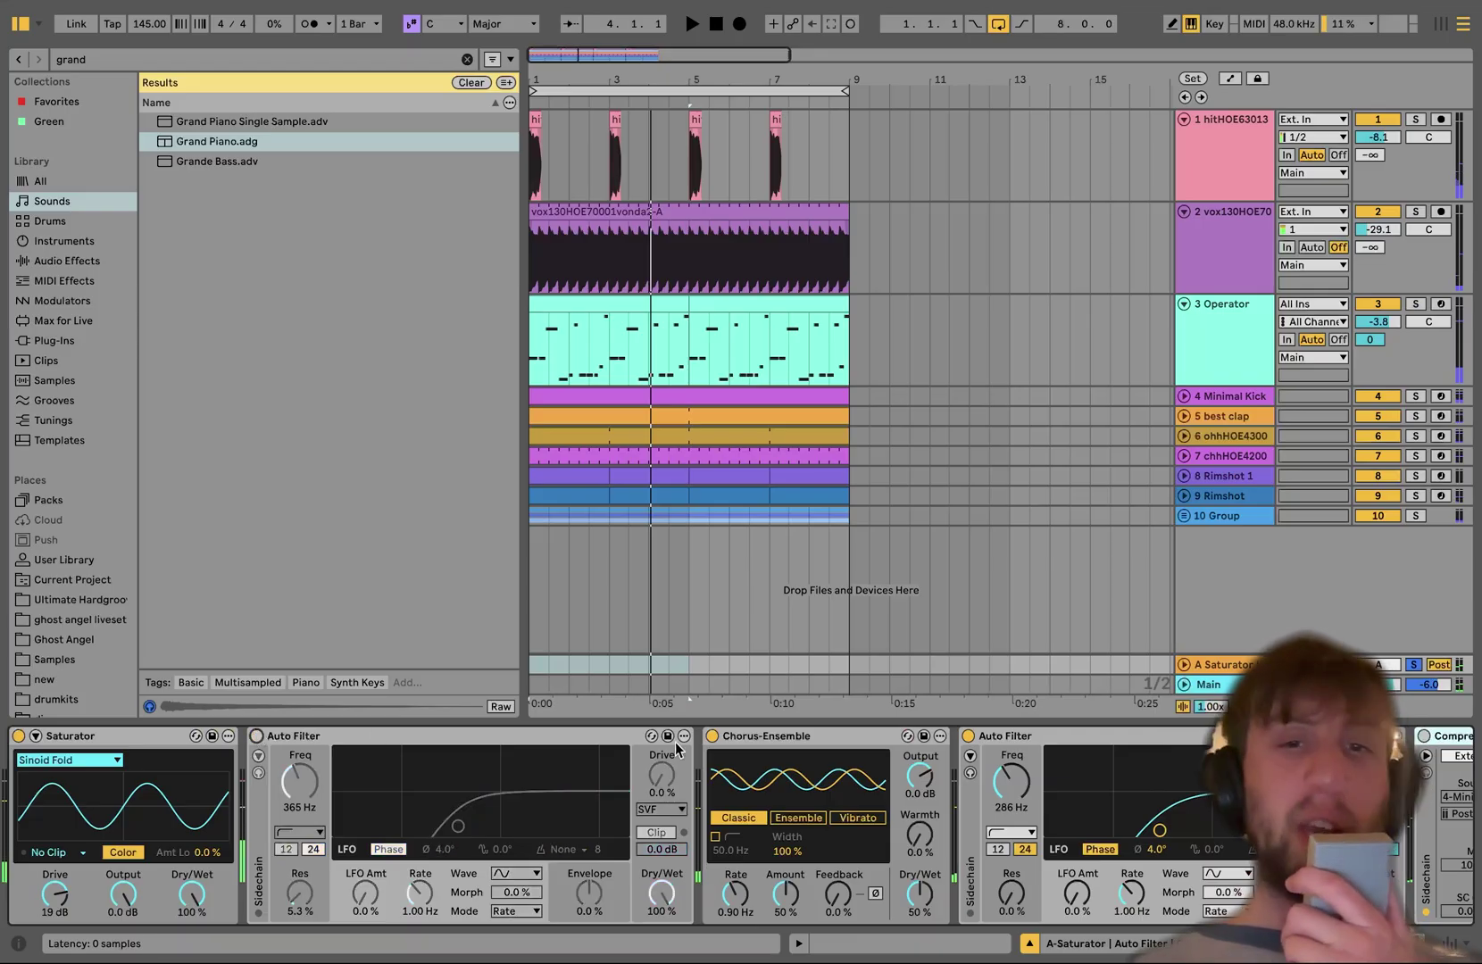
click(713, 735)
scroll(642, 803, right, 5)
click(562, 742)
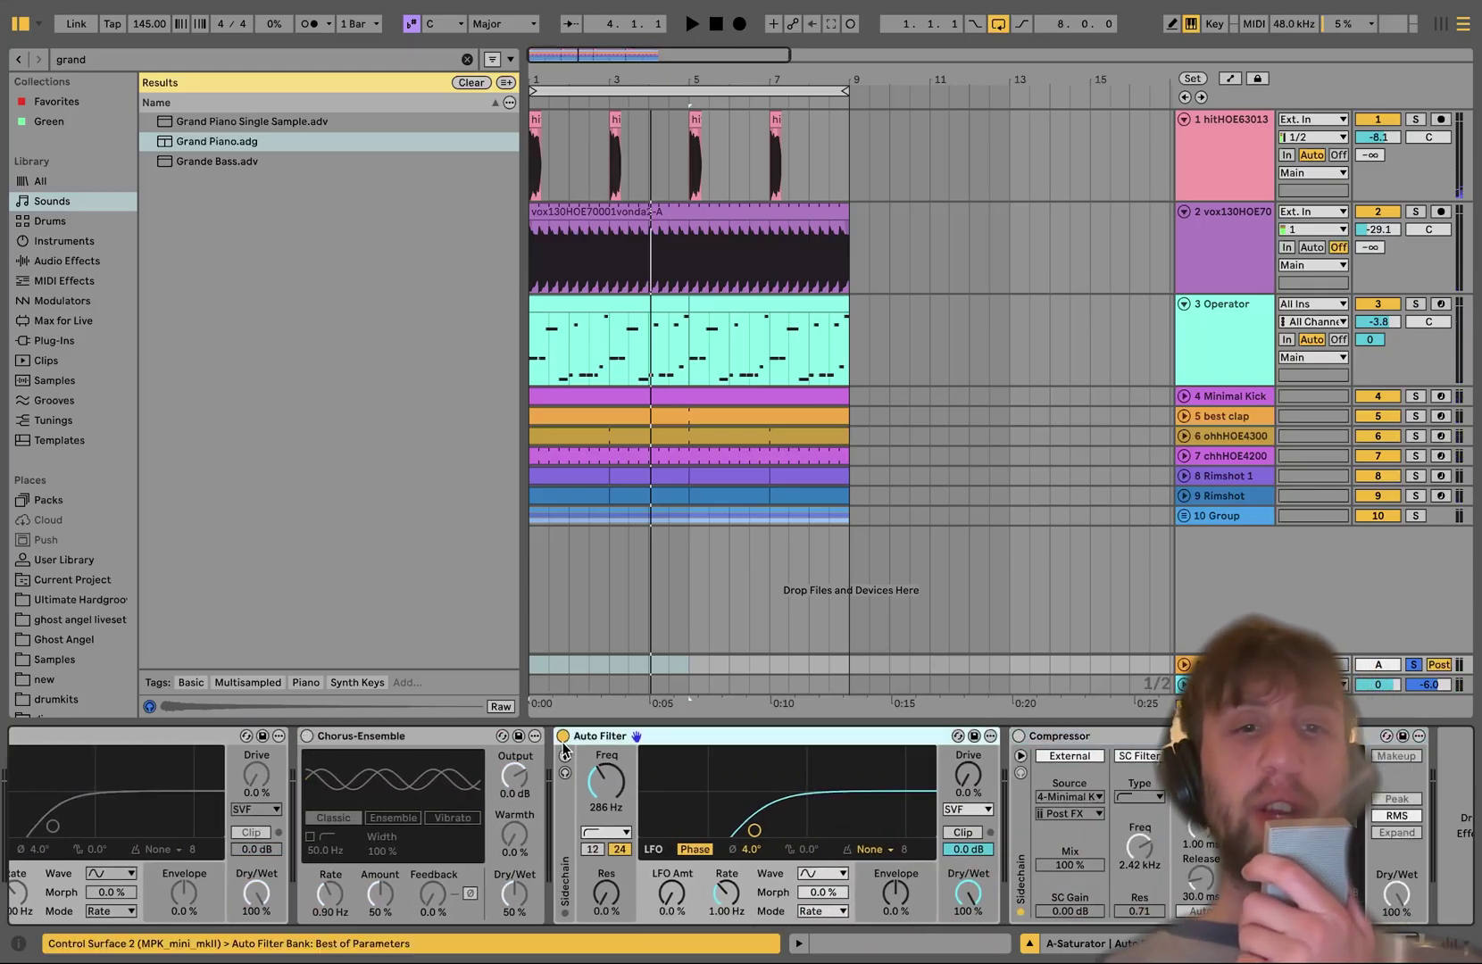
click(572, 735)
Play the soloed return with only the Saturator active and select the Saturator device.
scroll(570, 730, left, 5)
key(space)
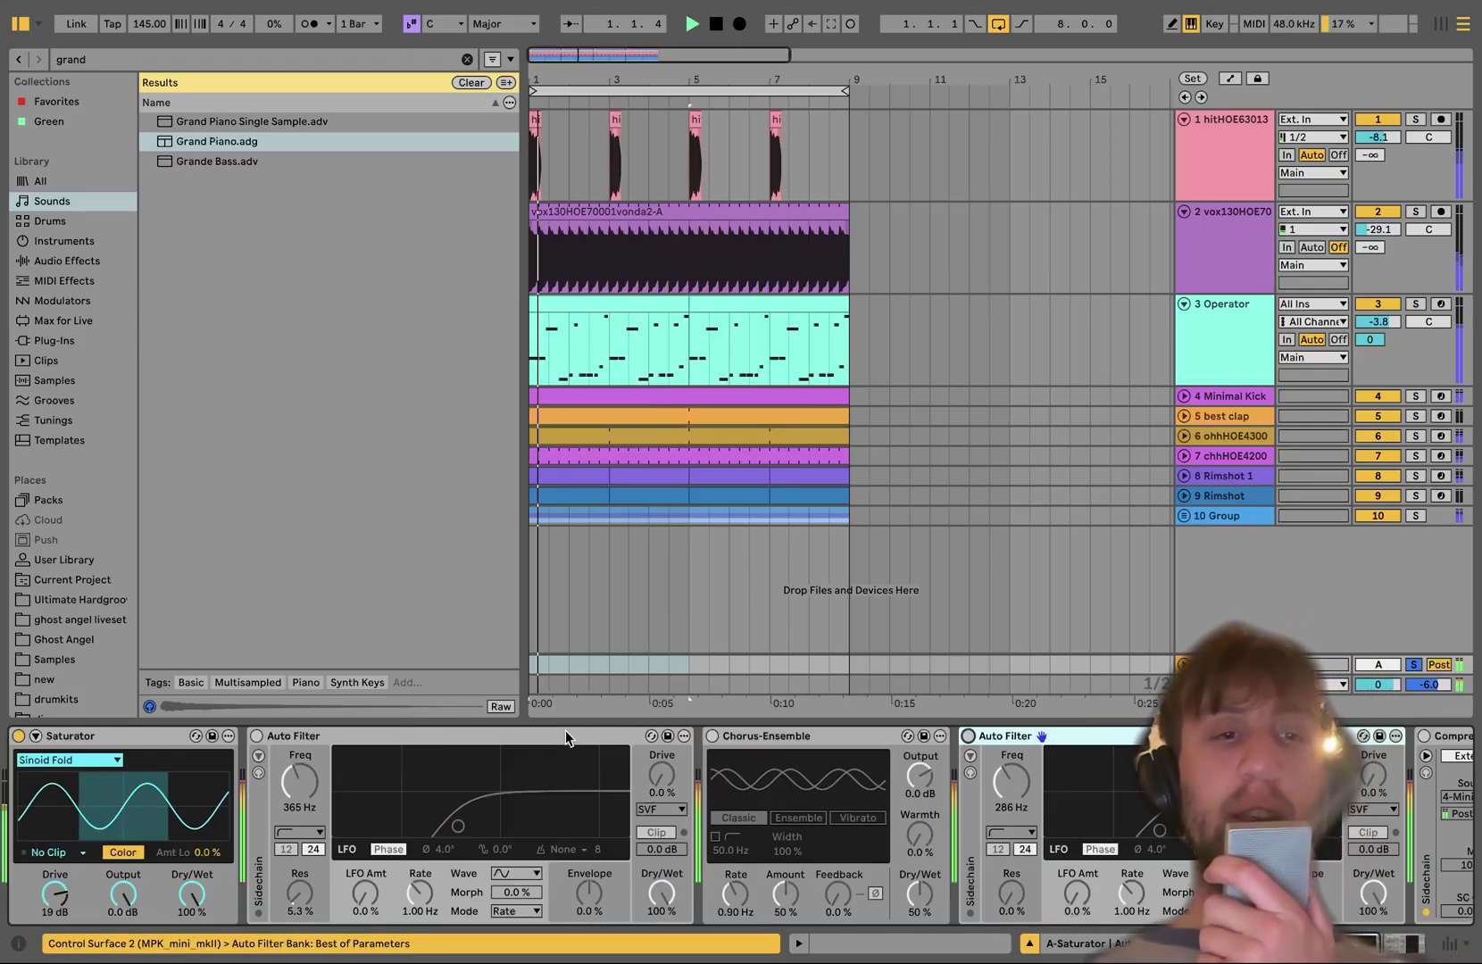
click(106, 737)
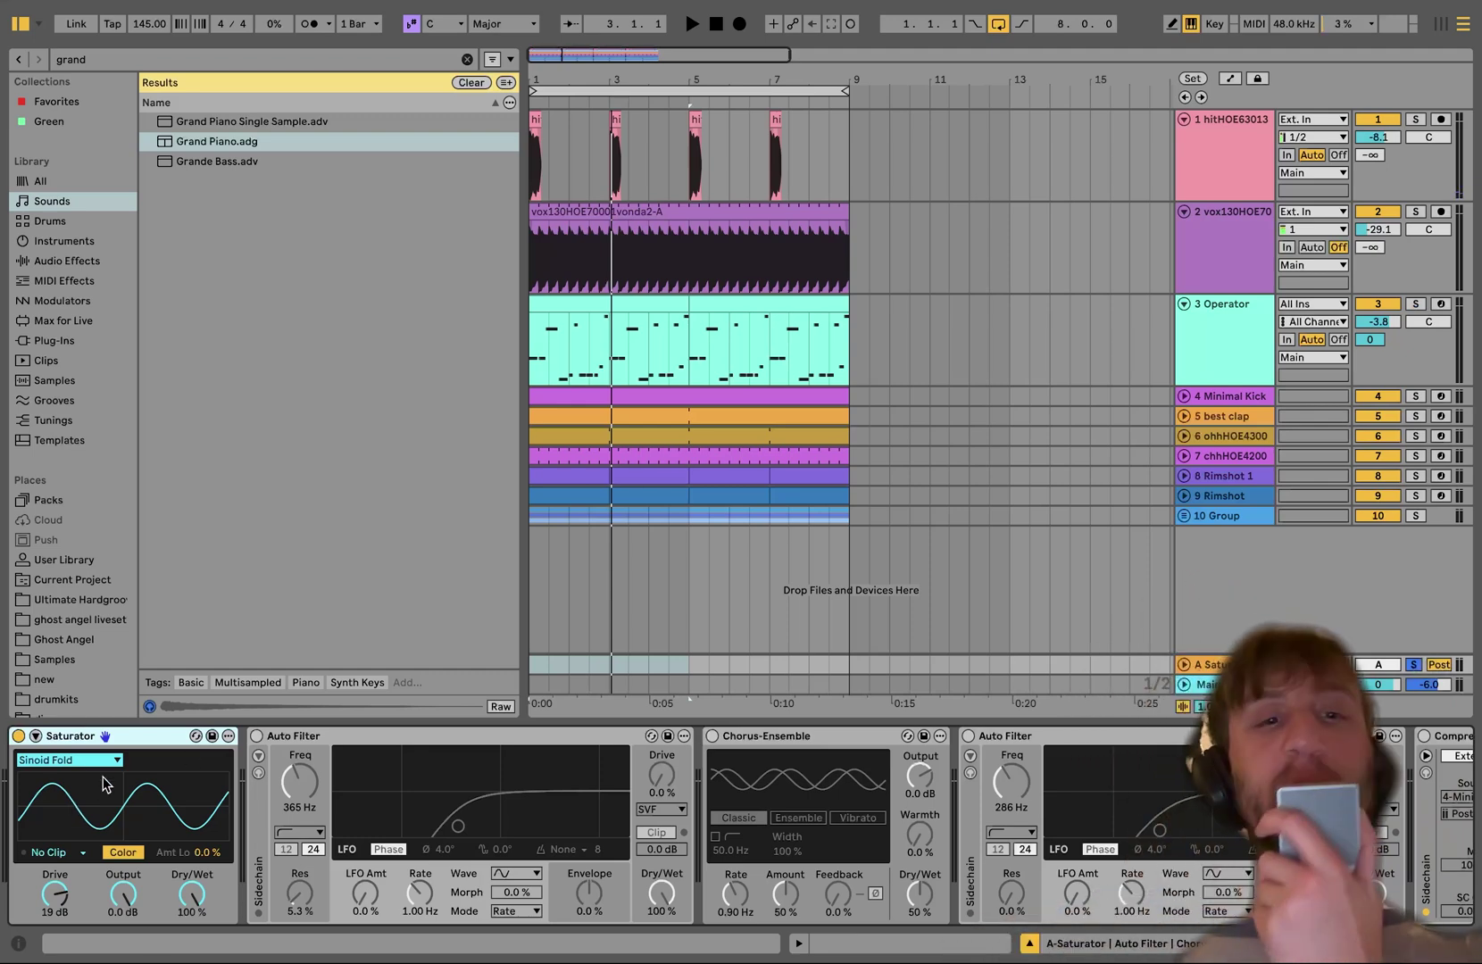
key(space)
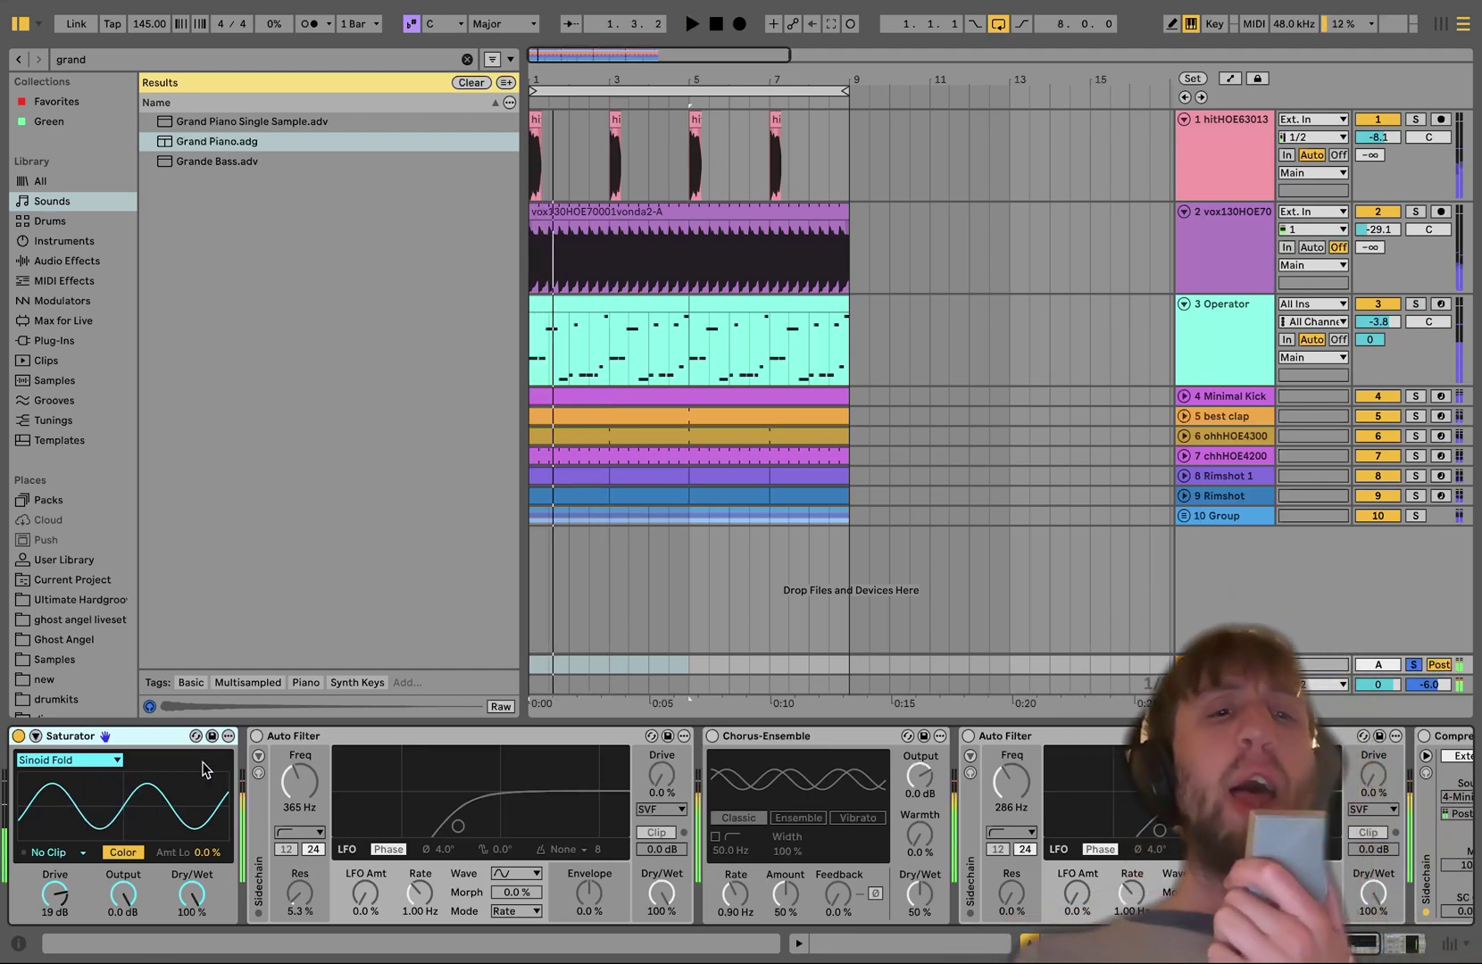
Turn the return's first Auto Filter and Chorus-Ensemble back on and play the result.
click(256, 736)
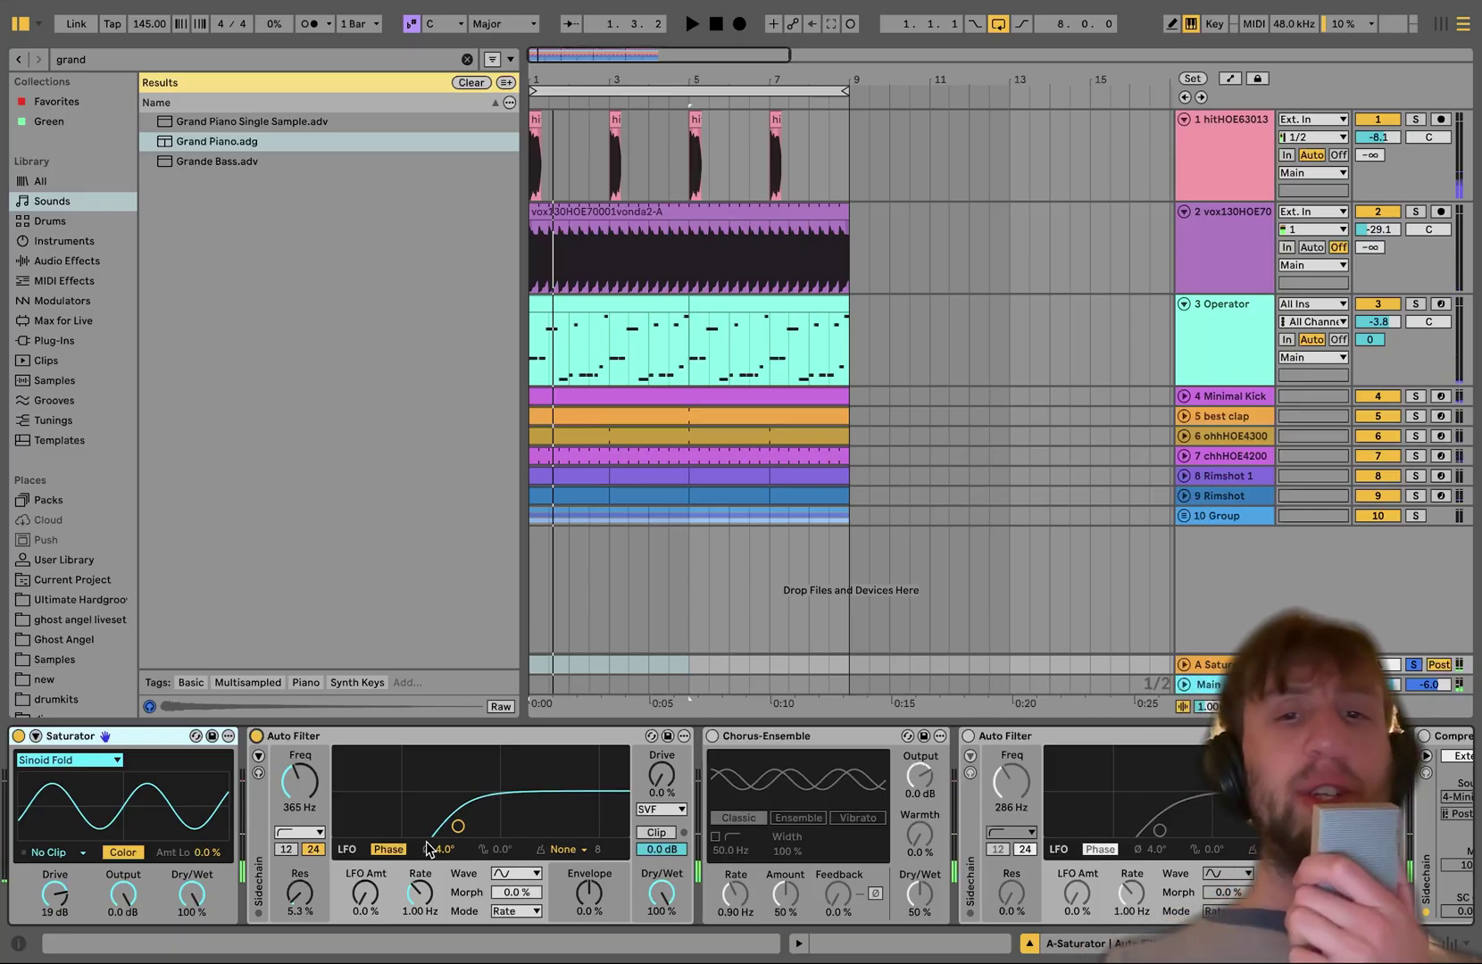
click(712, 737)
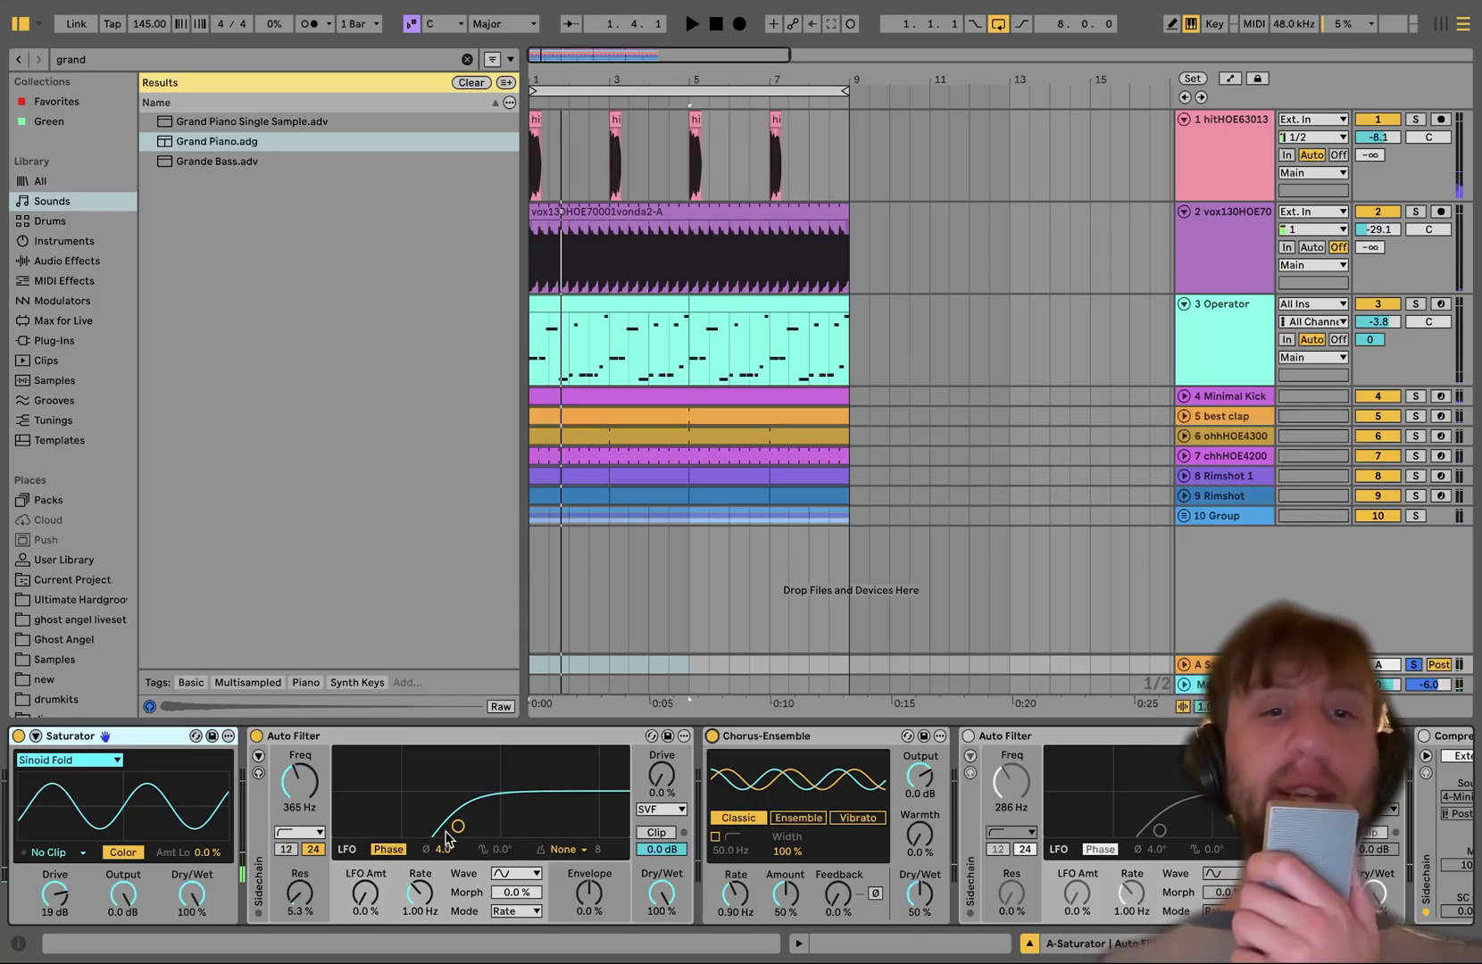
scroll(549, 840, right, 4)
key(space)
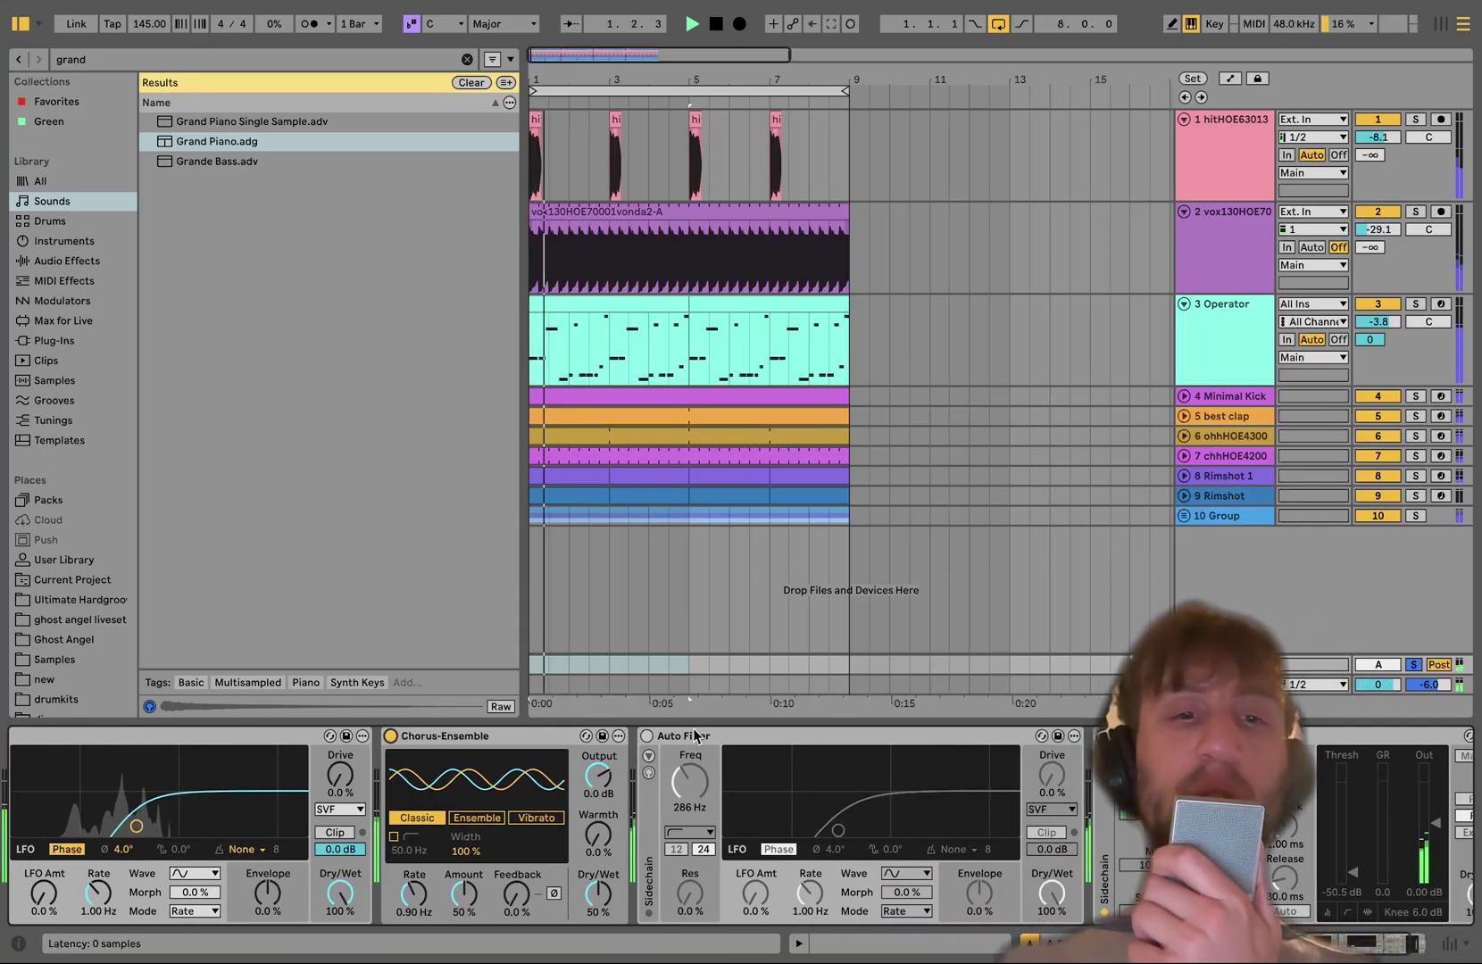
Turn the return's second Auto Filter back on and play the return with it.
click(646, 736)
key(space)
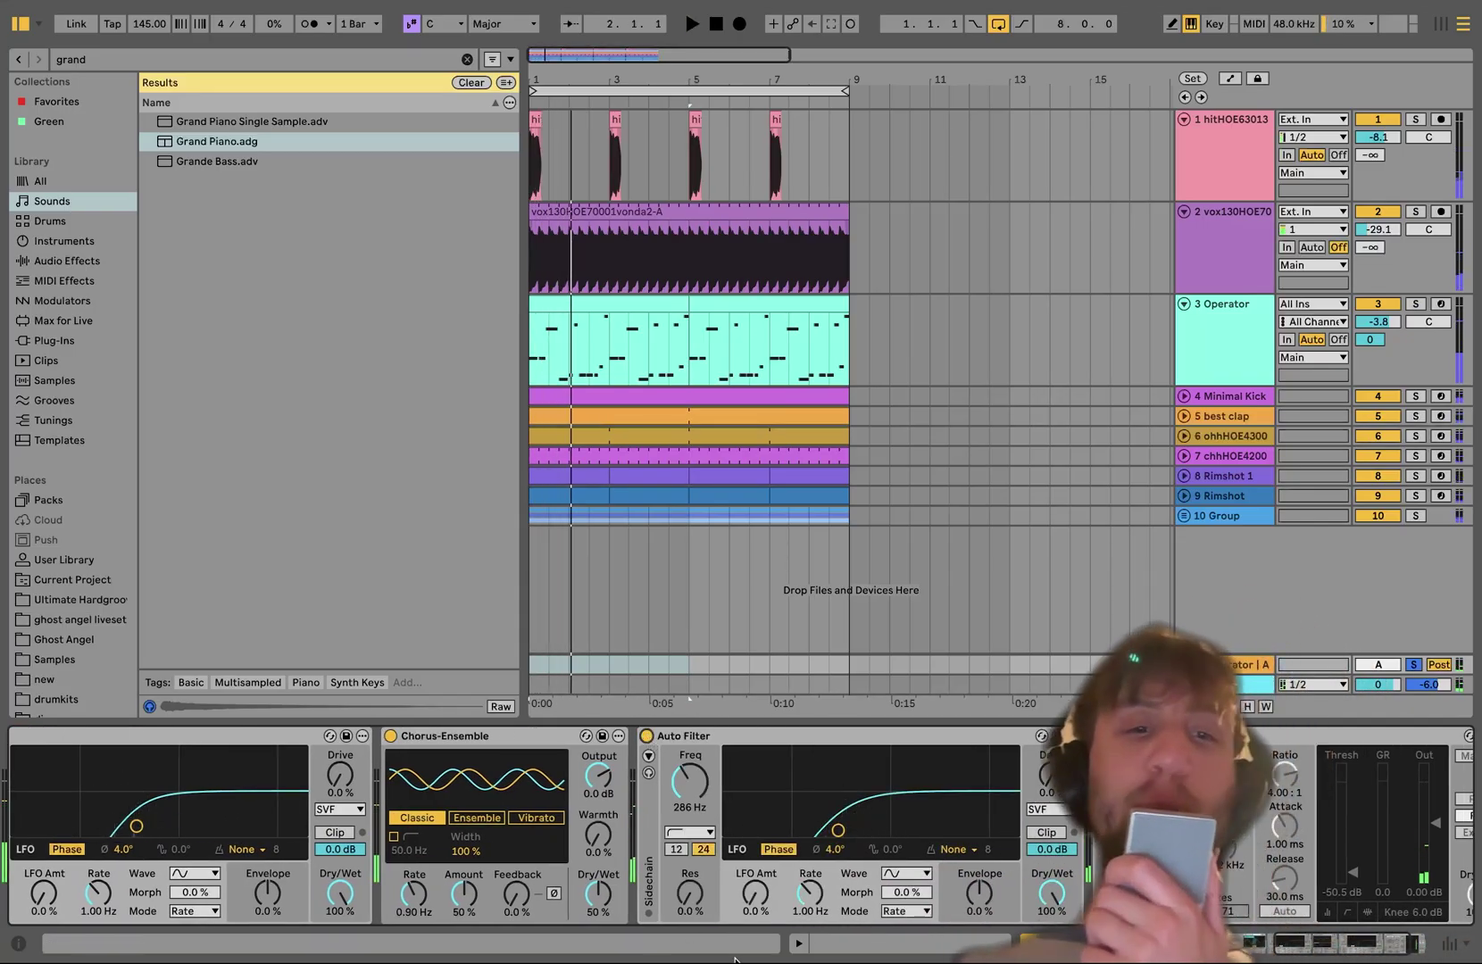
scroll(814, 881, right, 3)
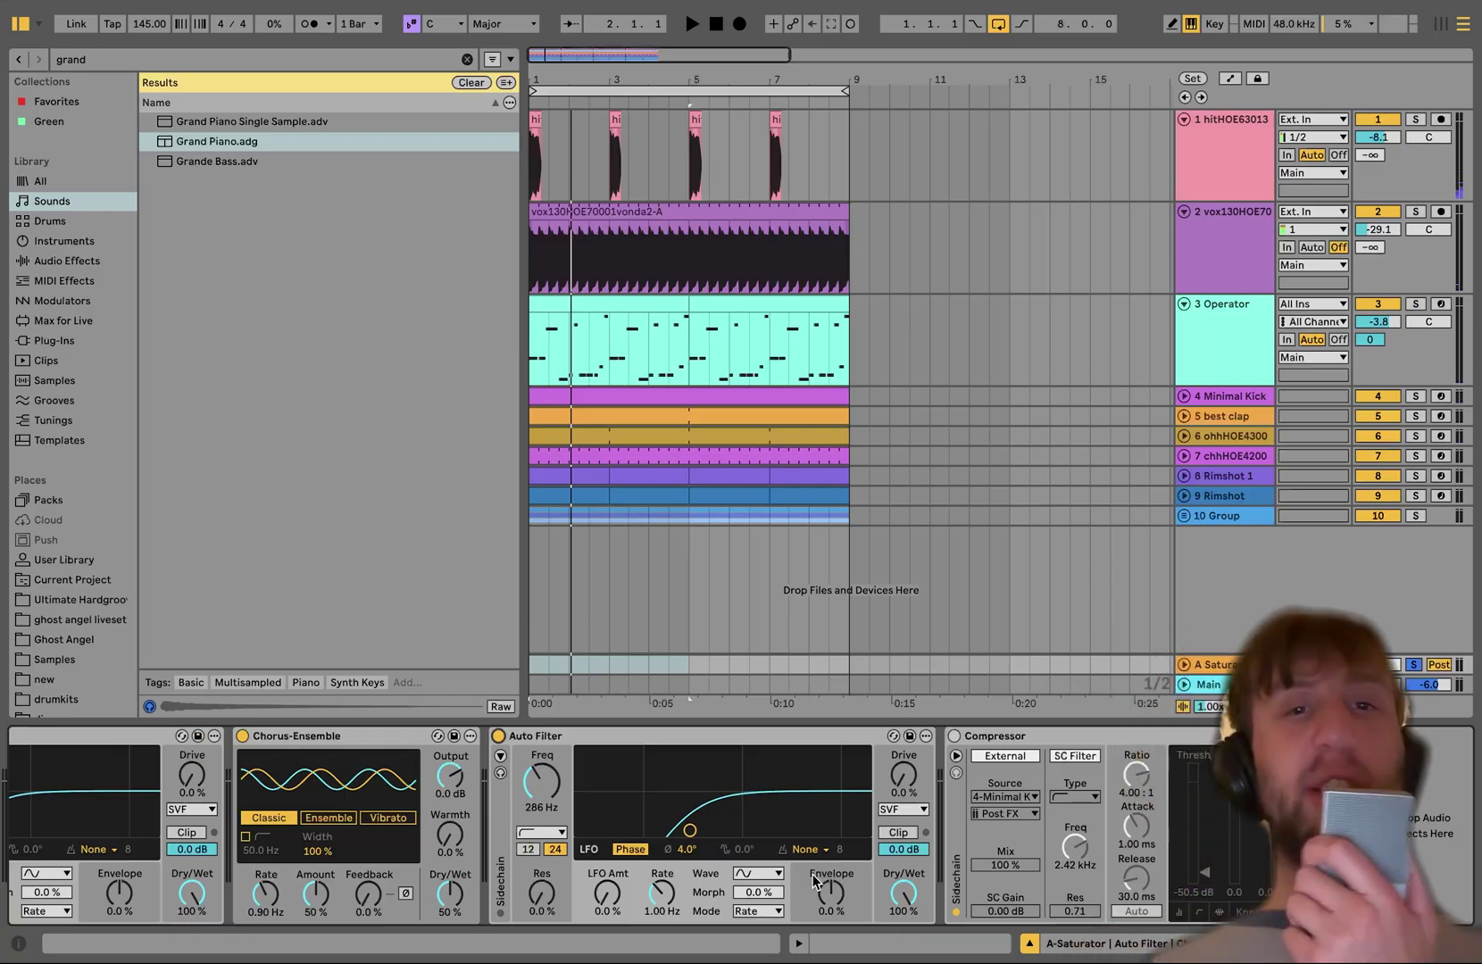
key(space)
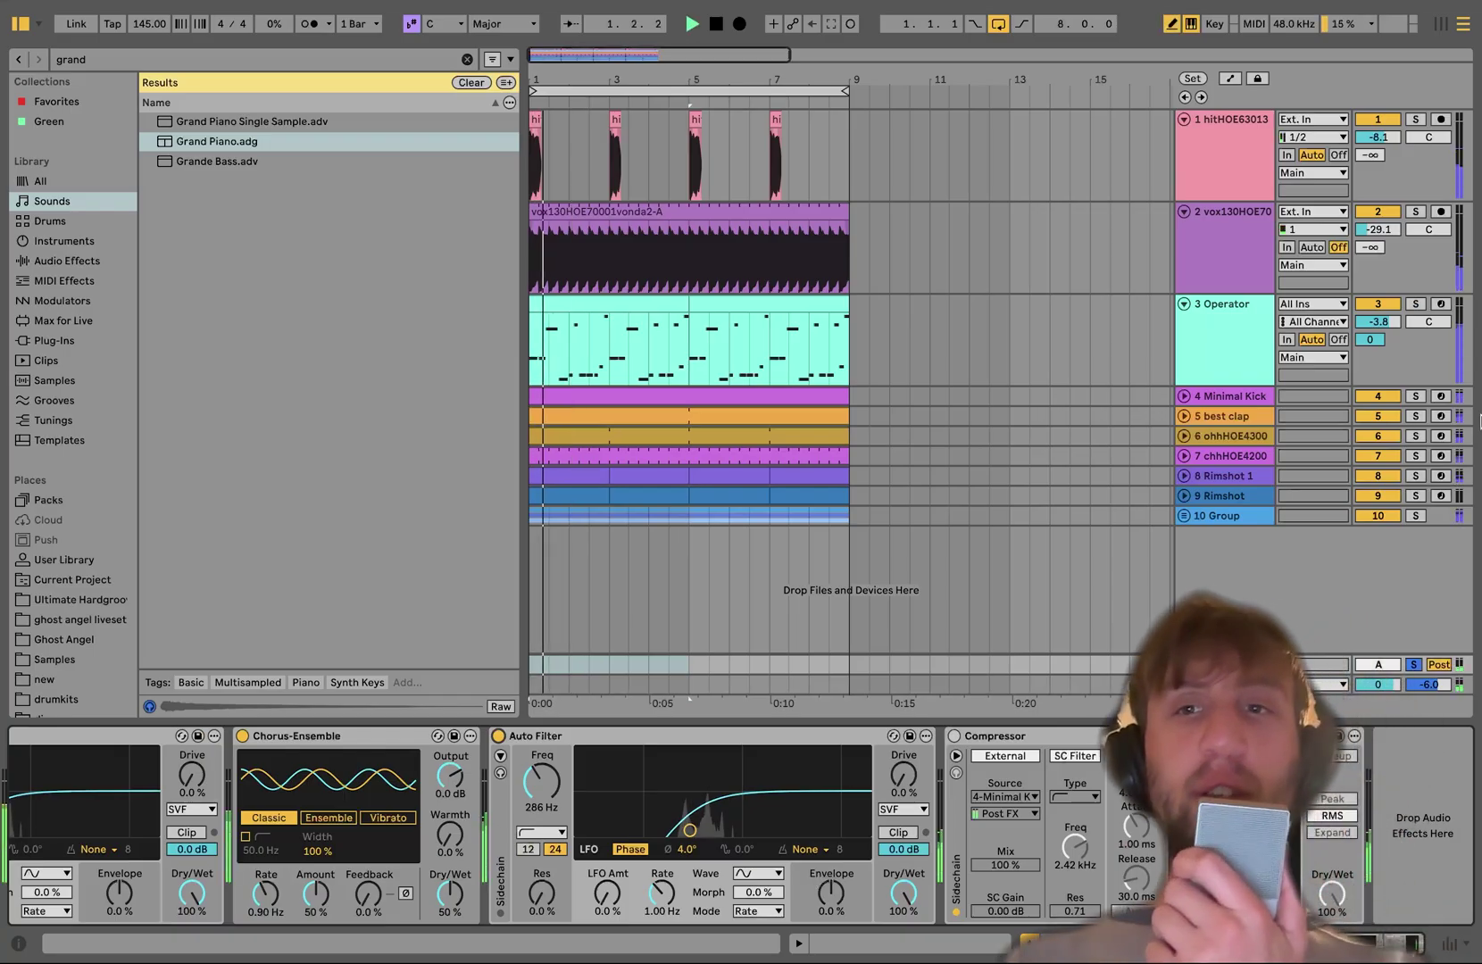
Solo the Operator track, compare its device chain with return track A's, and play the bassline.
click(1416, 304)
click(1248, 351)
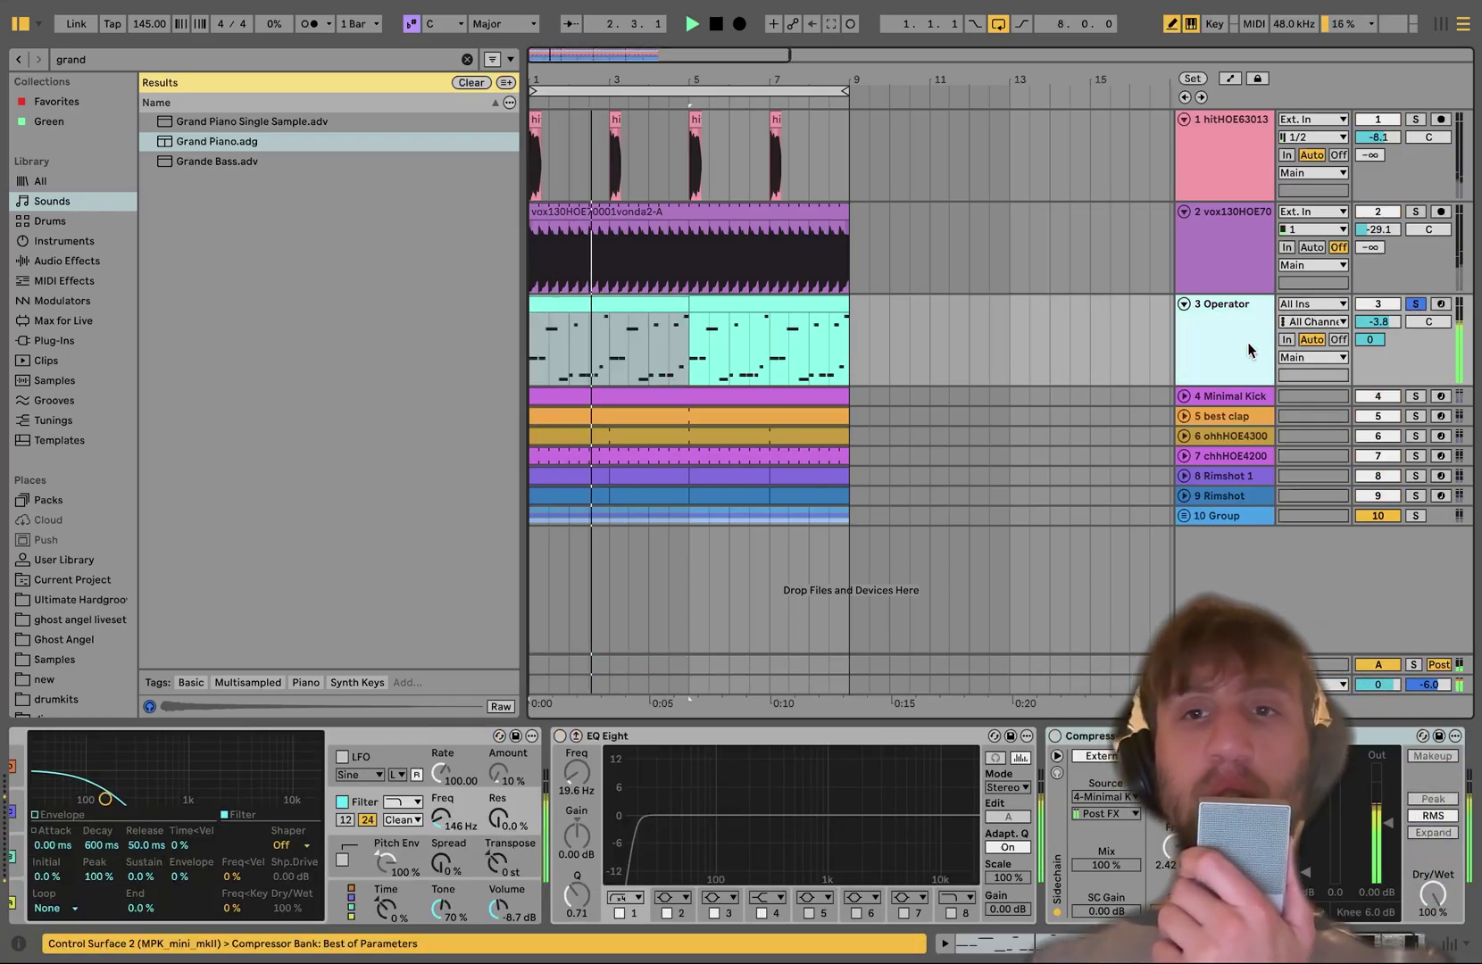
click(1206, 667)
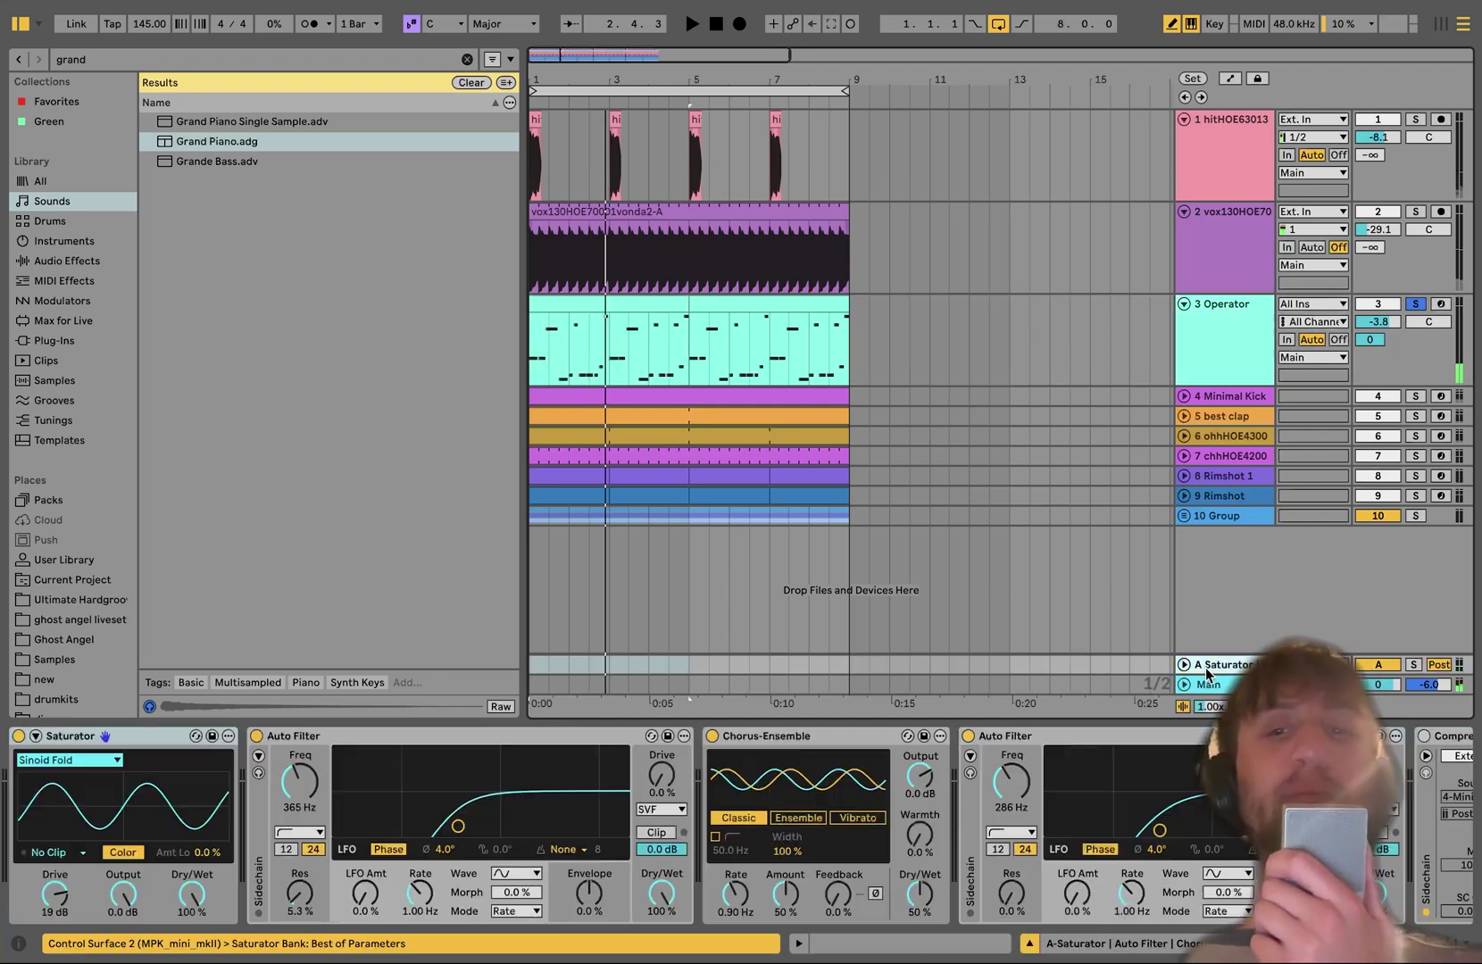
click(1243, 335)
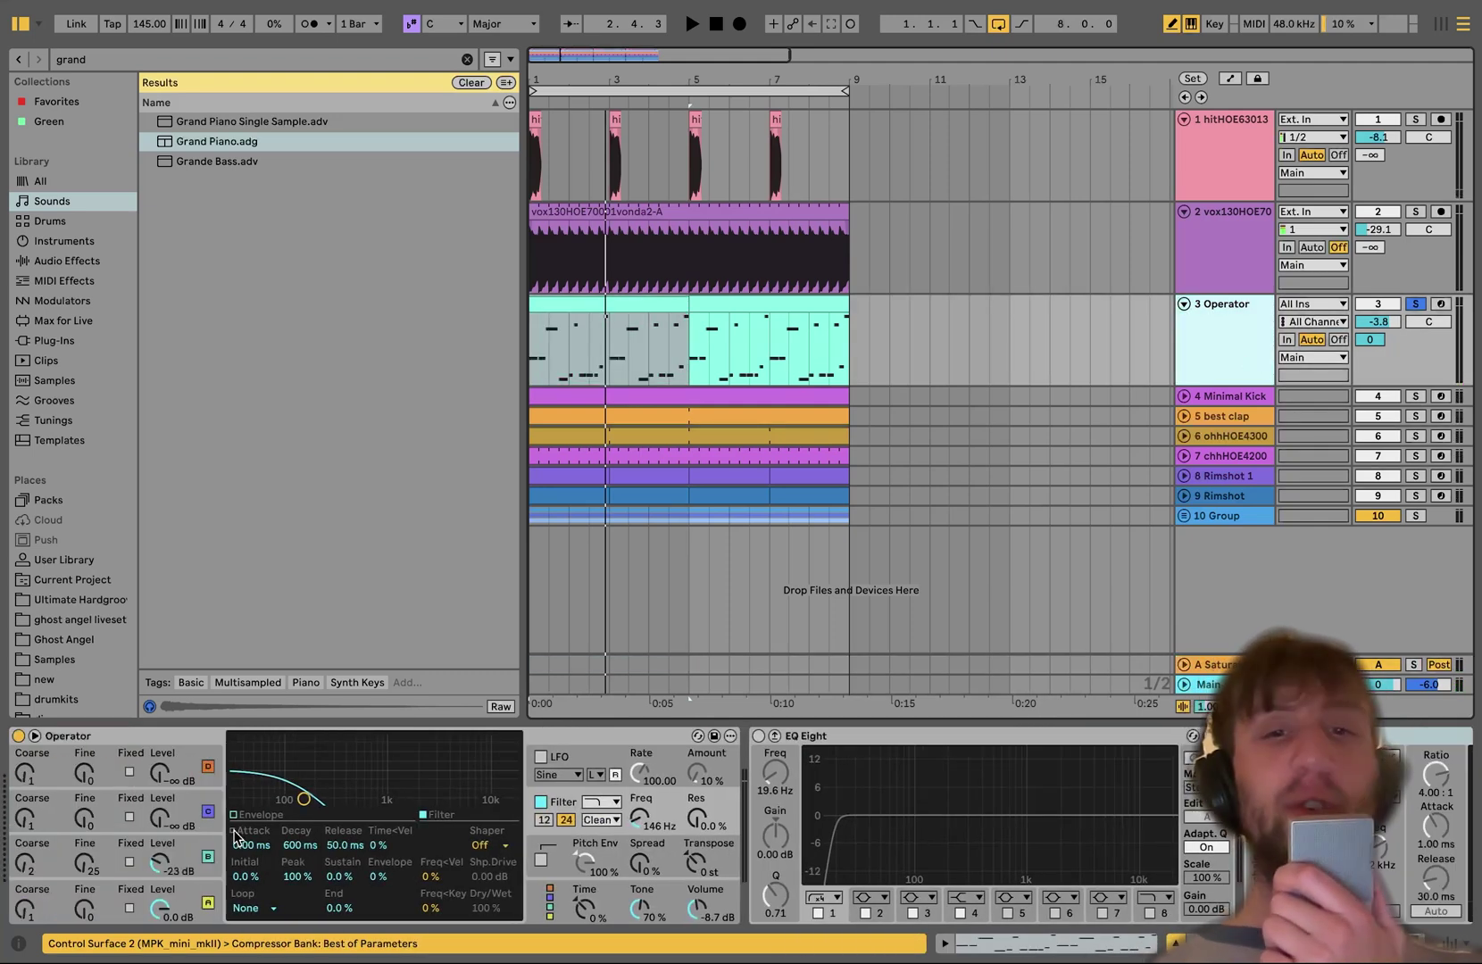
scroll(236, 836, right, 5)
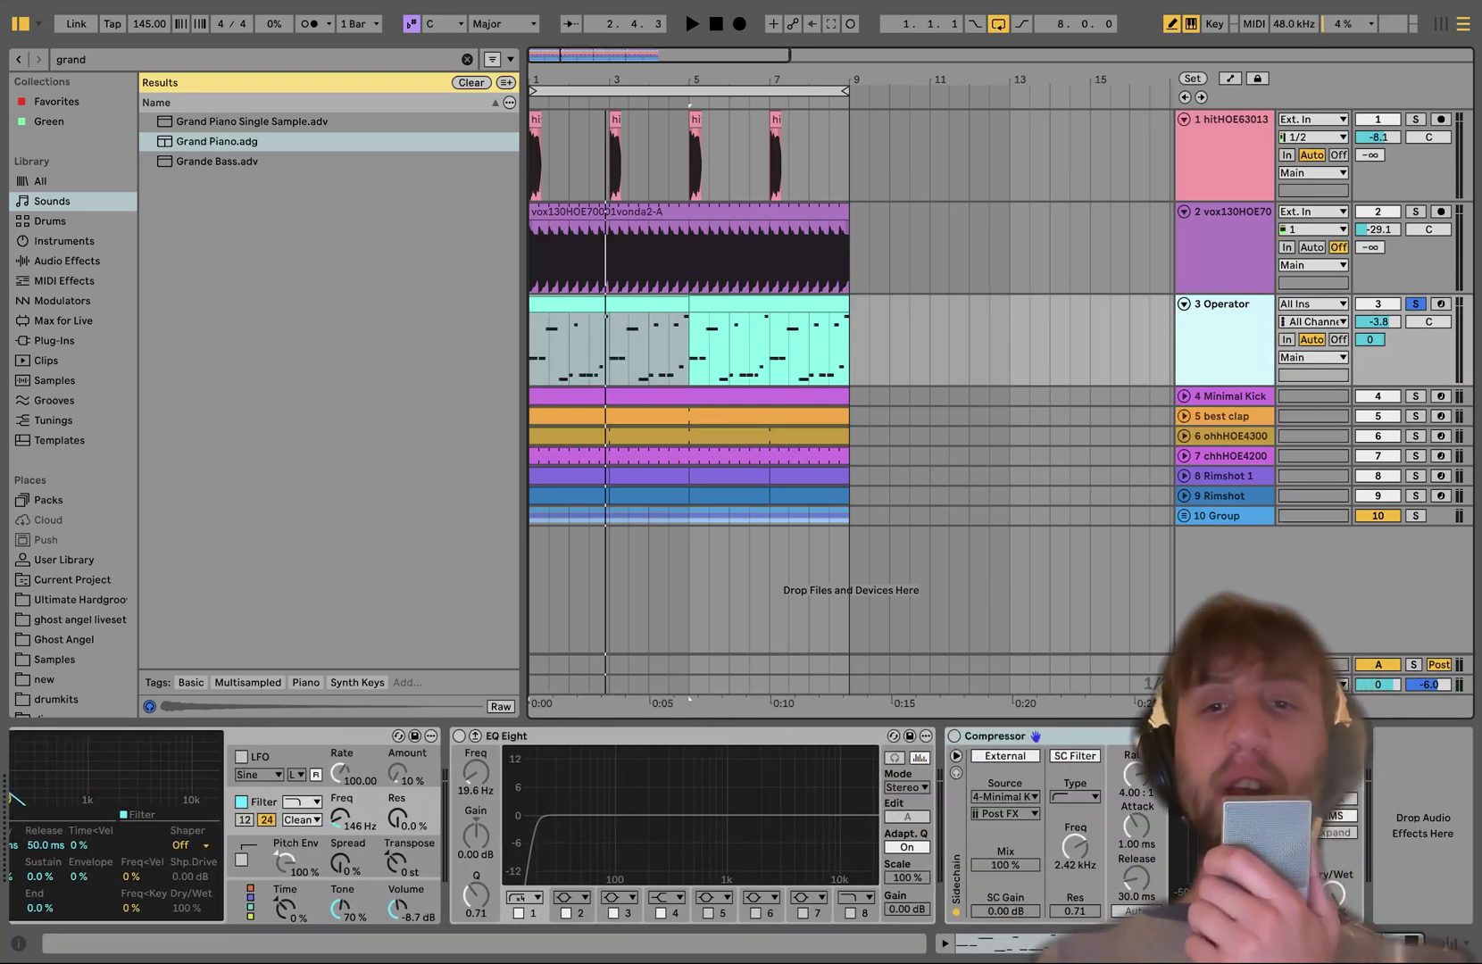
click(1248, 667)
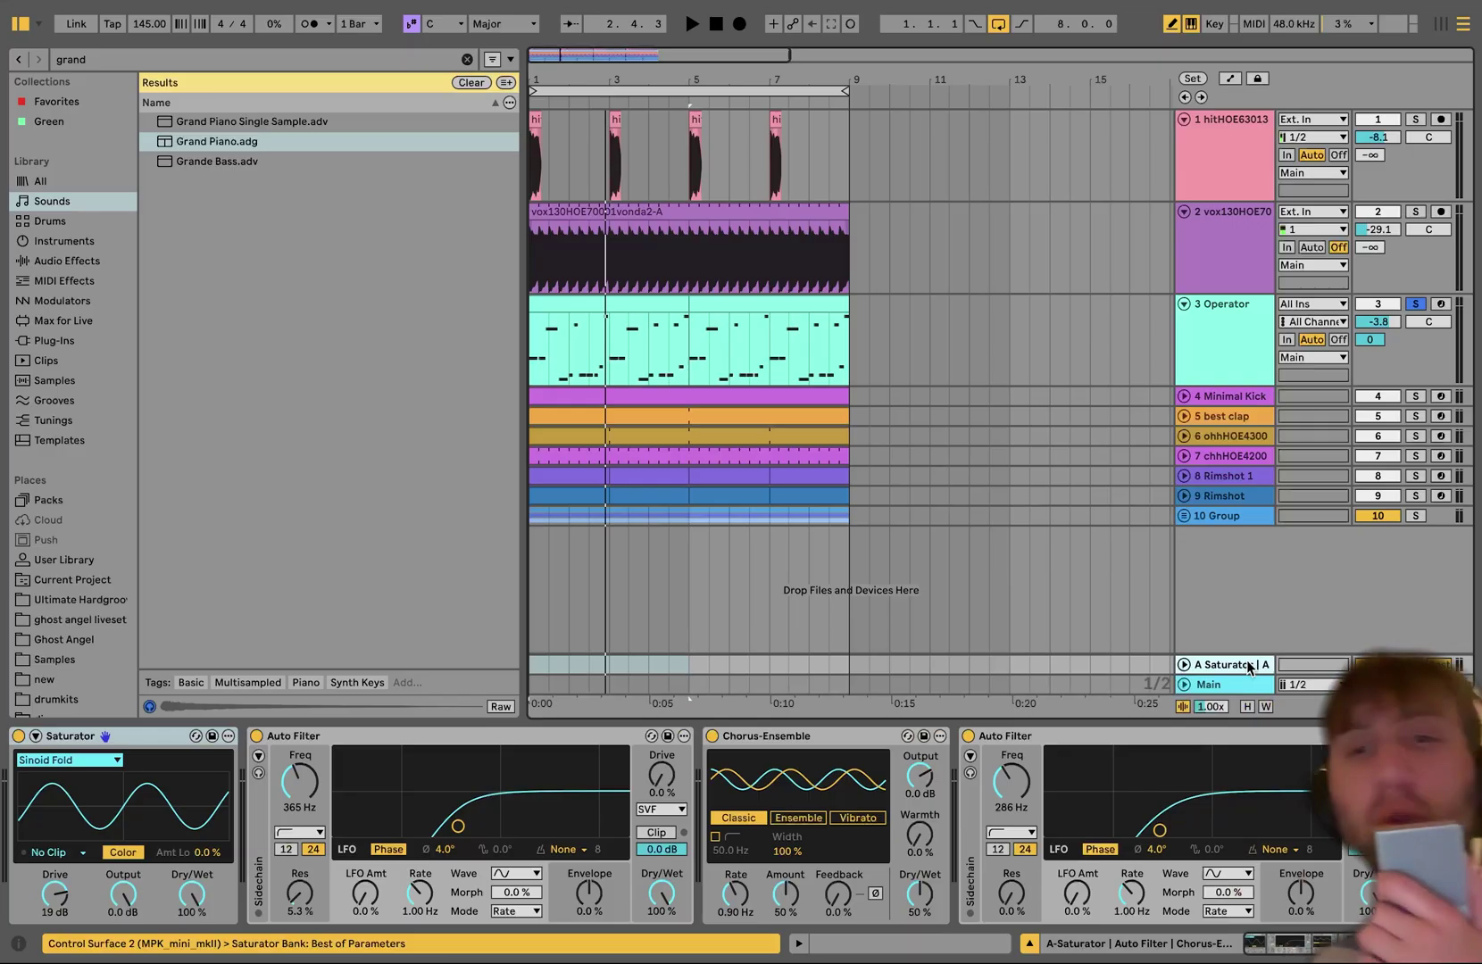
key(space)
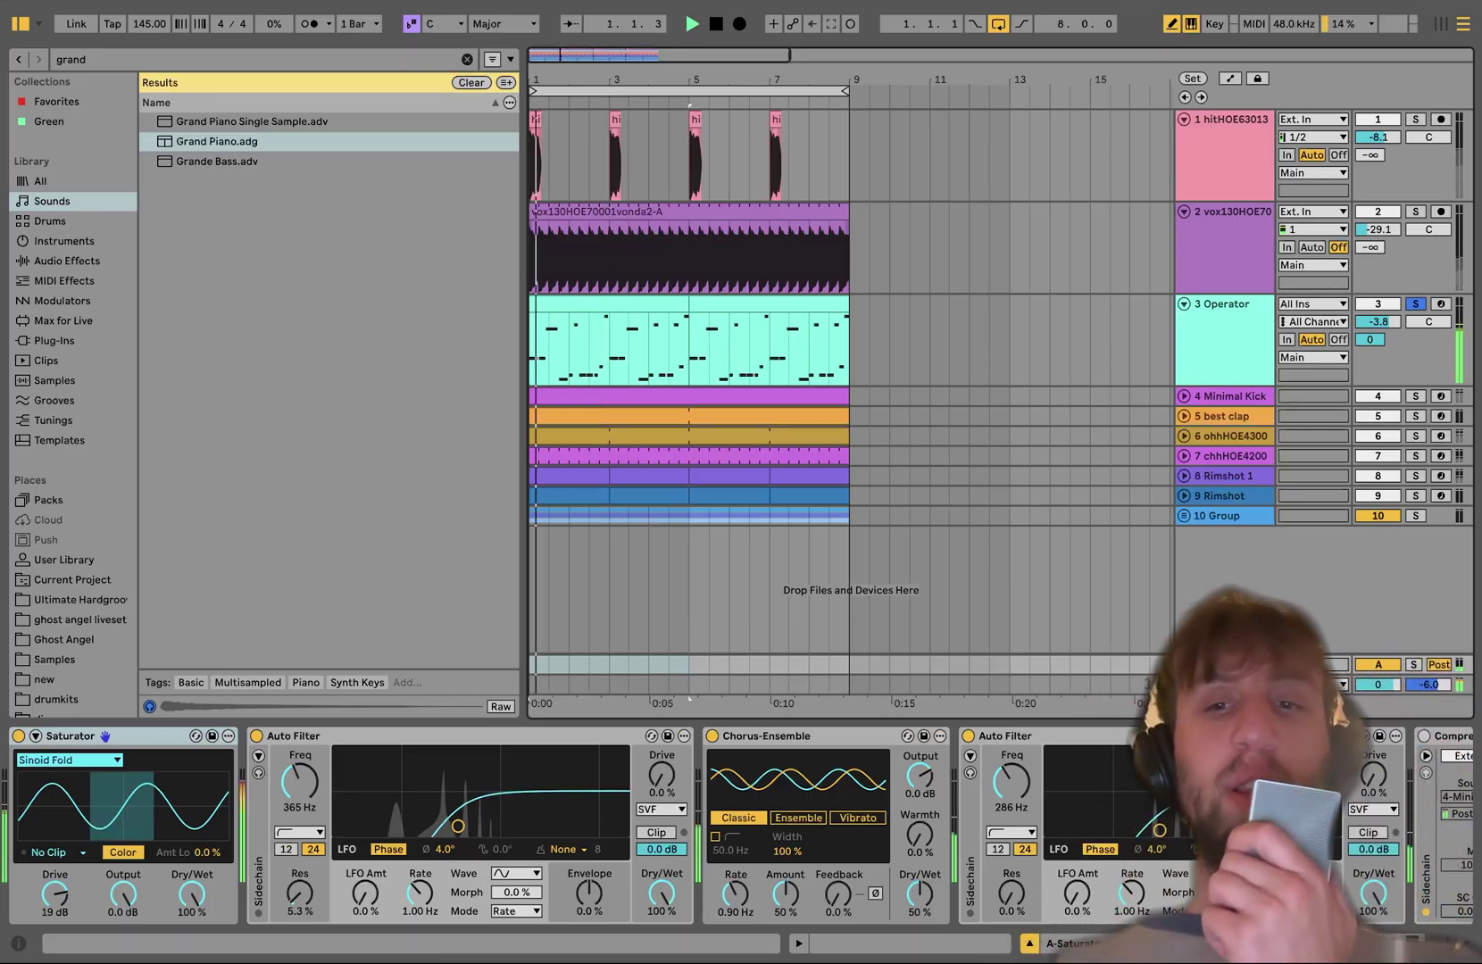
Turn return track A's sidechain Compressor back on, play the bassline and show the Operator track's devices.
scroll(1033, 821, right, 8)
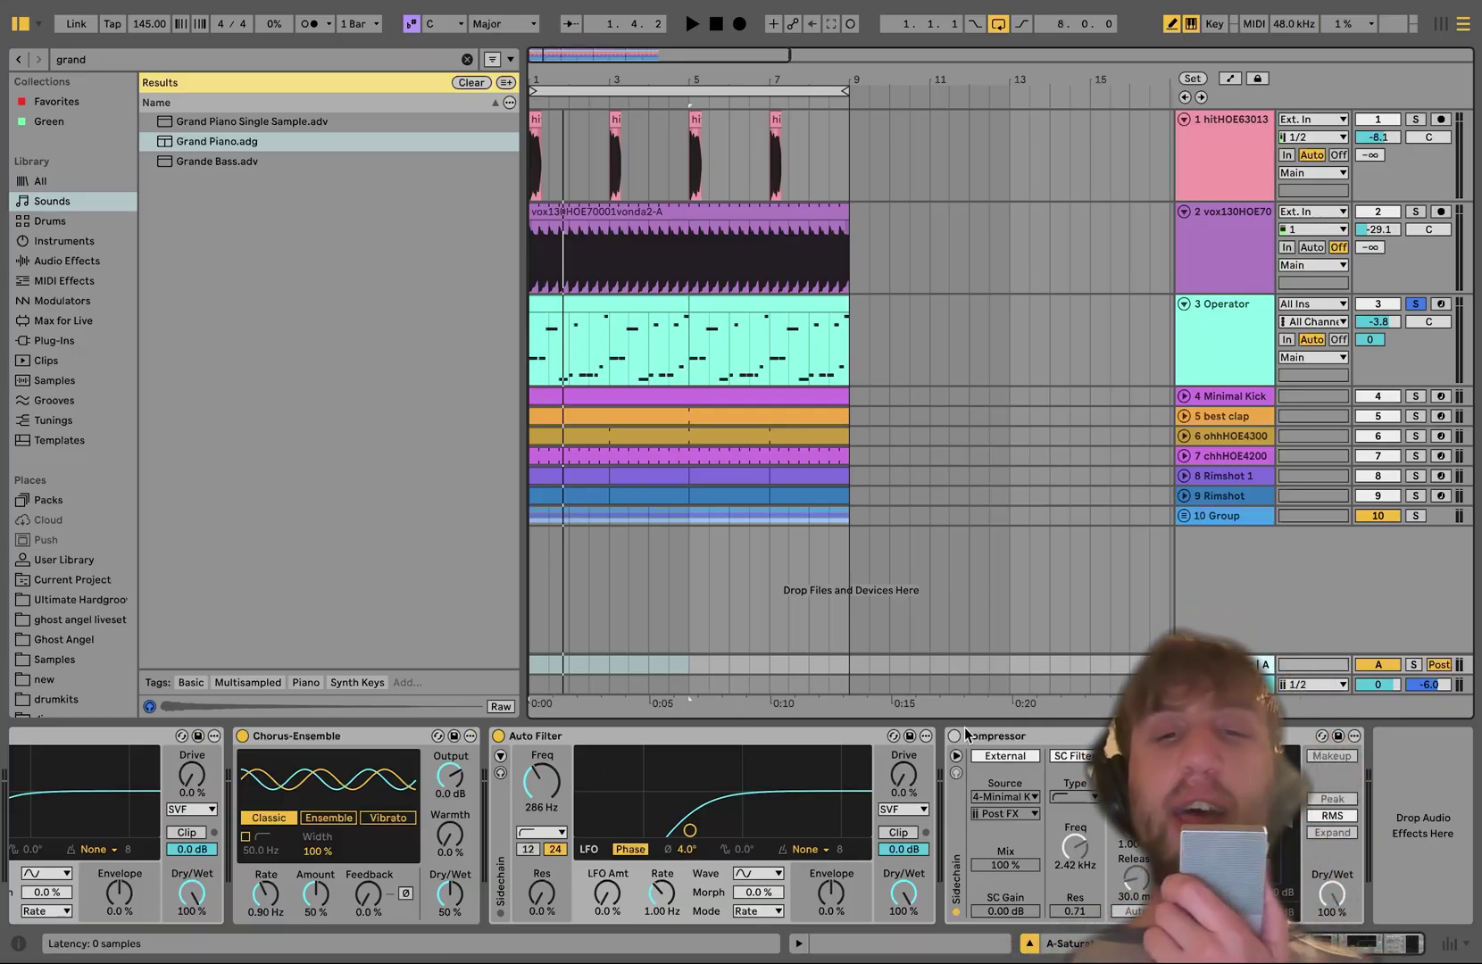
click(954, 737)
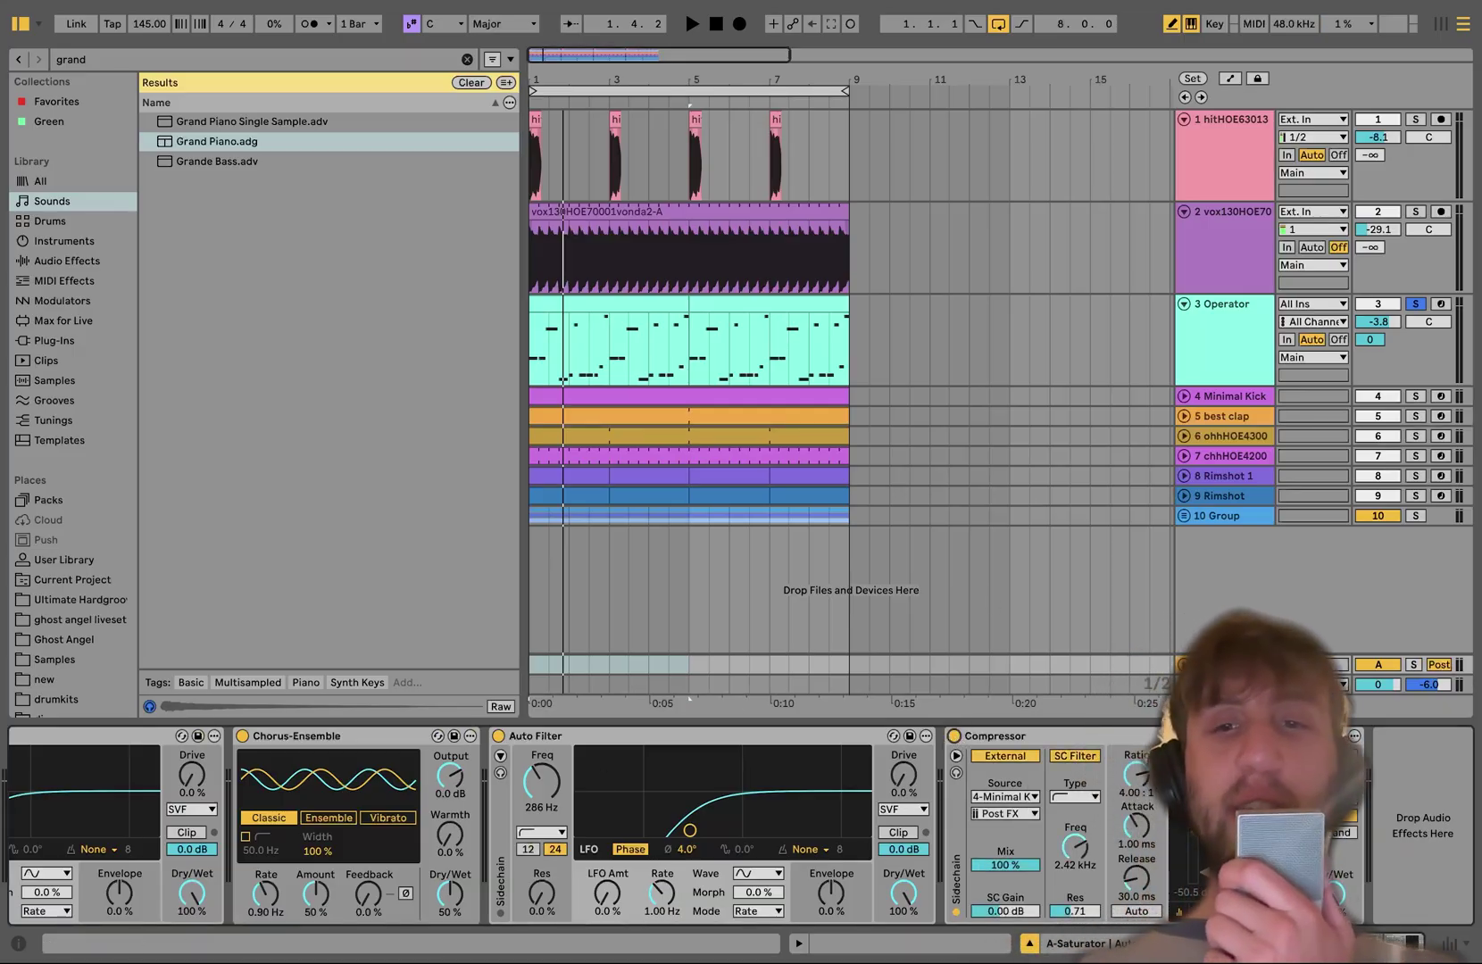
key(space)
click(1233, 333)
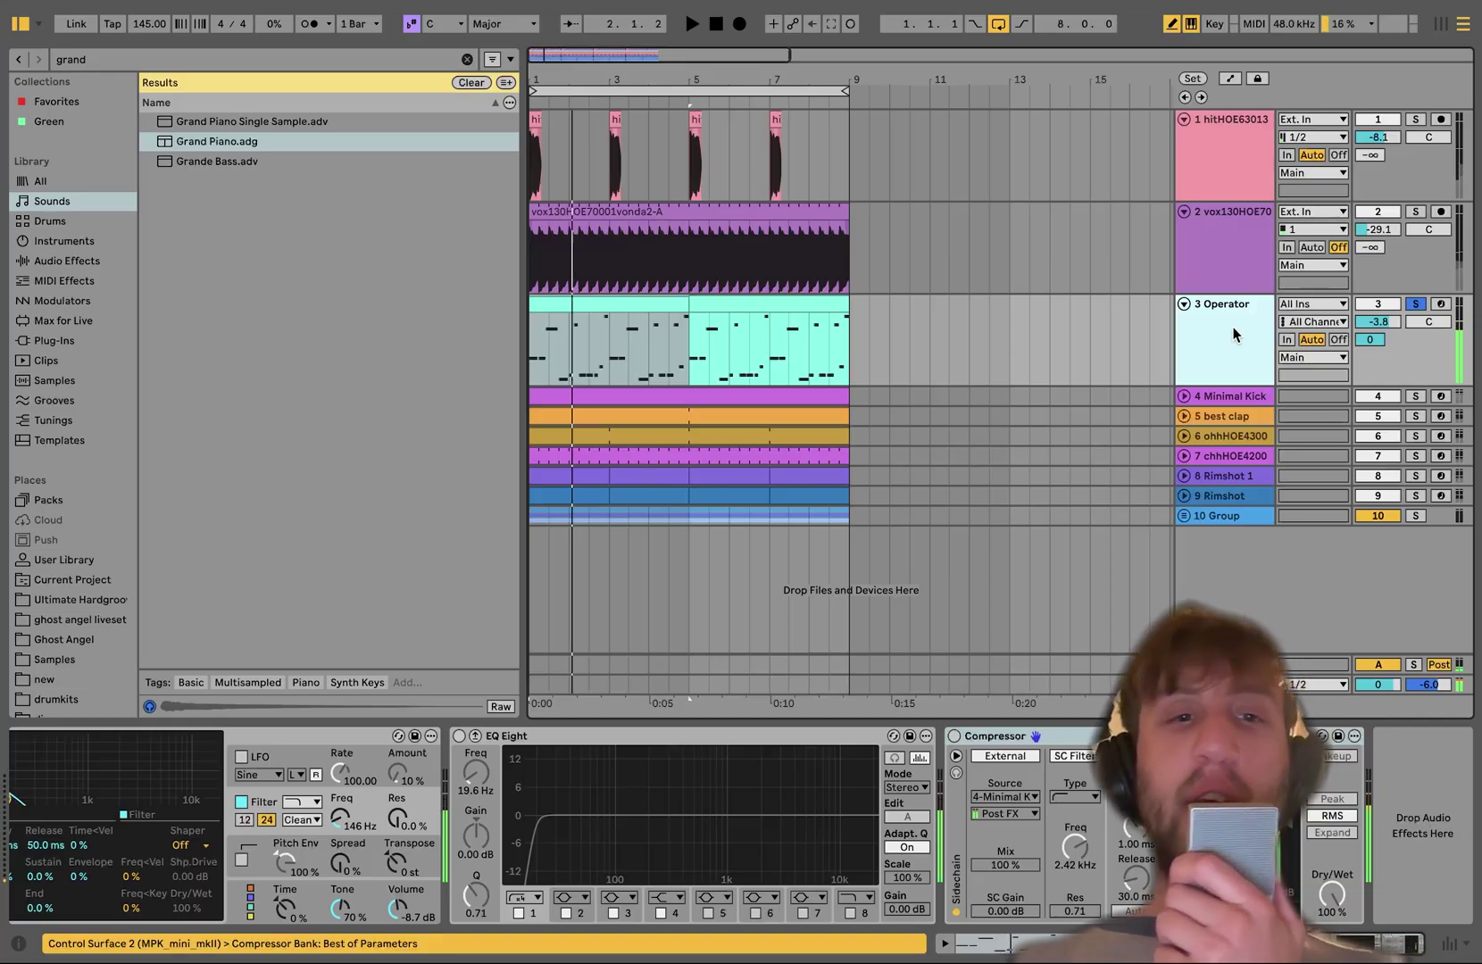
Turn on the Operator track's Compressor and EQ Eight and play the bassline through them.
click(525, 741)
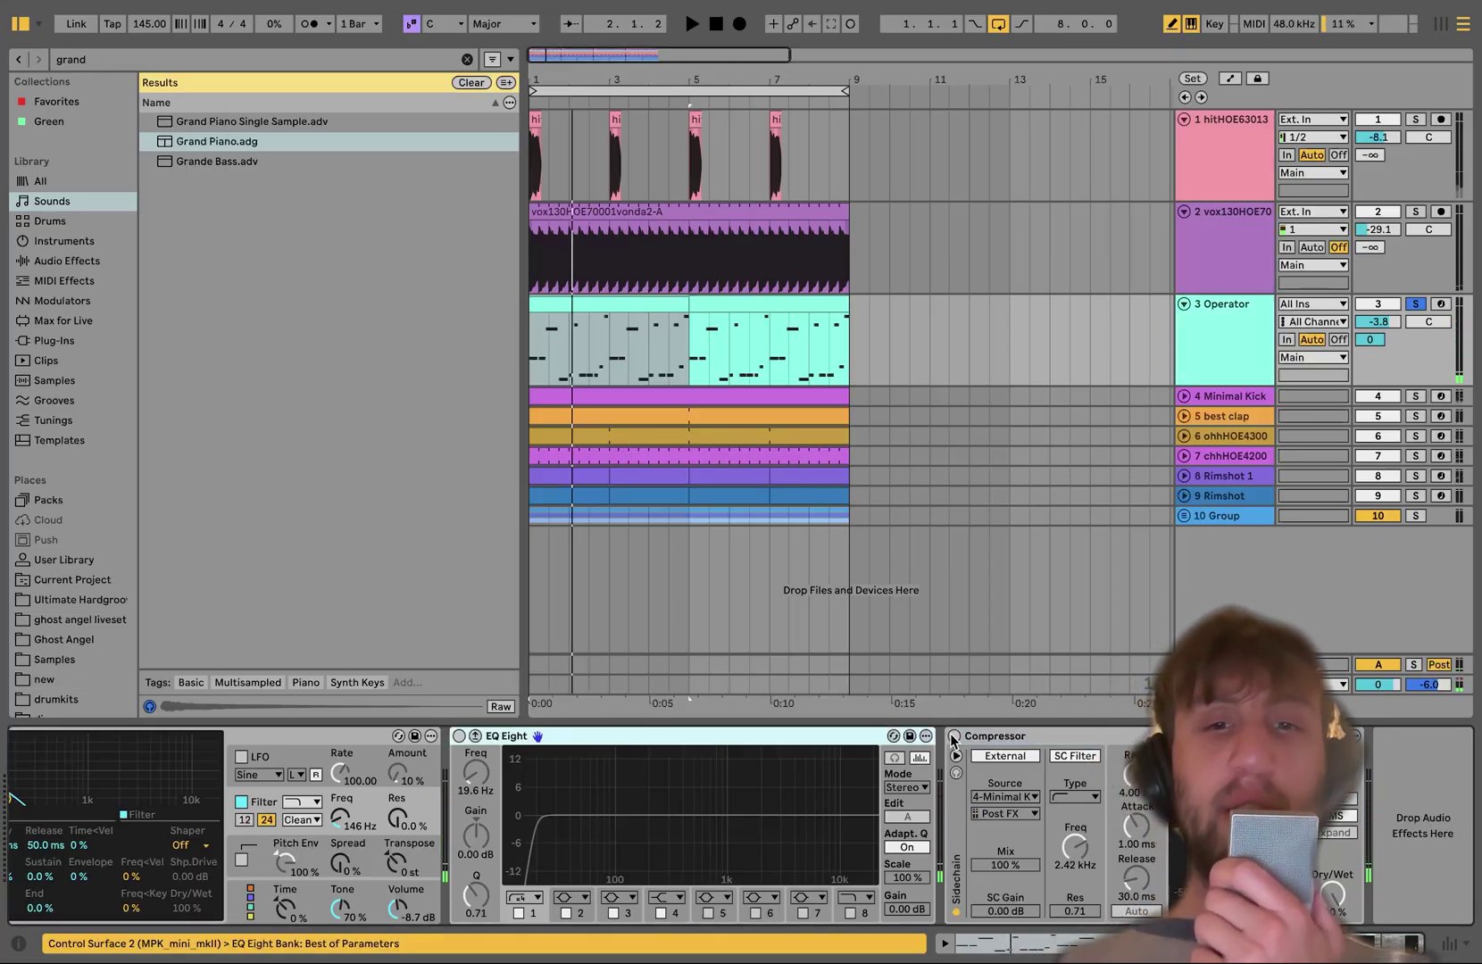
key(space)
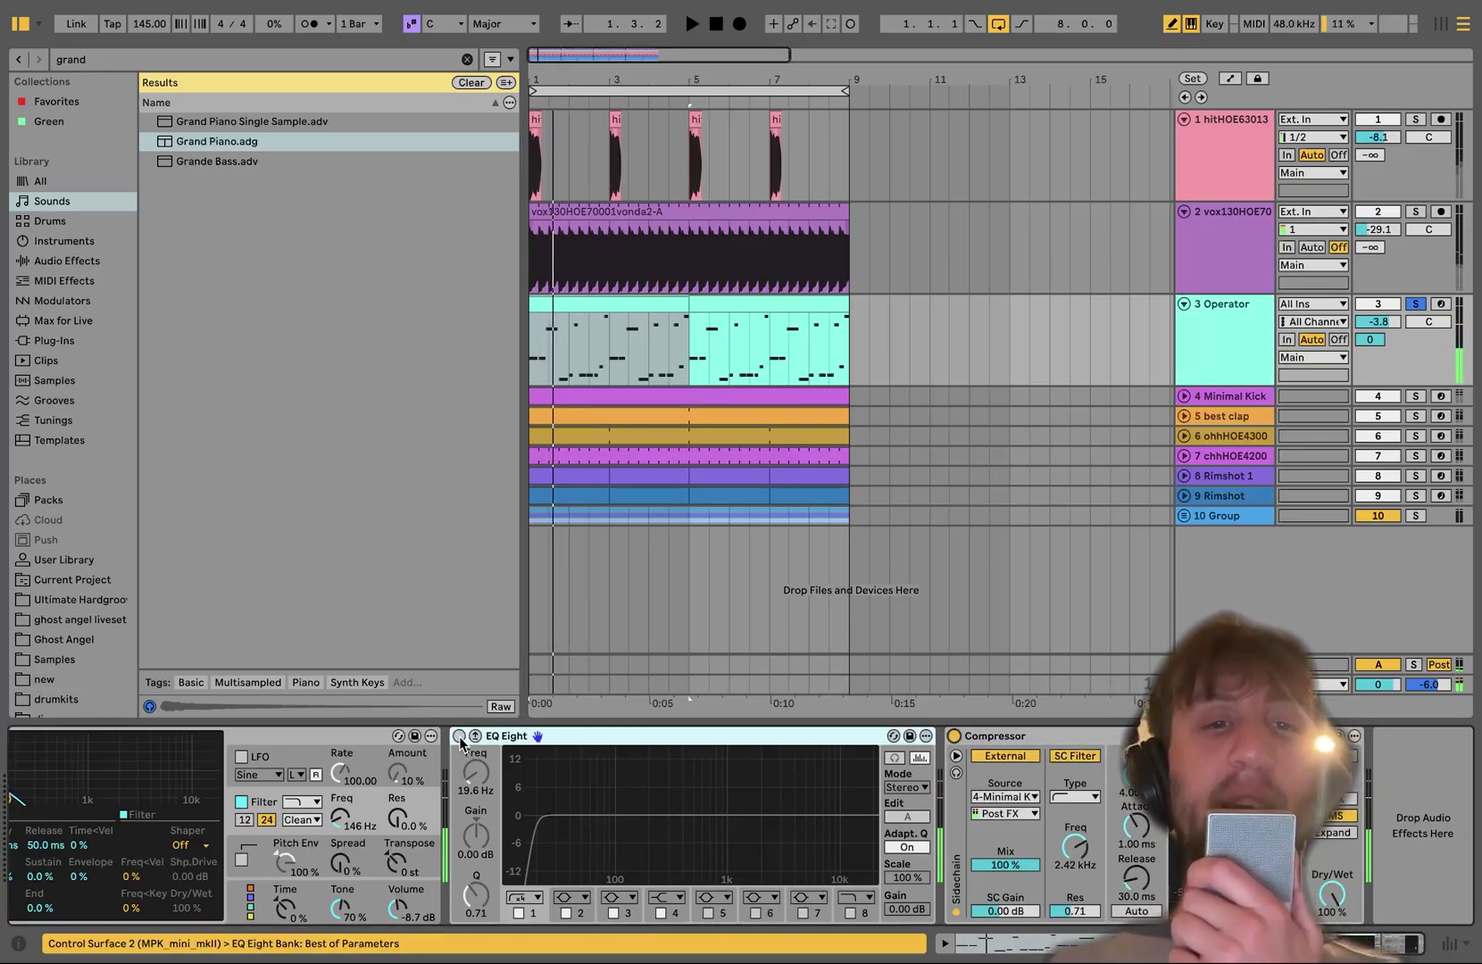
click(460, 736)
key(space)
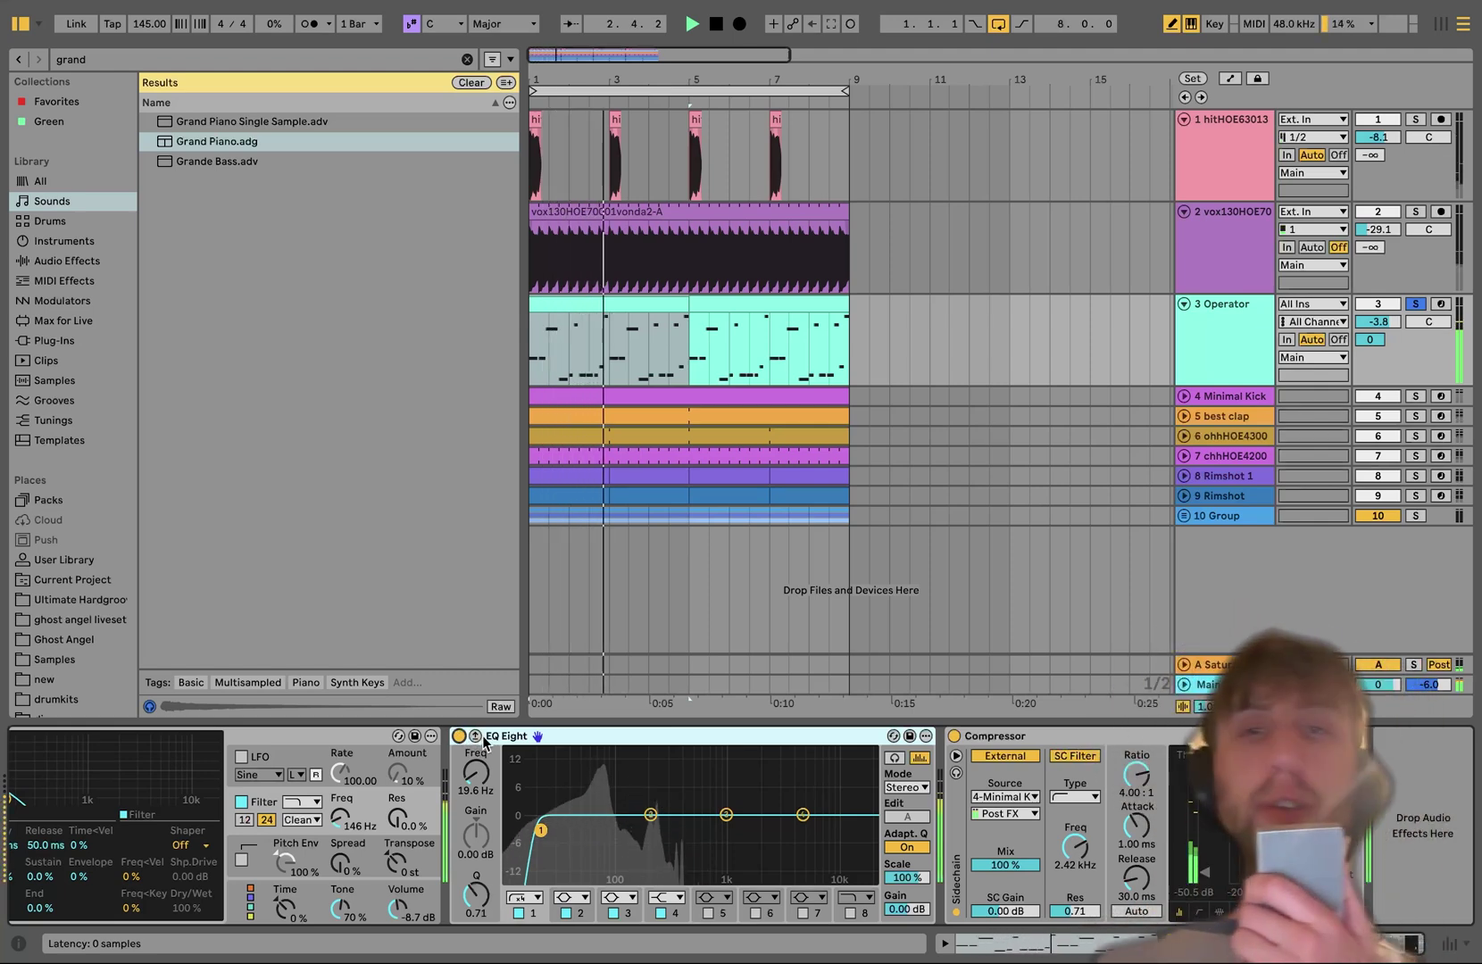
Solo the drum tracks from 4 Minimal Kick through 10 Group together and play them.
click(1201, 398)
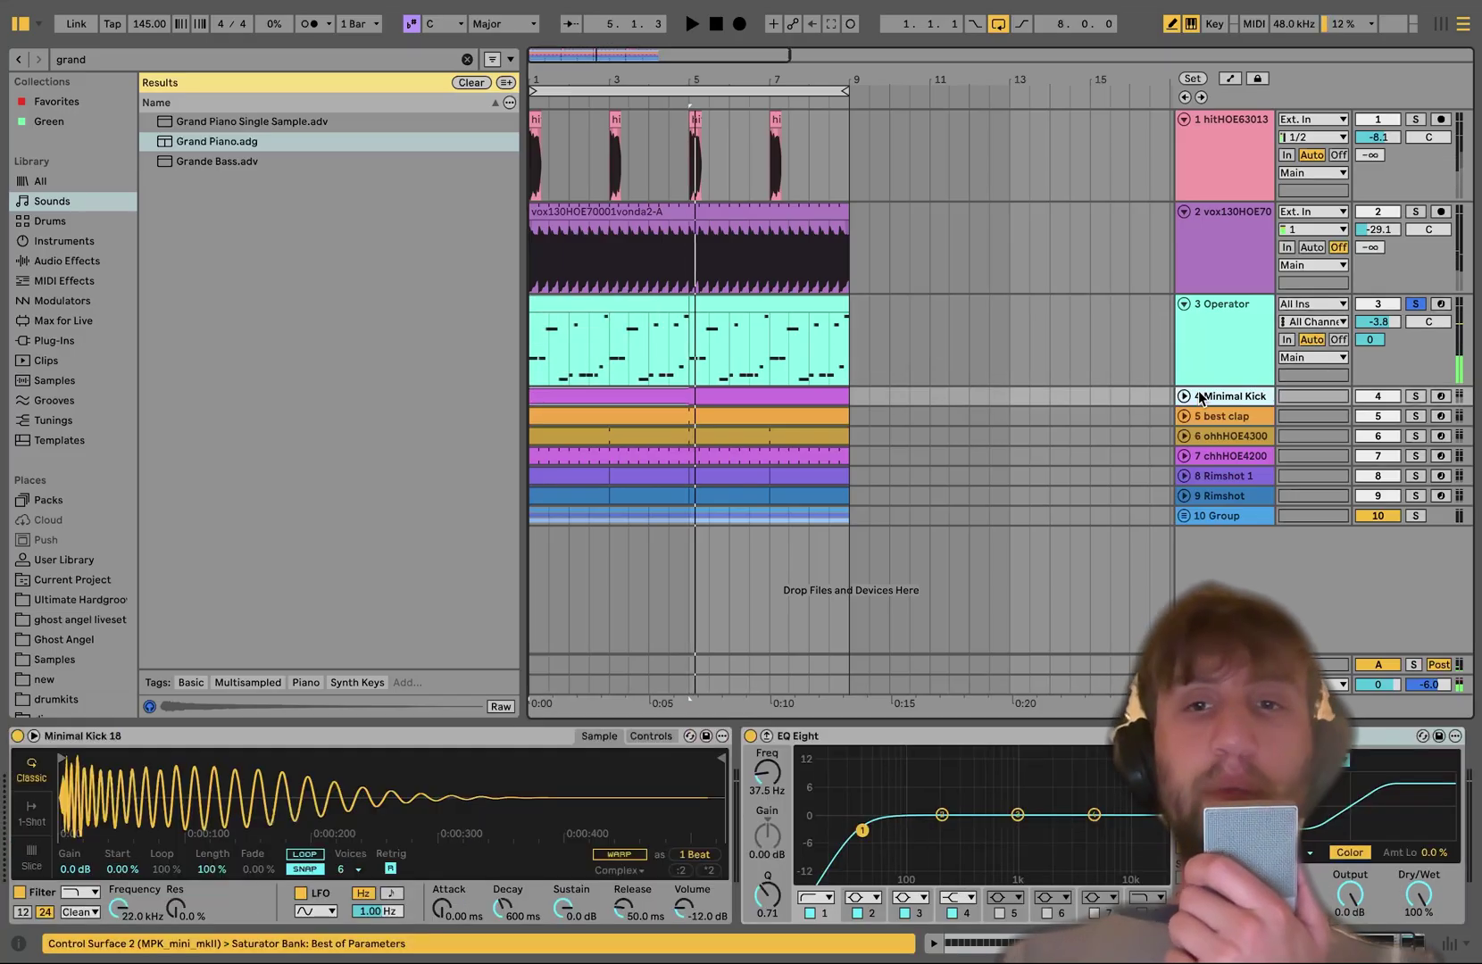
shift+click(1209, 518)
click(1415, 397)
key(space)
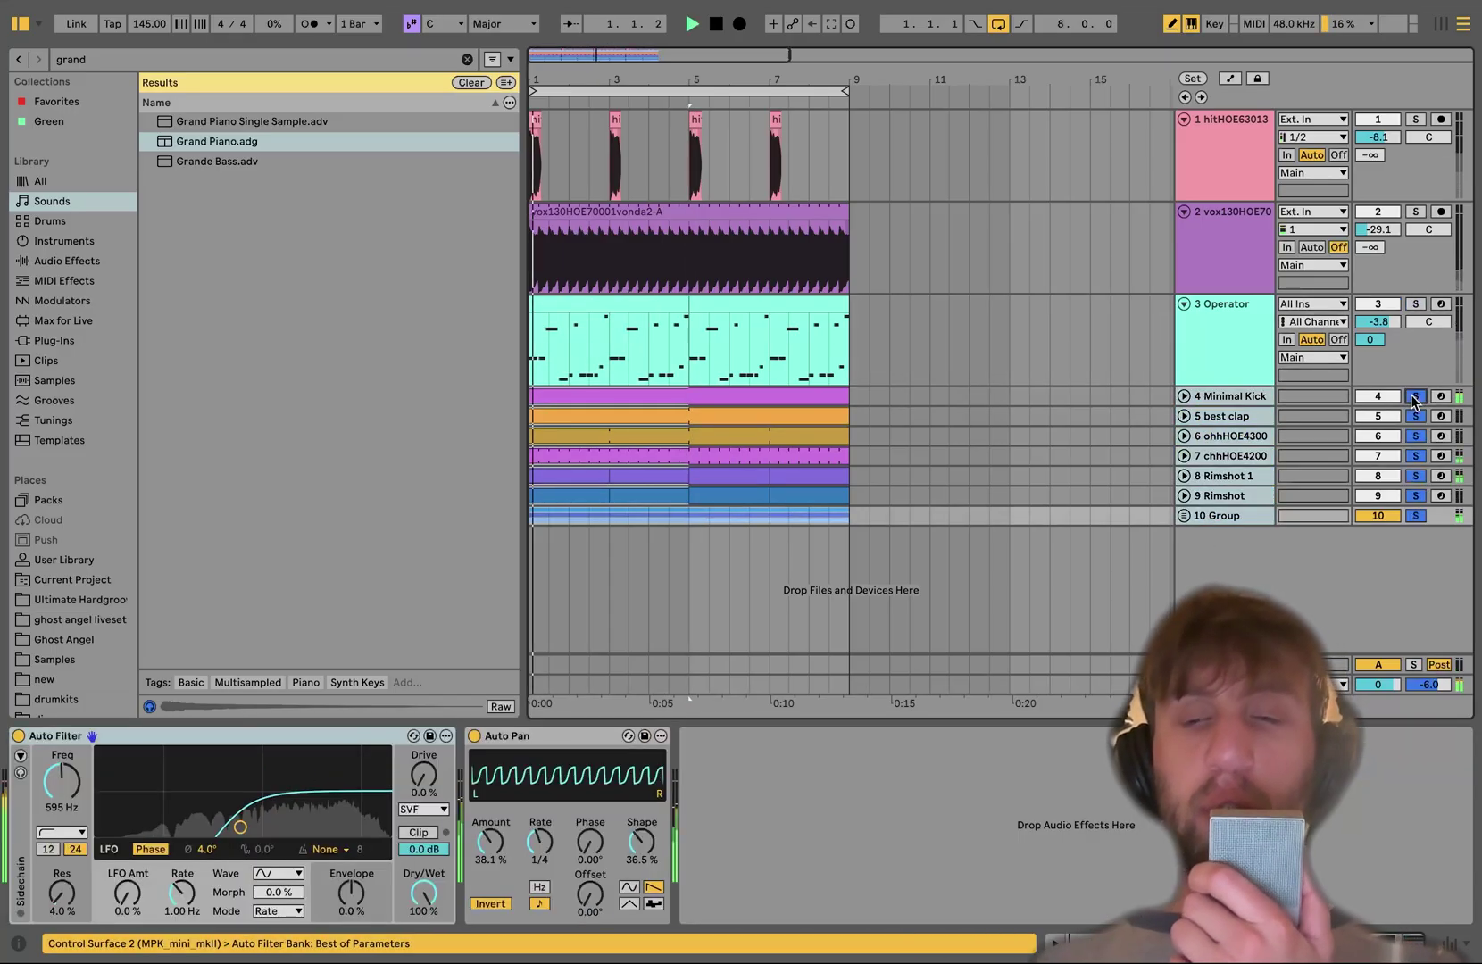
Unfold the selected drum tracks in the arrangement and show the Minimal Kick track's devices.
click(1183, 397)
scroll(1204, 347, up, 1)
scroll(1203, 343, up, 4)
scroll(1207, 325, down, 2)
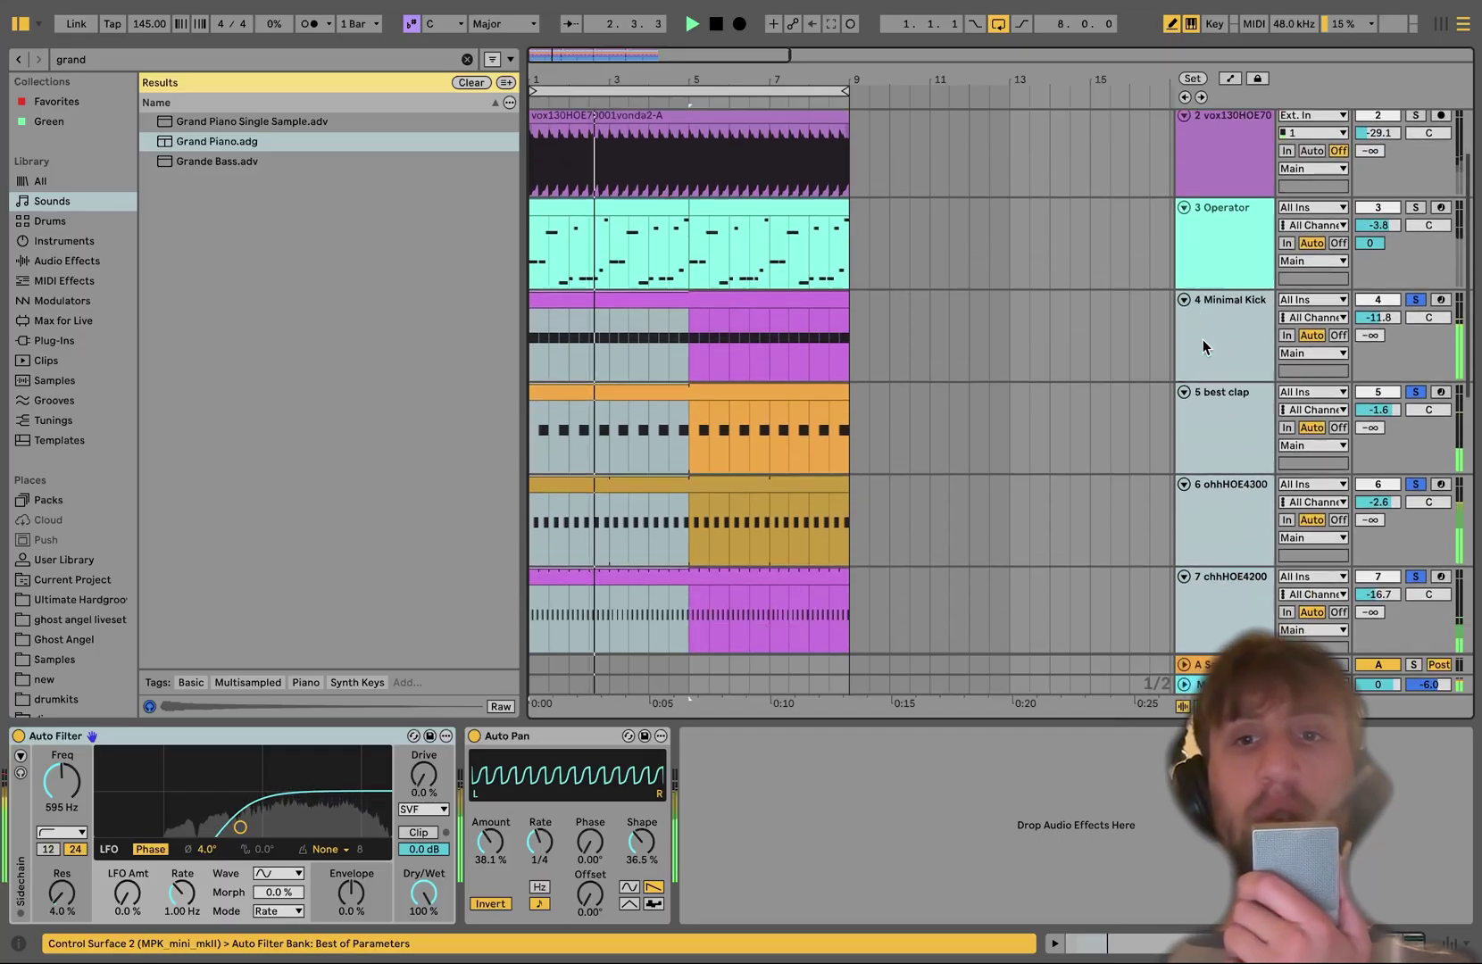
click(1213, 302)
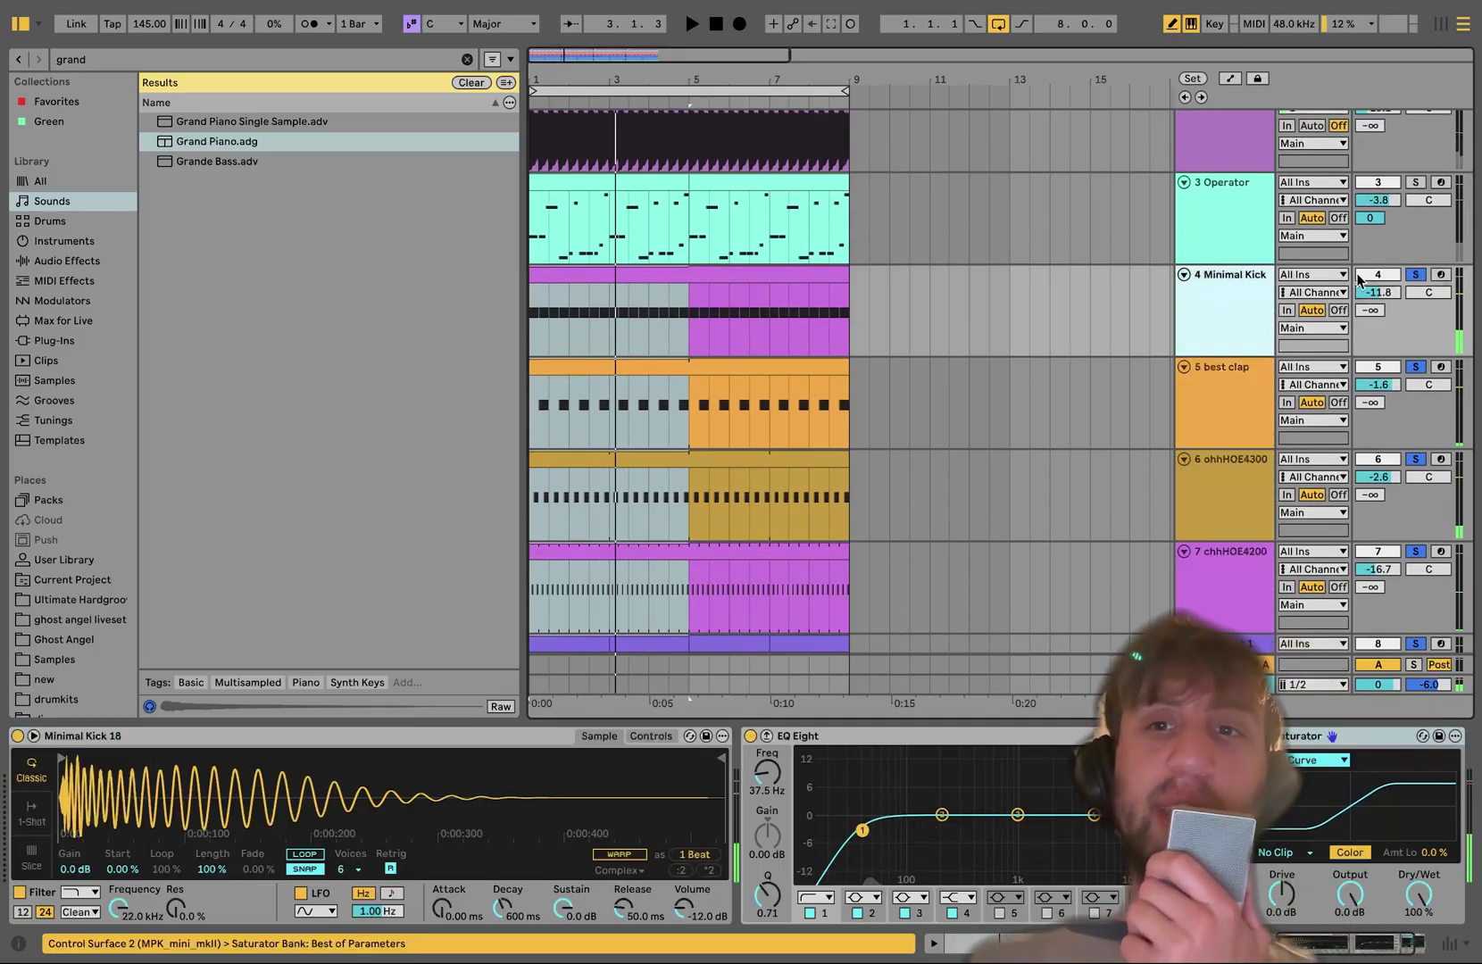
Solo only the Minimal Kick, best clap and ohhHOE4300 tracks and play them together.
click(1415, 275)
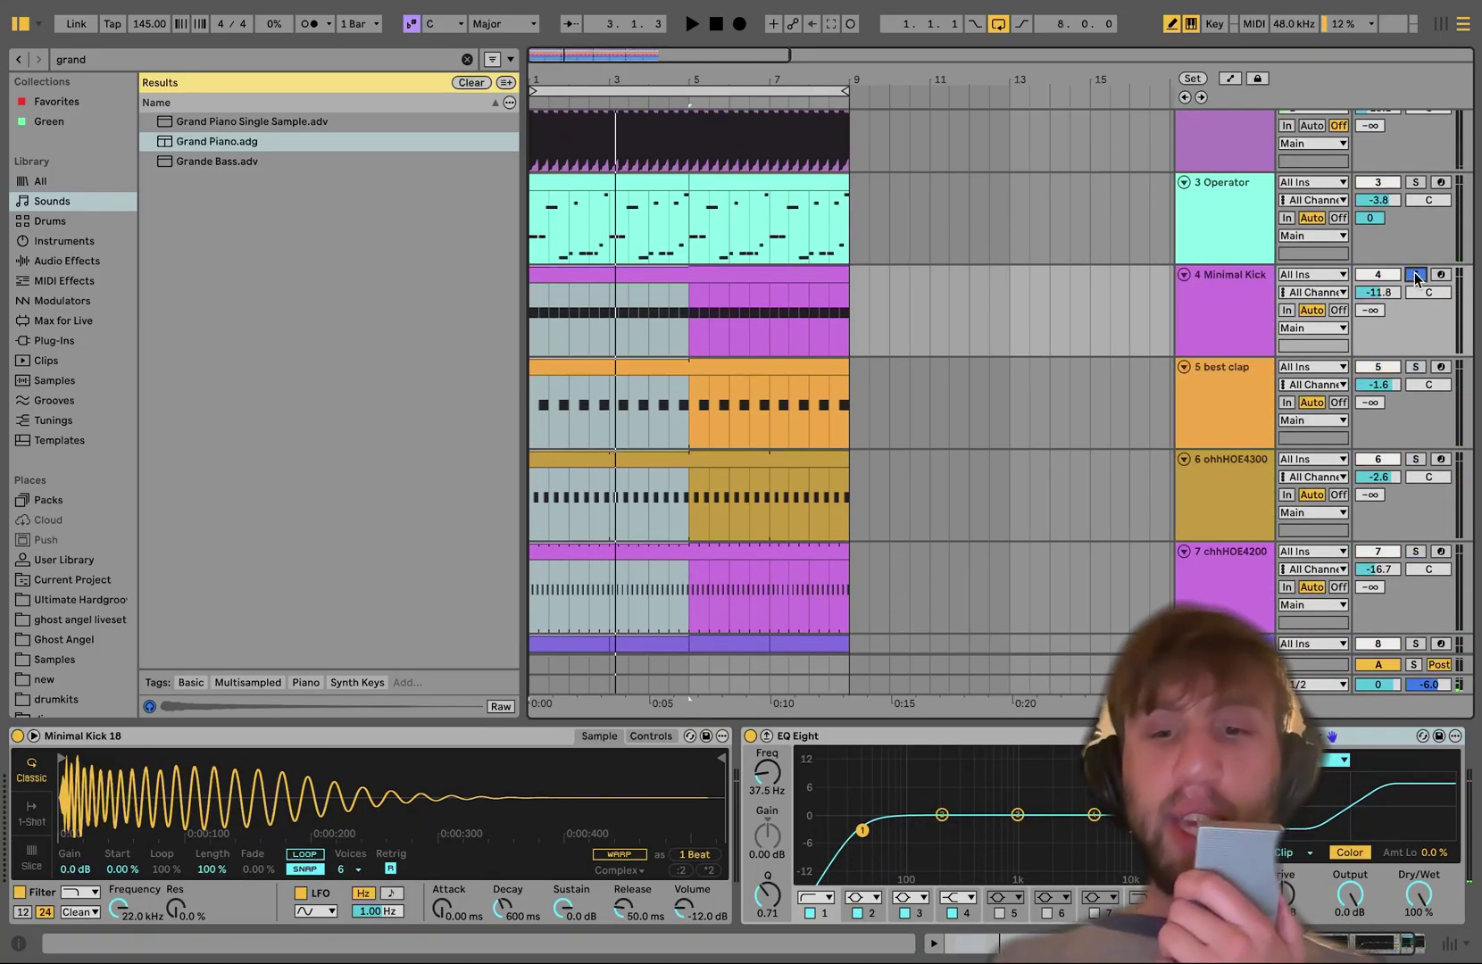
click(1415, 366)
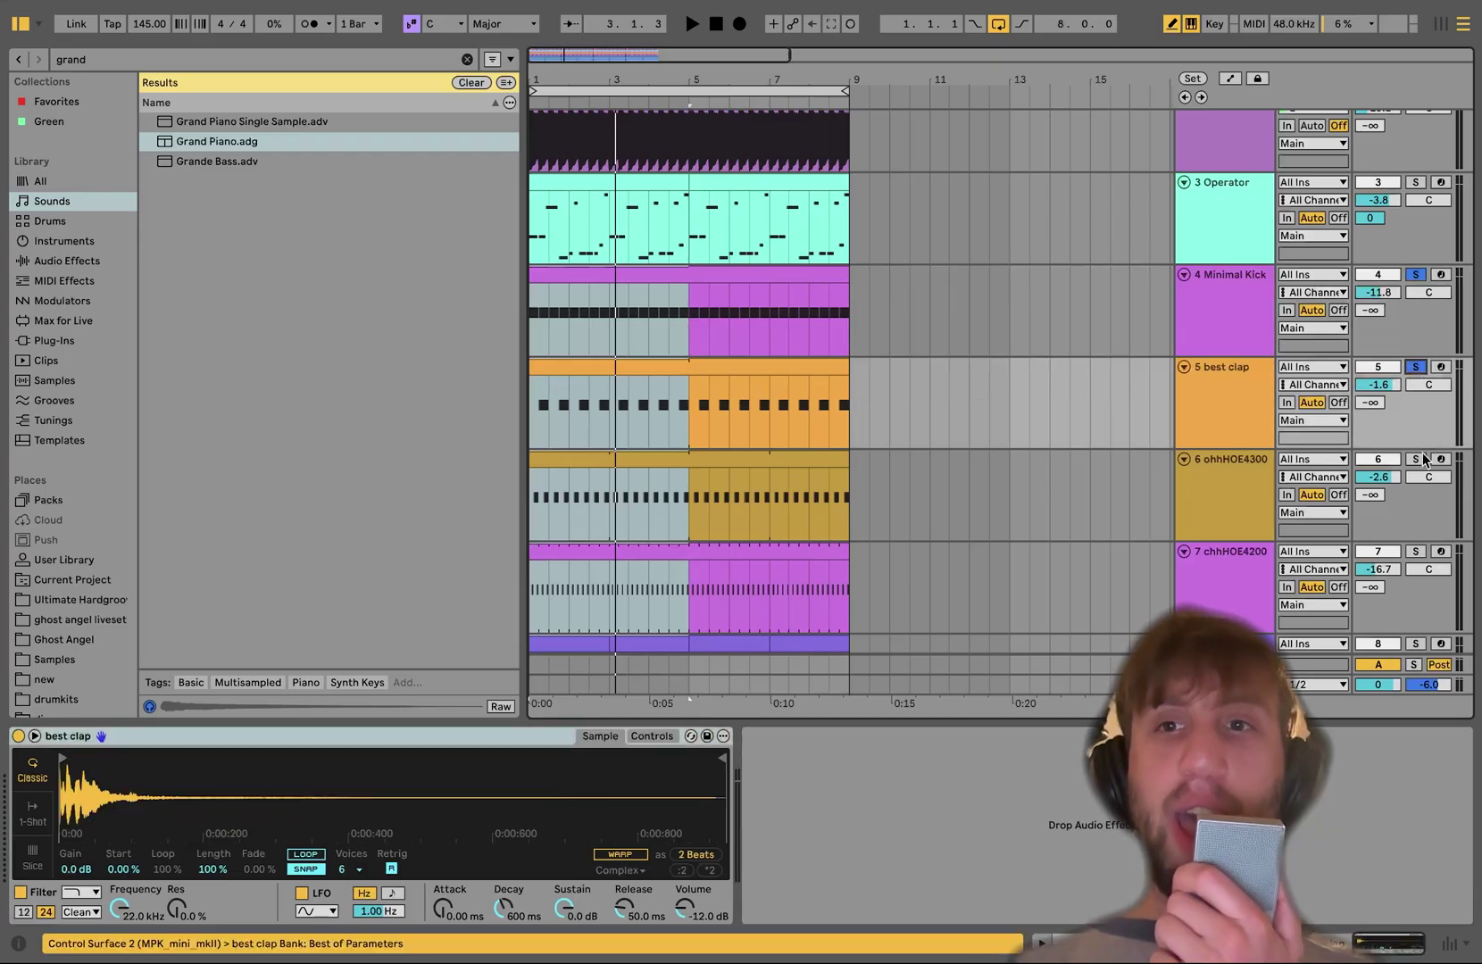
click(1415, 459)
key(space)
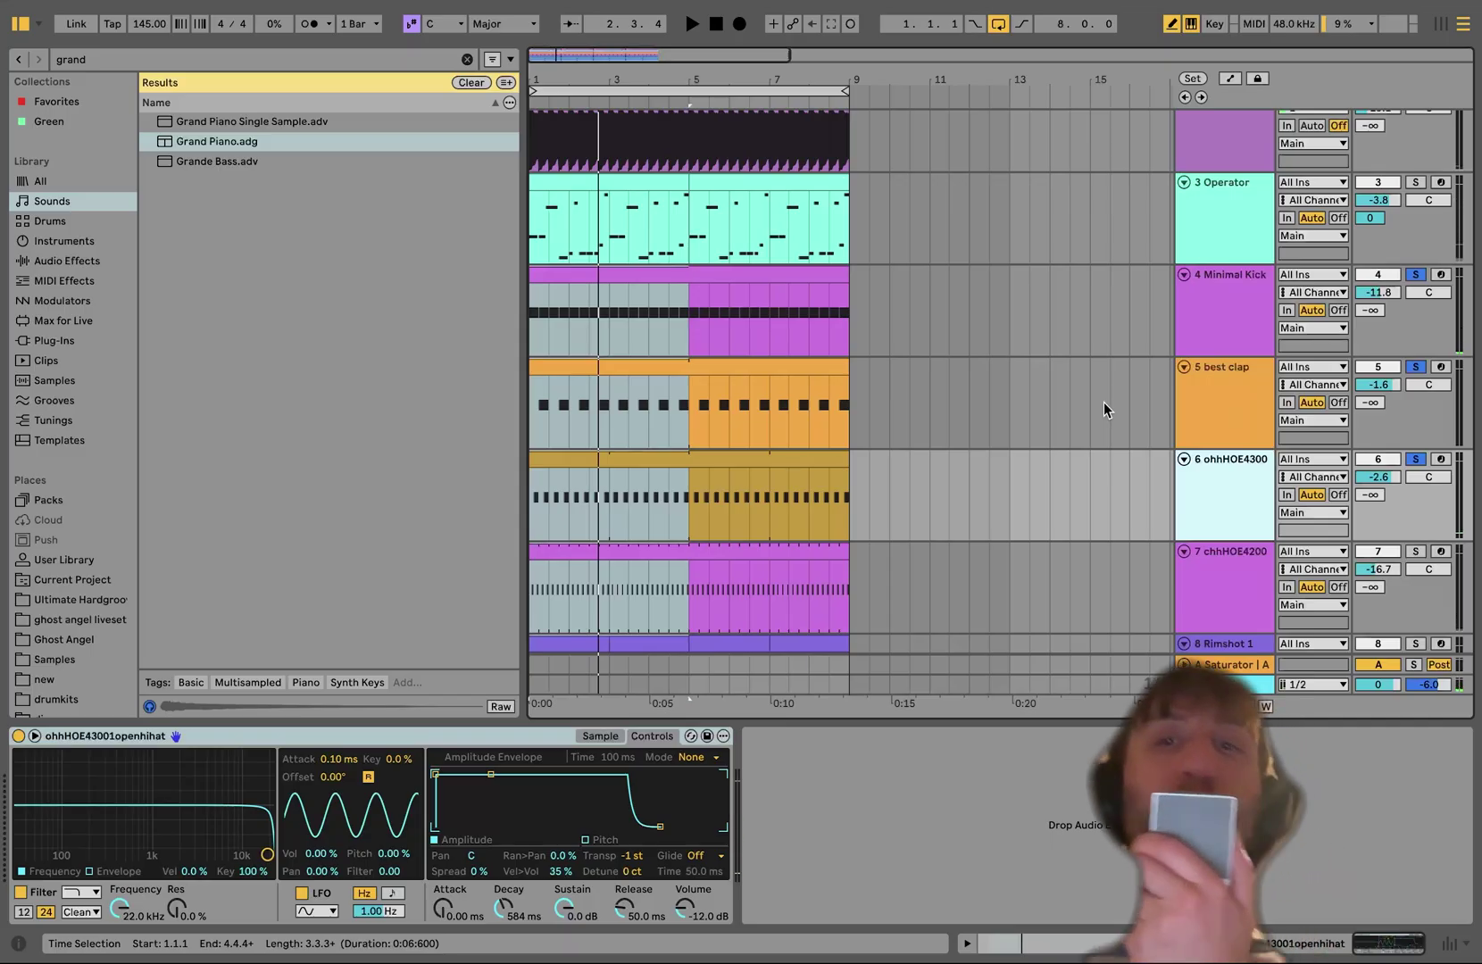
Solo only the Minimal Kick track and play it with its EQ Eight and Saturator bypassed.
click(1180, 350)
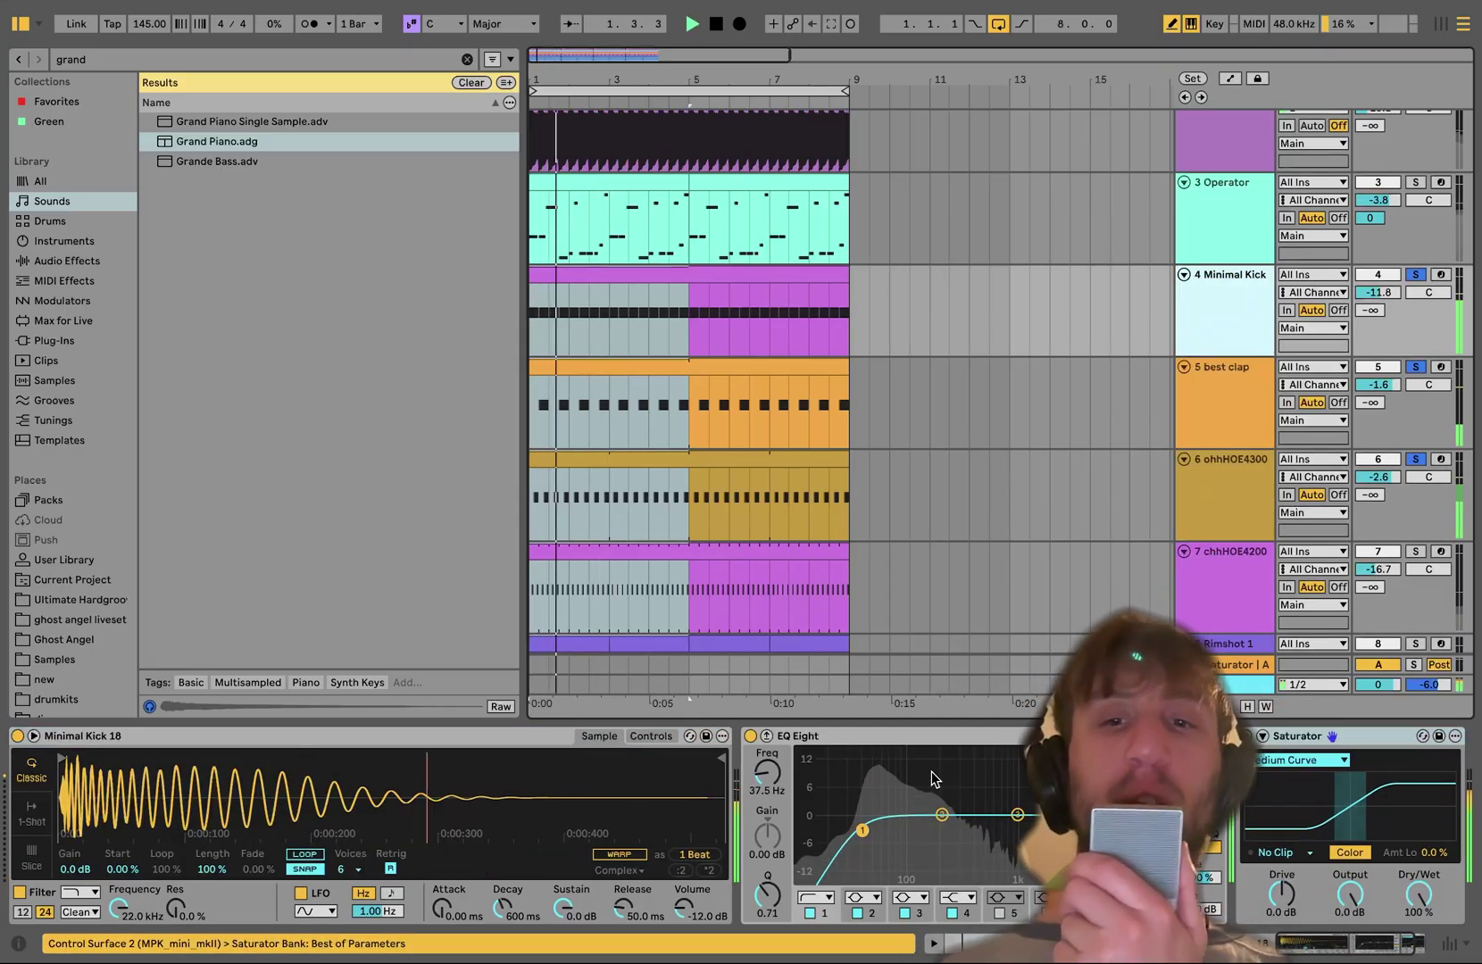
click(1413, 276)
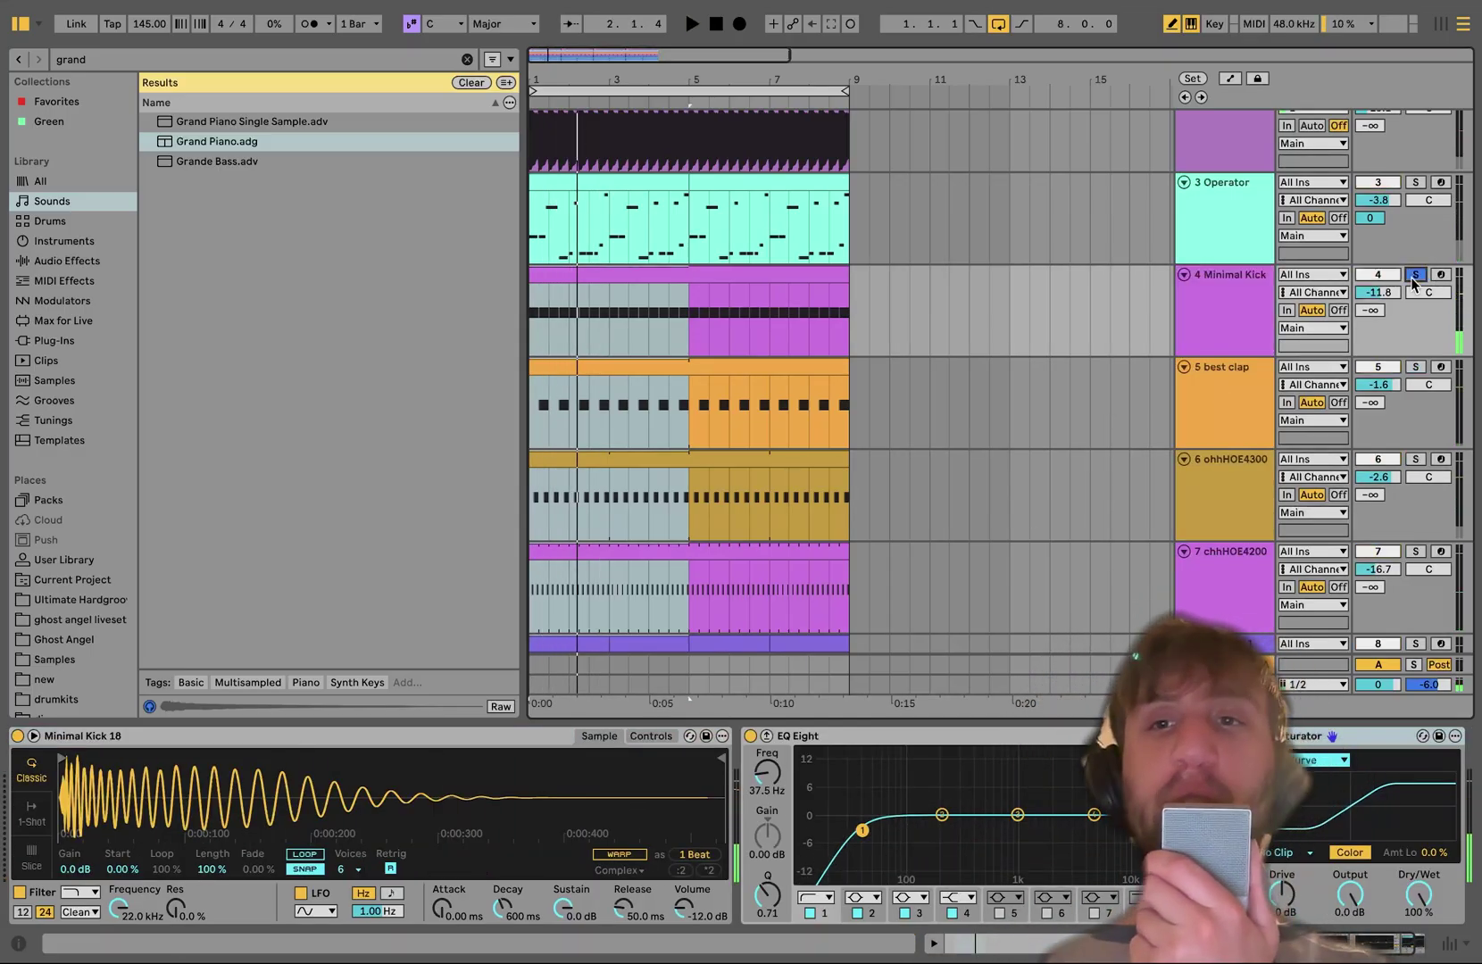
key(space)
click(749, 736)
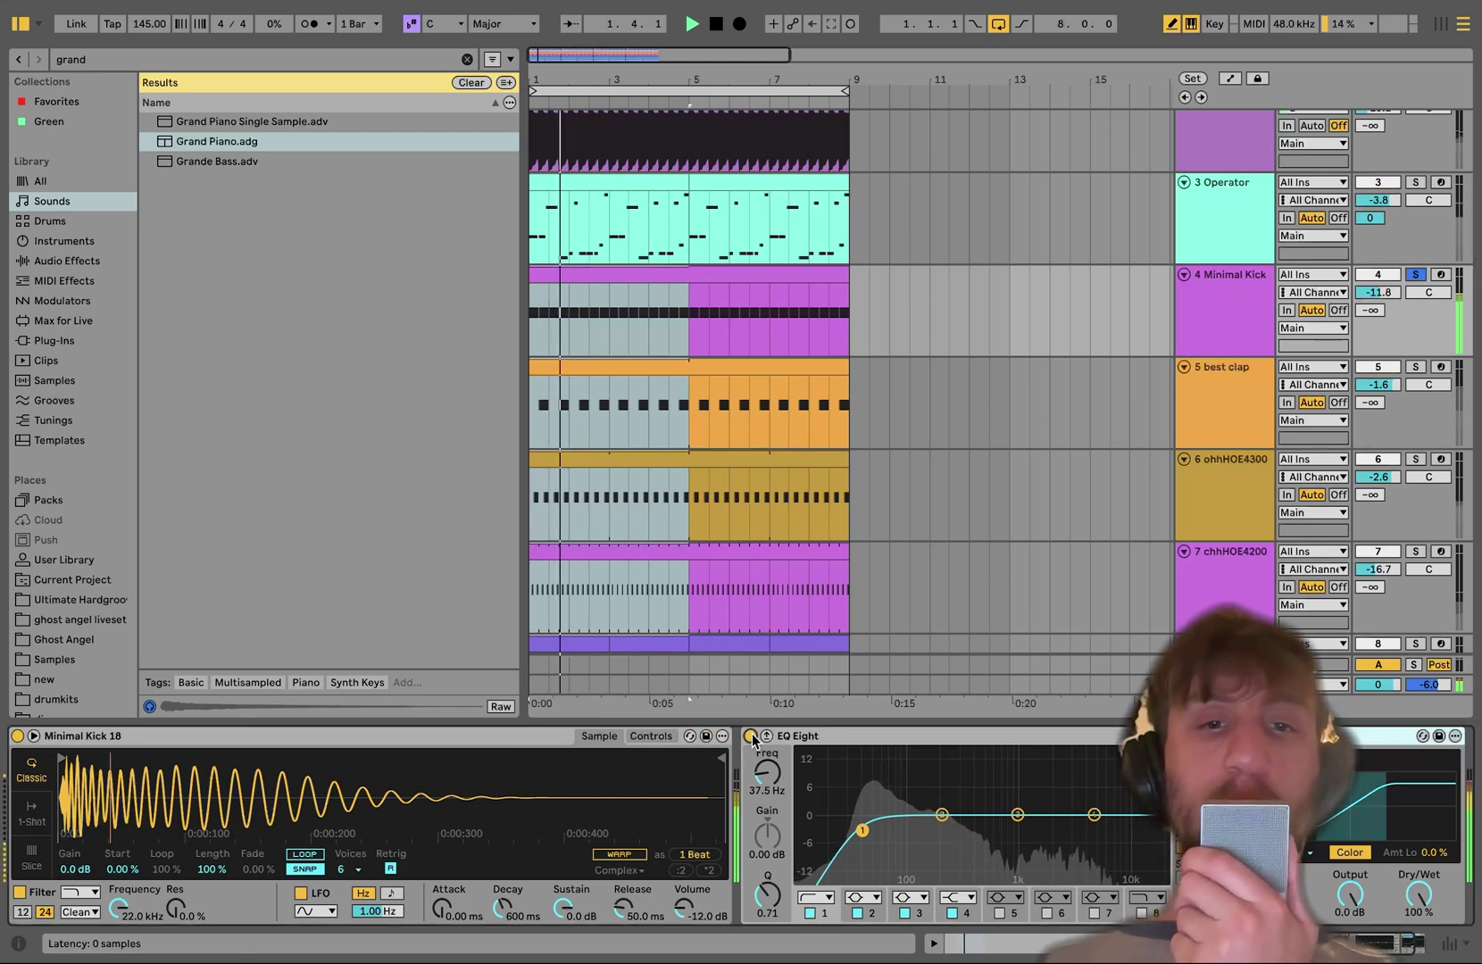
click(1331, 735)
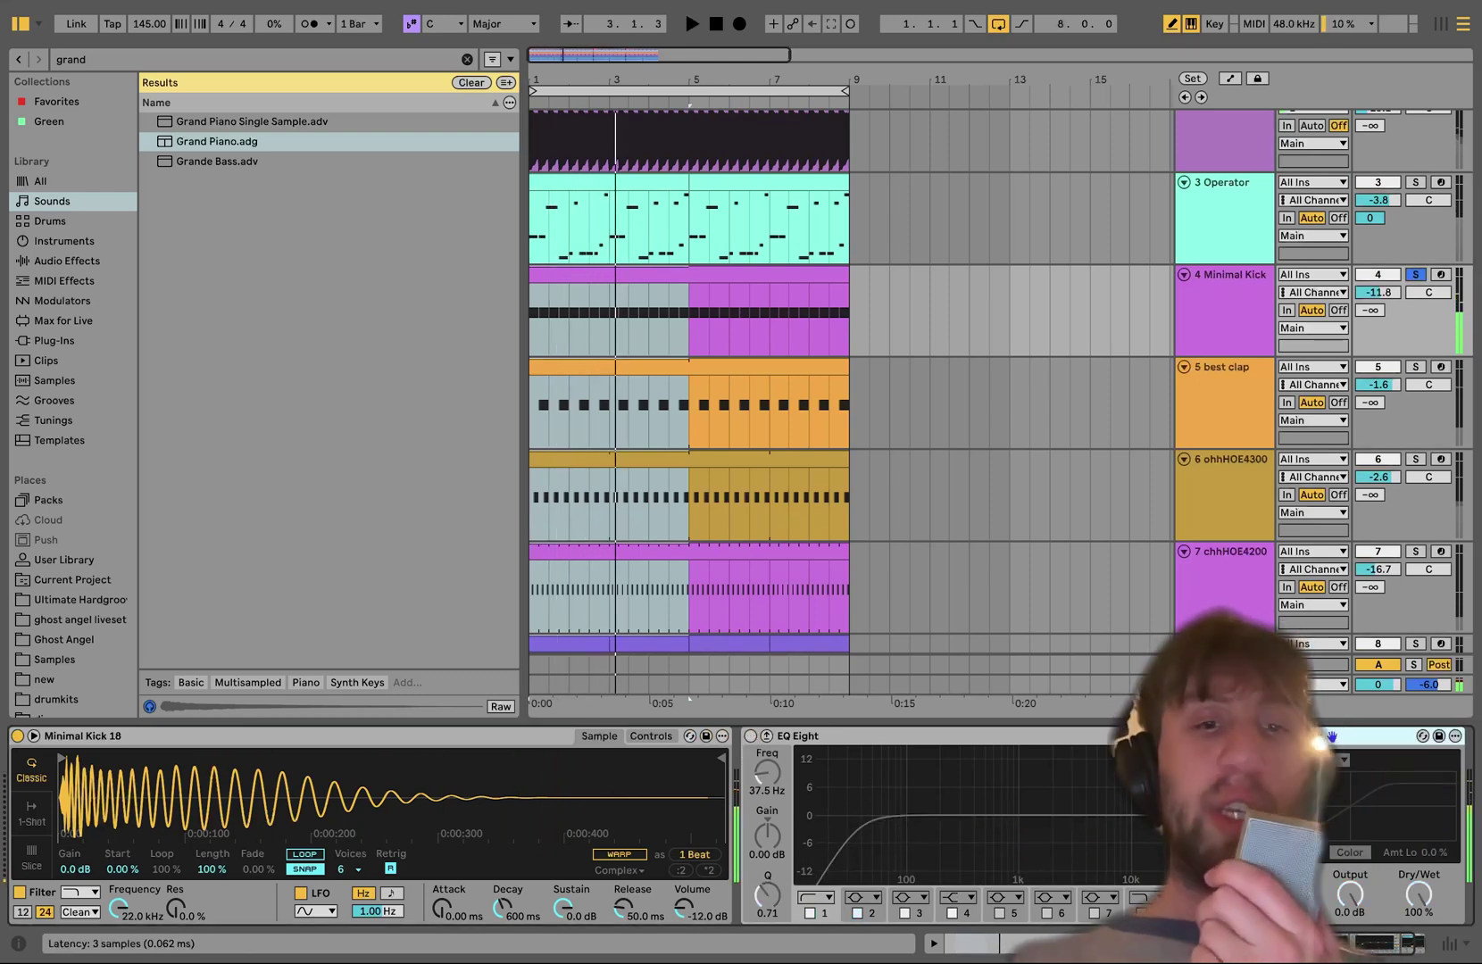
Turn the Minimal Kick's EQ Eight and Saturator back on and play the soloed kick through them.
click(750, 736)
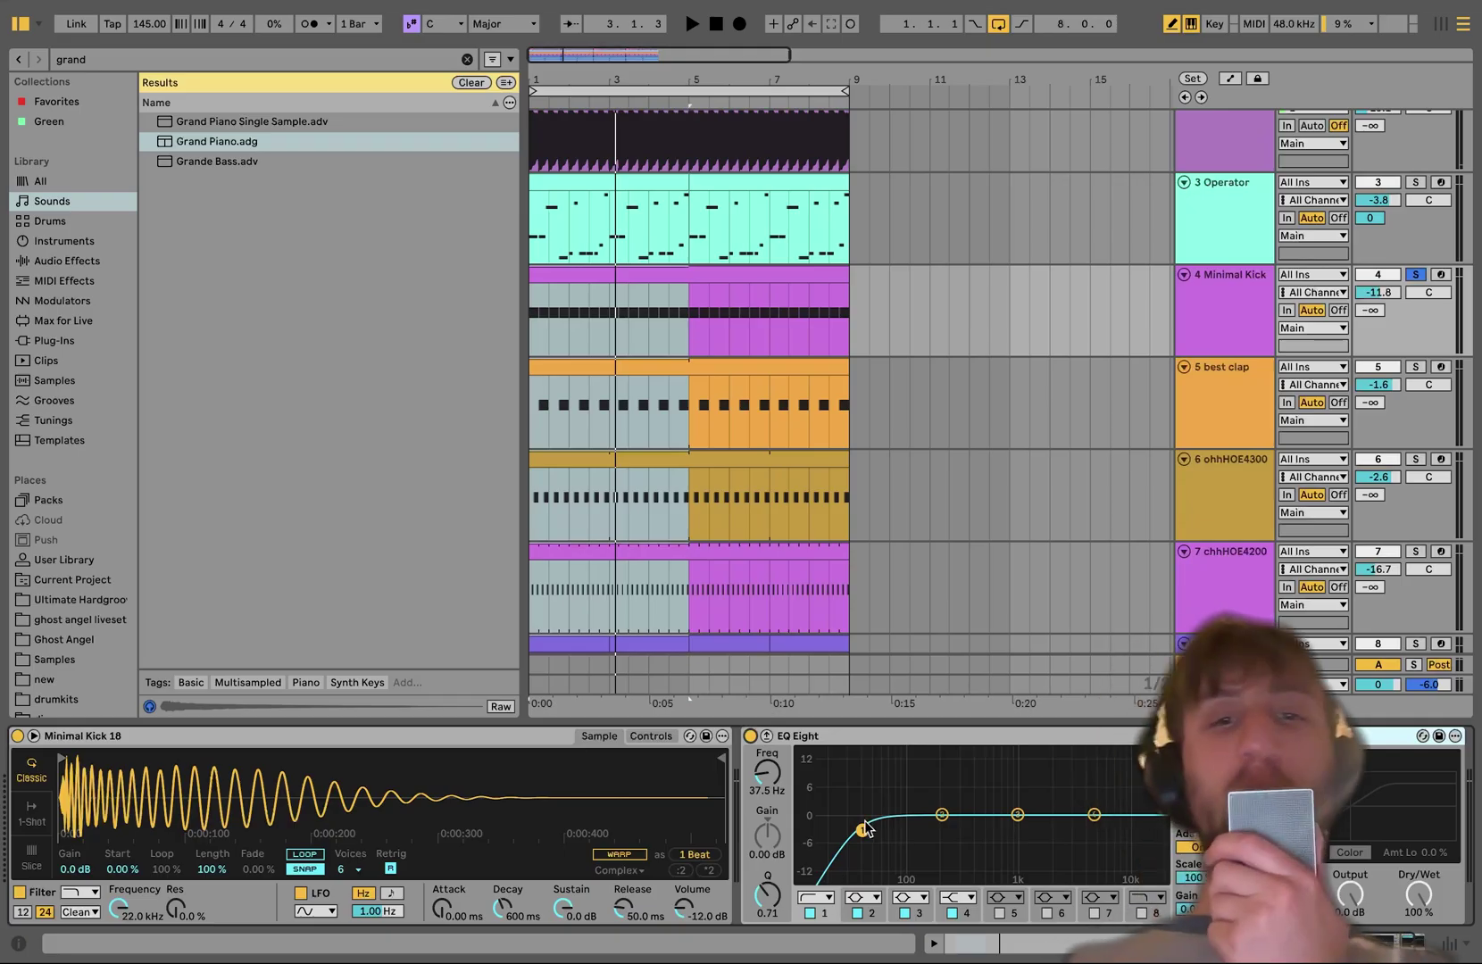
key(space)
click(1244, 736)
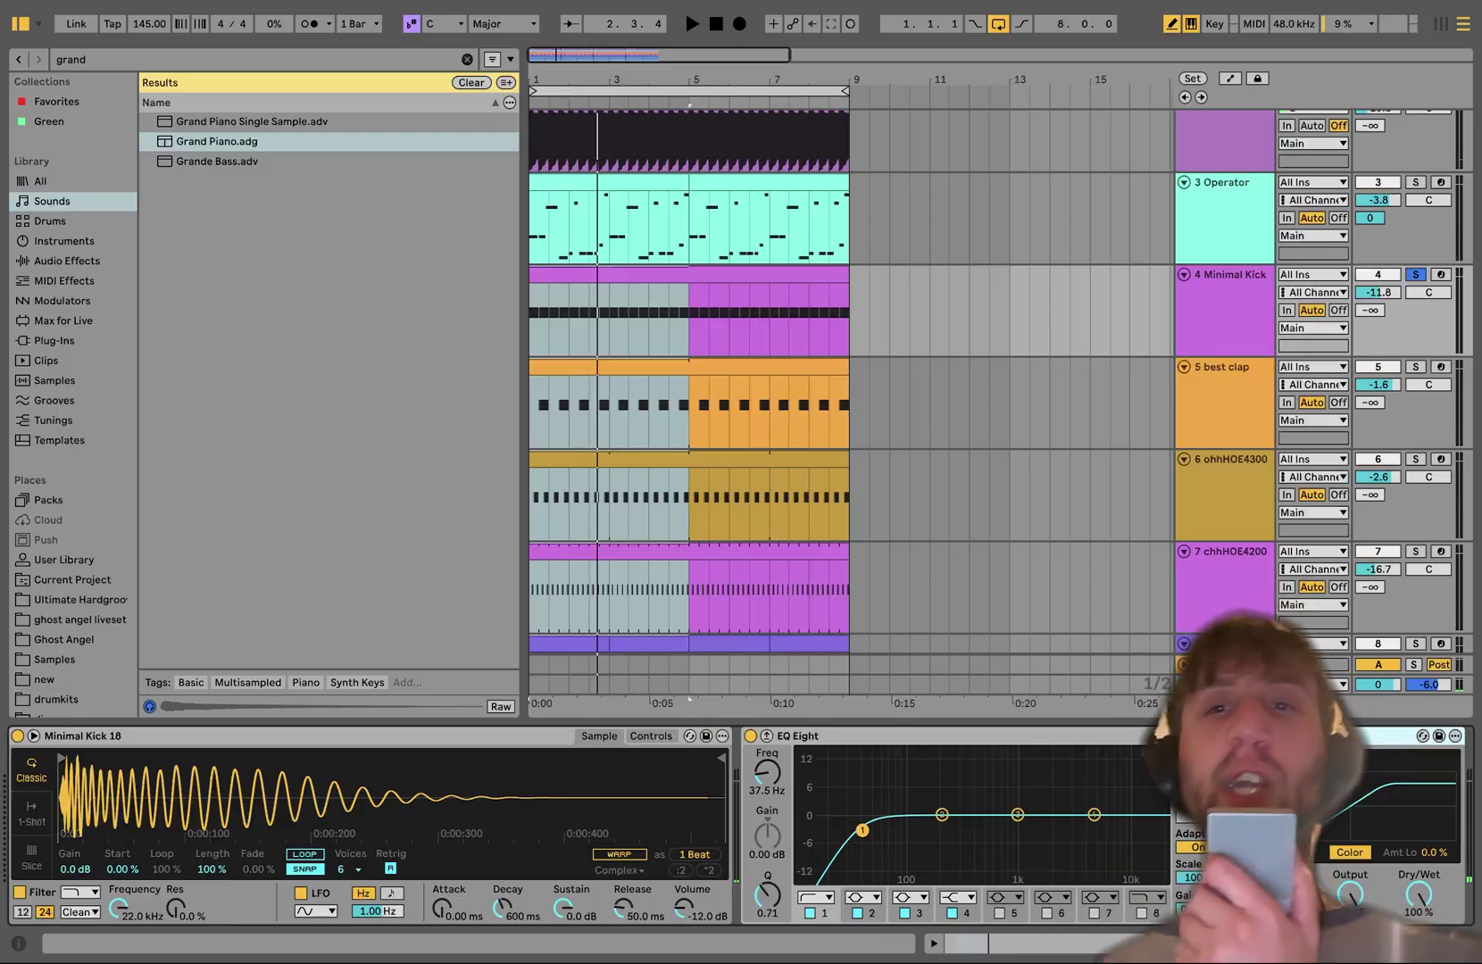
click(1415, 275)
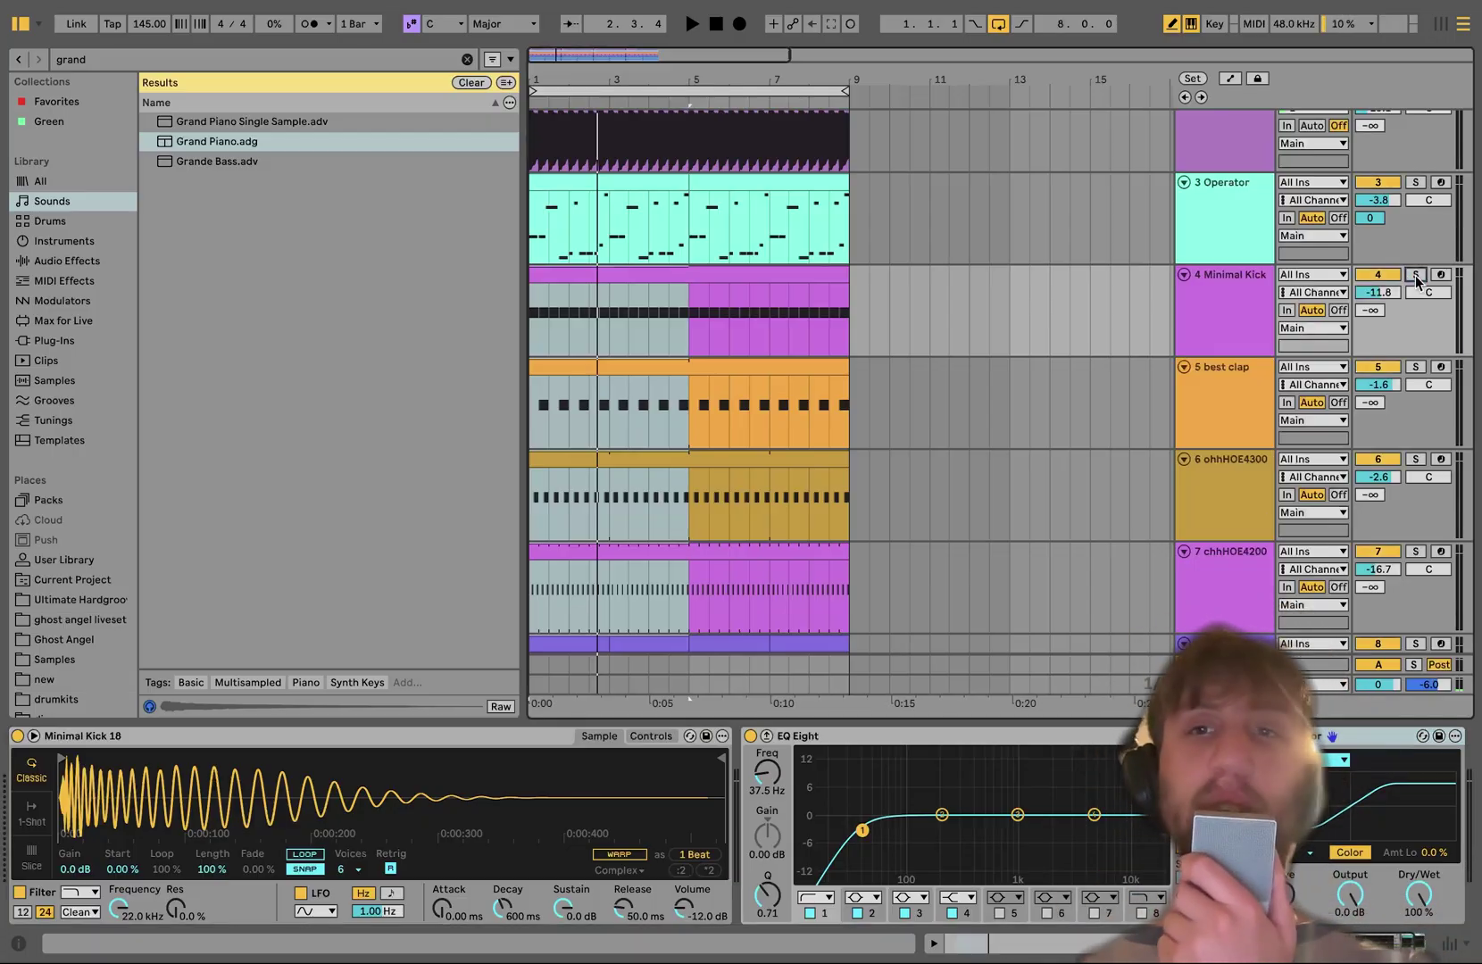
key(space)
click(1416, 275)
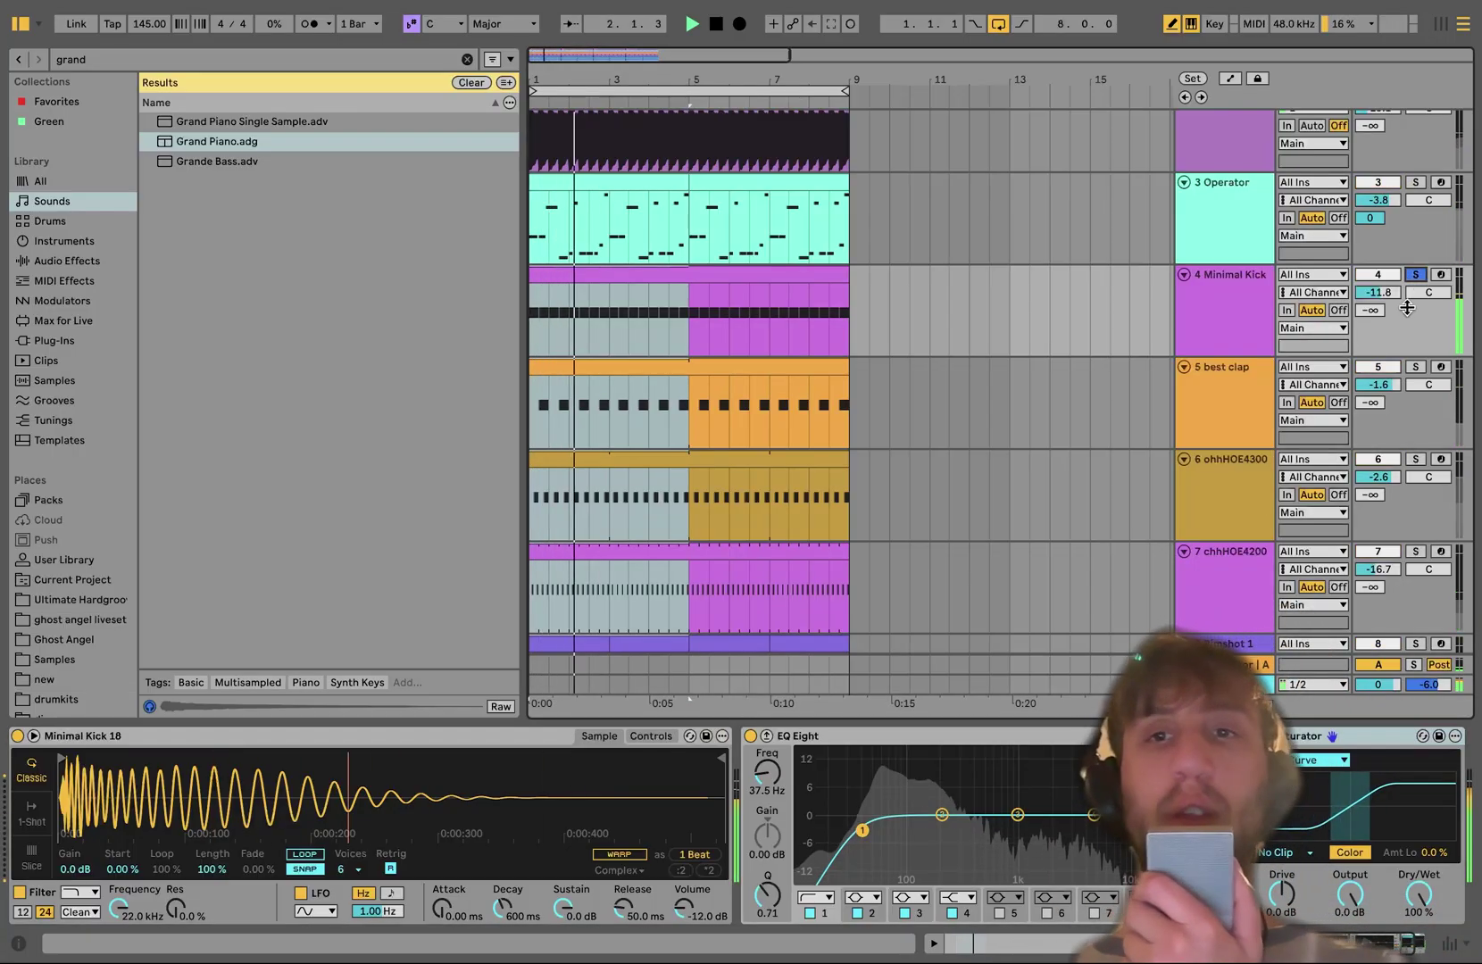
Solo only the best clap track and play it with its sampler device shown.
click(1414, 367)
key(space)
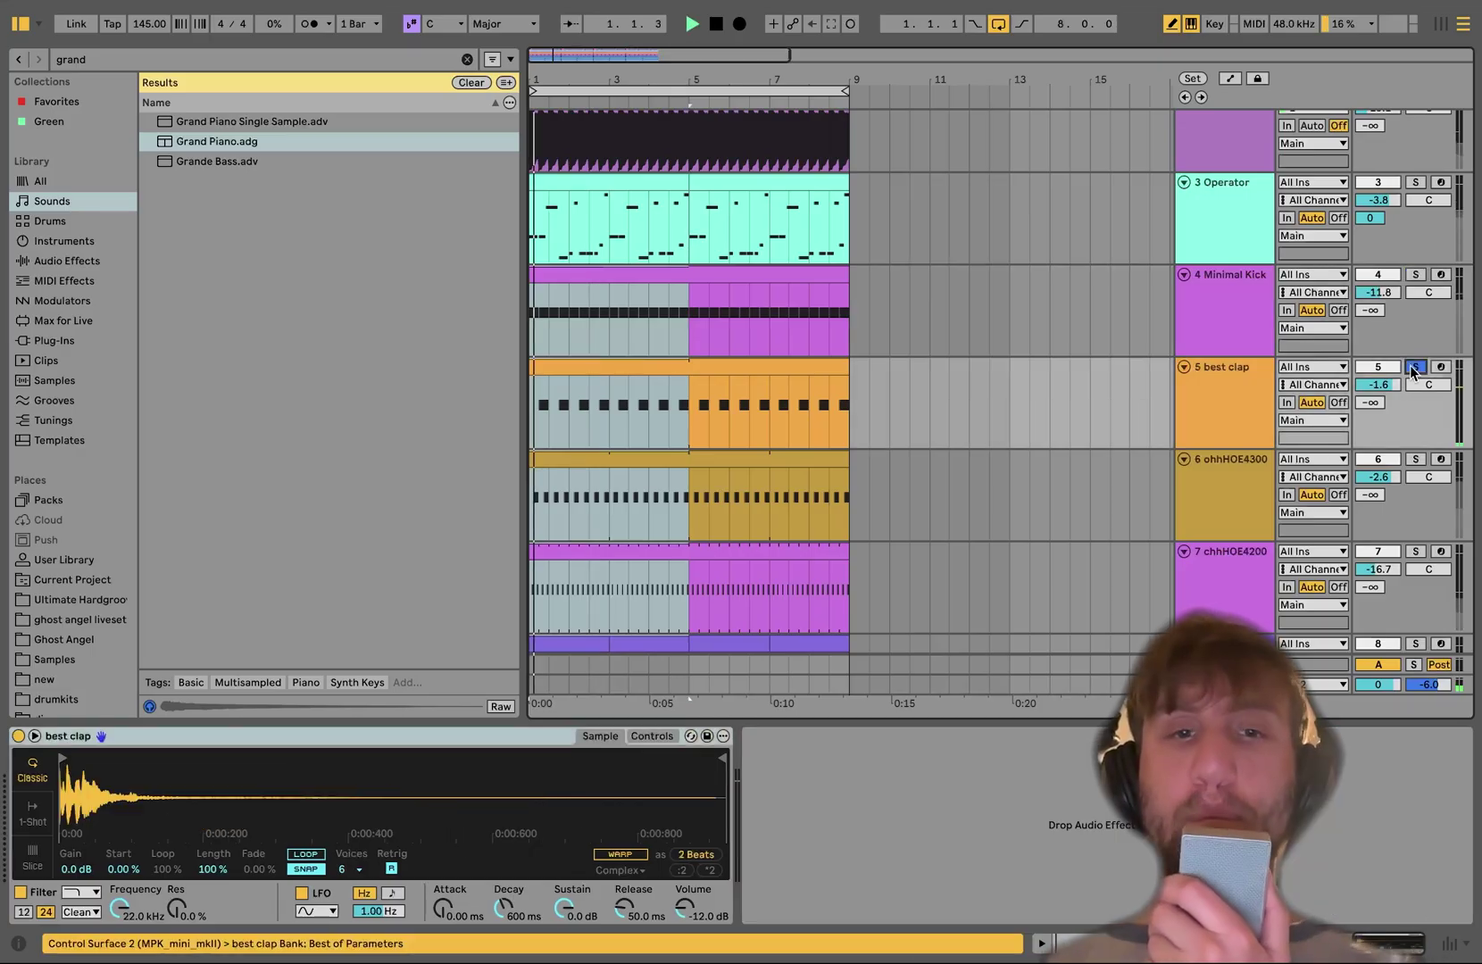
click(1235, 415)
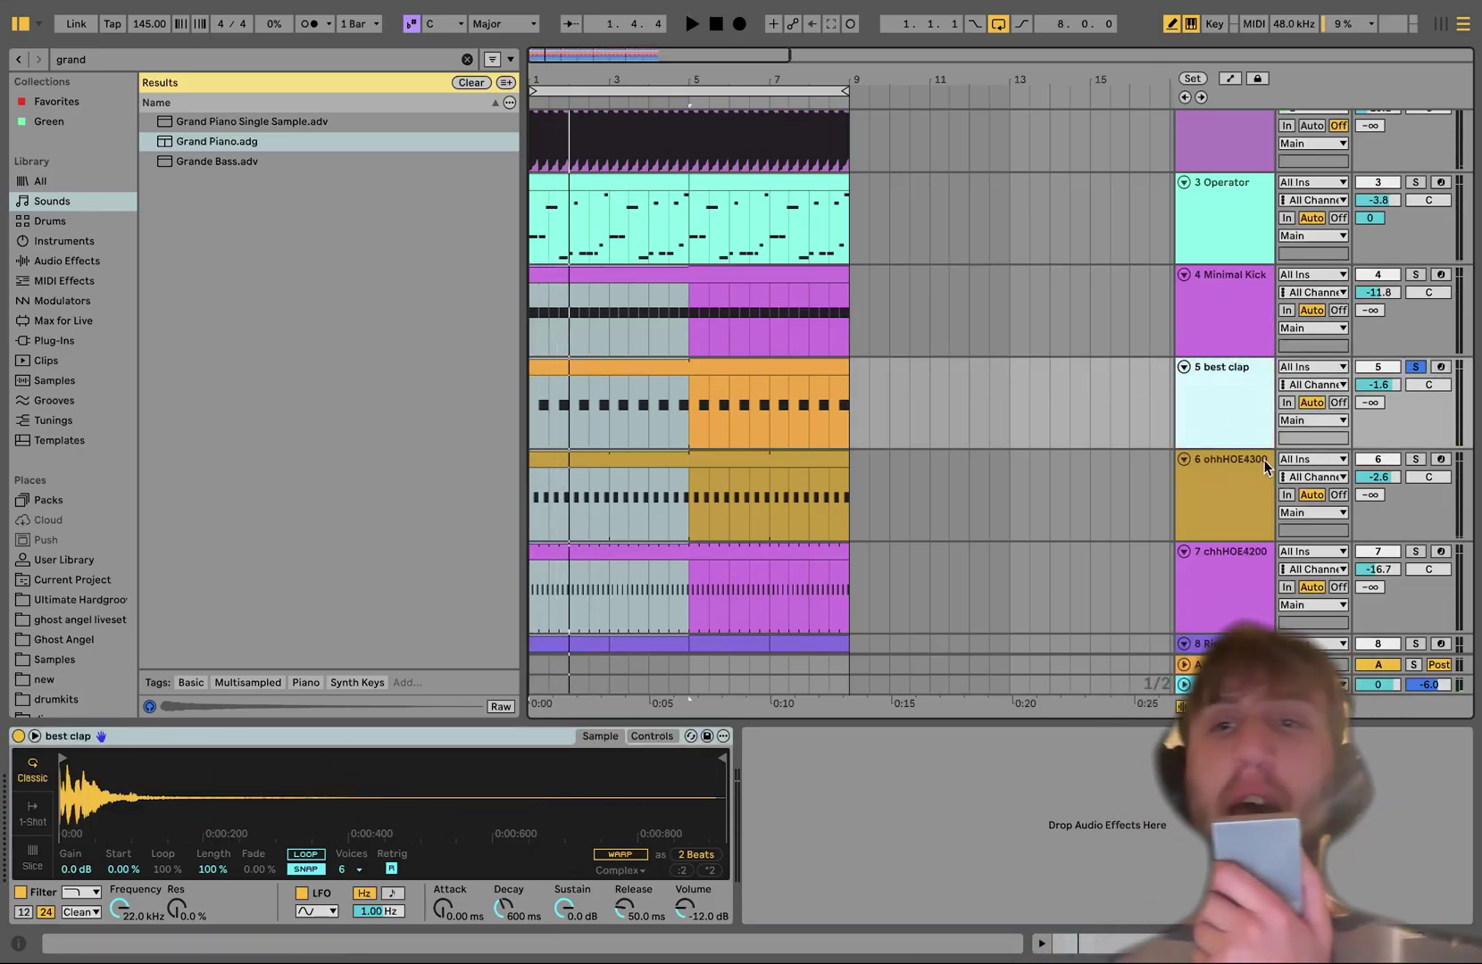
Solo only the ohhHOE4300 open hi-hat track, play it, and view its sampler's sample and control pages.
click(1415, 459)
key(space)
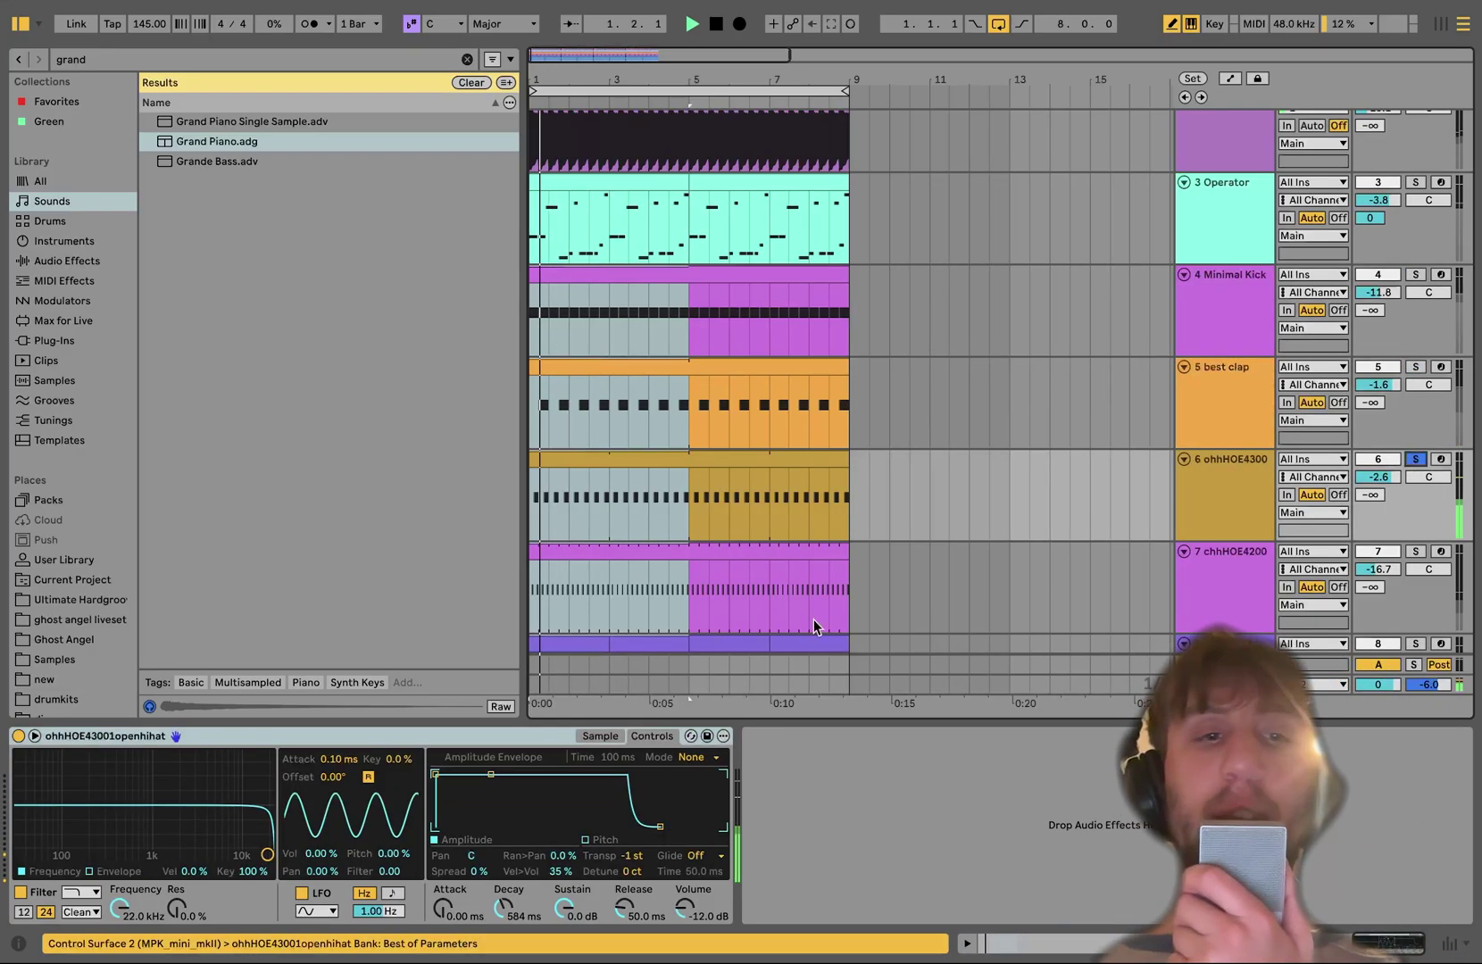
click(587, 735)
click(589, 462)
click(644, 738)
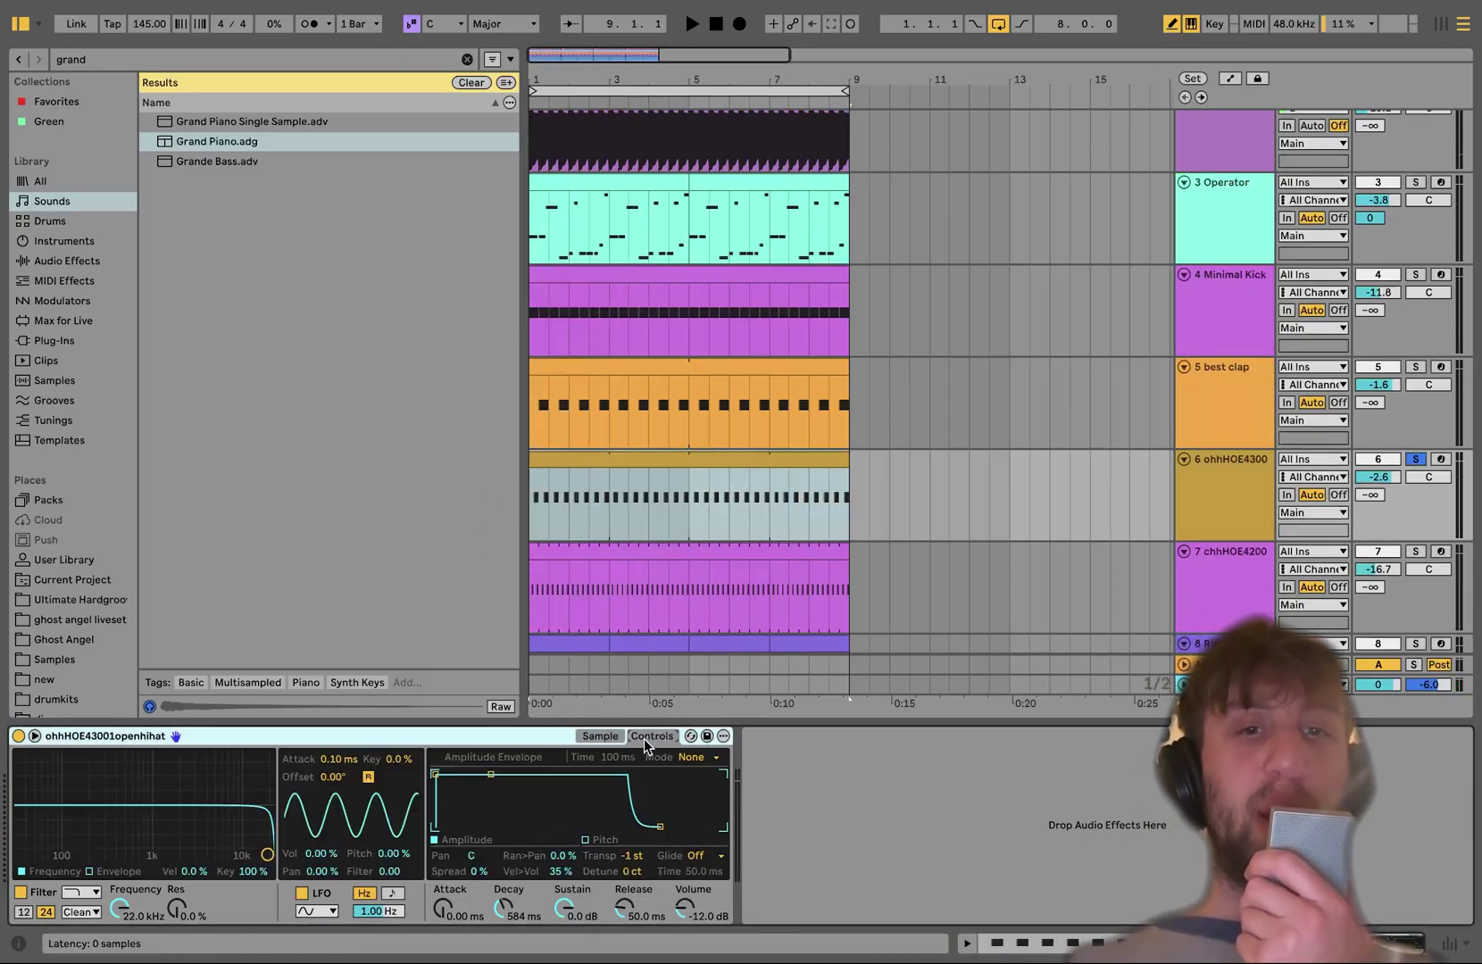
Play the Minimal Kick, best clap and ohhHOE4300 tracks soloed as a group, then release their solos.
click(1207, 500)
shift+click(1214, 296)
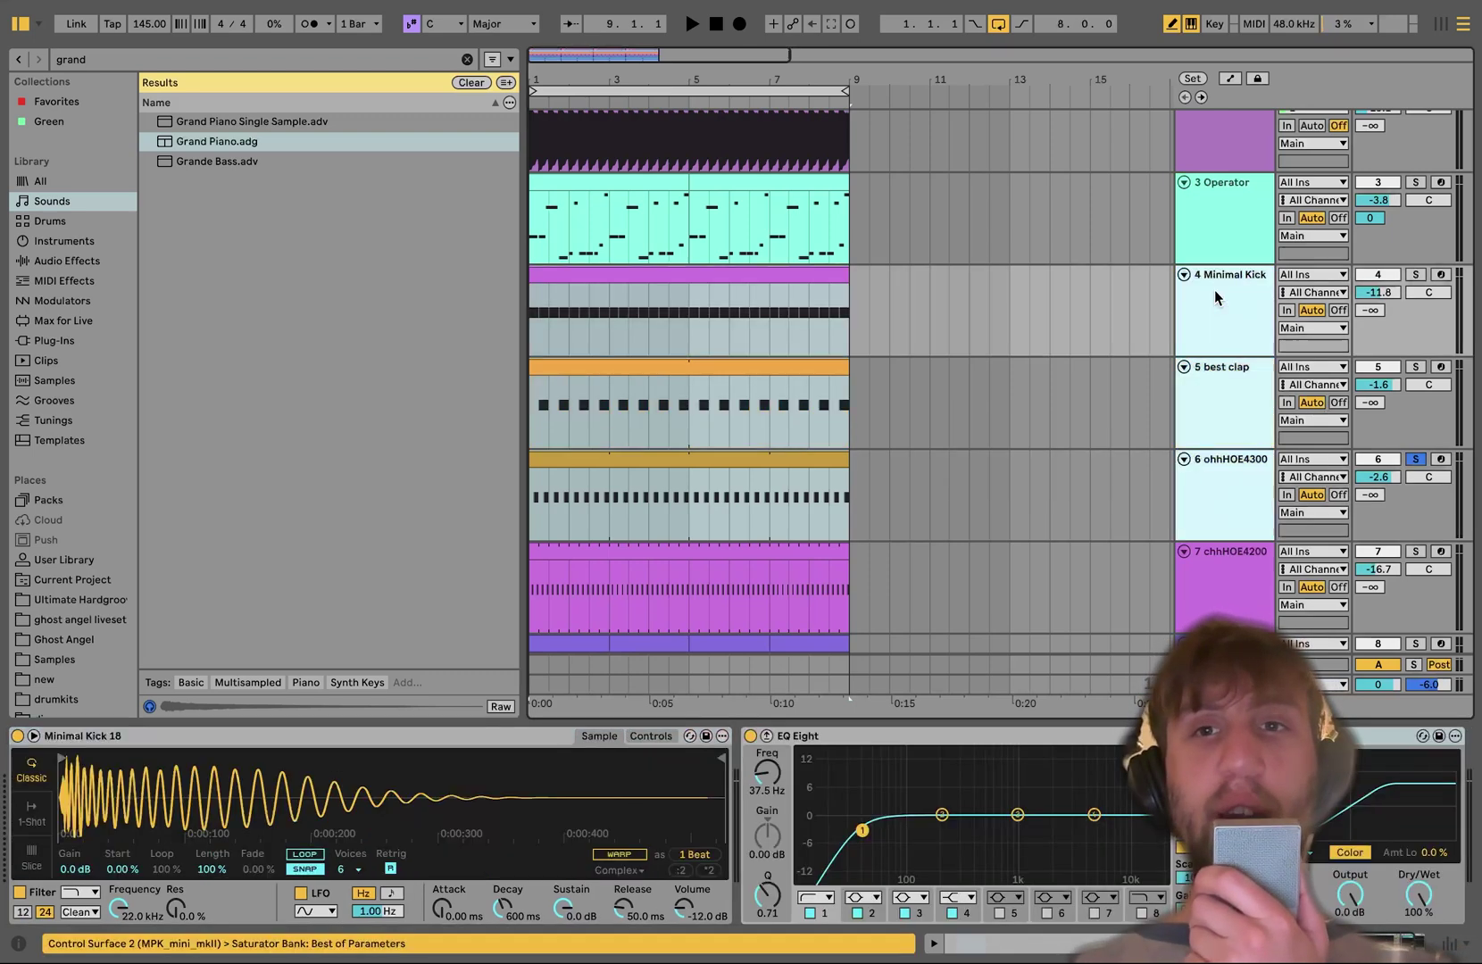
click(1415, 274)
key(space)
scroll(1413, 277, down, 3)
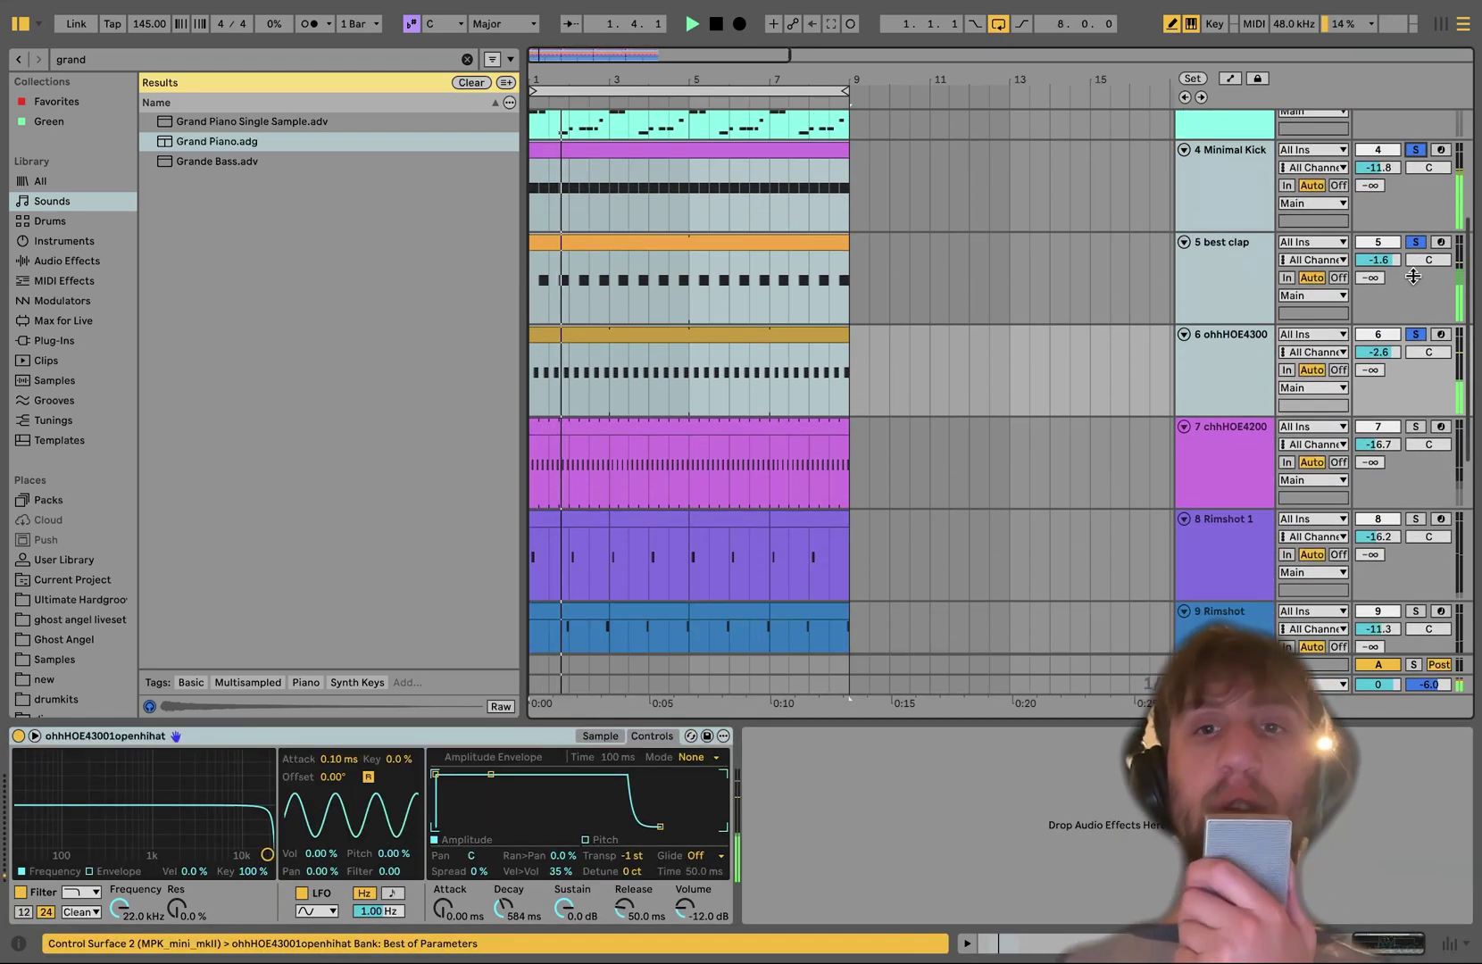
scroll(1413, 277, down, 2)
click(1415, 277)
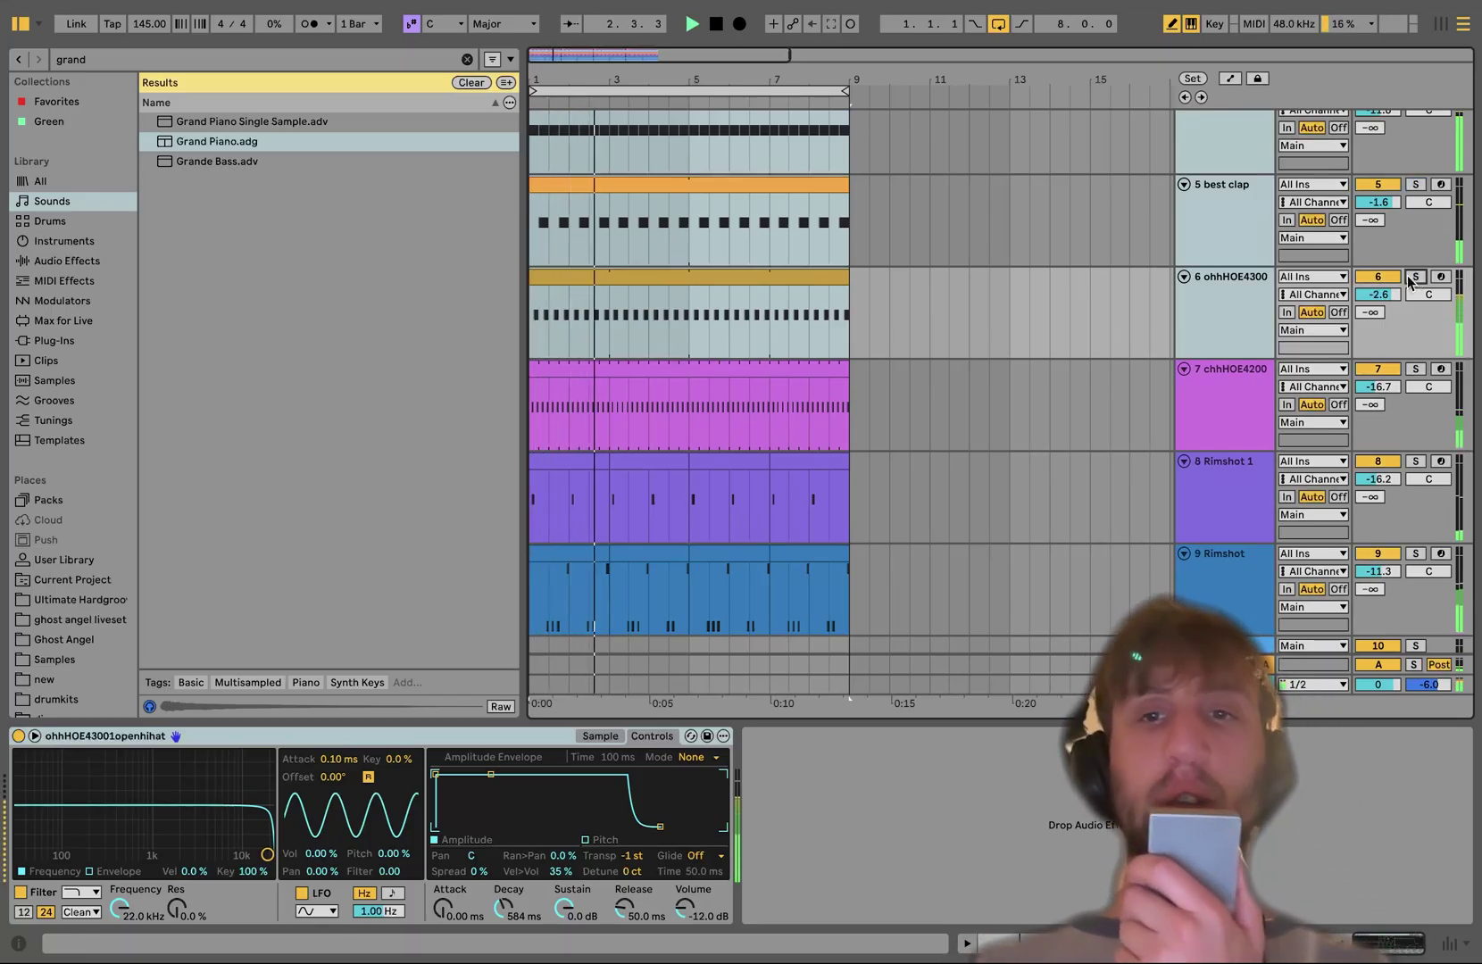
Solo the chhHOE4200, Rimshot 1 and Rimshot tracks together and play them.
click(1227, 412)
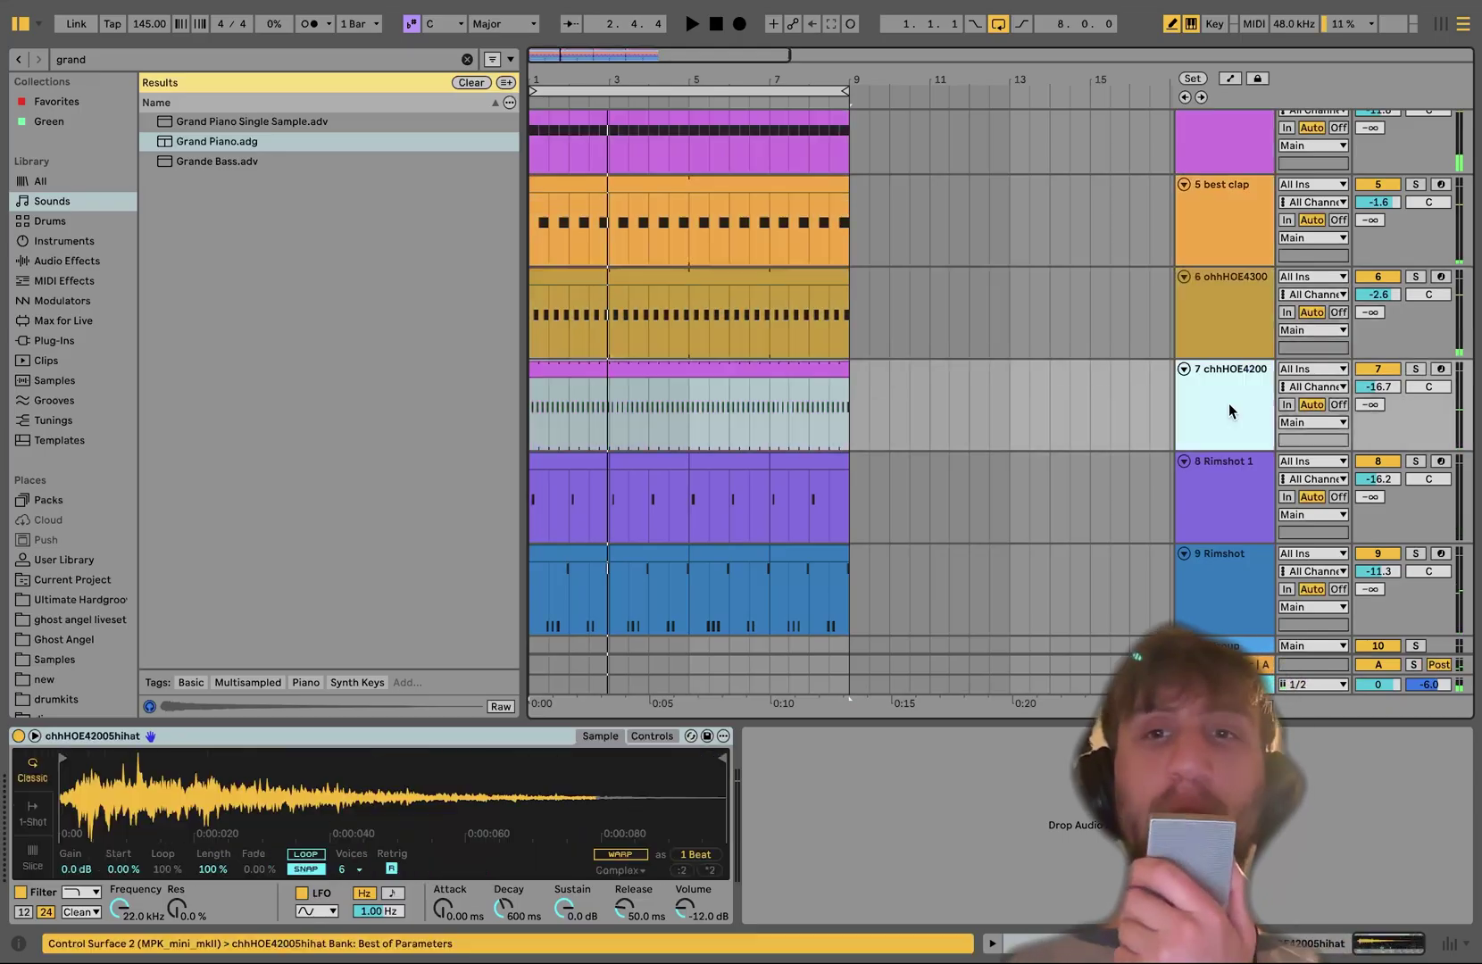
shift+click(1225, 576)
click(1414, 369)
key(space)
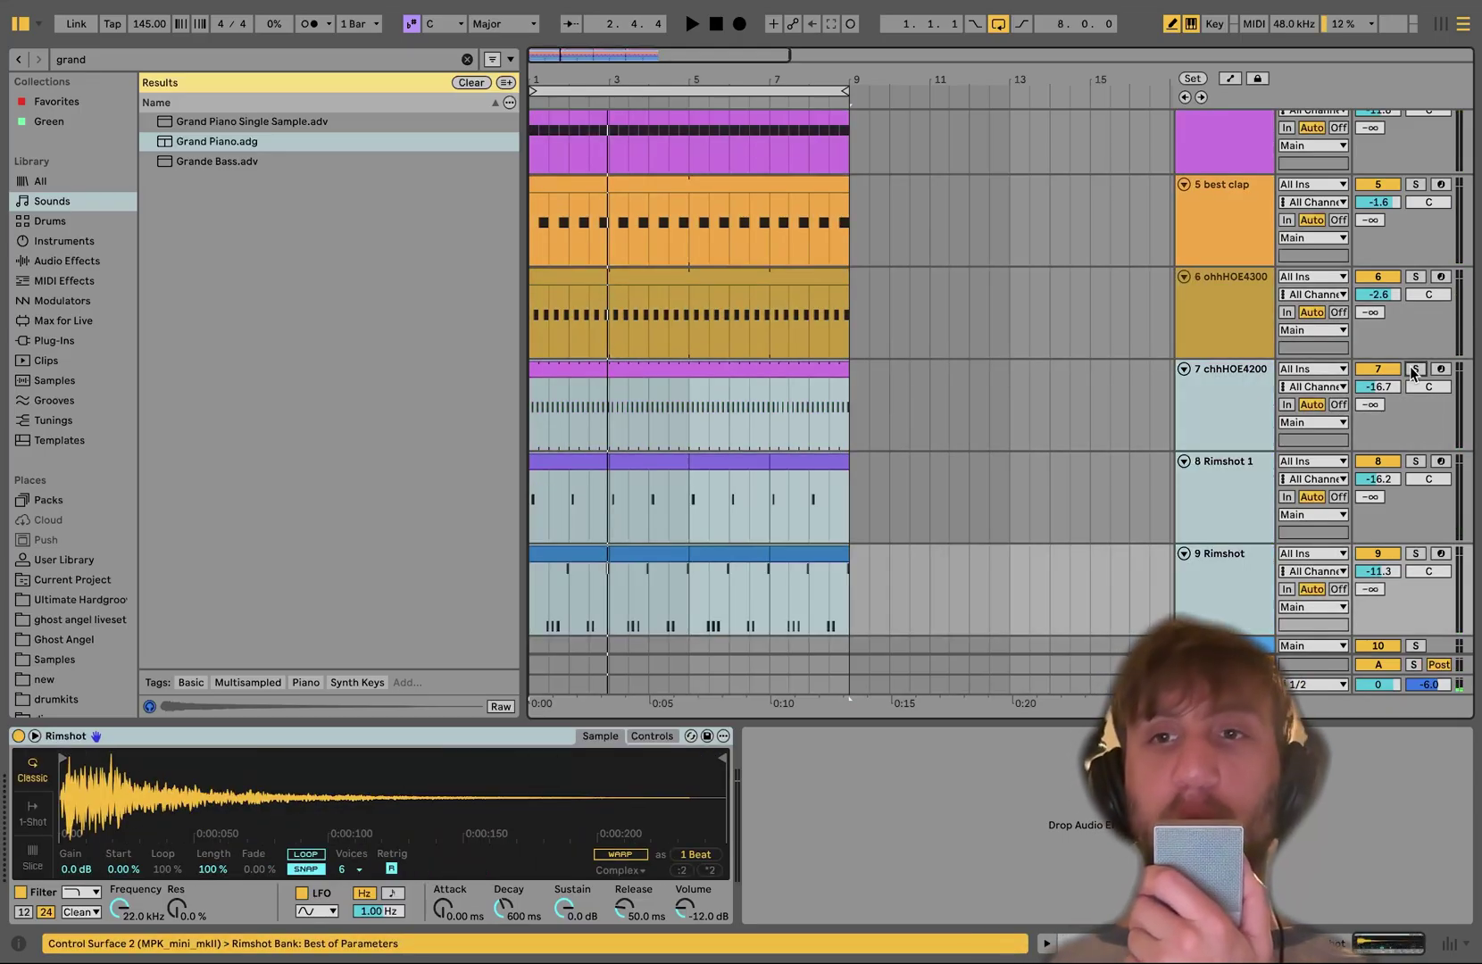
Add the ohhHOE4300 and Minimal Kick tracks to the soloed hi-hat and rimshots and play them together.
click(1416, 277)
scroll(1419, 275, up, 4)
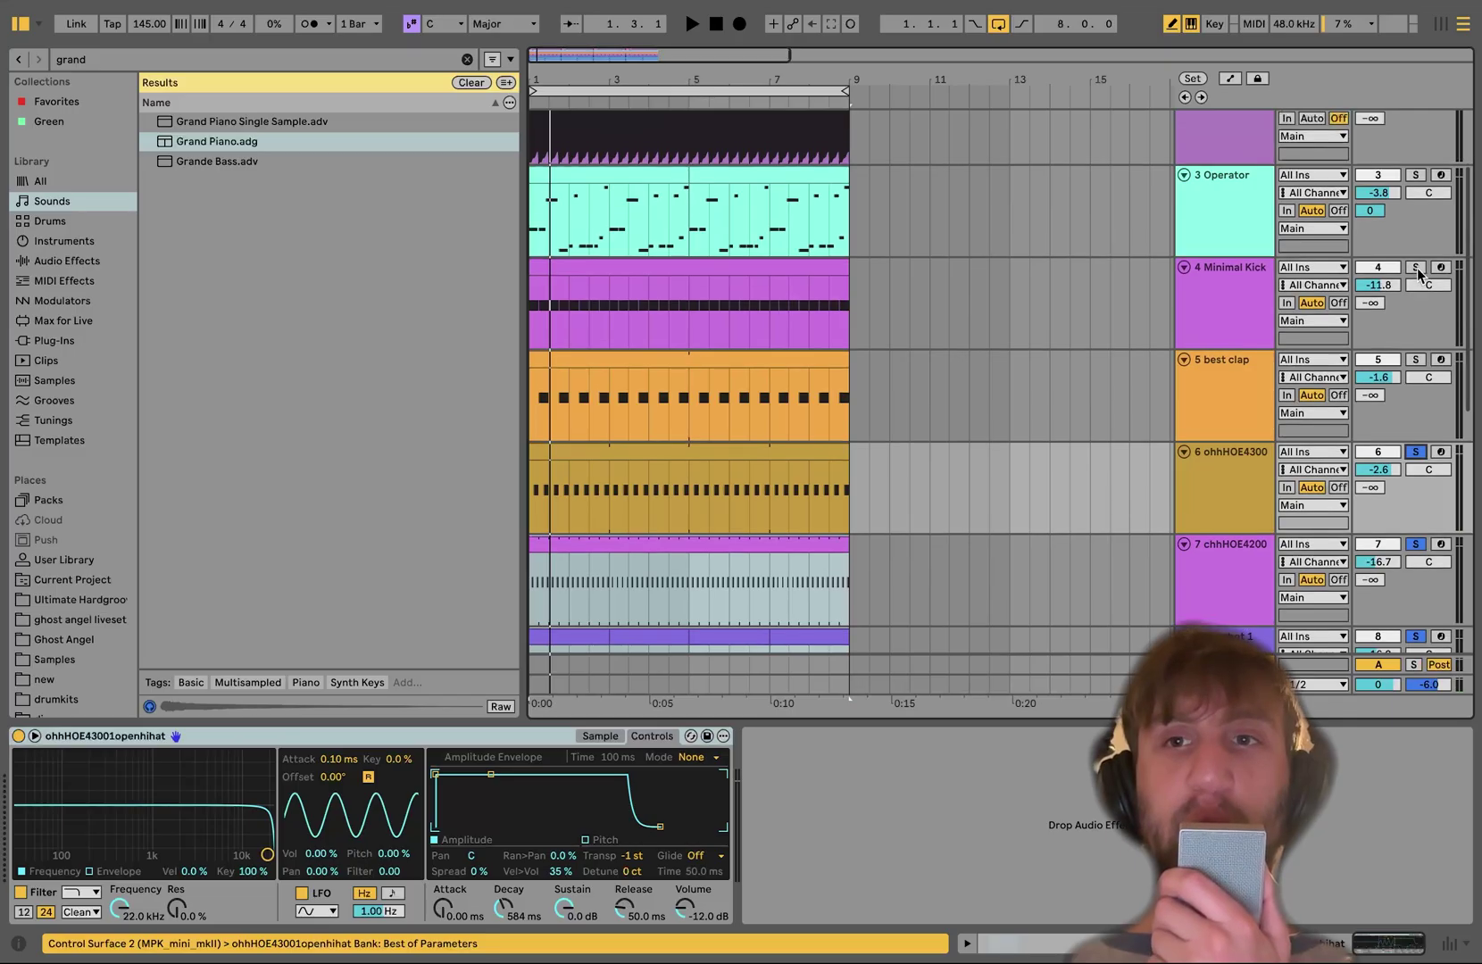
click(1416, 273)
key(space)
scroll(1392, 349, down, 4)
scroll(1392, 349, down, 2)
Solo only the chhHOE4200 closed hi-hat track and play it with its MIDI clip's notes open.
click(1241, 293)
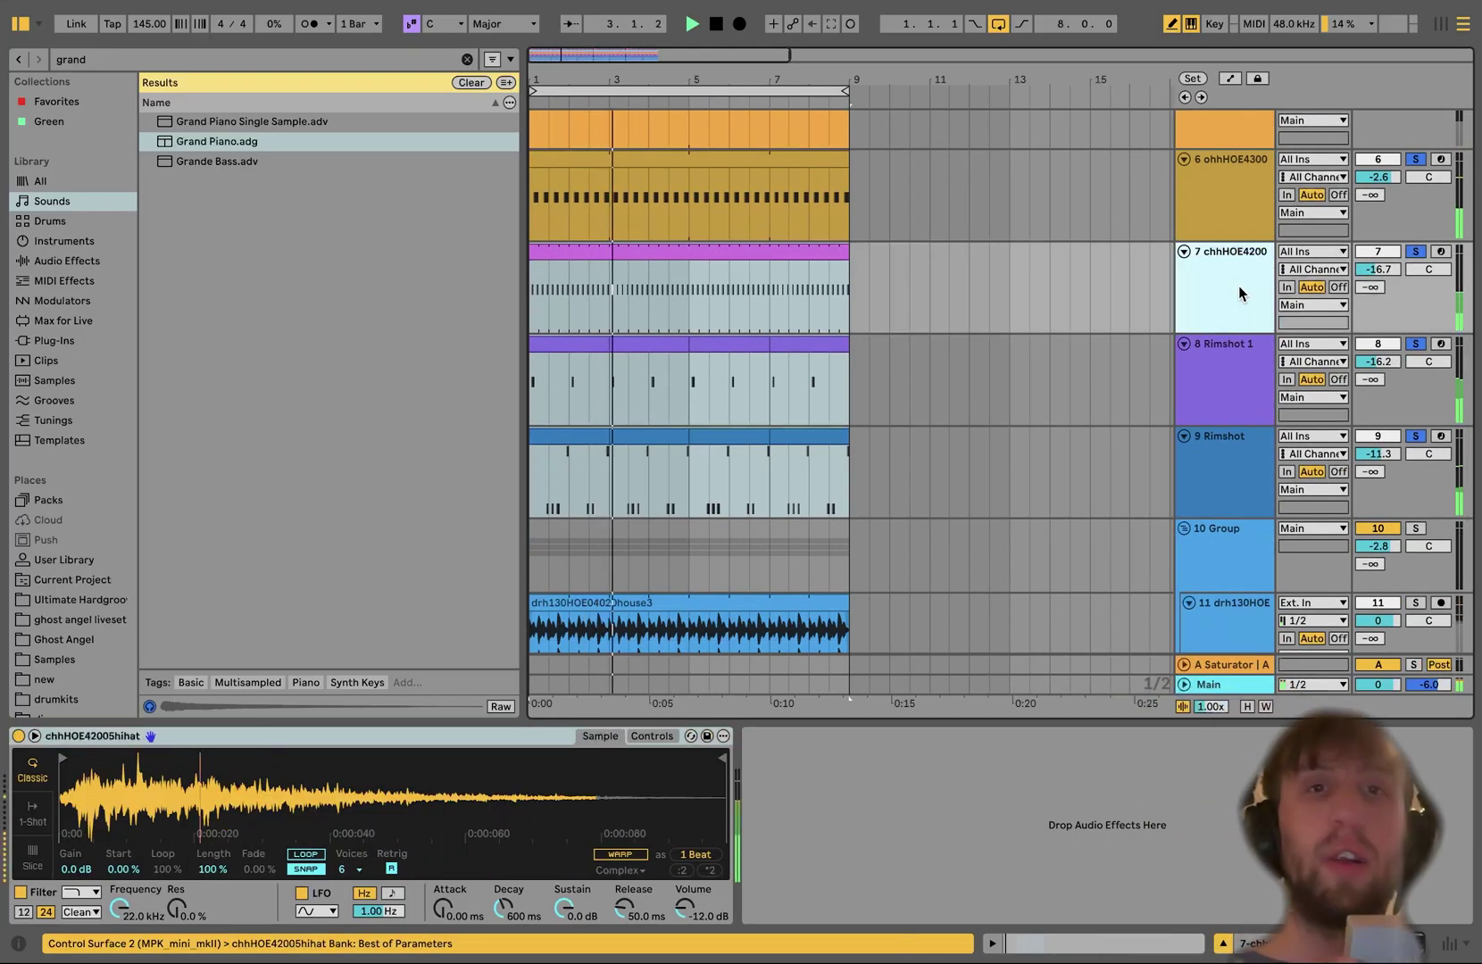
click(1423, 252)
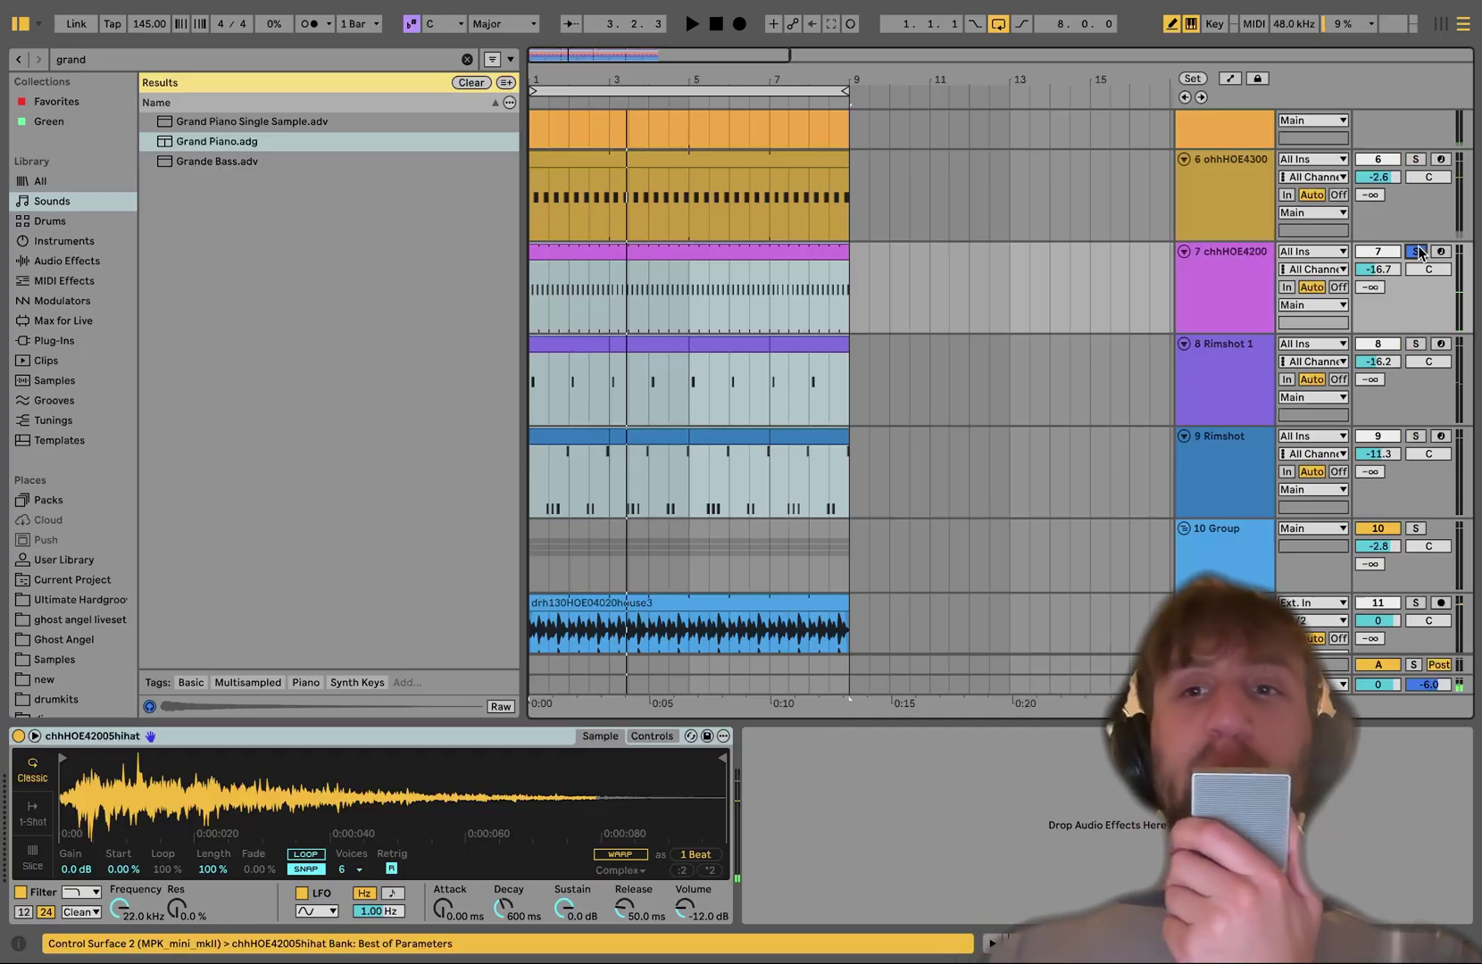
double_click(728, 248)
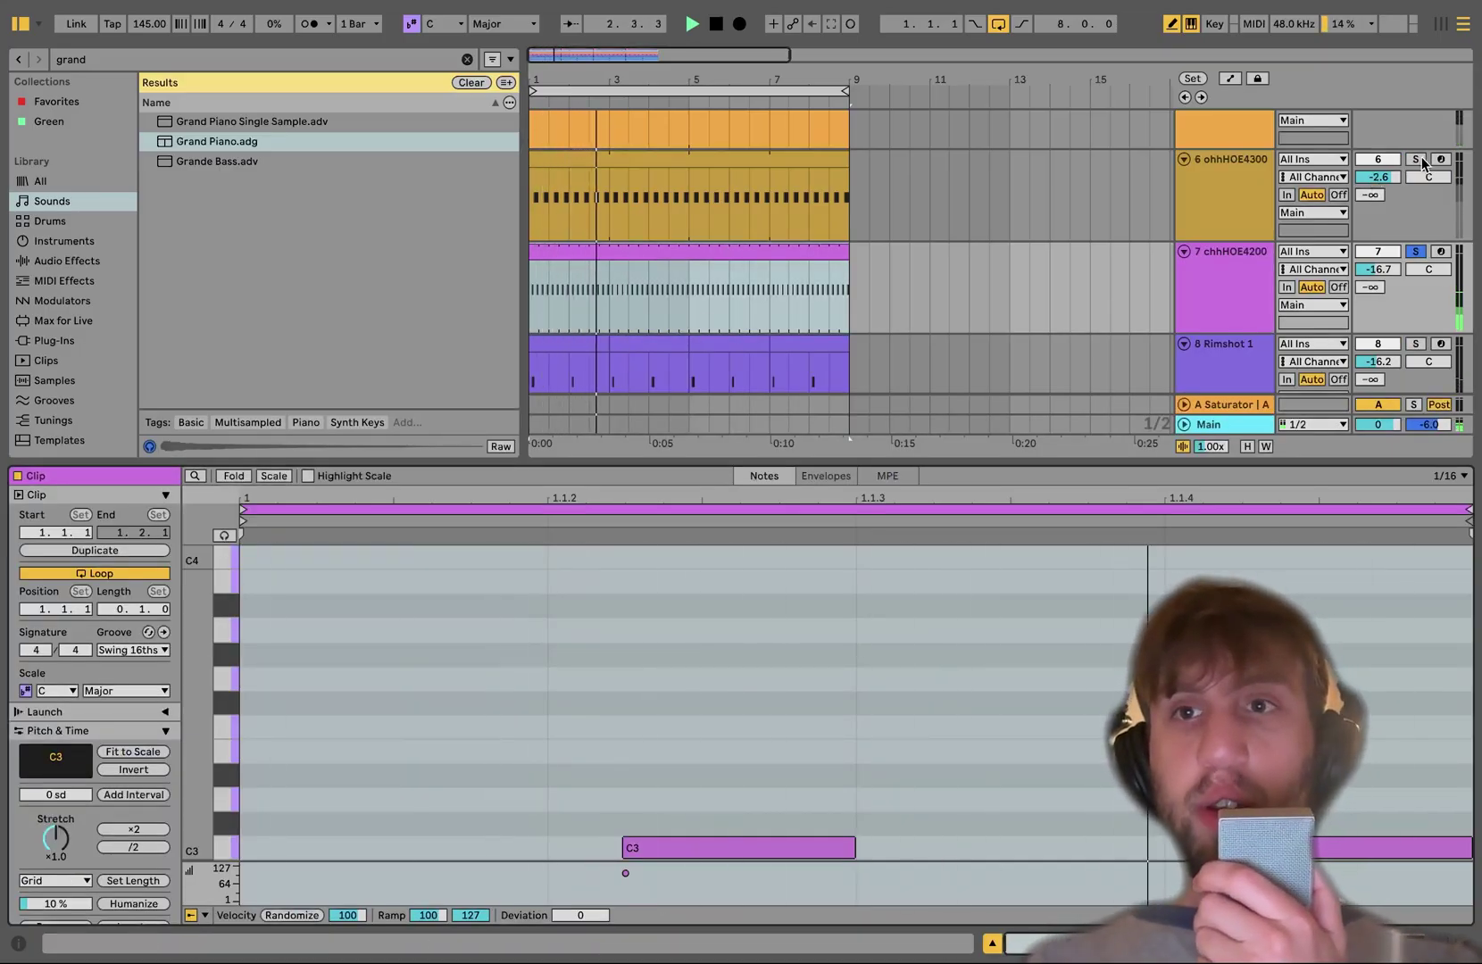
scroll(1422, 159, down, 2)
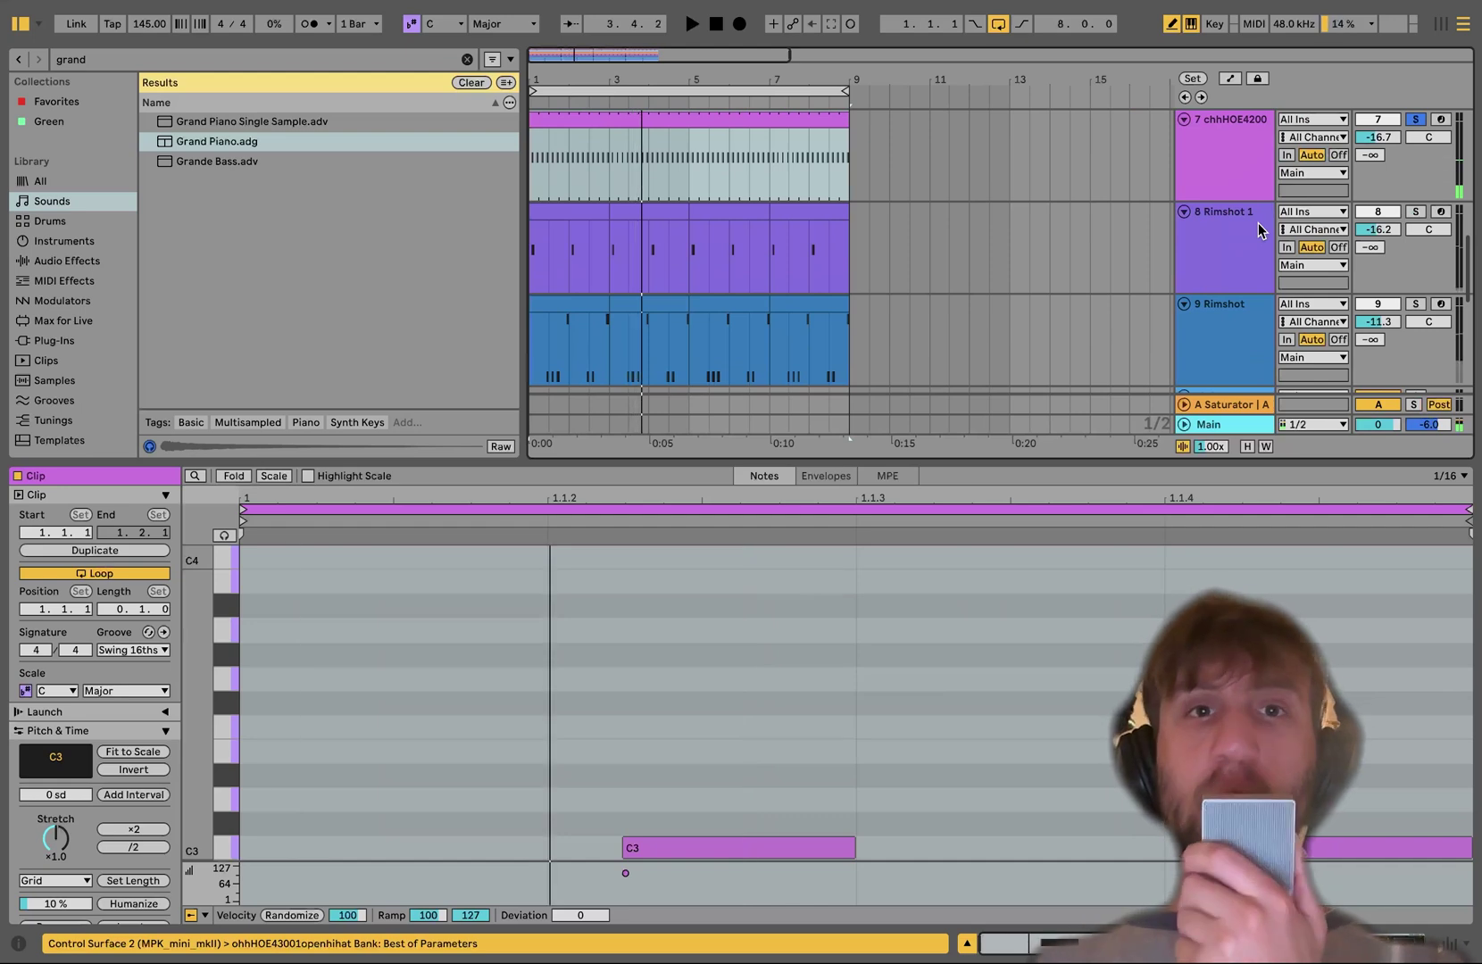
Solo the Rimshot 1 and Rimshot tracks, play them, and add the ohhHOE4300 track to the solo.
click(1258, 230)
shift+click(1241, 324)
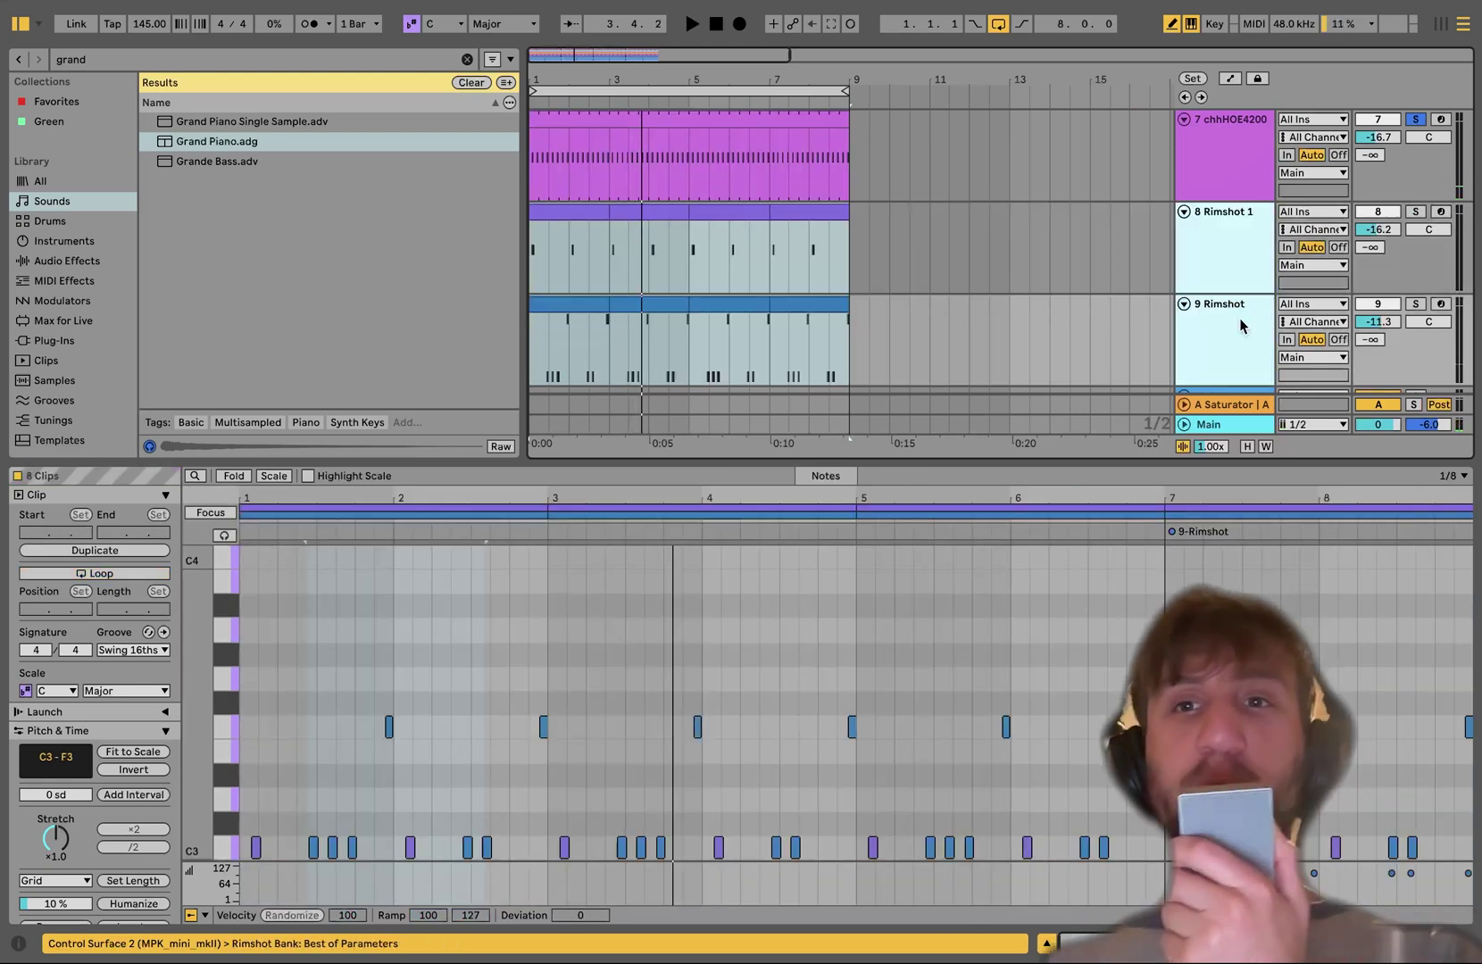
click(1416, 306)
scroll(1411, 304, up, 3)
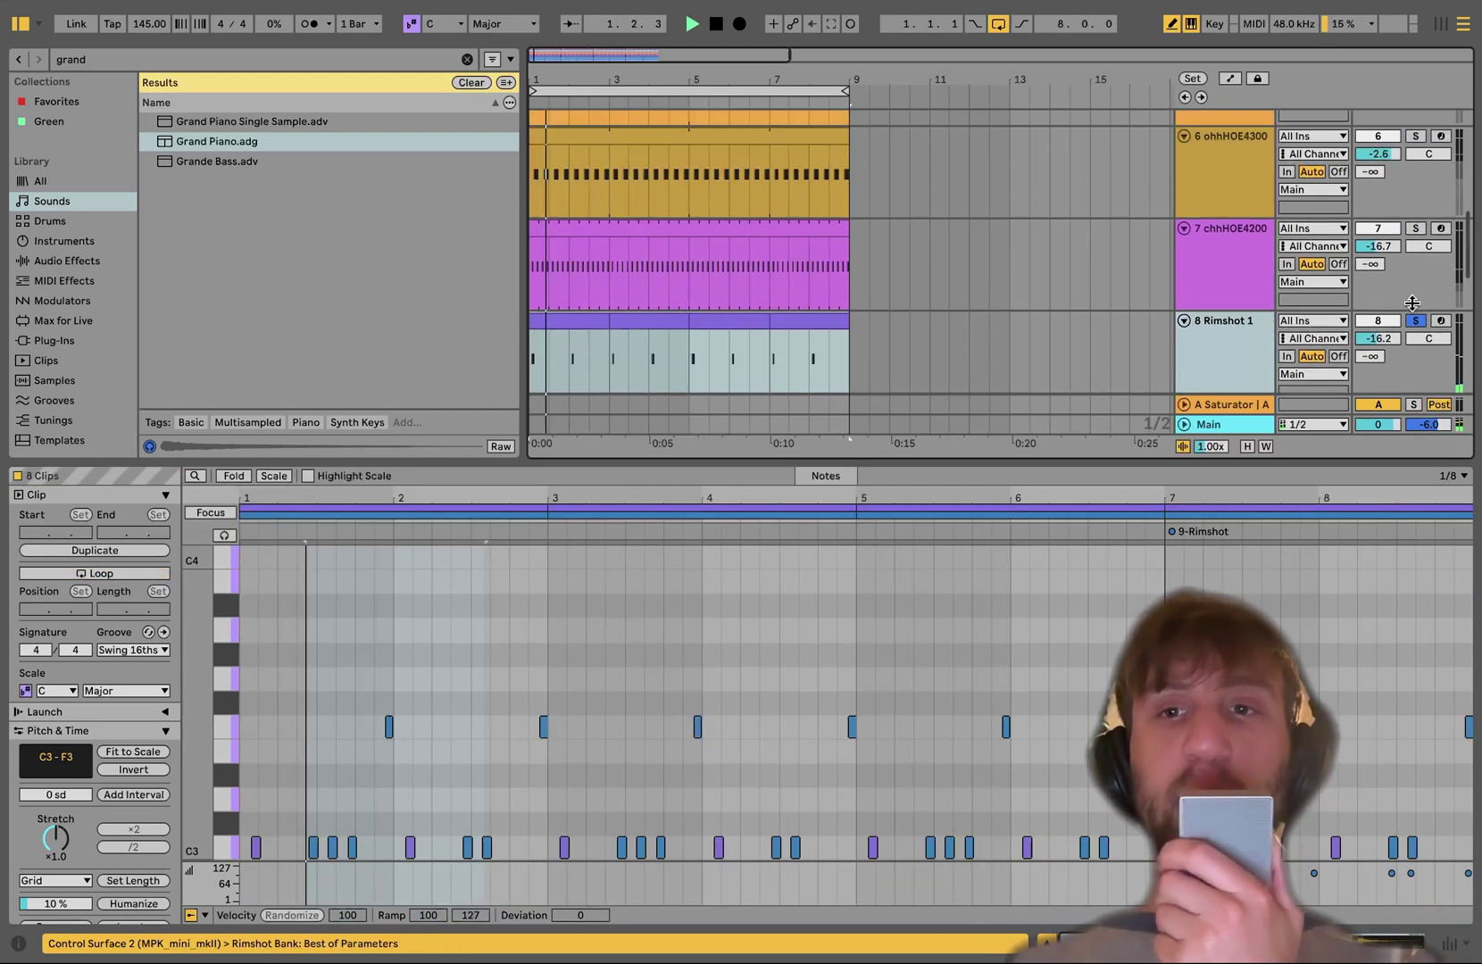
click(1416, 137)
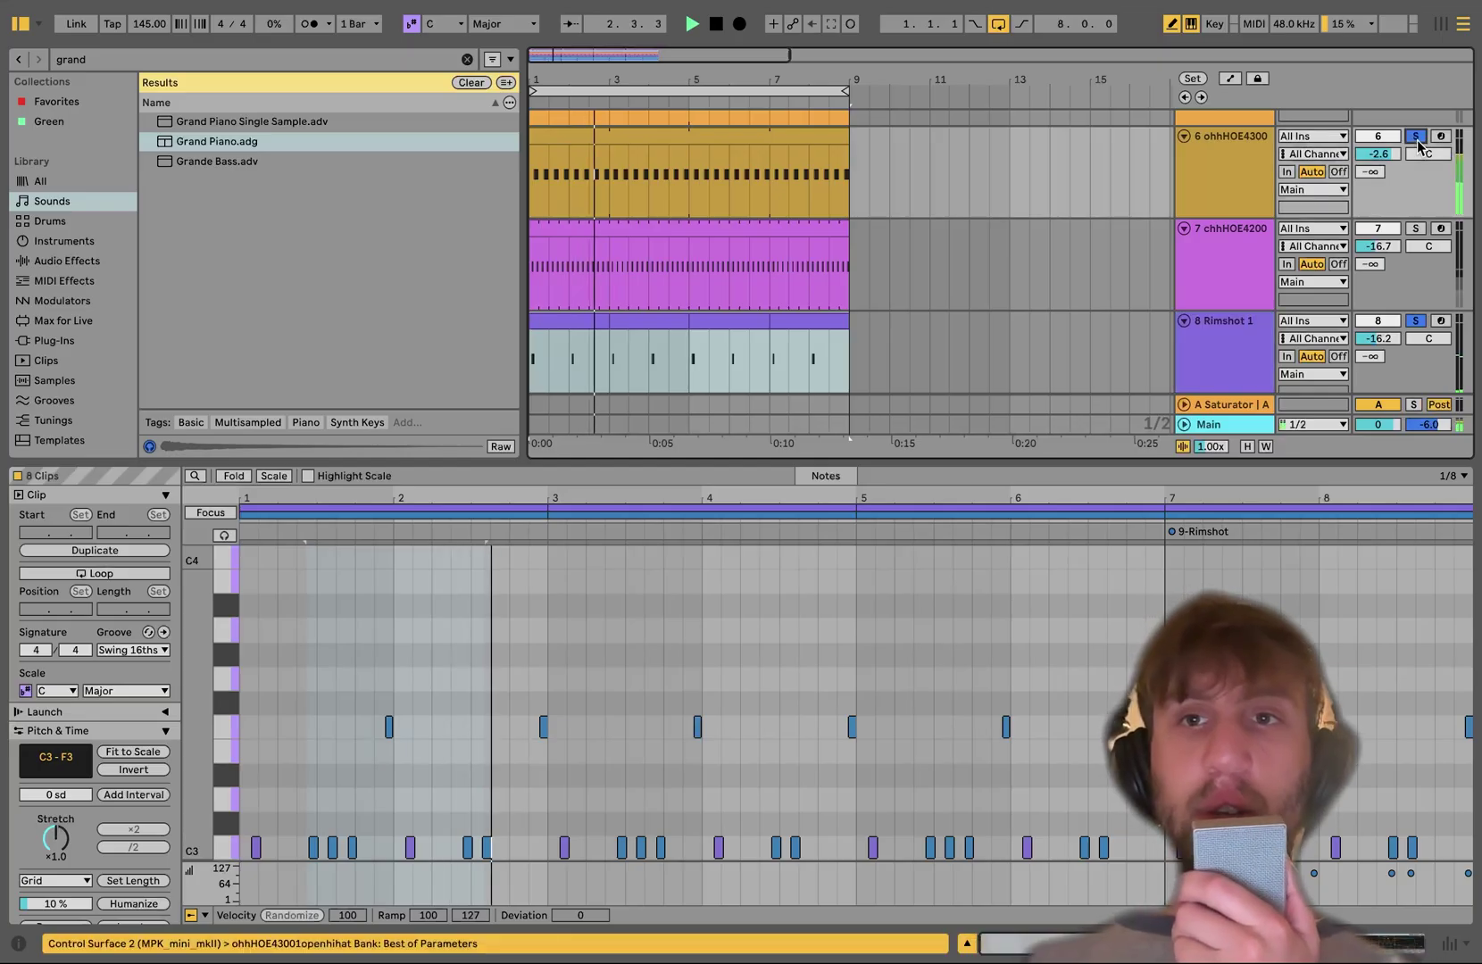
Play the soloed rimshot tracks with their notes in view, then show the Rimshot track's sampler device.
click(1239, 343)
scroll(1239, 341, down, 5)
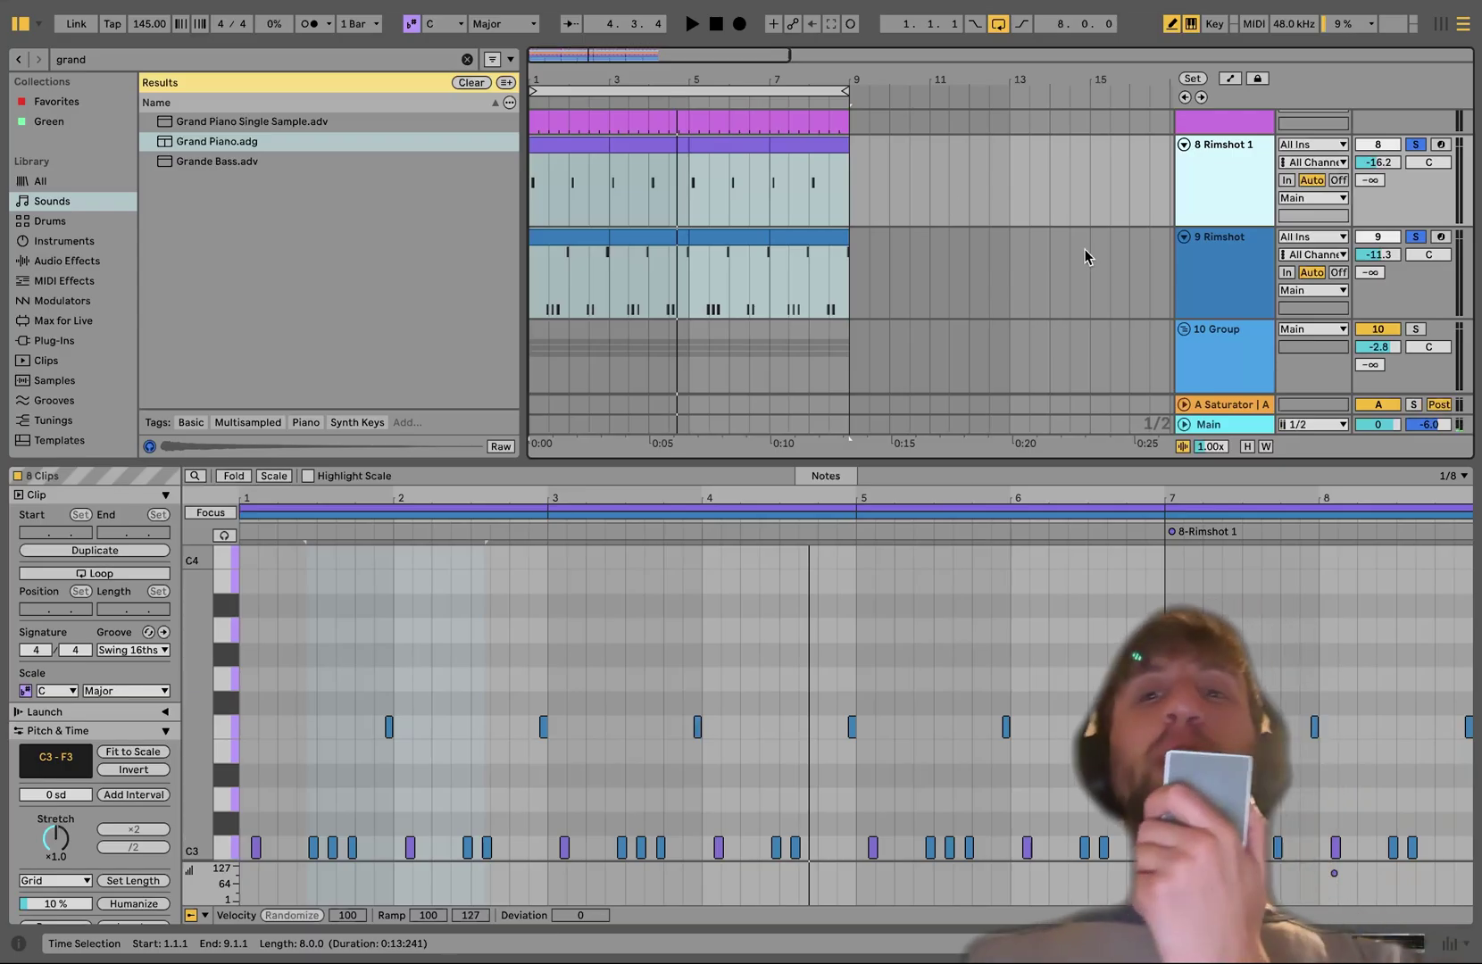
click(1236, 281)
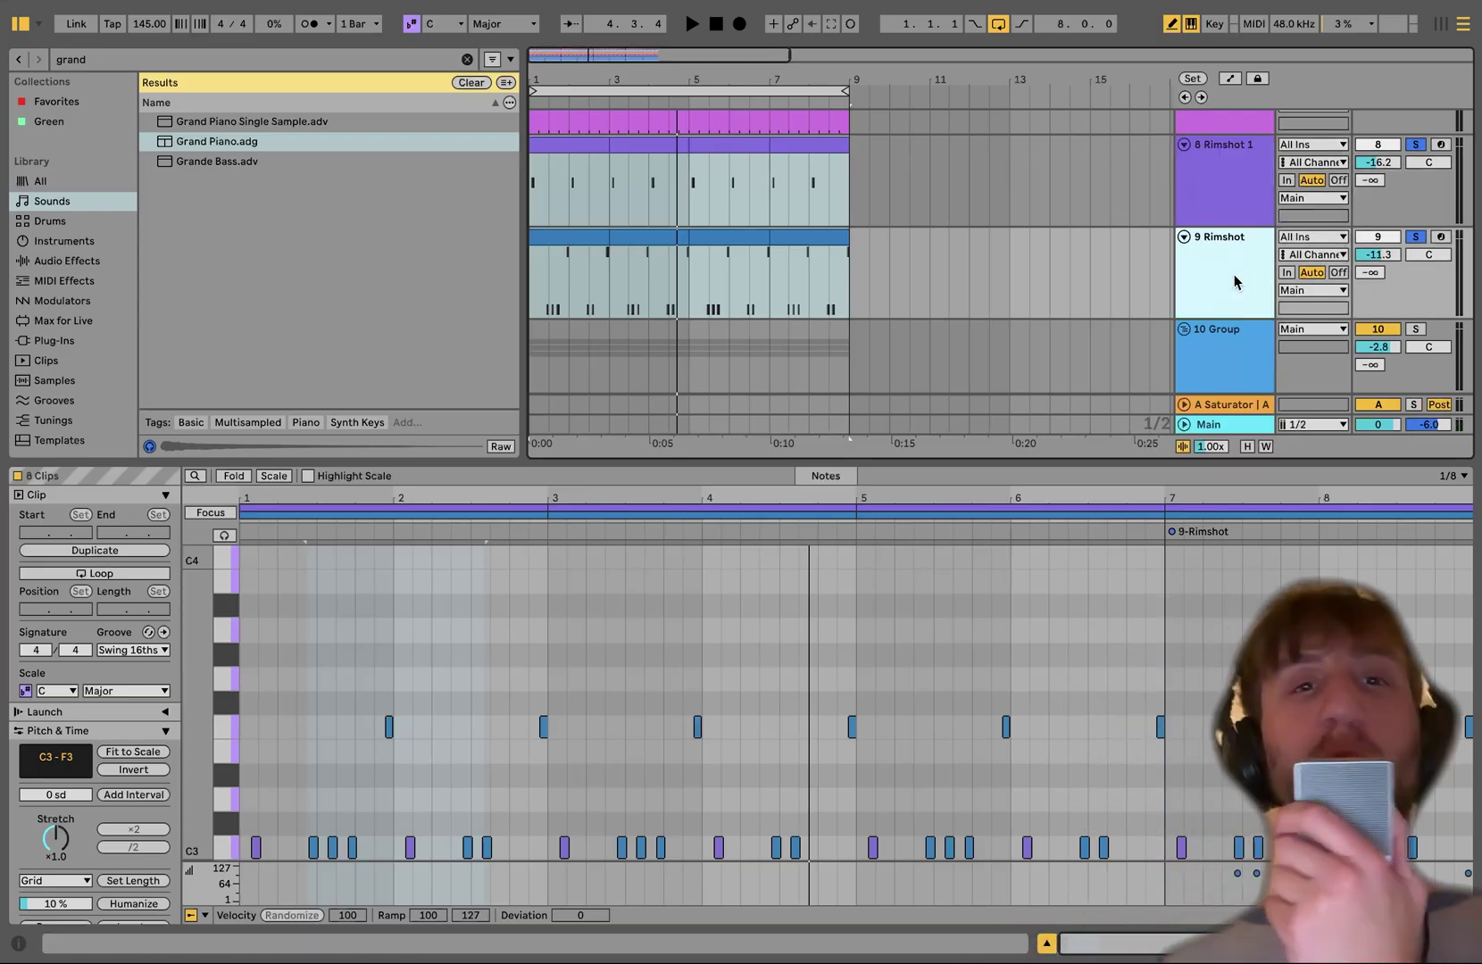
key(space)
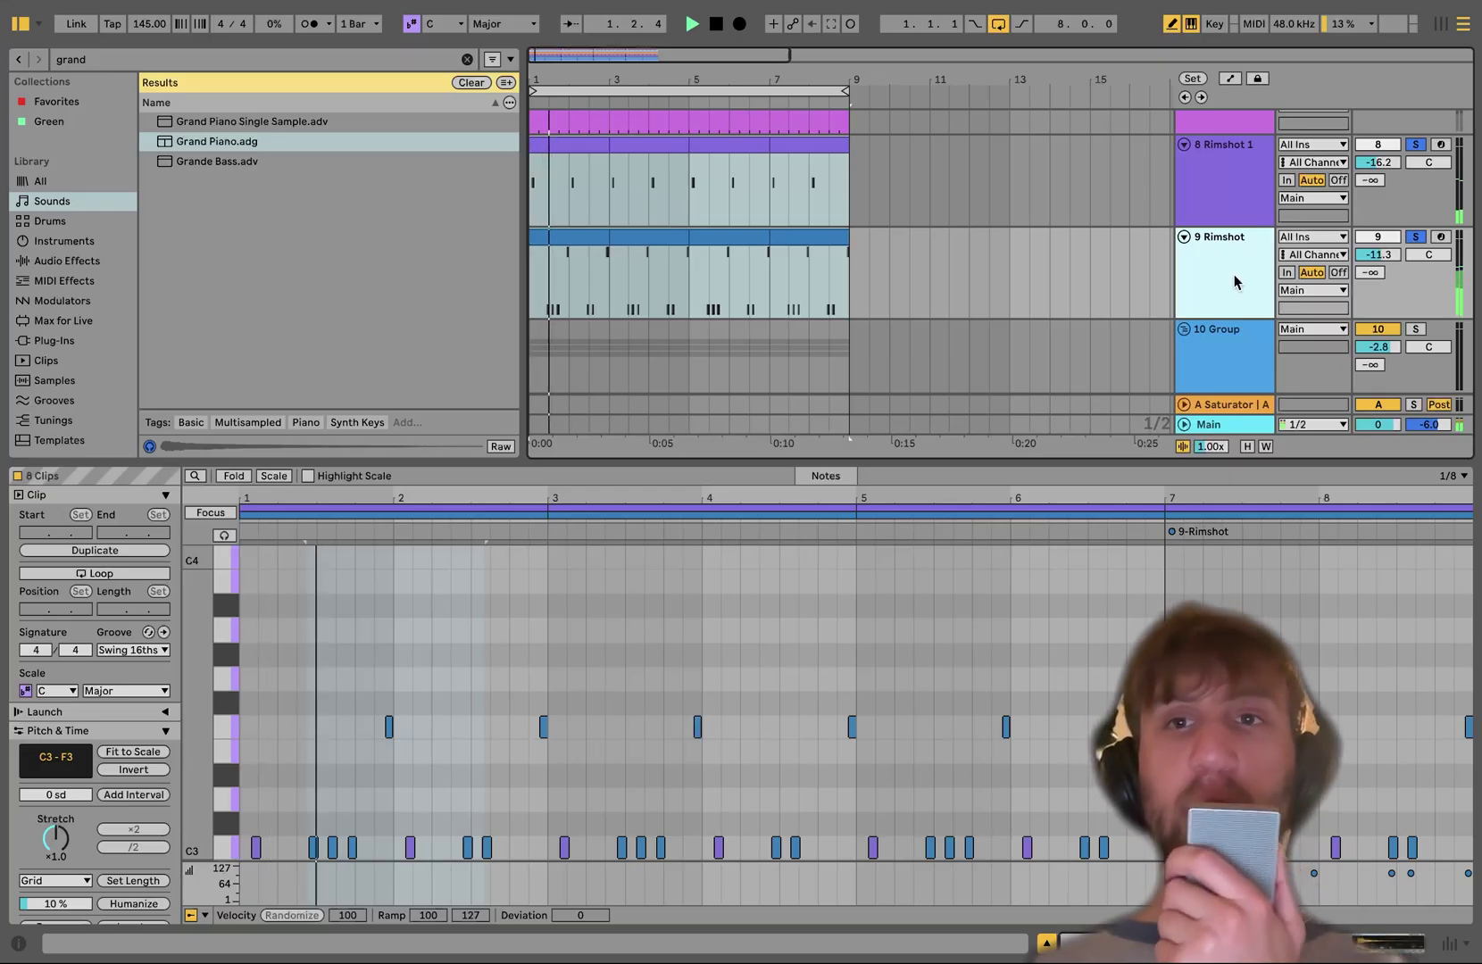
key(shift+Tab)
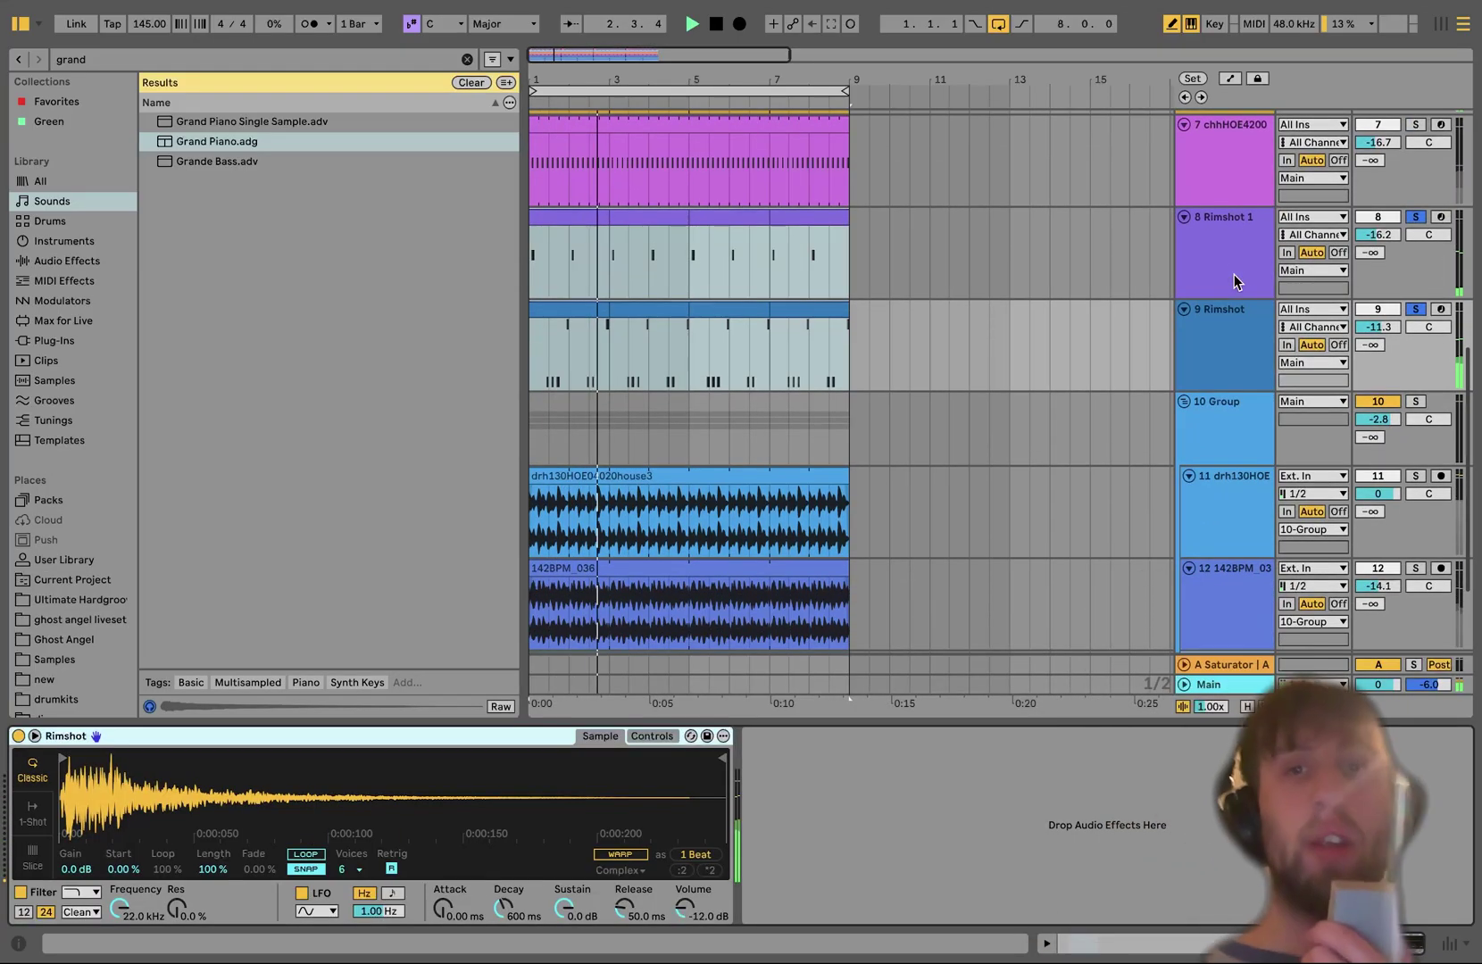
Solo the Operator bassline together with the Rimshot 1 and Rimshot tracks and play them.
scroll(1424, 227, up, 10)
click(1418, 242)
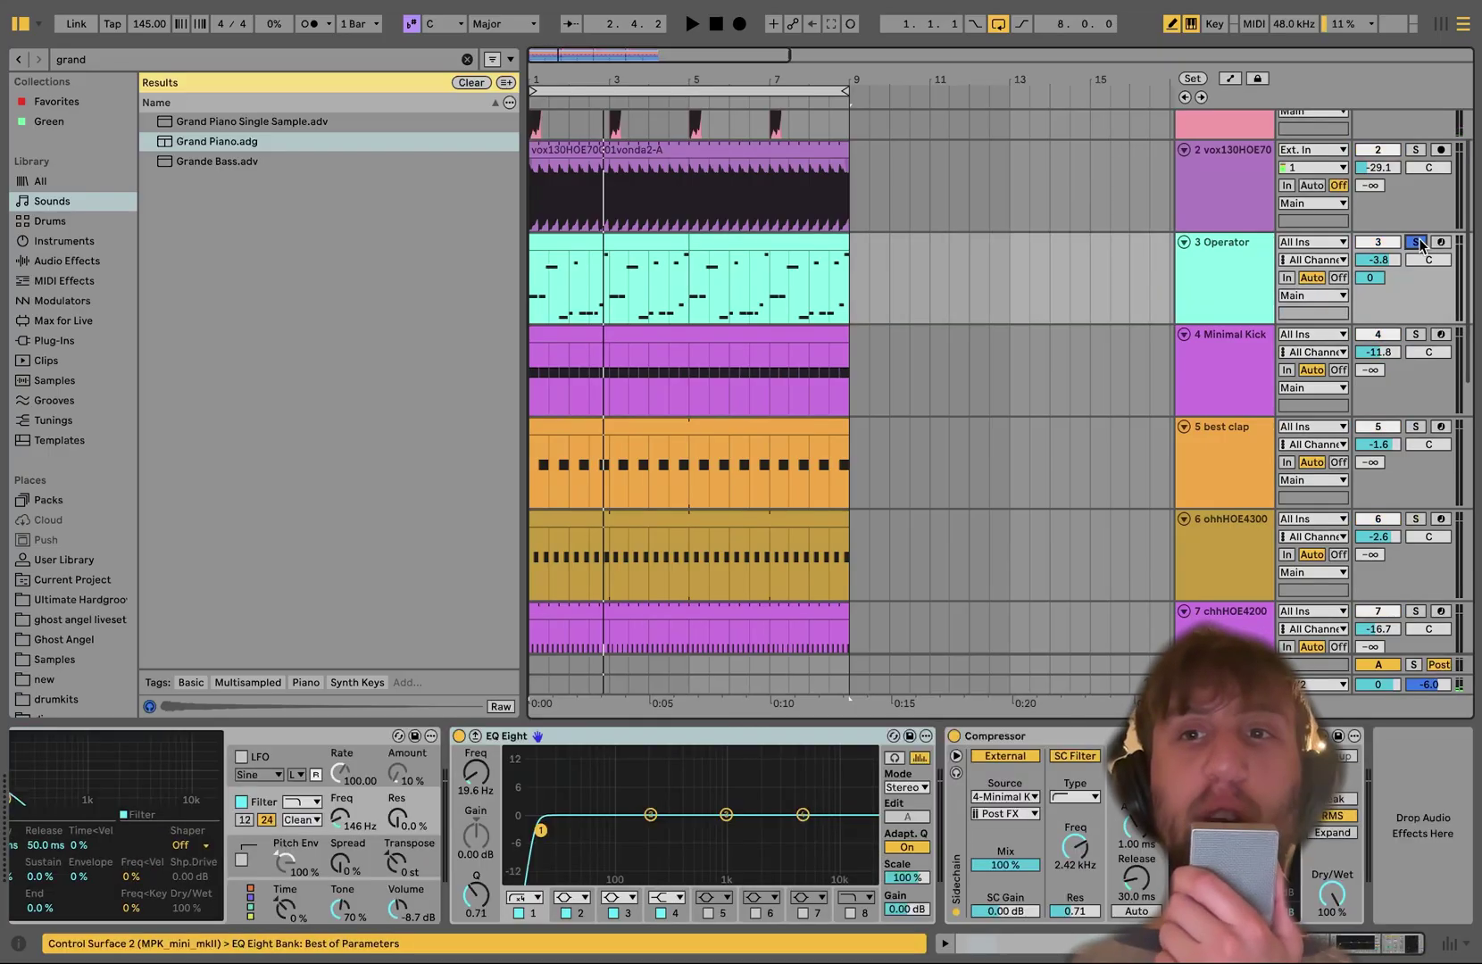
scroll(1419, 243, down, 8)
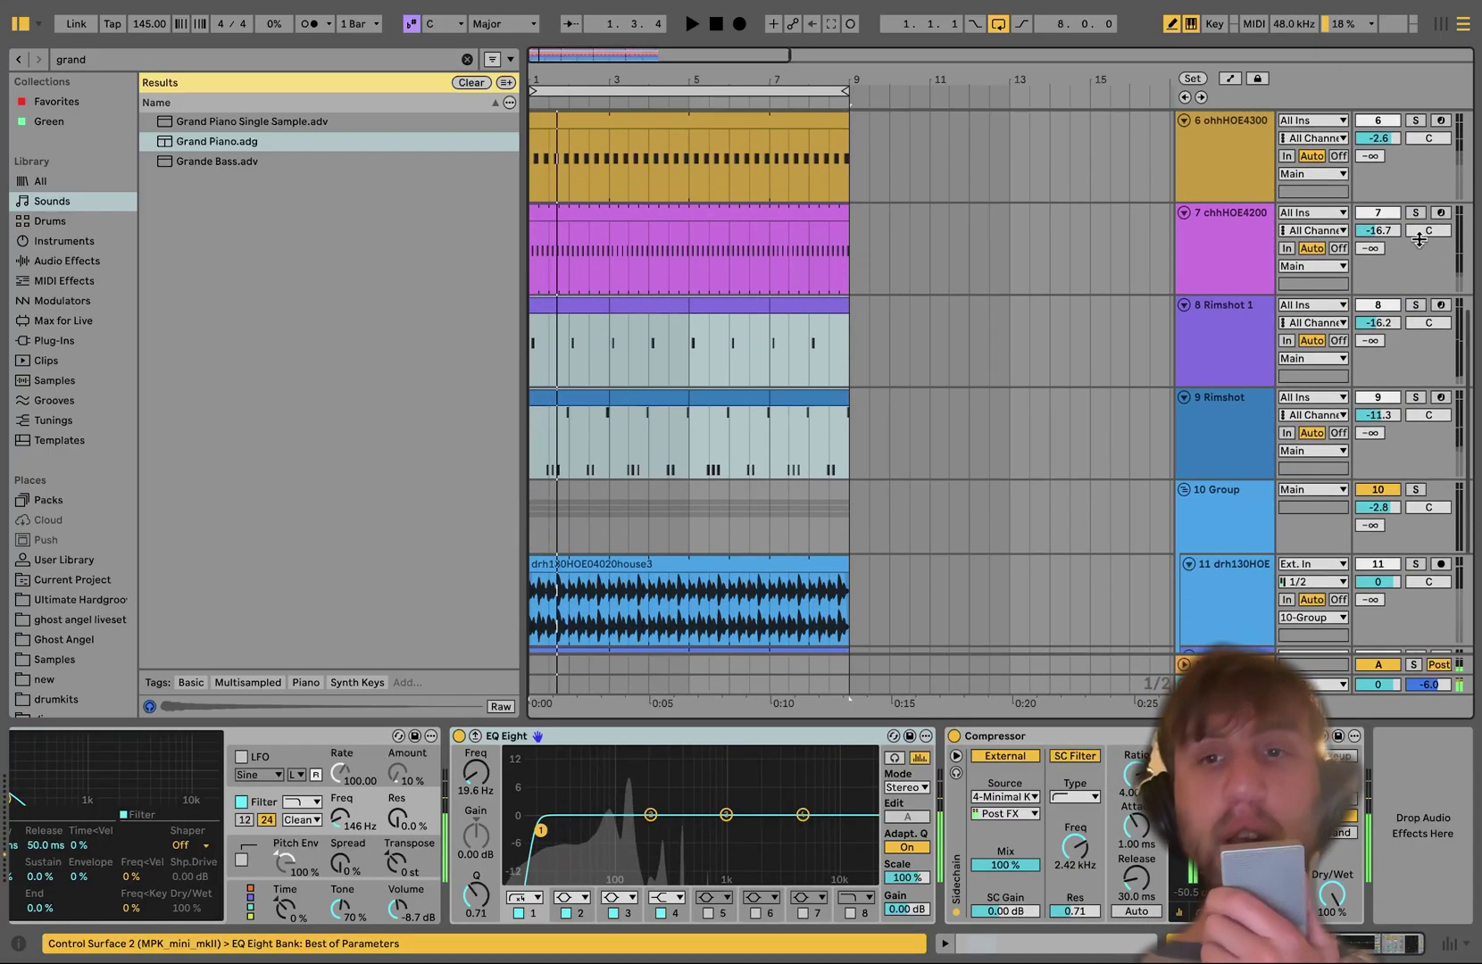
click(1415, 305)
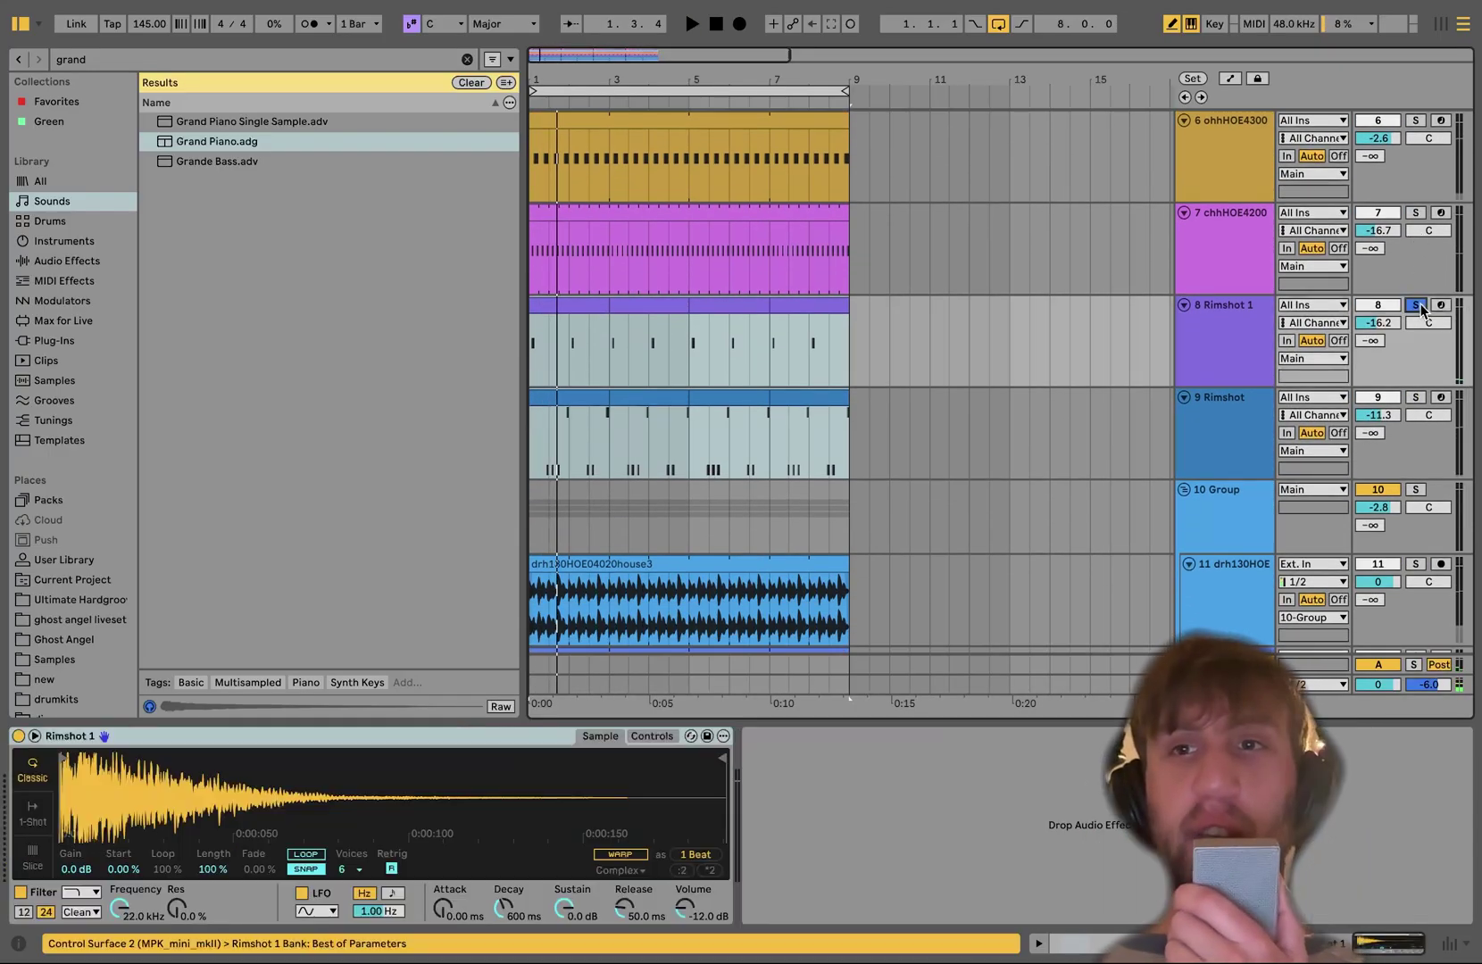
click(1415, 398)
Add the chhHOE4200, ohhHOE4300 and Minimal Kick tracks to the soloed bassline and rimshots during playback.
scroll(1419, 357, up, 1)
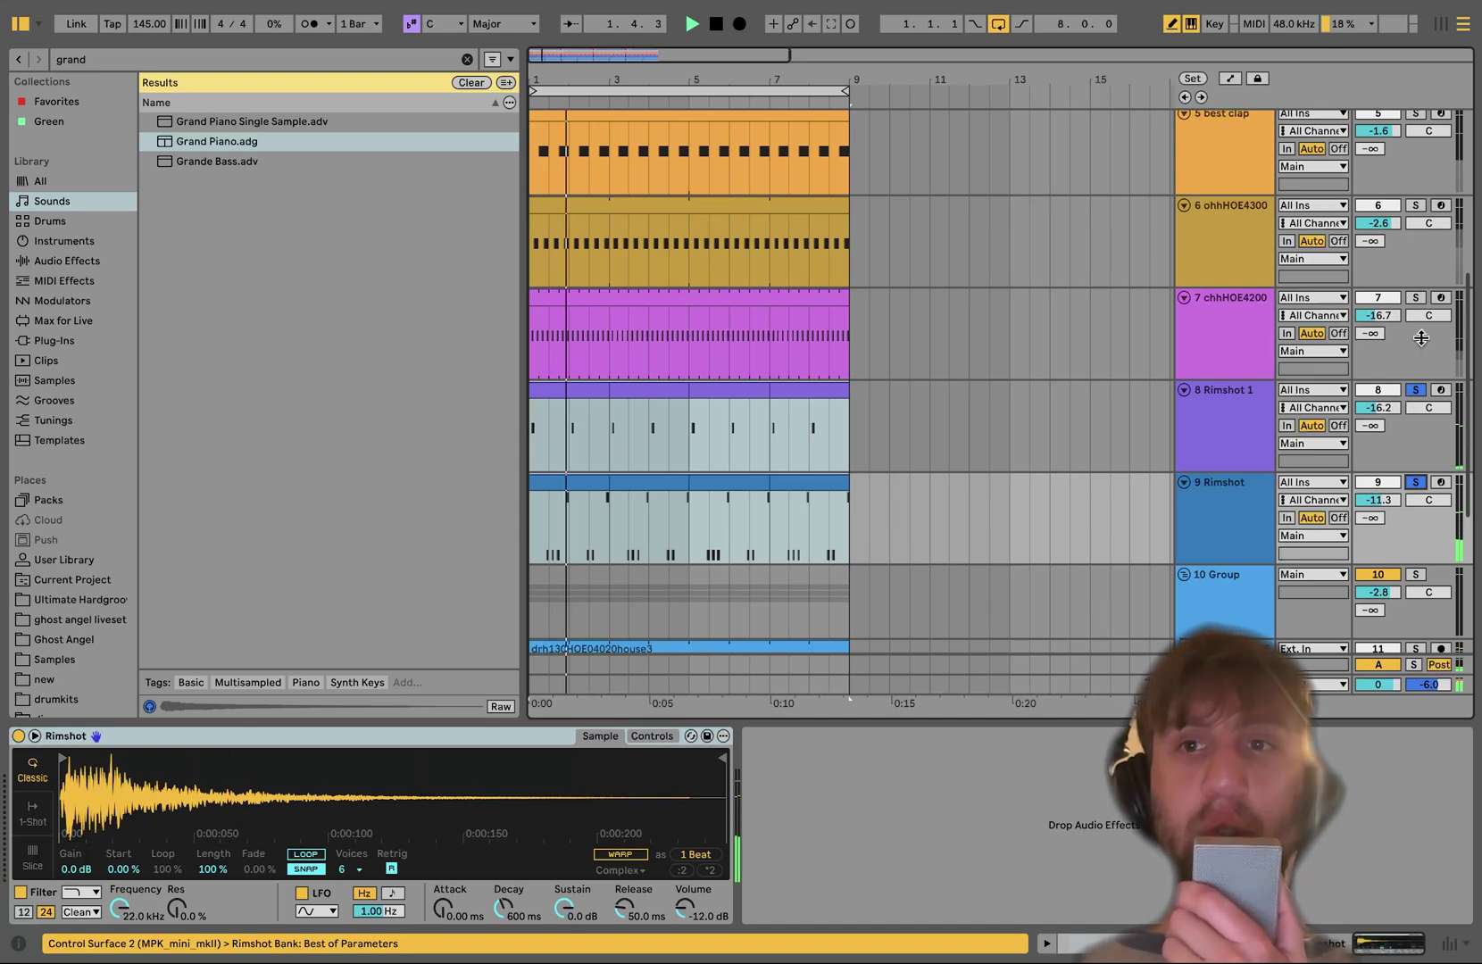
click(1416, 299)
click(1416, 206)
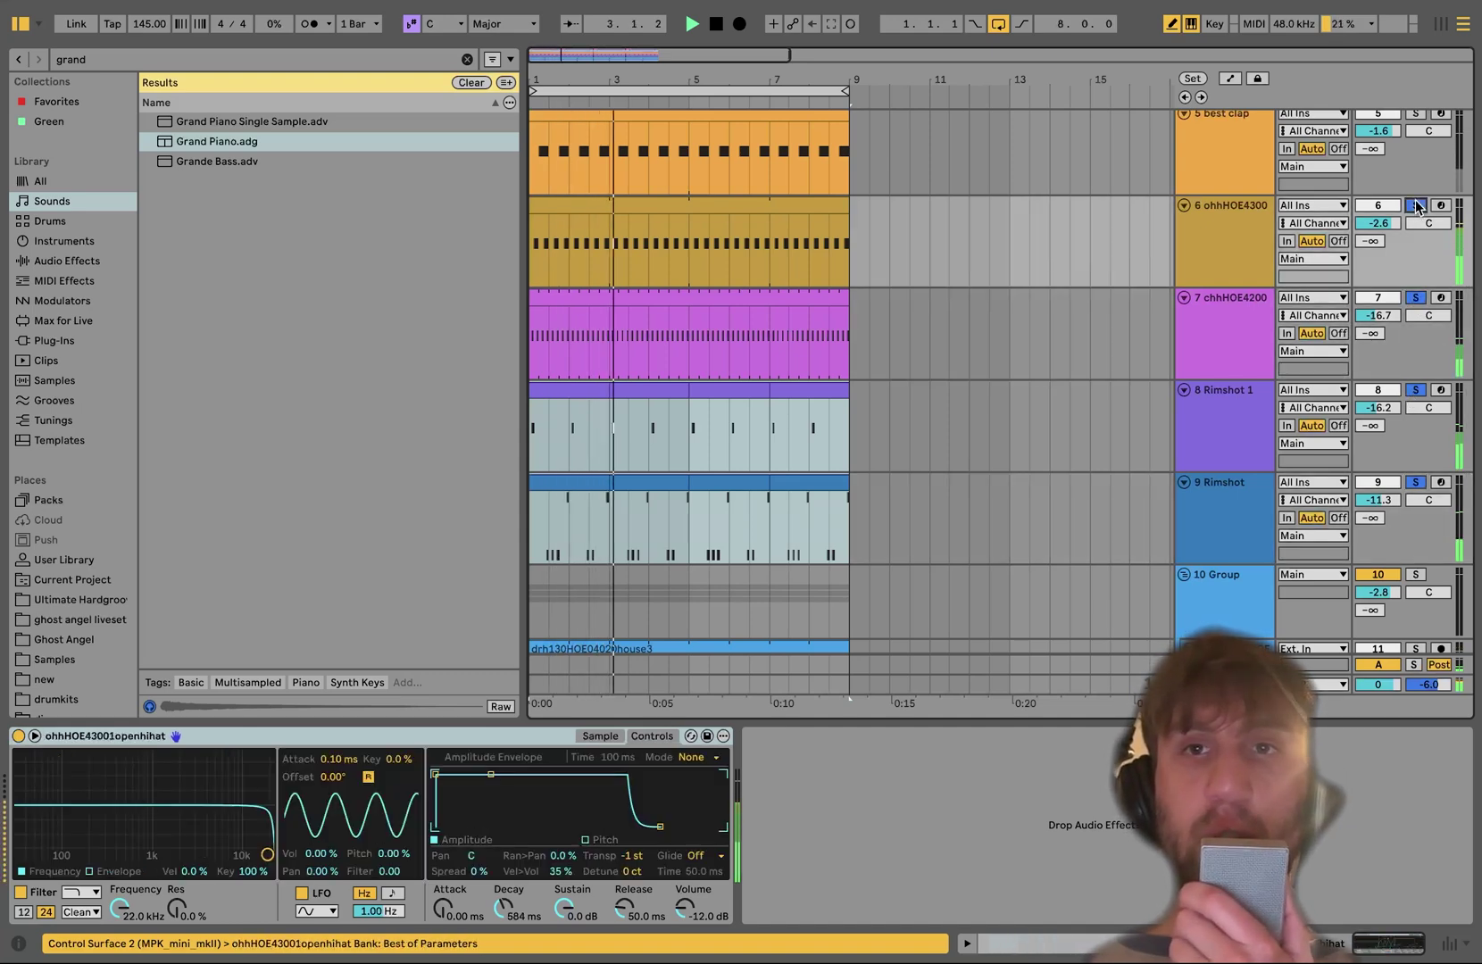
scroll(1416, 204, up, 2)
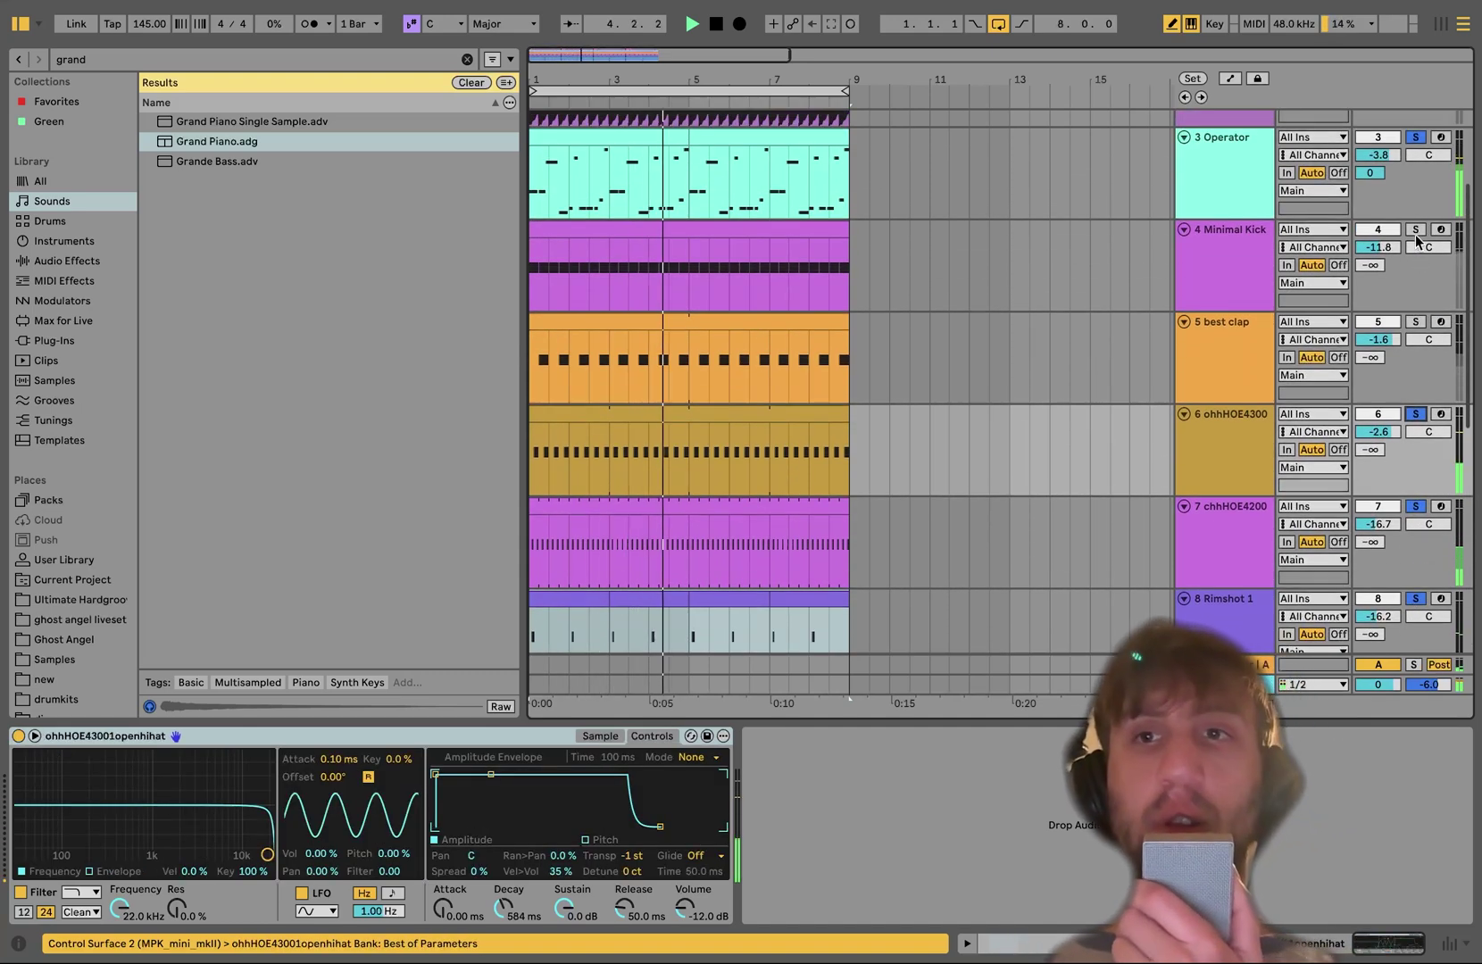
click(1415, 232)
scroll(1415, 234, down, 3)
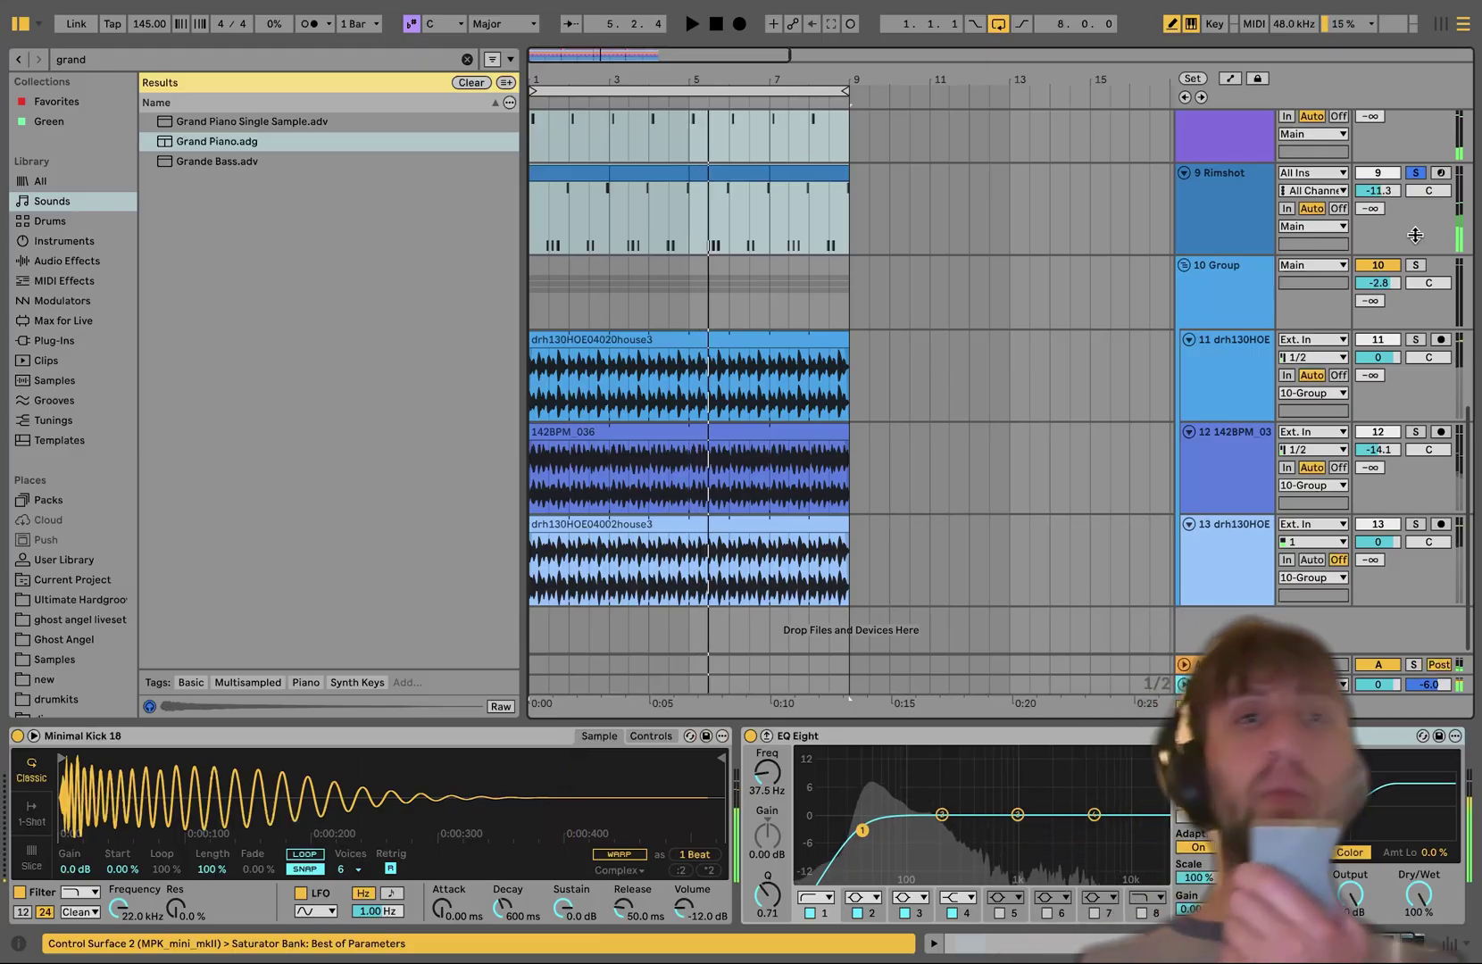
Solo only the Rimshot 1 and Rimshot tracks and play them with their notes enlarged in the arrangement.
click(1224, 225)
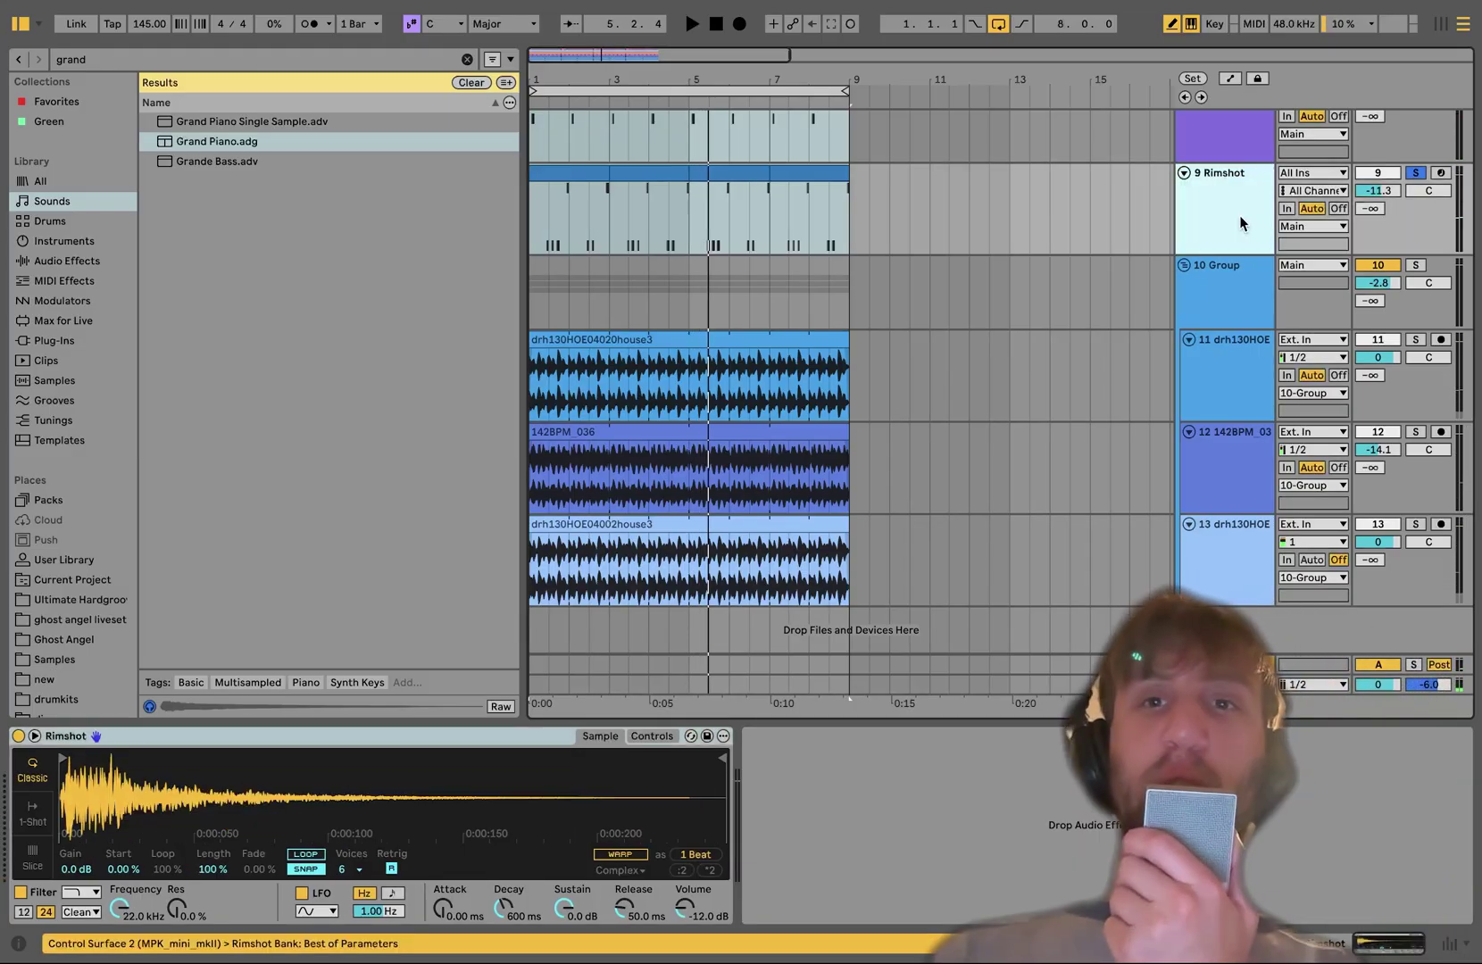
scroll(1224, 228, up, 2)
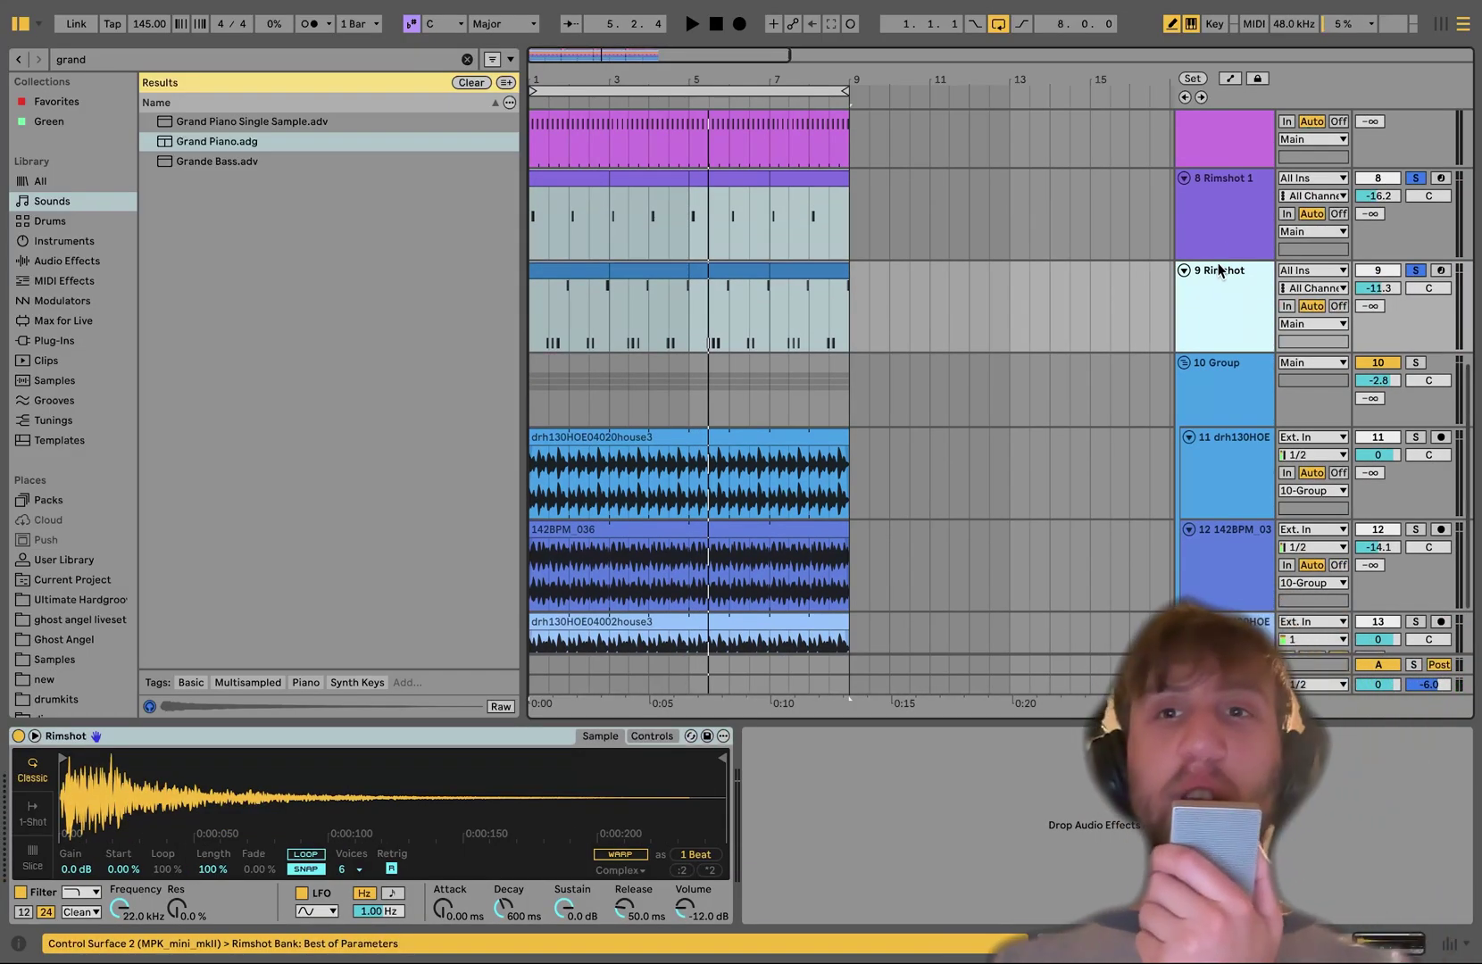
shift+click(1220, 226)
click(1415, 178)
click(1414, 179)
key(space)
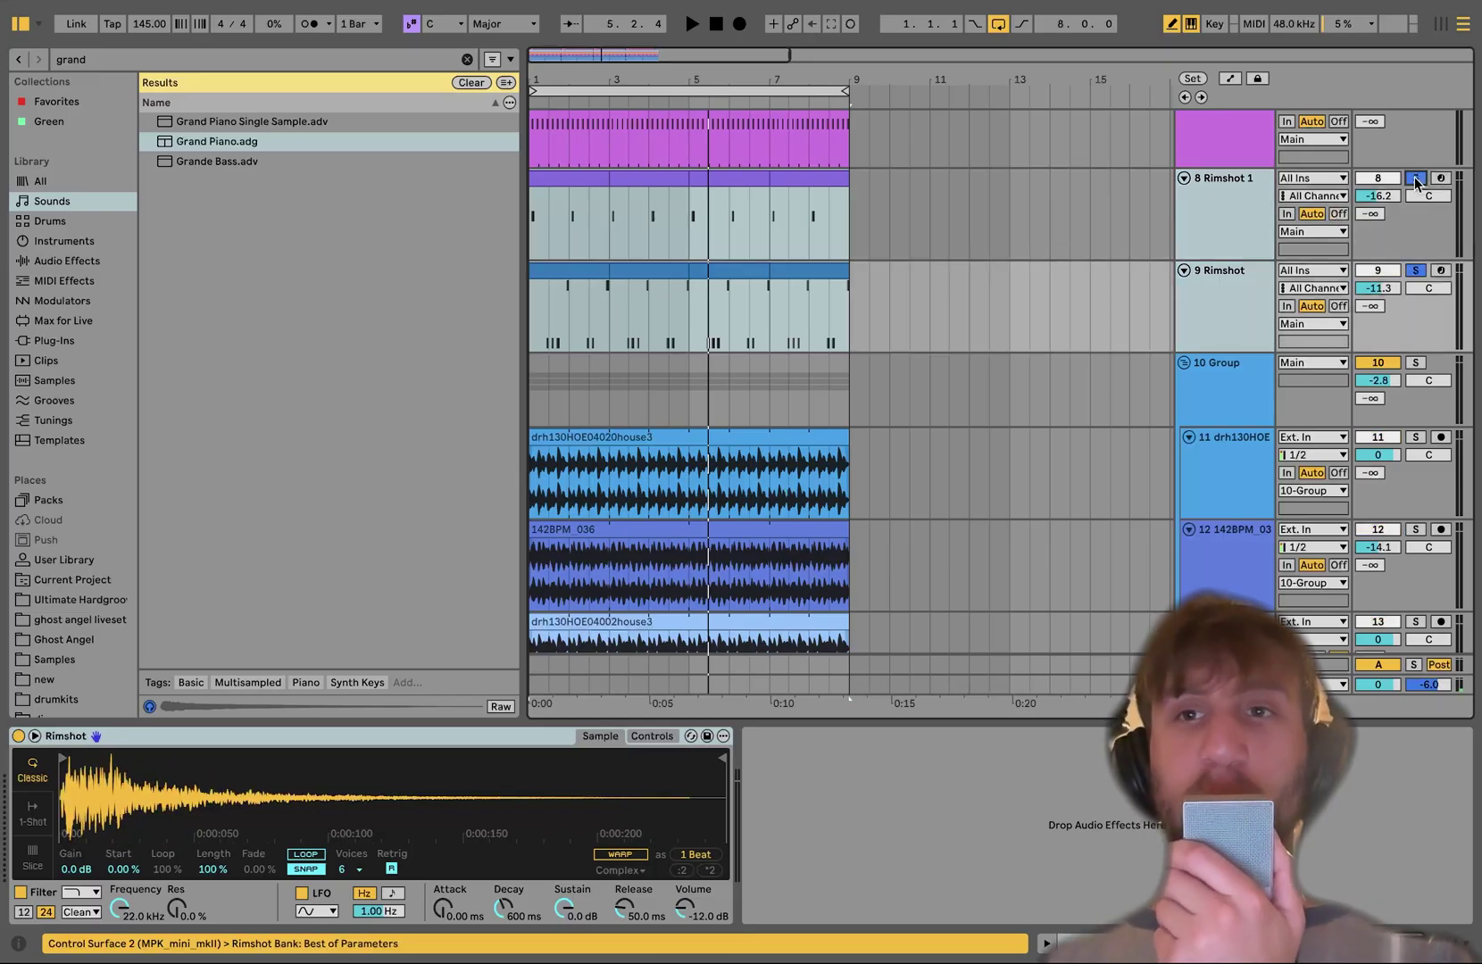
scroll(546, 326, up, 5)
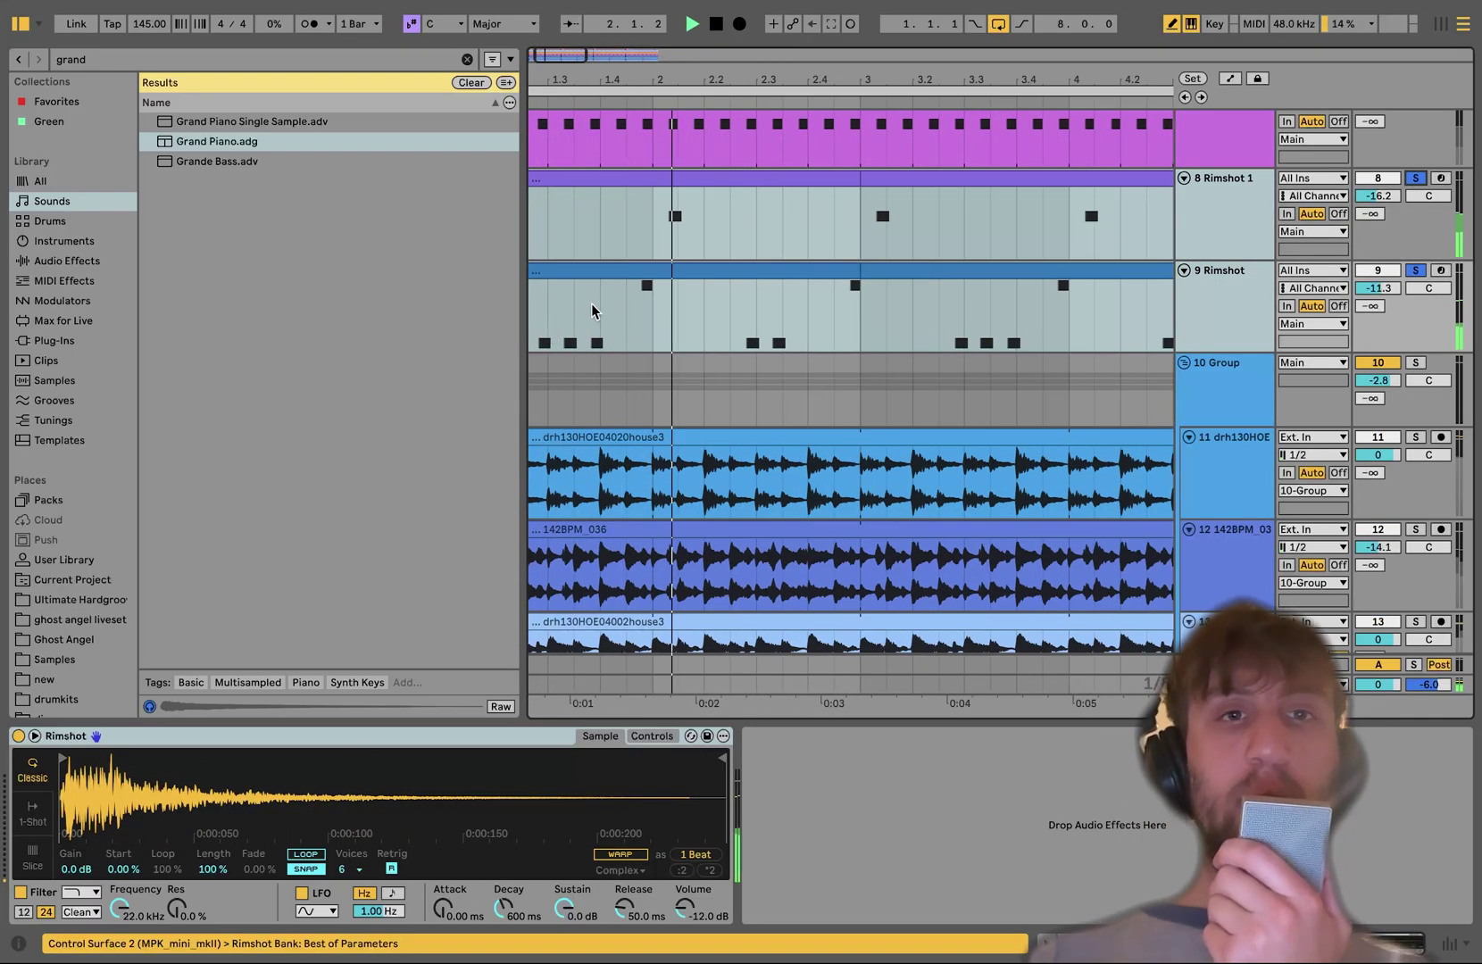
key(space)
Open the notes of the Rimshot track's first MIDI clip and play it from the start.
scroll(587, 330, left, 2)
double_click(706, 273)
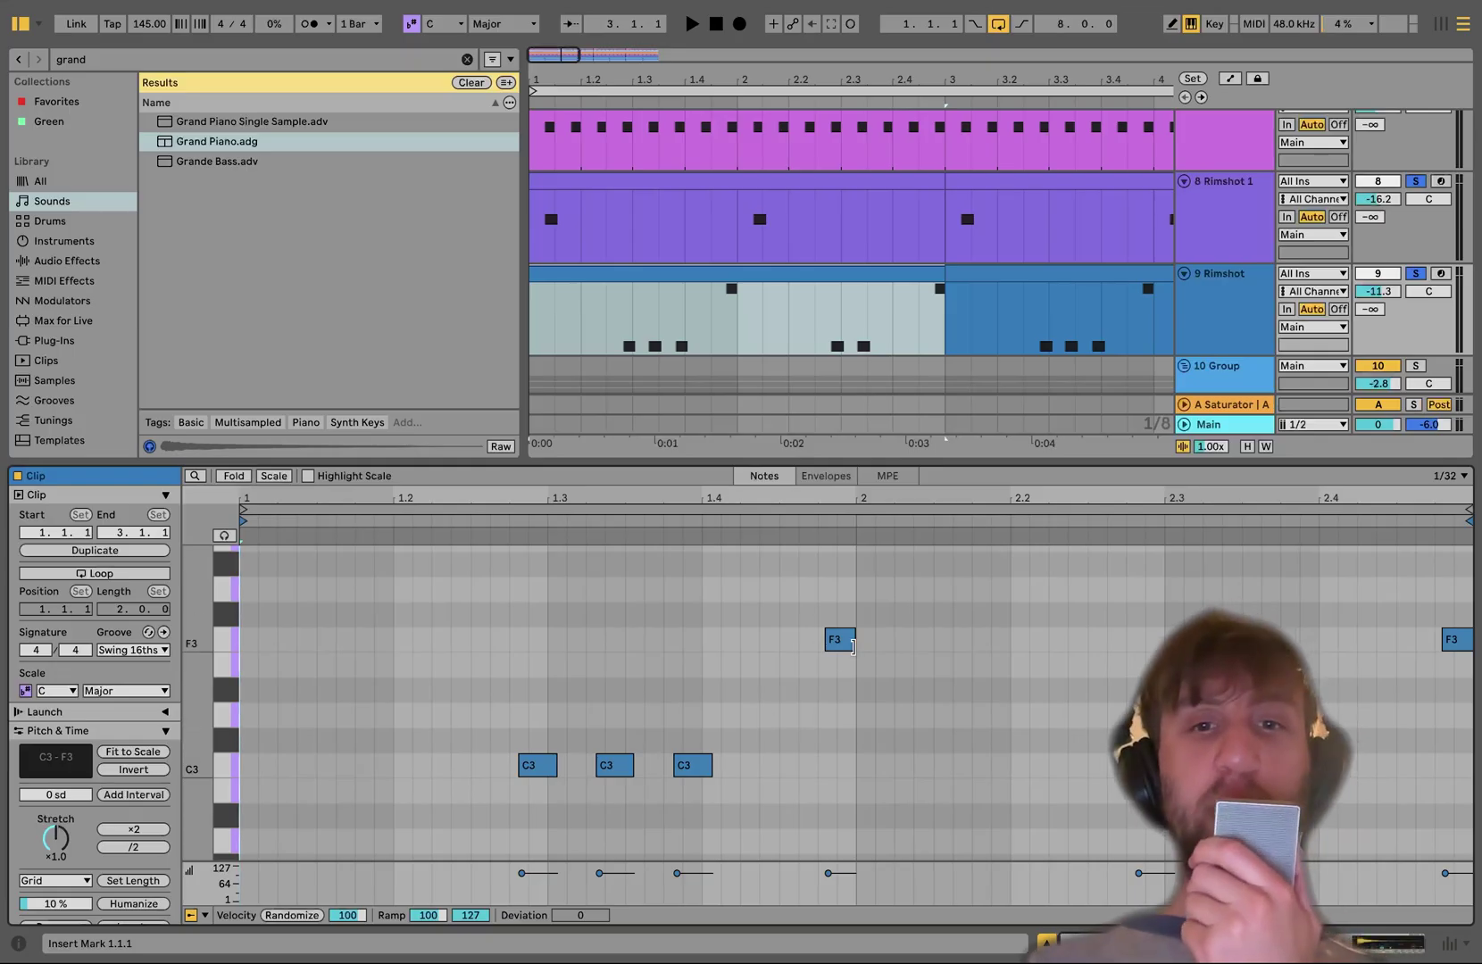
click(685, 271)
key(space)
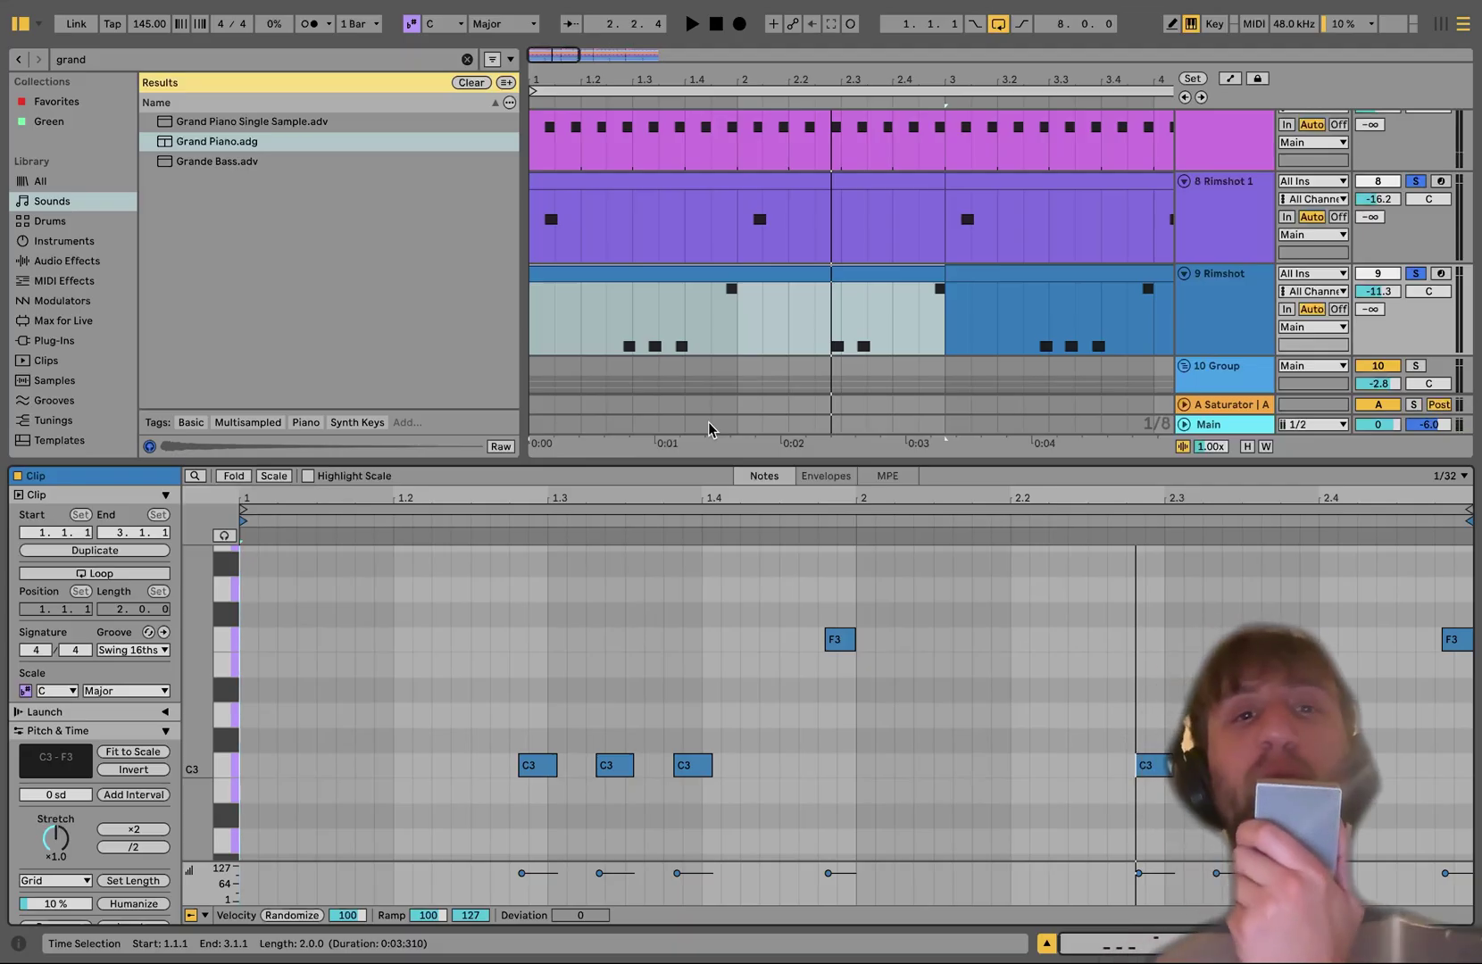
key(space)
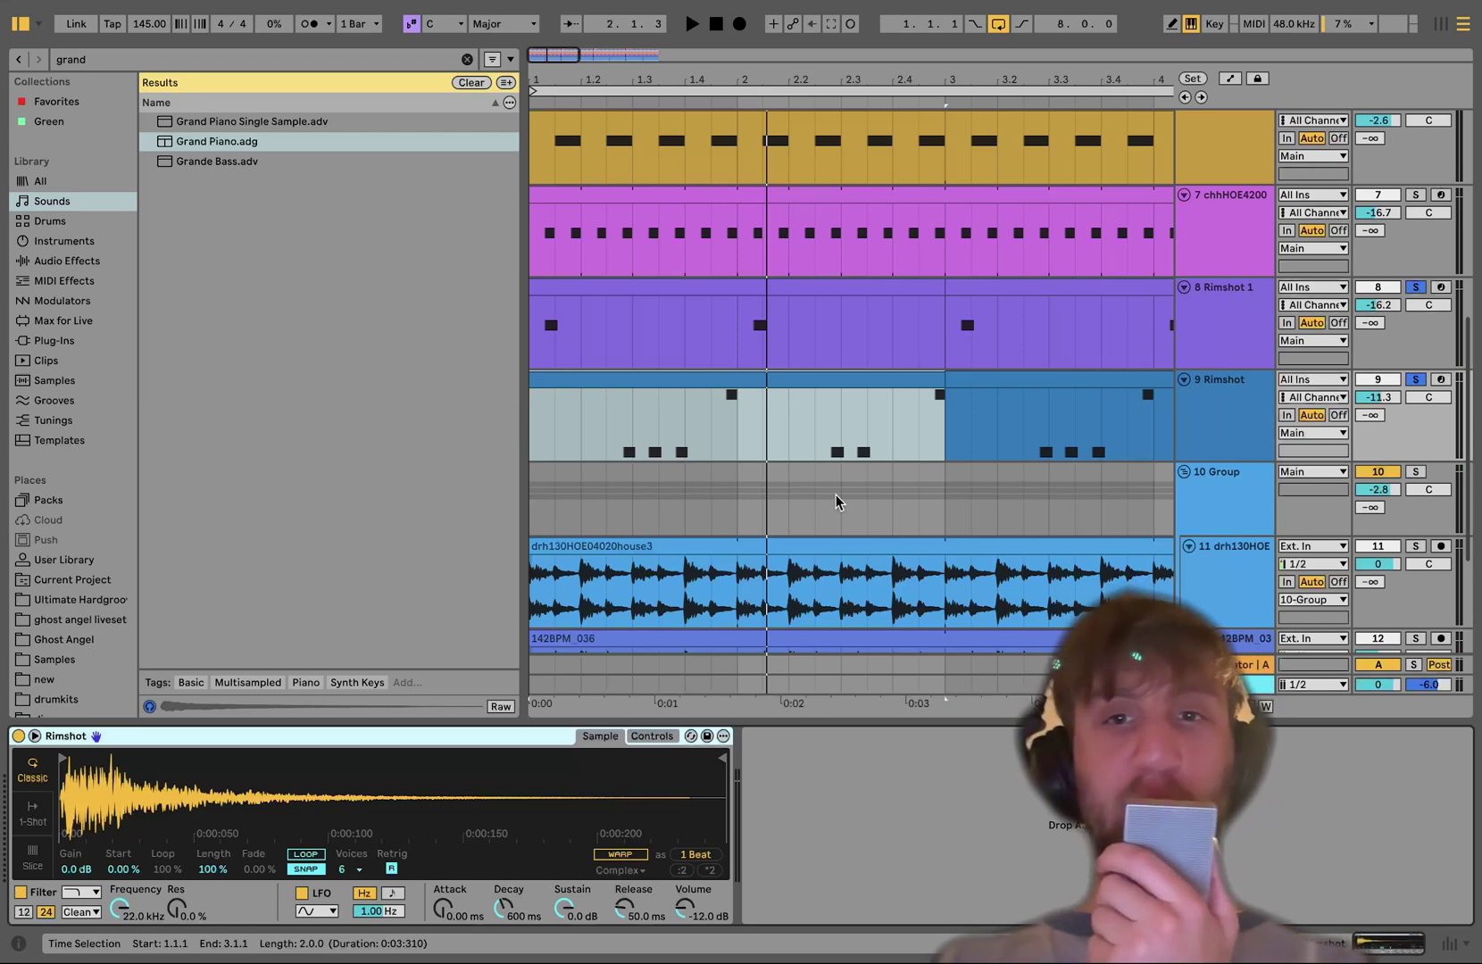
Solo all drum tracks from Minimal Kick to Rimshot, play them, and add the 10 Group loops to the solo.
key(minus)
scroll(880, 464, down, 5)
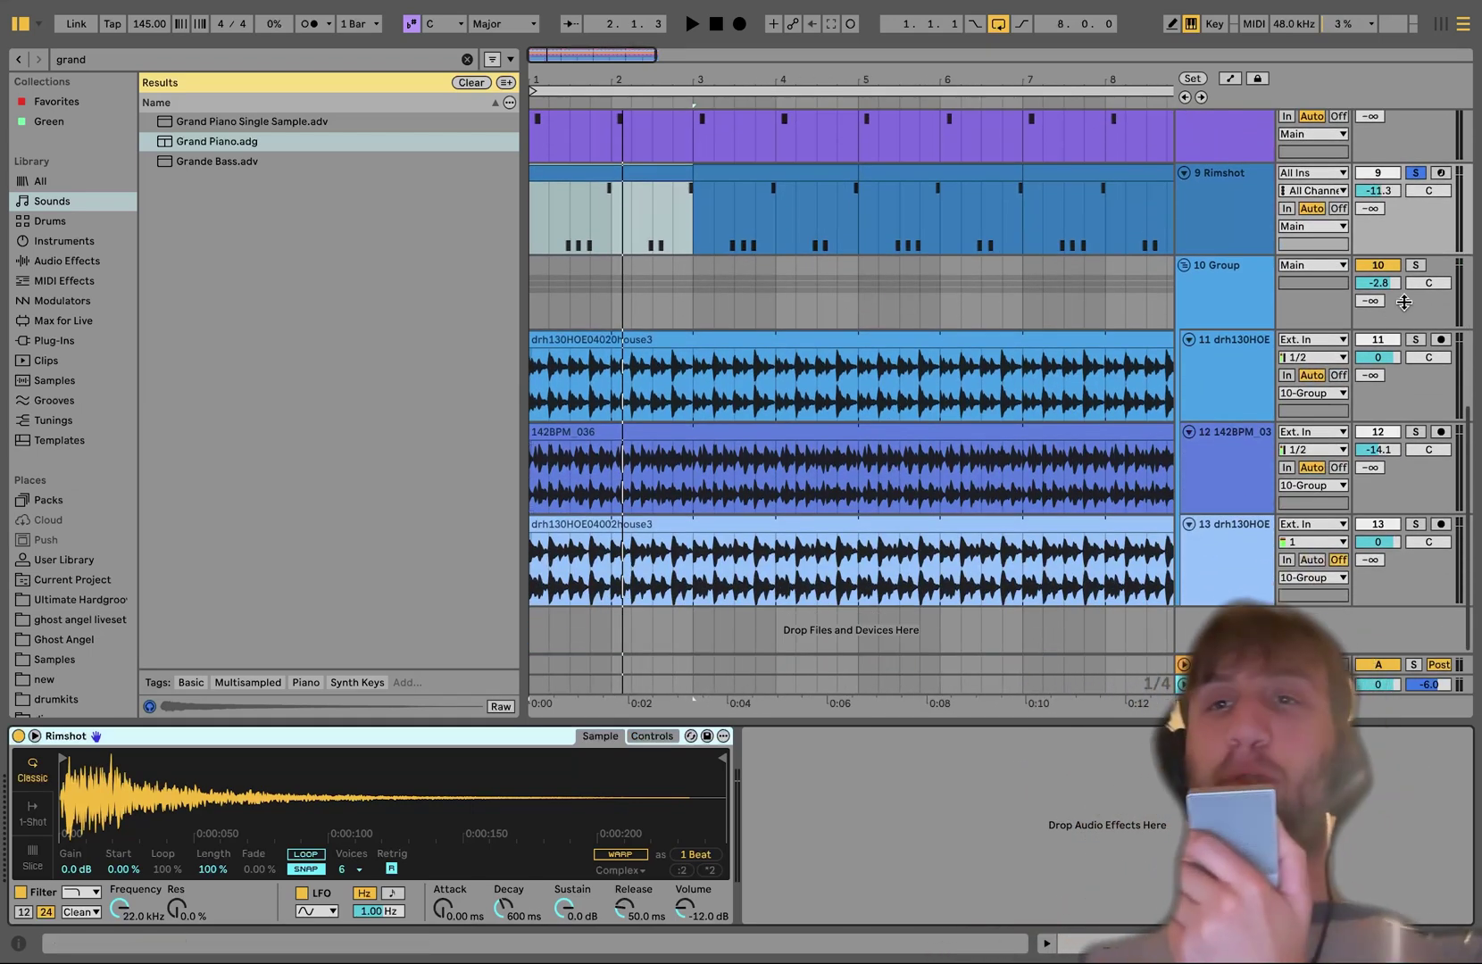
scroll(1242, 232, up, 15)
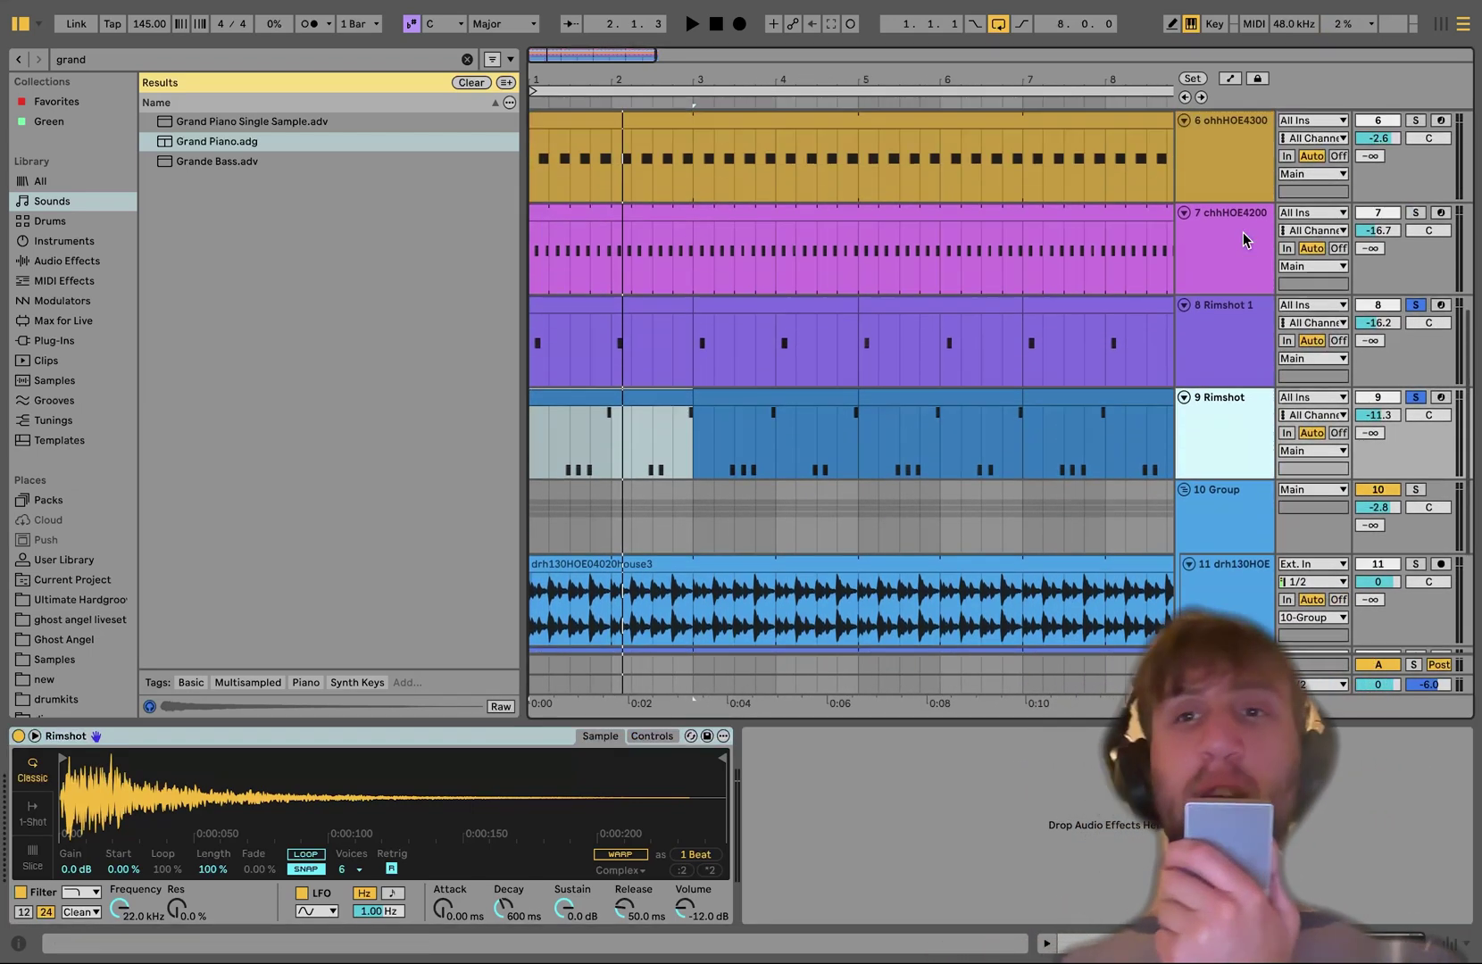
shift+click(1223, 385)
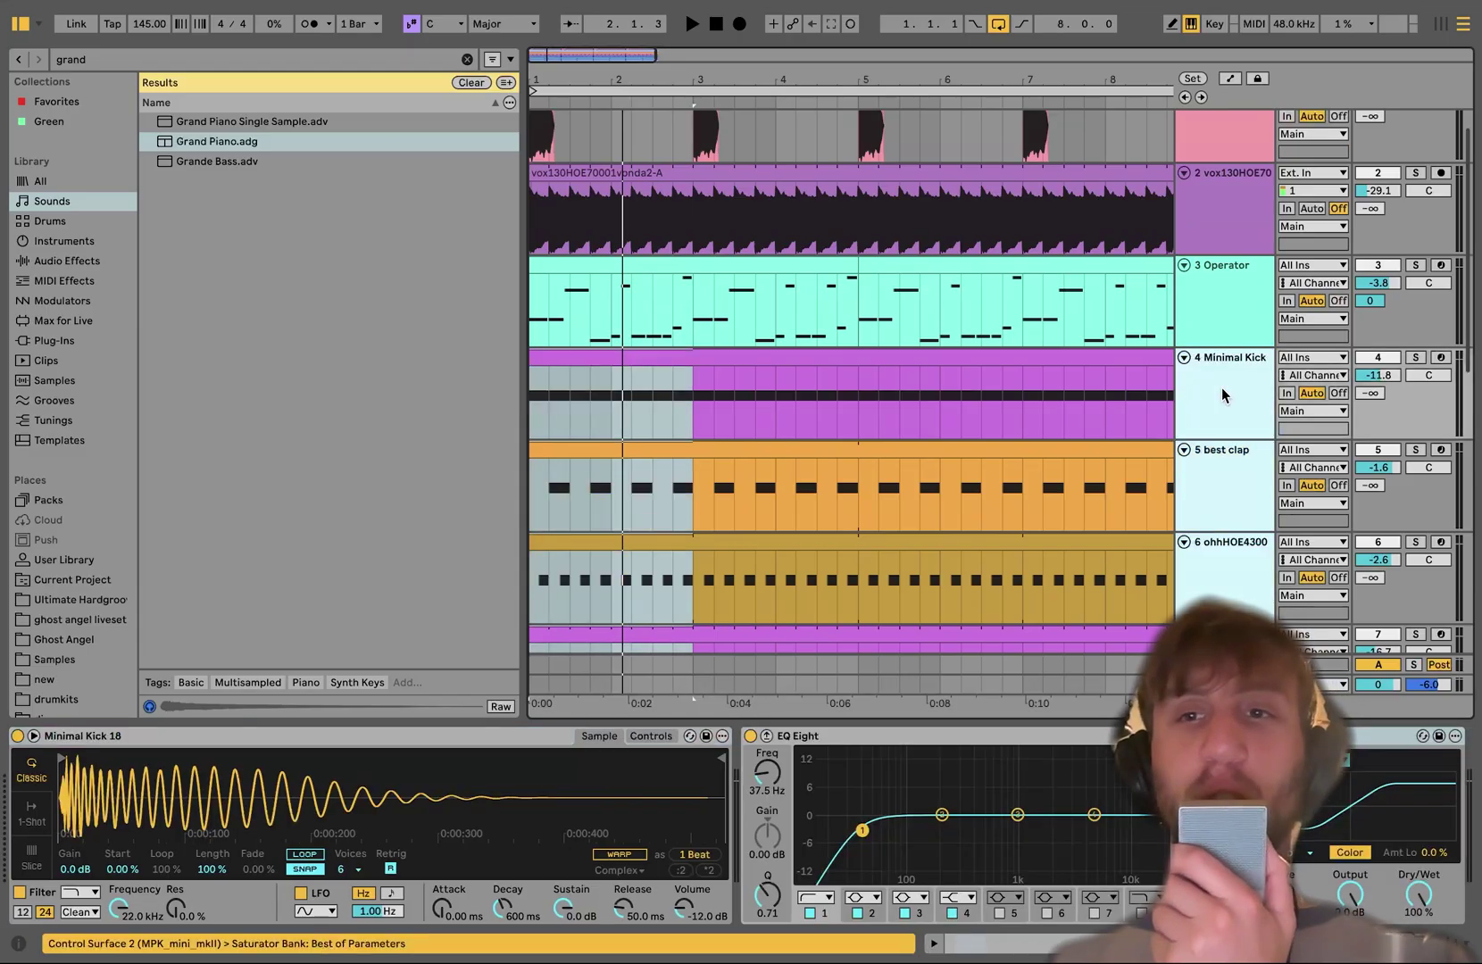
click(1417, 358)
key(space)
scroll(1418, 358, down, 15)
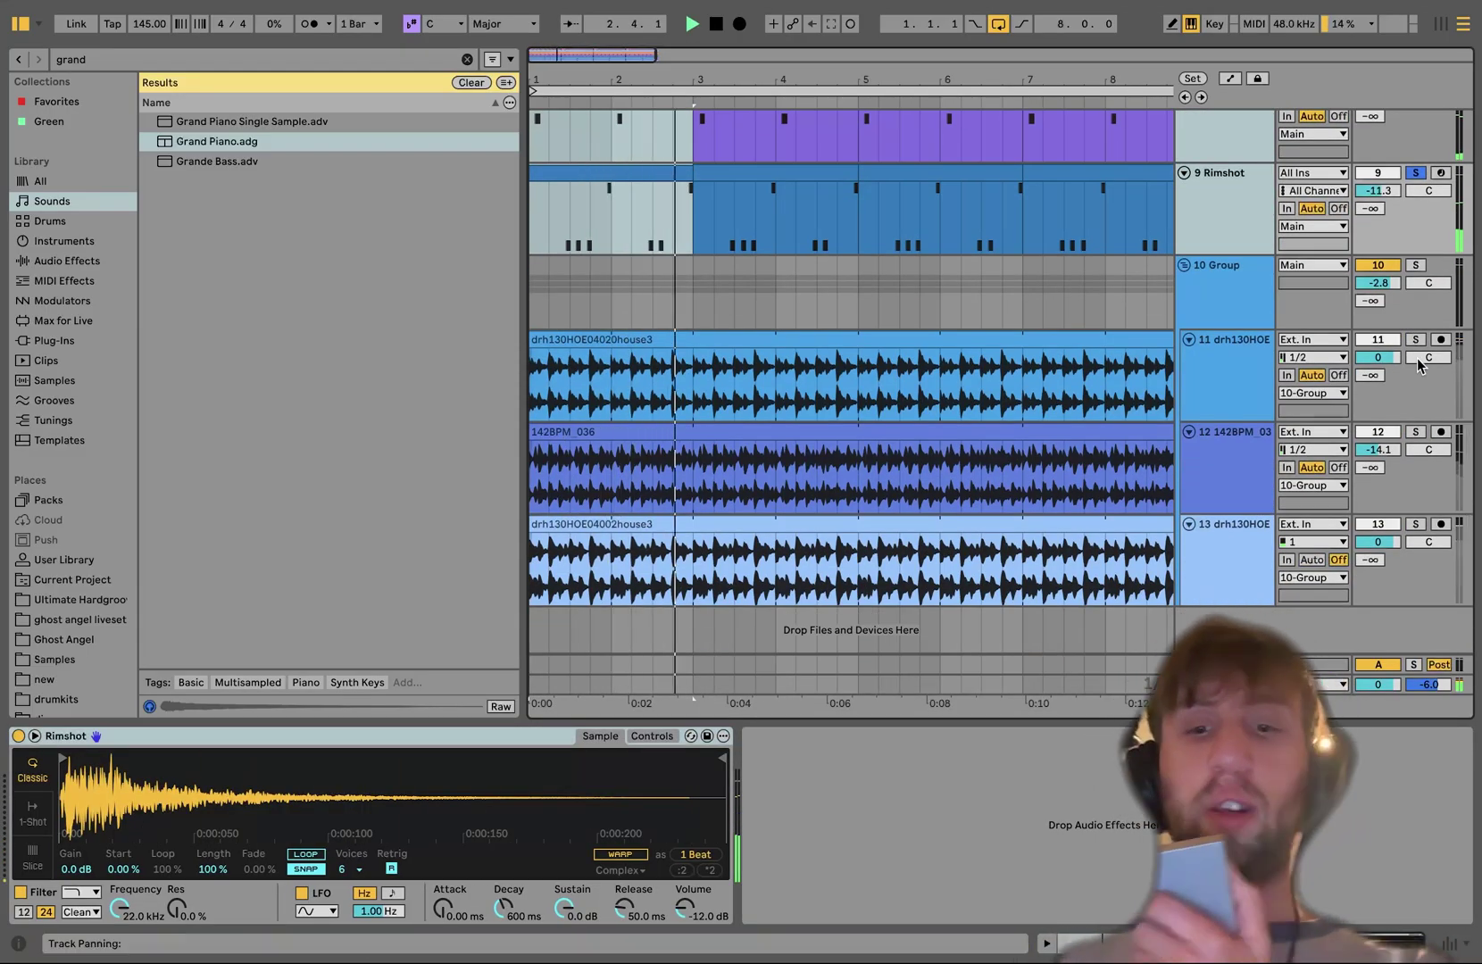
click(1415, 266)
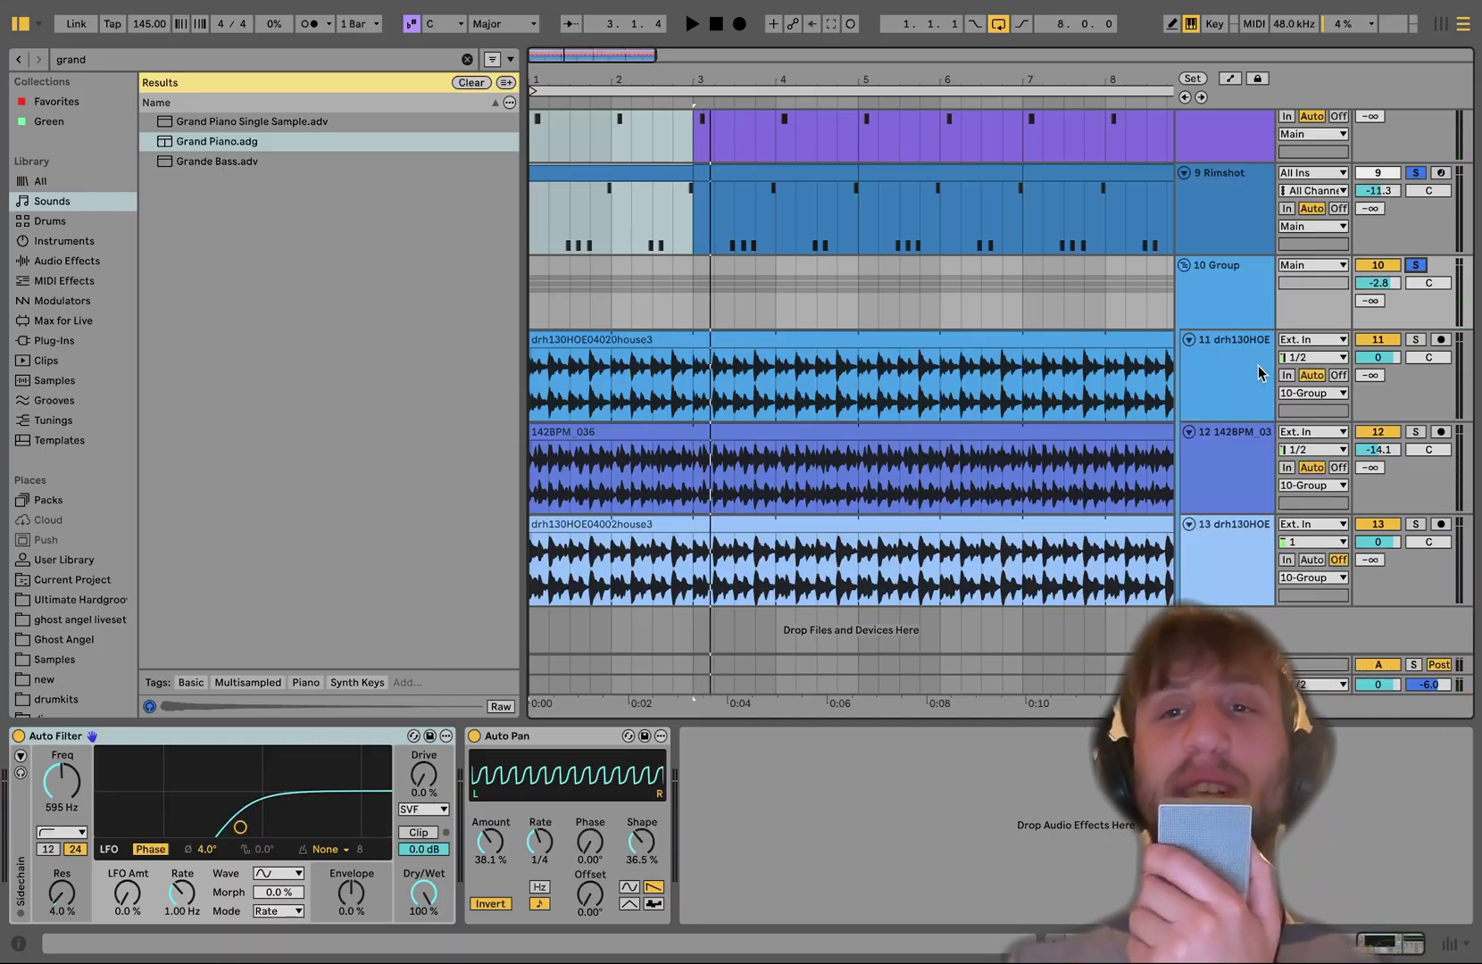
Turn off the Auto Pan and Auto Filter on 10 Group and play the group soloed alone.
click(1235, 308)
click(472, 736)
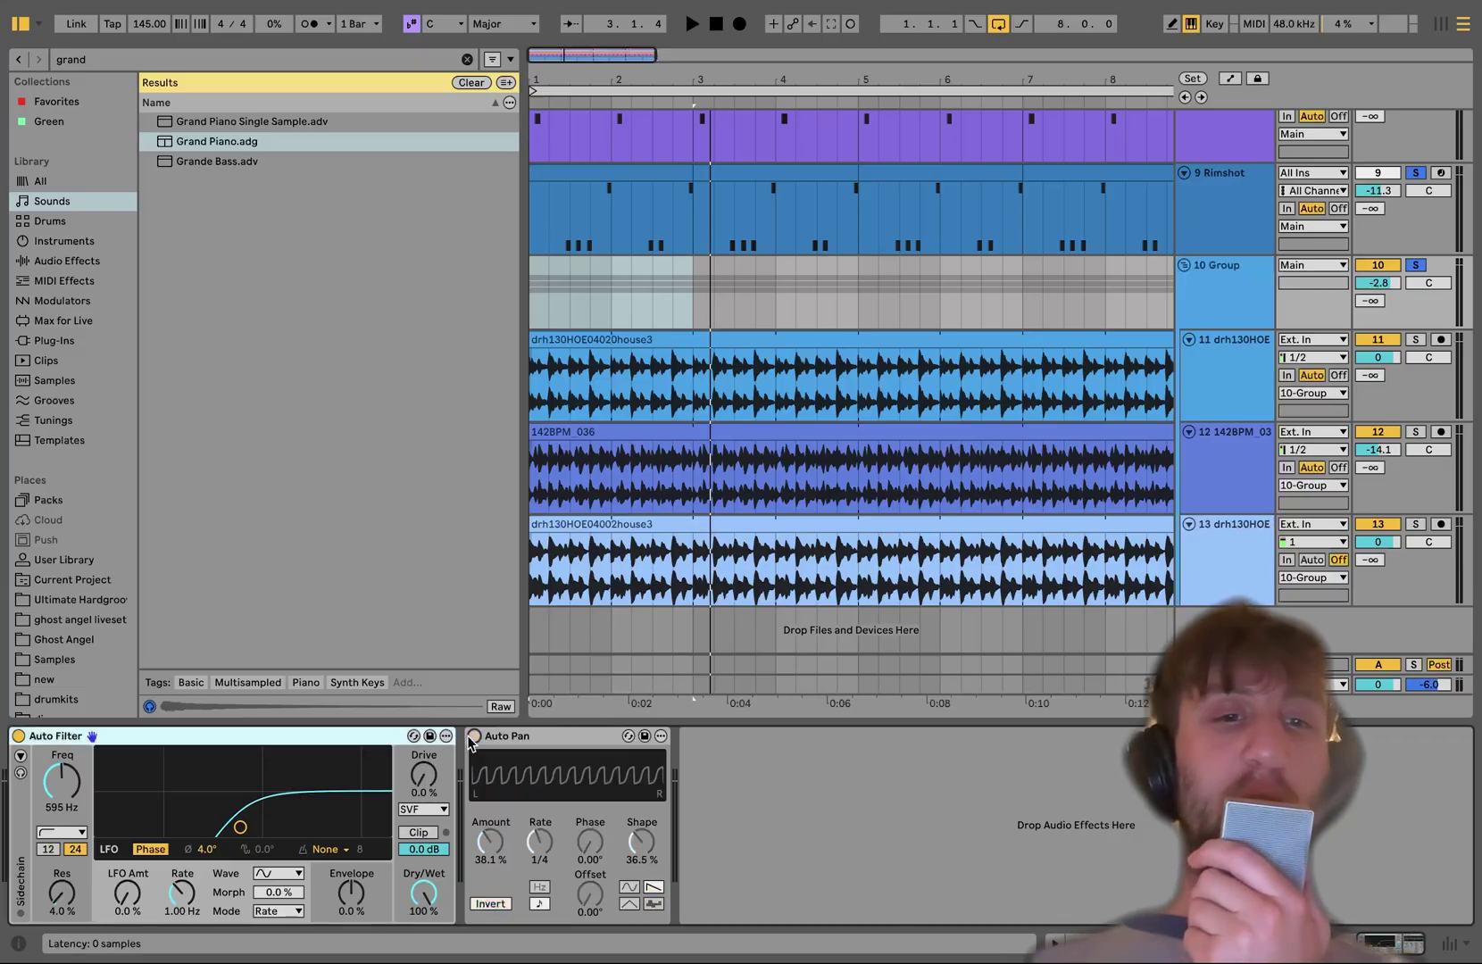
click(17, 738)
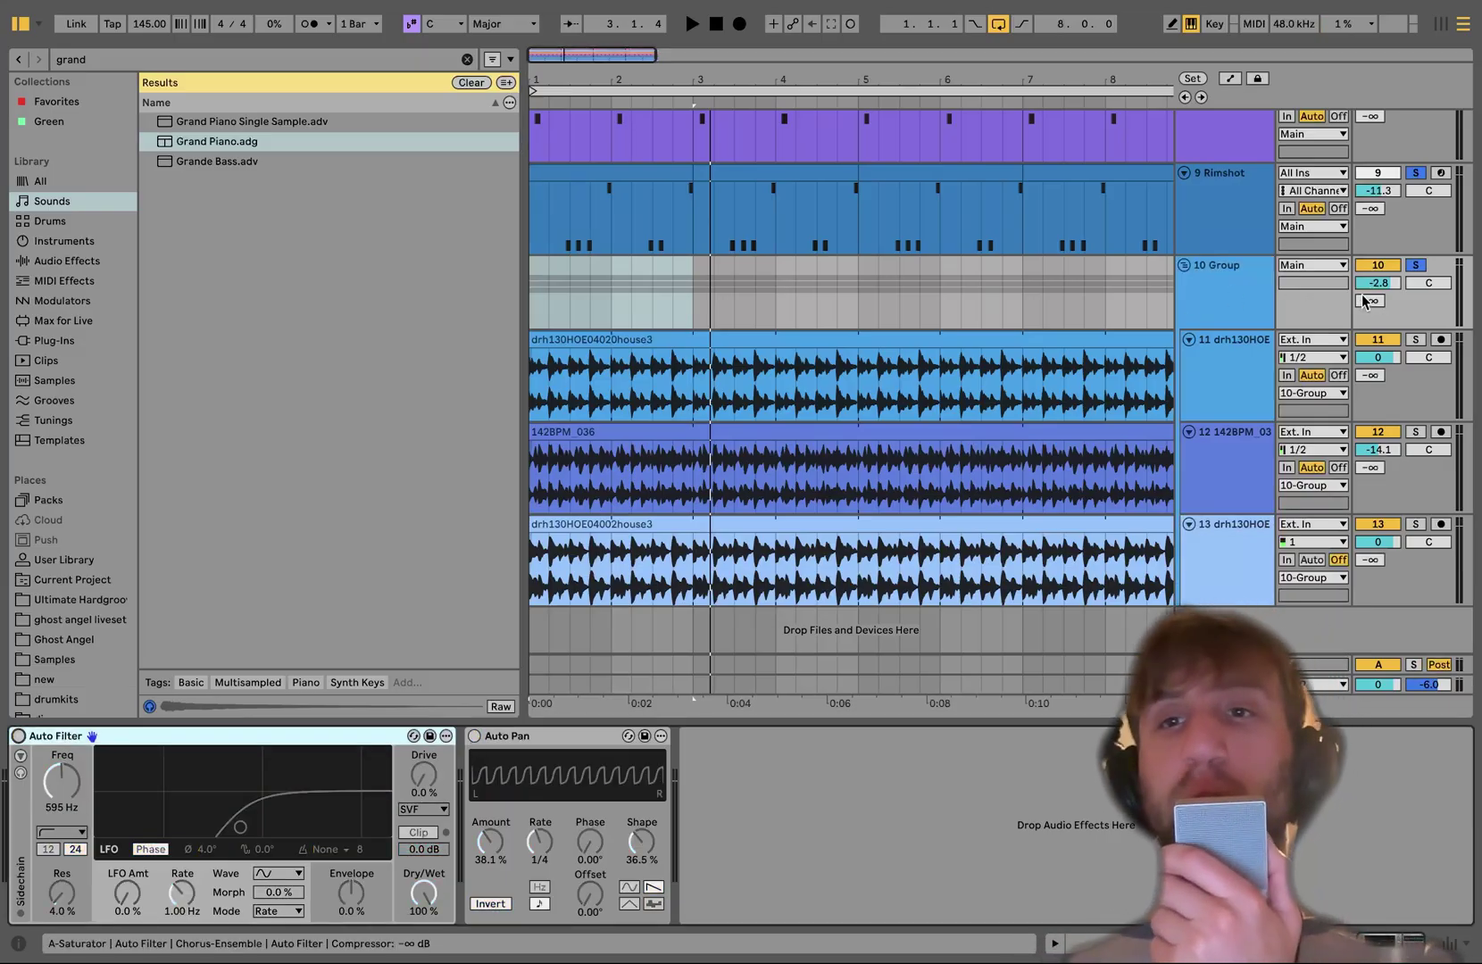
click(1412, 266)
key(space)
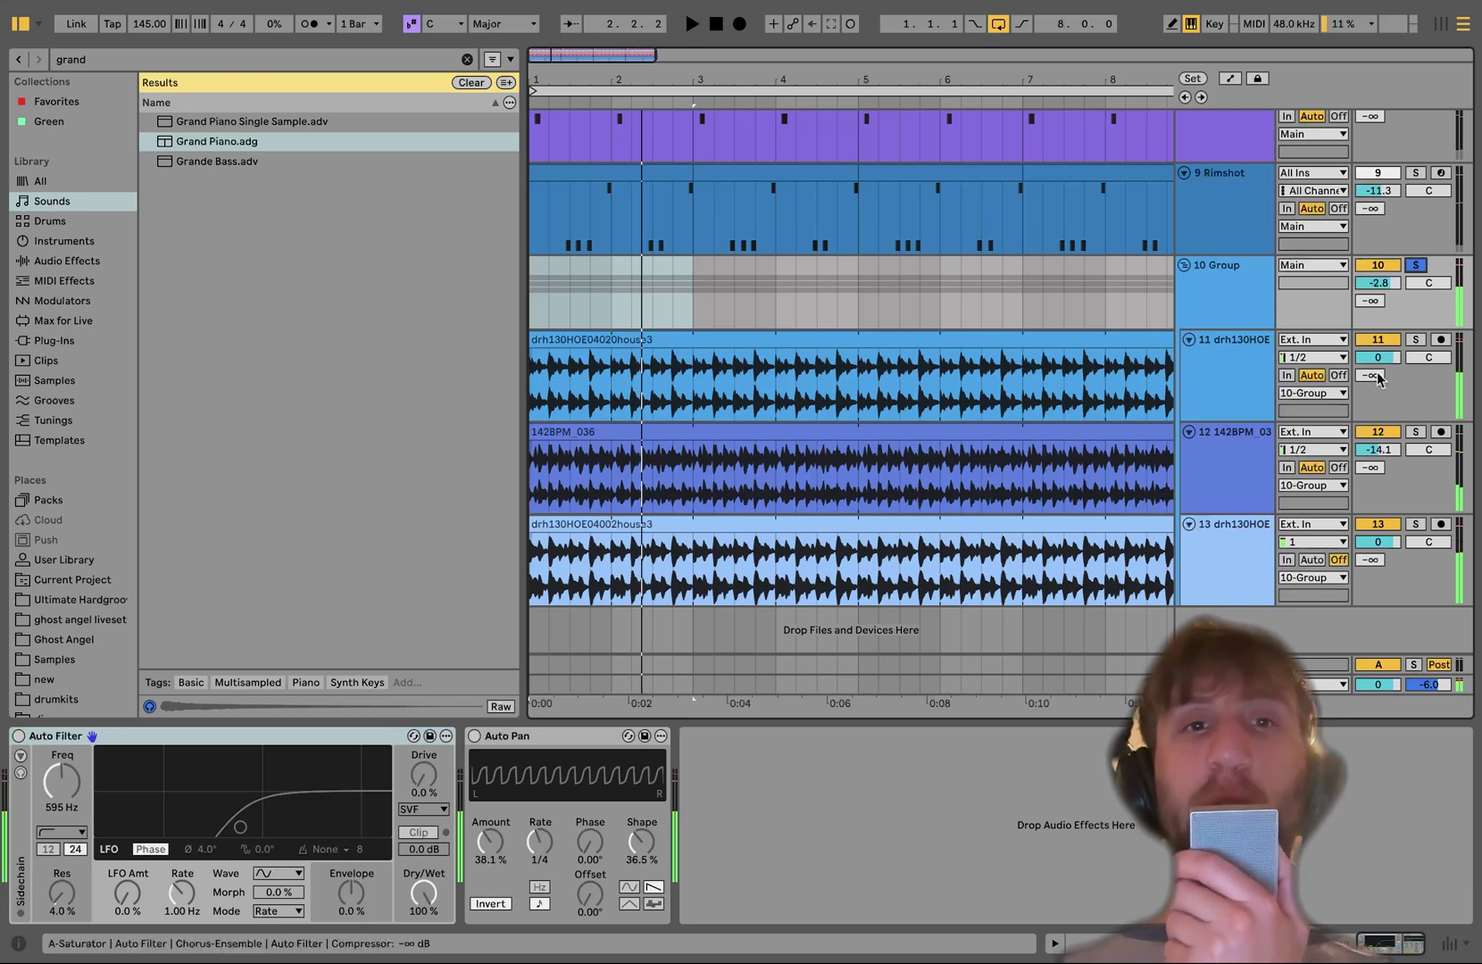
Solo and play each loop of 10 Group in turn: 142BPM_036, drh130HOE04020house3 and drh130HOE04002house3.
click(1414, 433)
key(space)
key(space)
click(1234, 448)
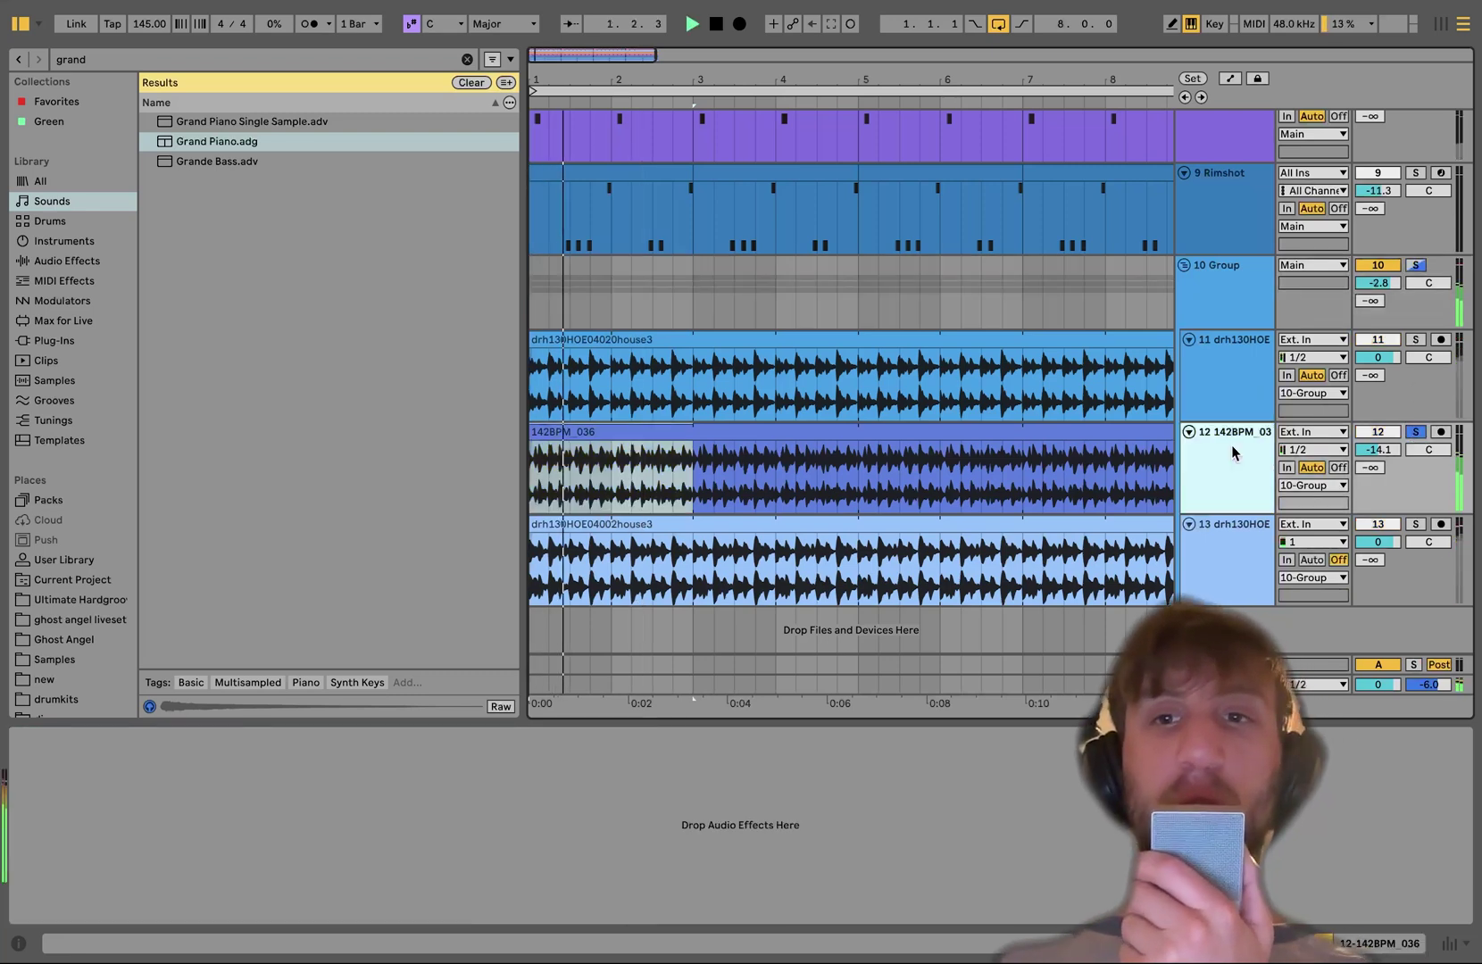
click(1414, 339)
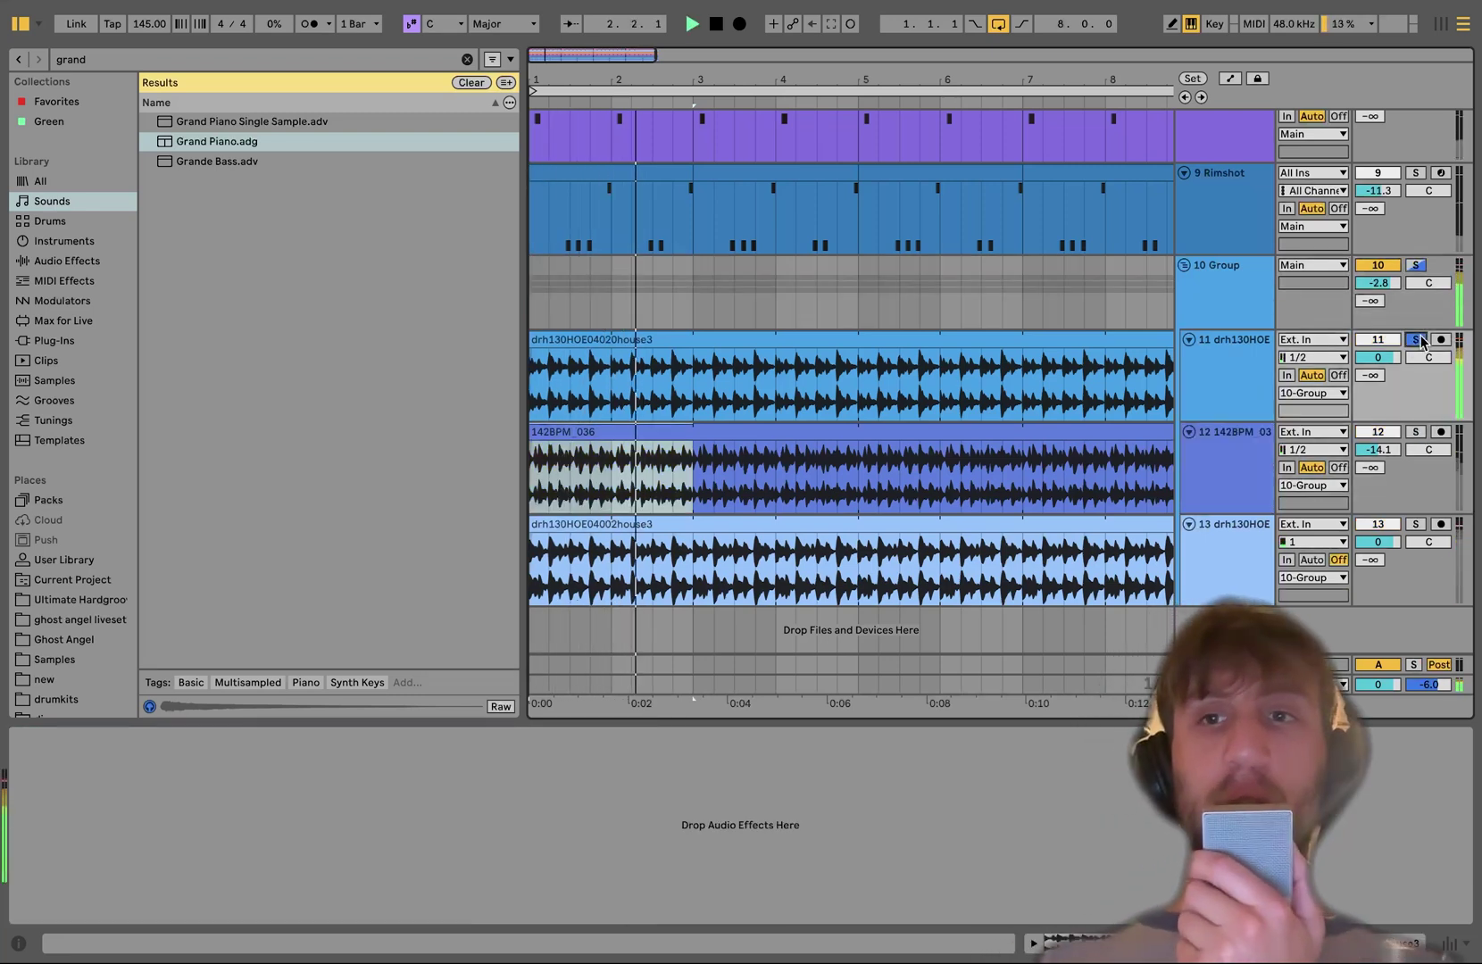
click(1250, 373)
key(space)
click(1418, 525)
key(space)
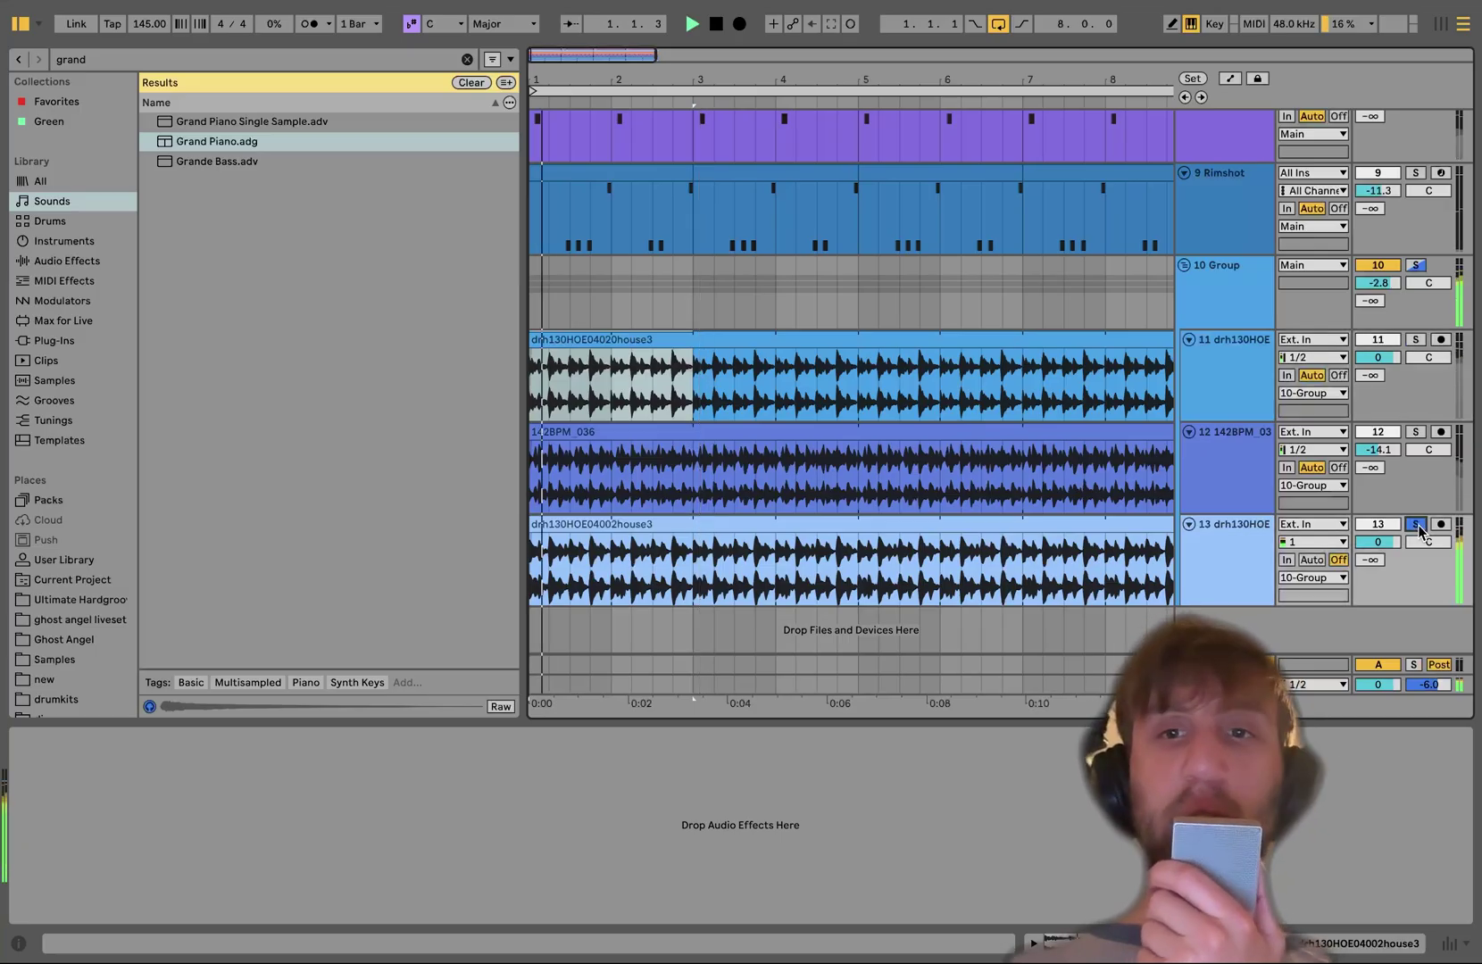
key(space)
Solo the whole 10 Group, turn its Auto Filter on, and play the filtered loops.
click(1416, 265)
click(1249, 299)
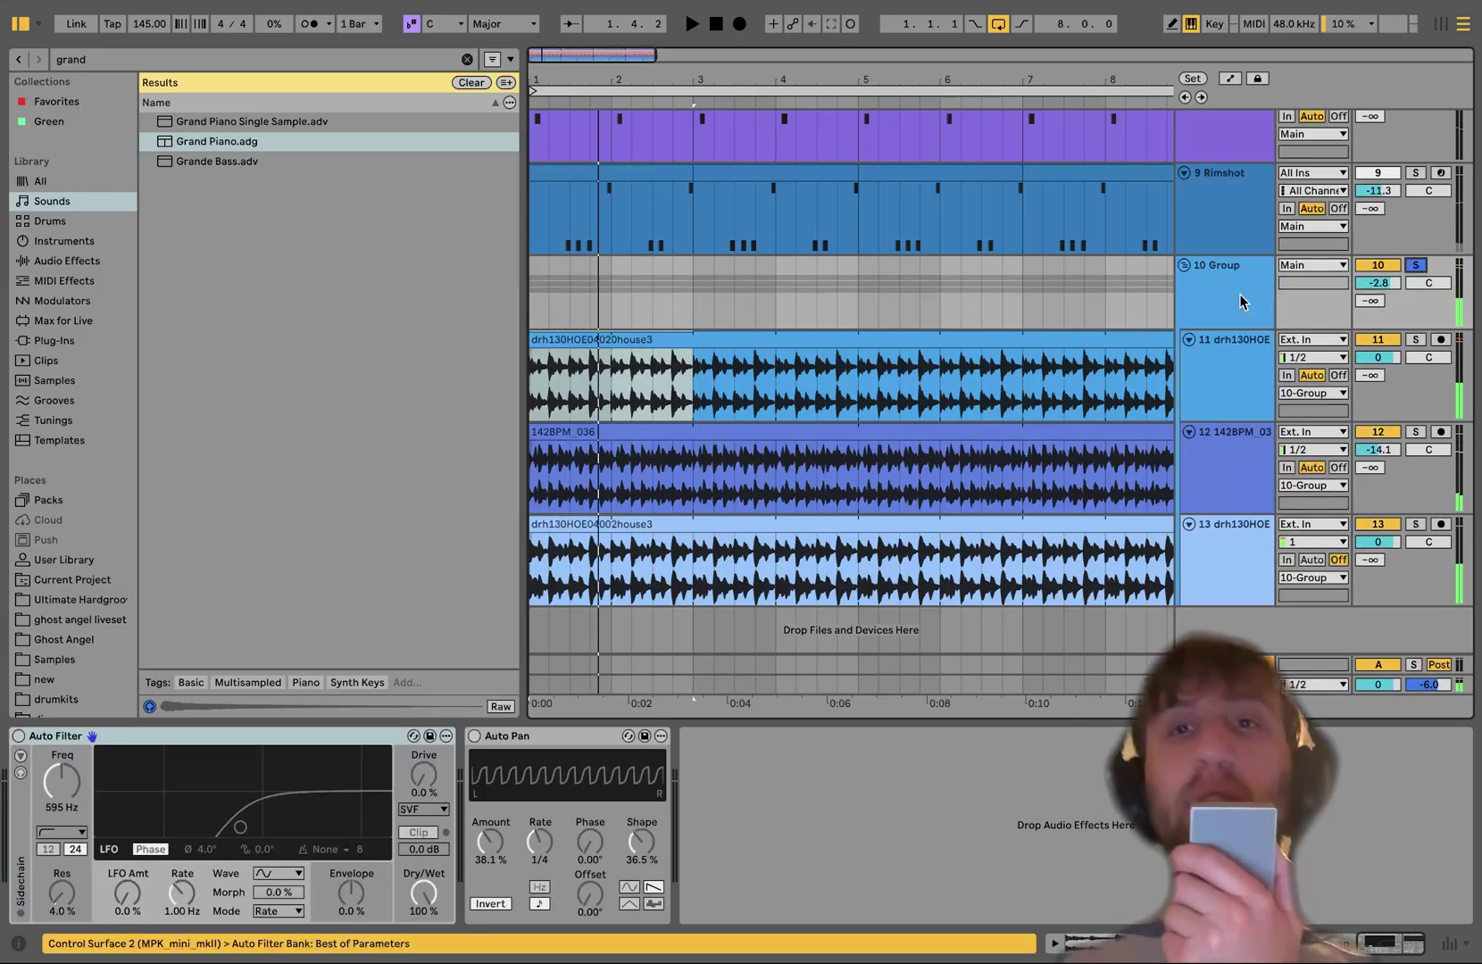
click(173, 743)
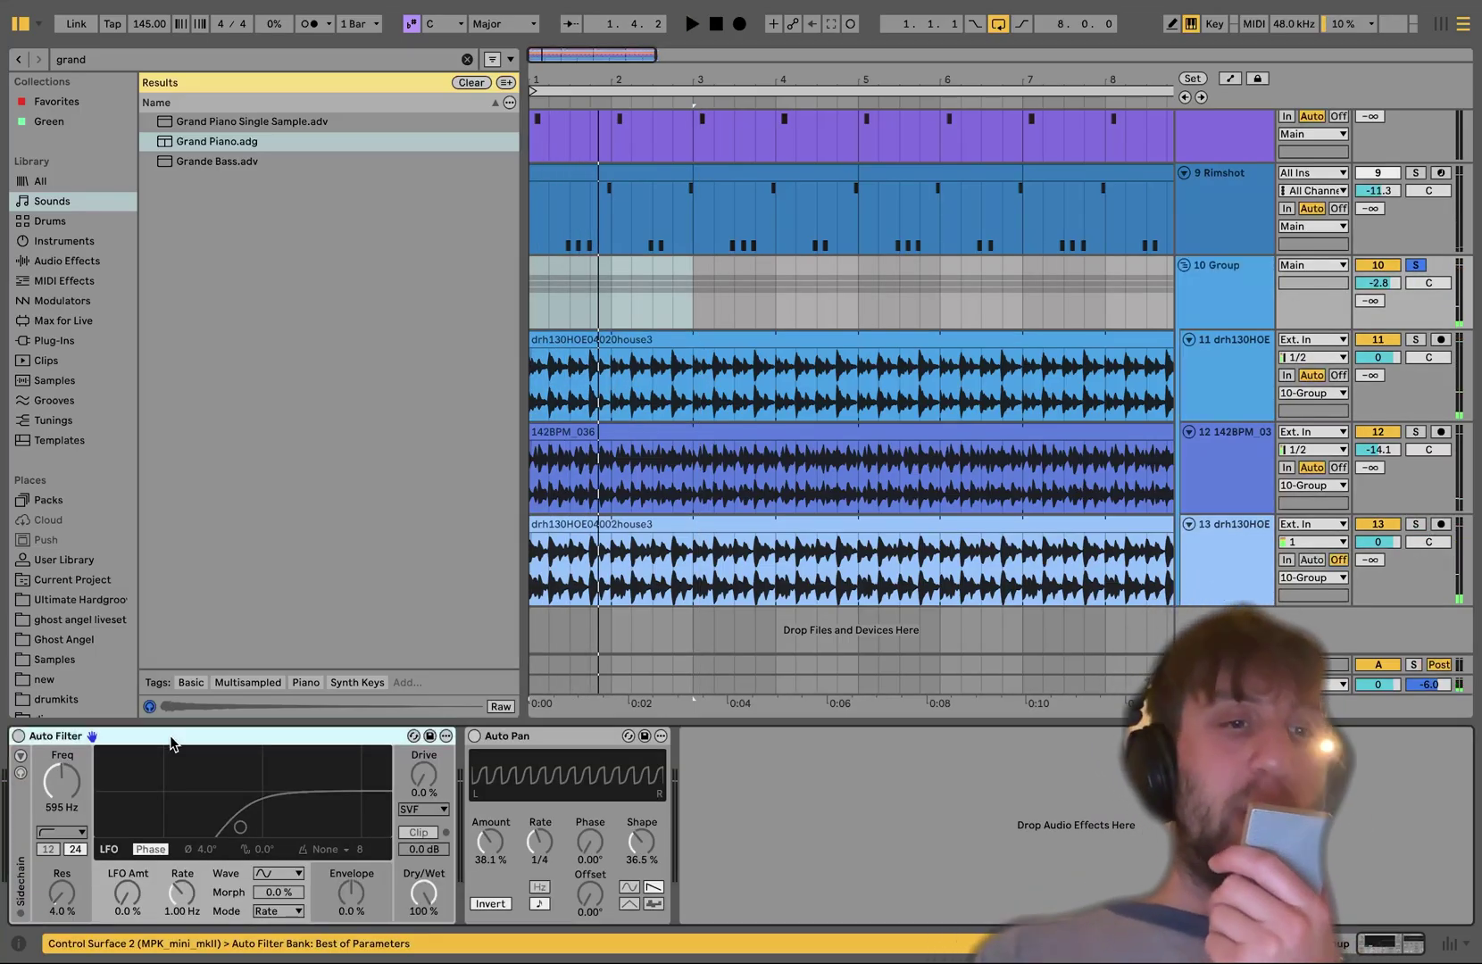
click(18, 736)
key(space)
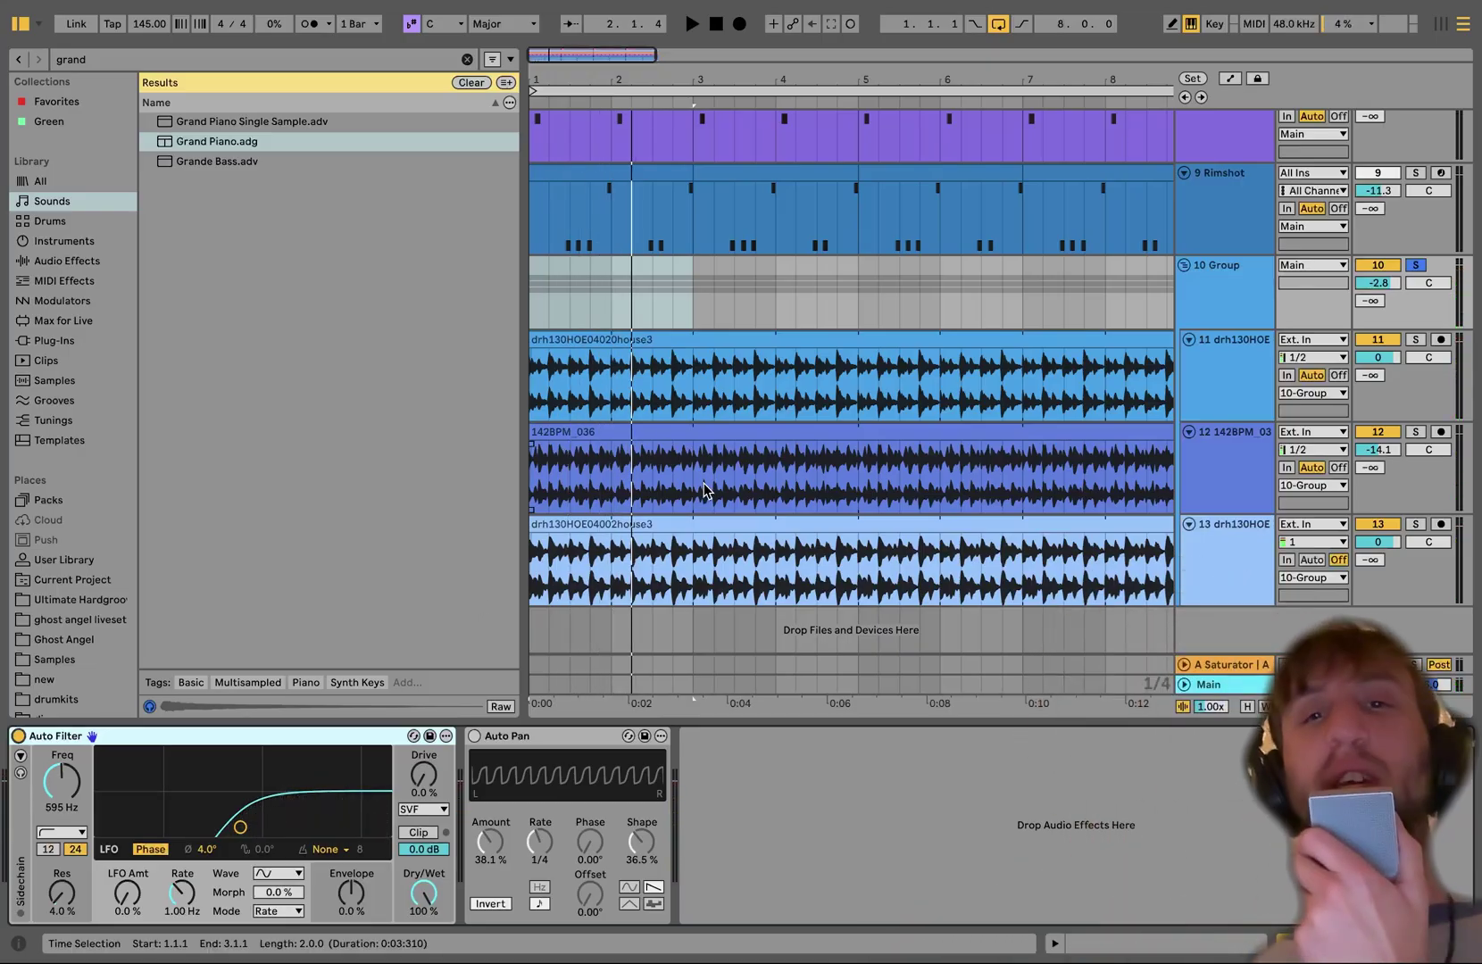
Play the 142BPM_036 and drh130HOE04002house3 loops soloed individually, then layered together.
click(1222, 499)
click(1416, 432)
key(space)
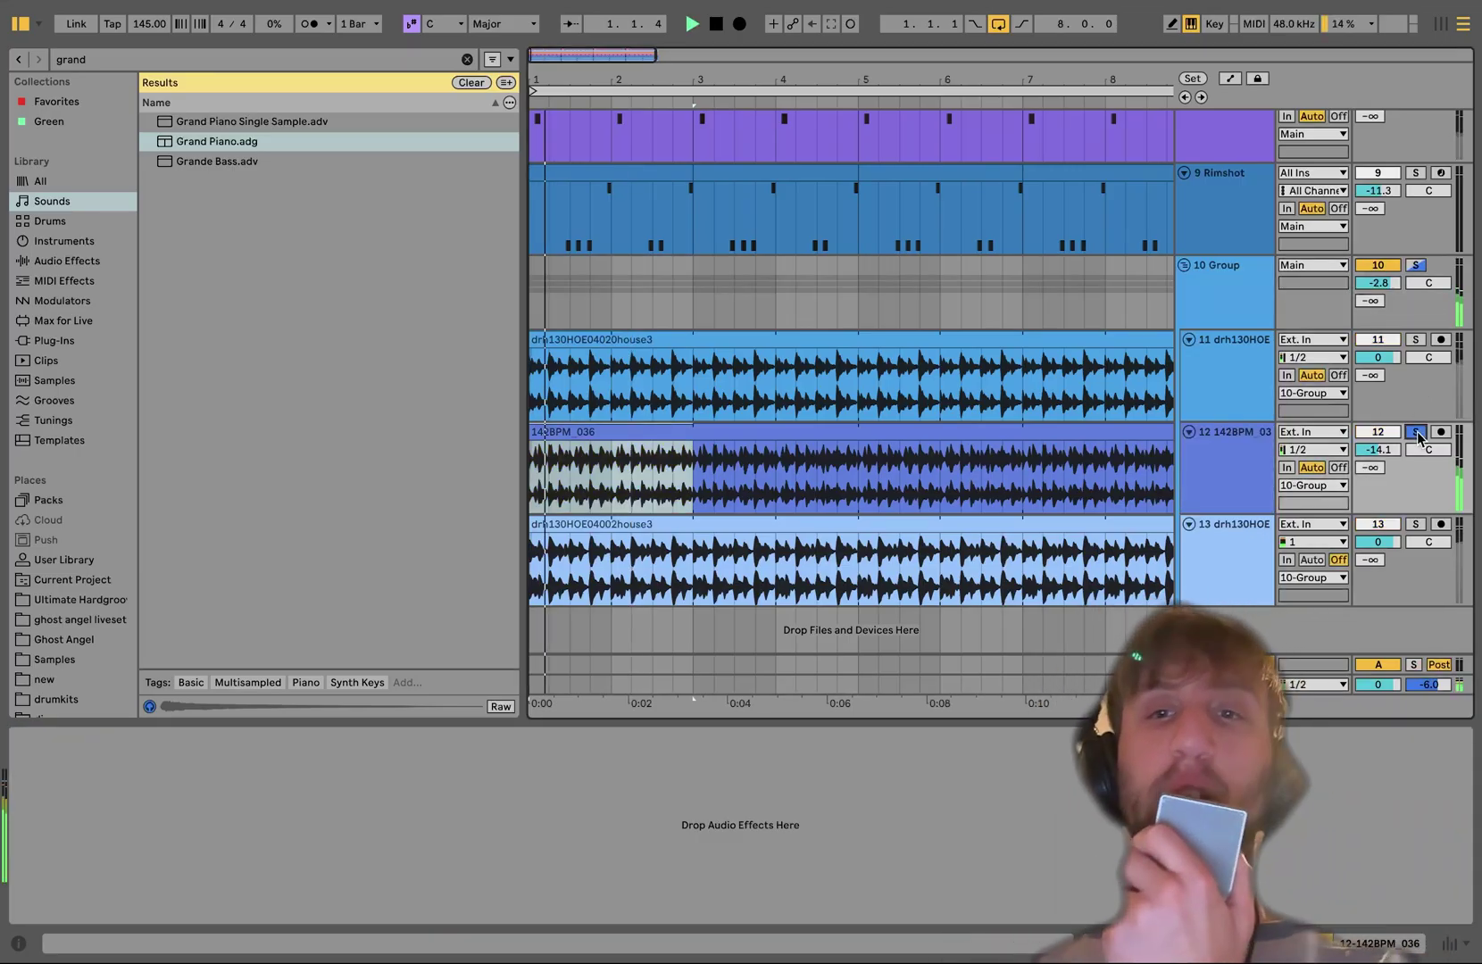
click(1415, 524)
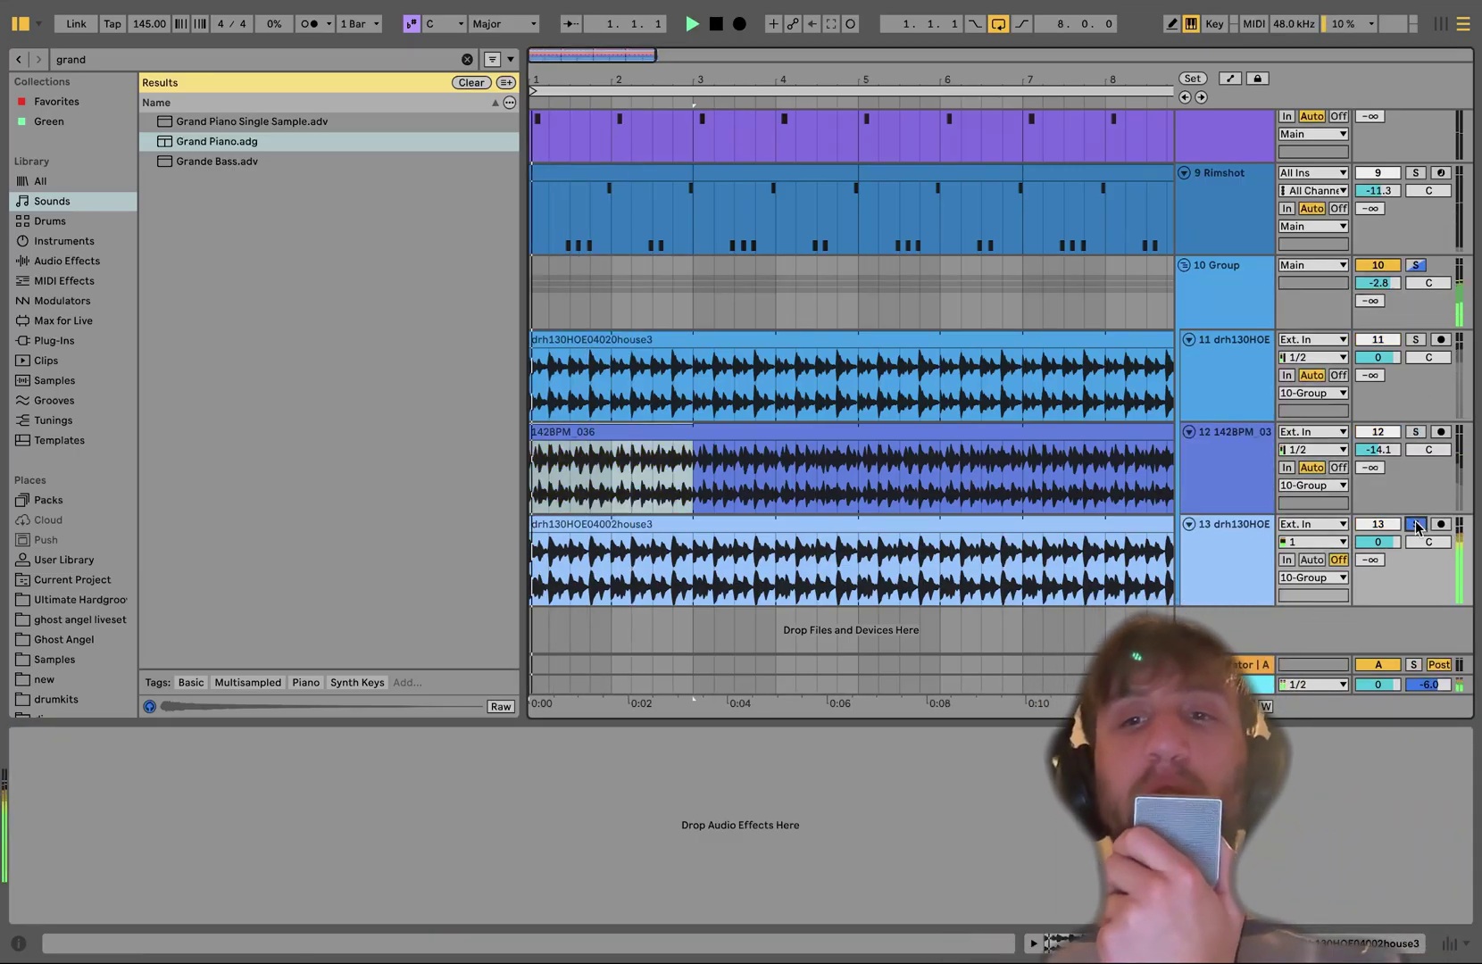
click(1416, 432)
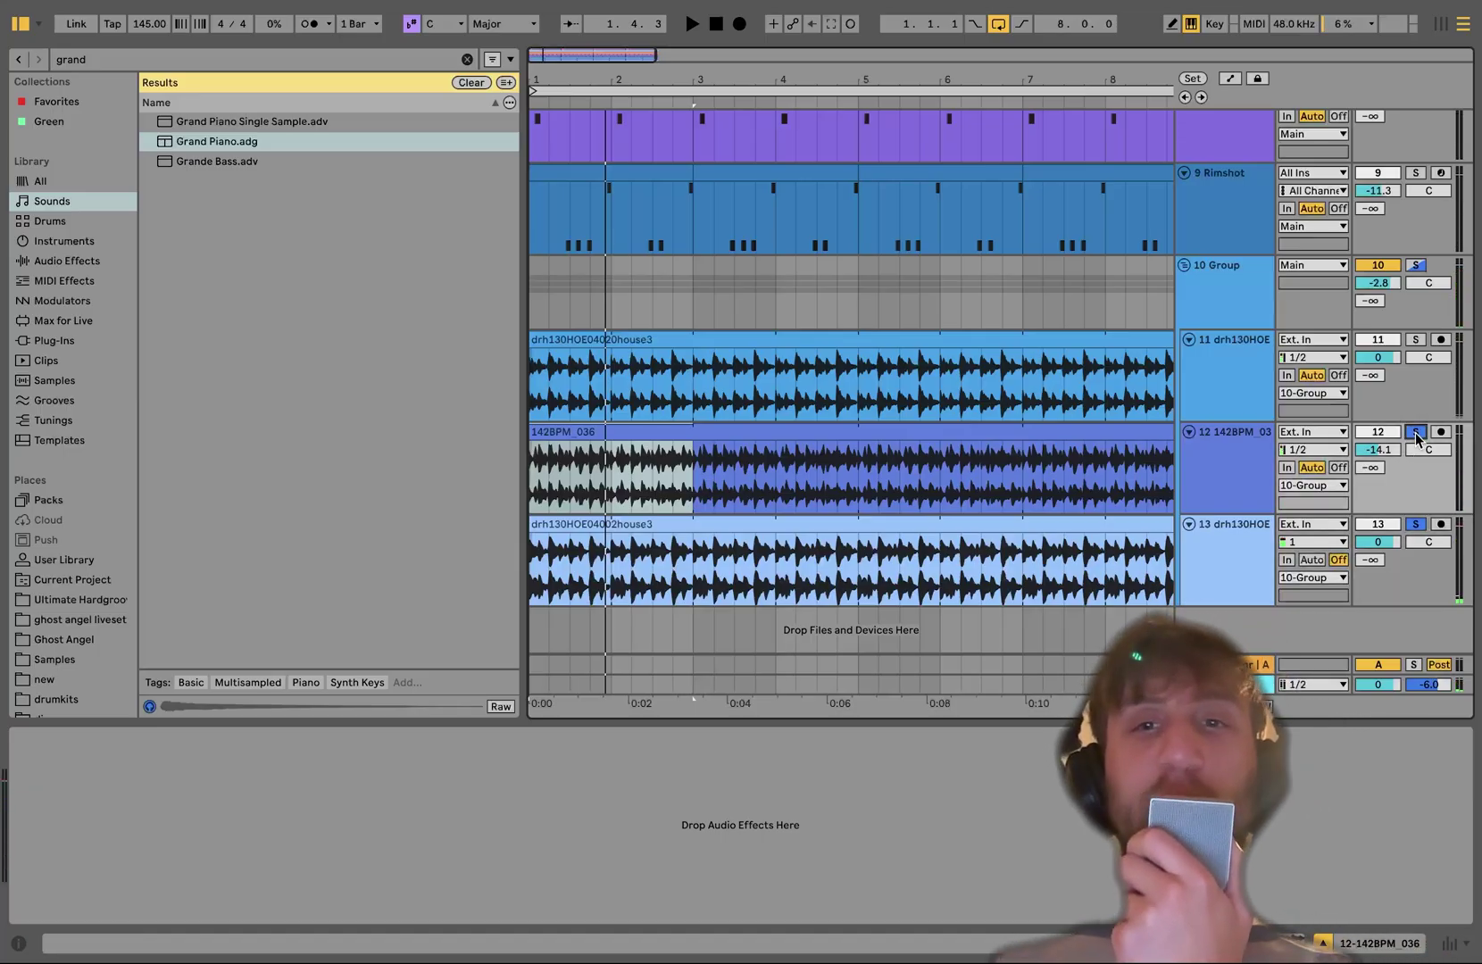
key(space)
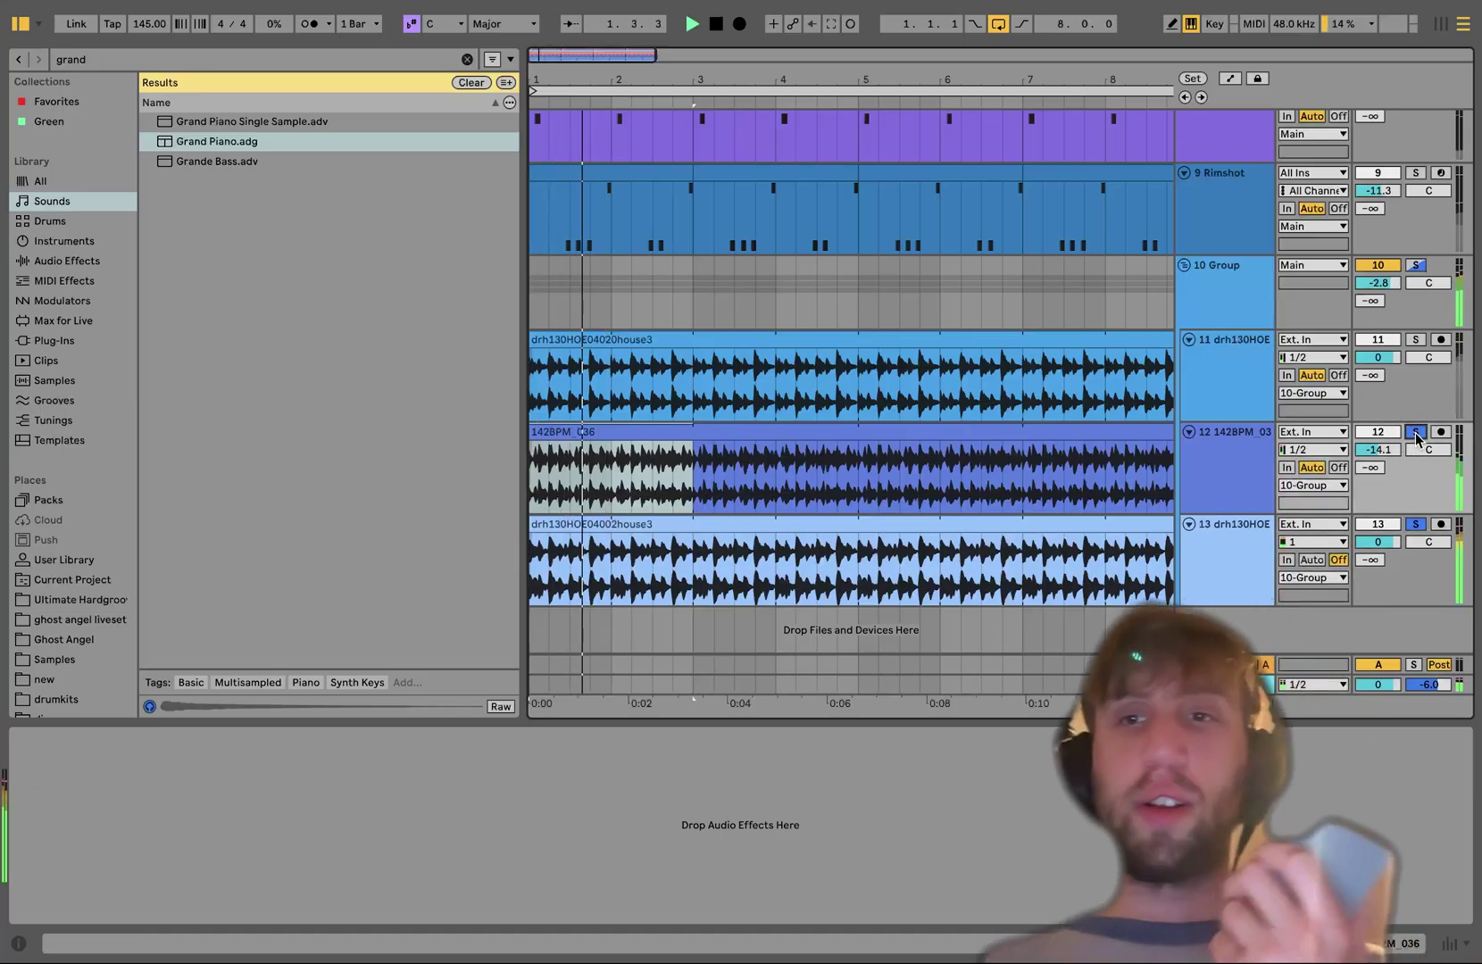
Solo drh130HOE04020house3, layer in the other two loops, and play them with 10 Group's devices shown before soloing the whole group.
click(1415, 340)
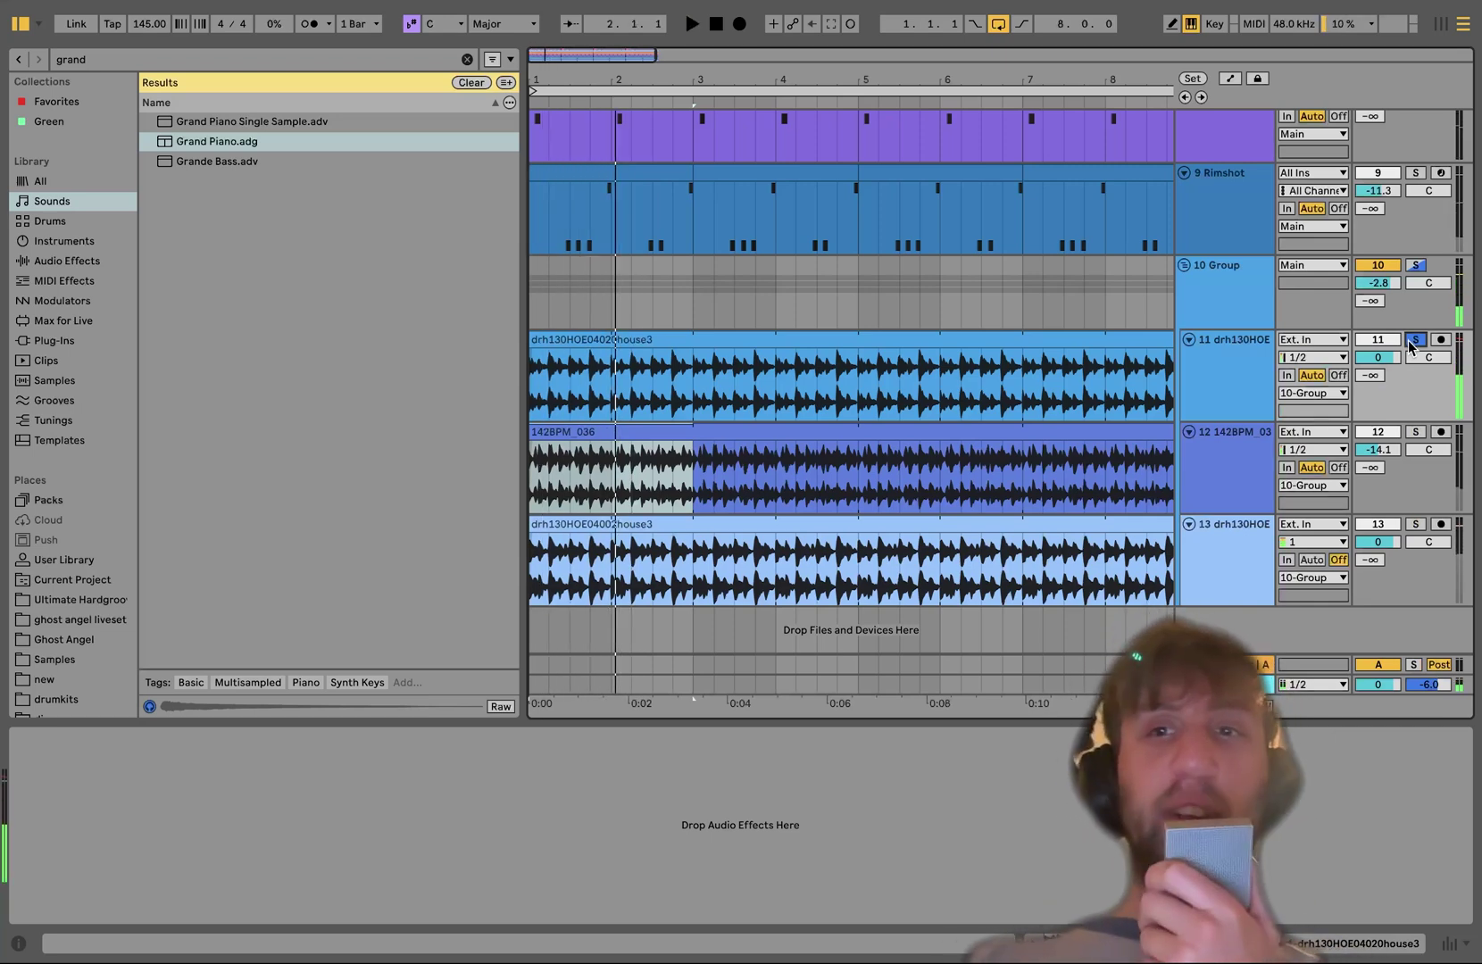
super+click(1416, 433)
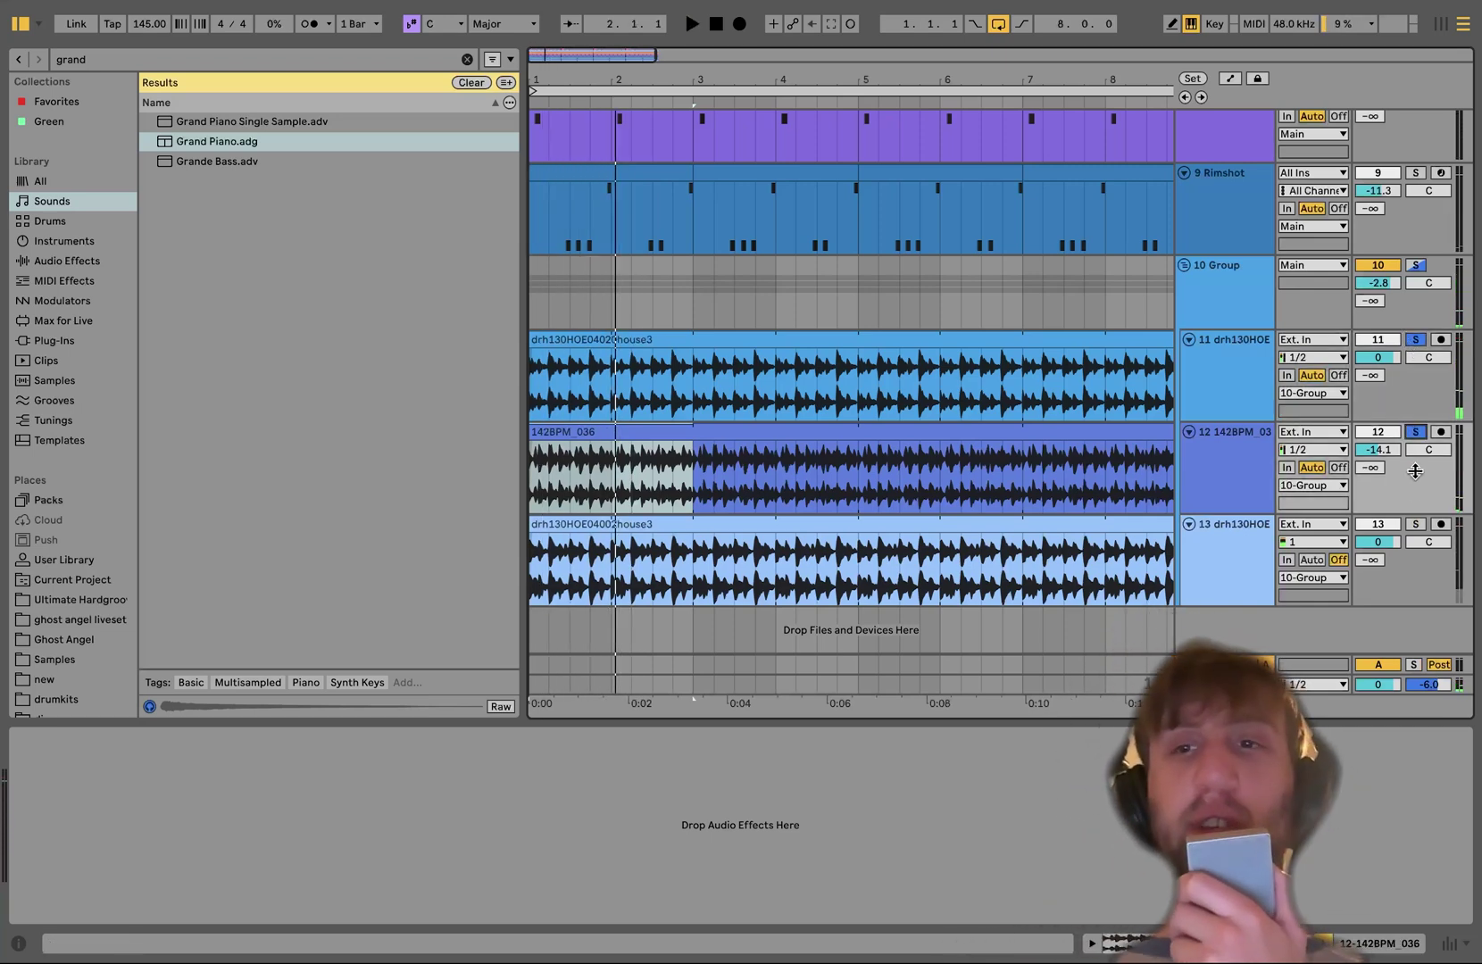
super+click(1414, 527)
key(space)
click(1196, 297)
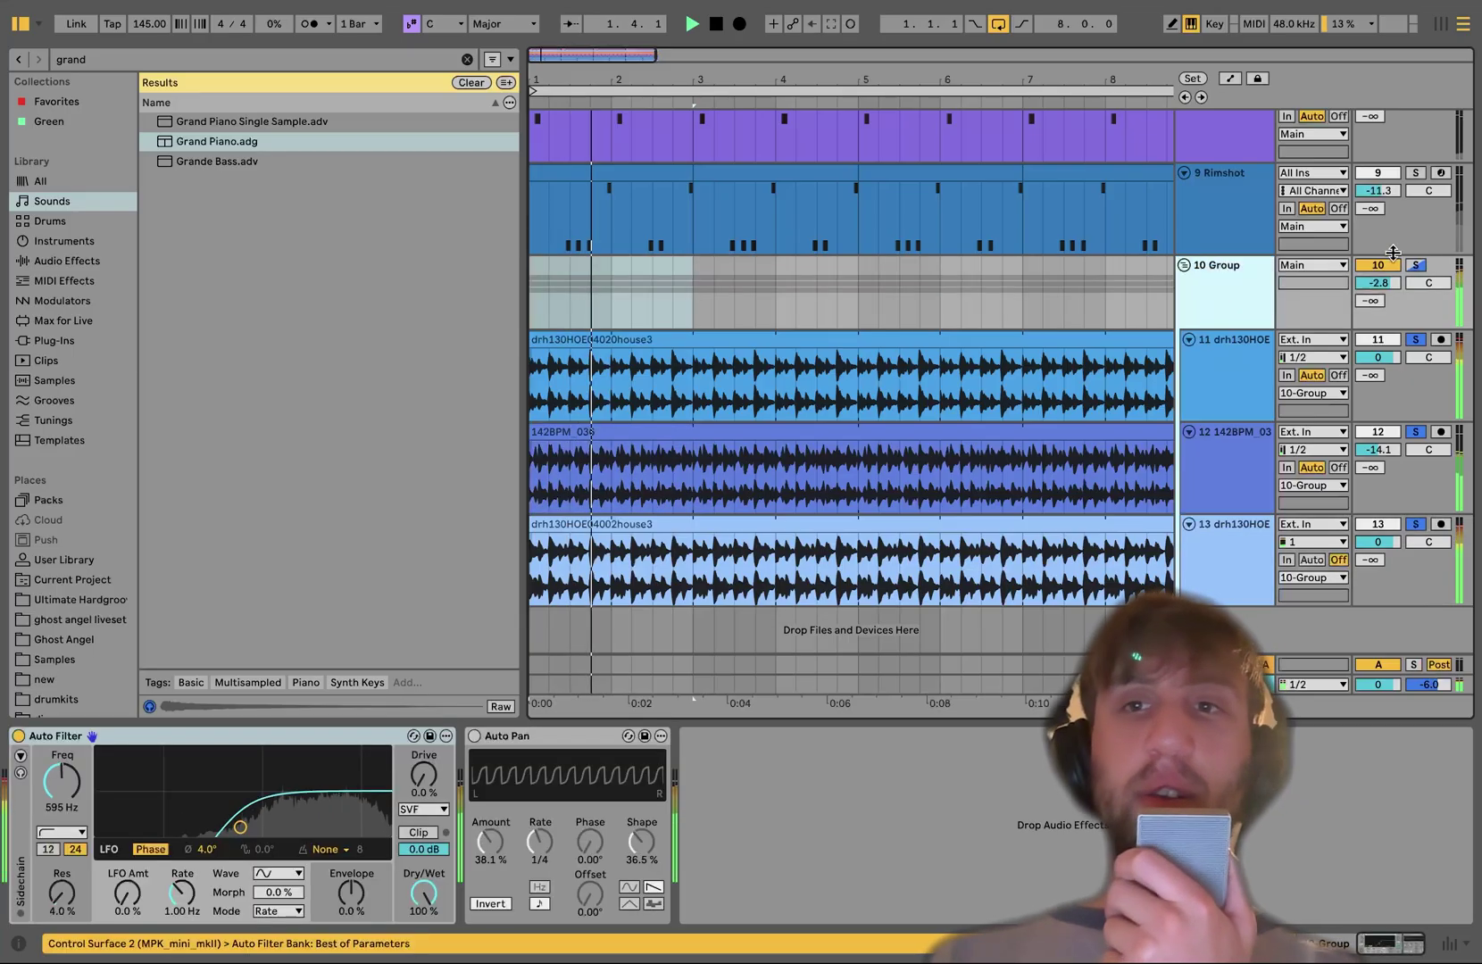
click(1416, 265)
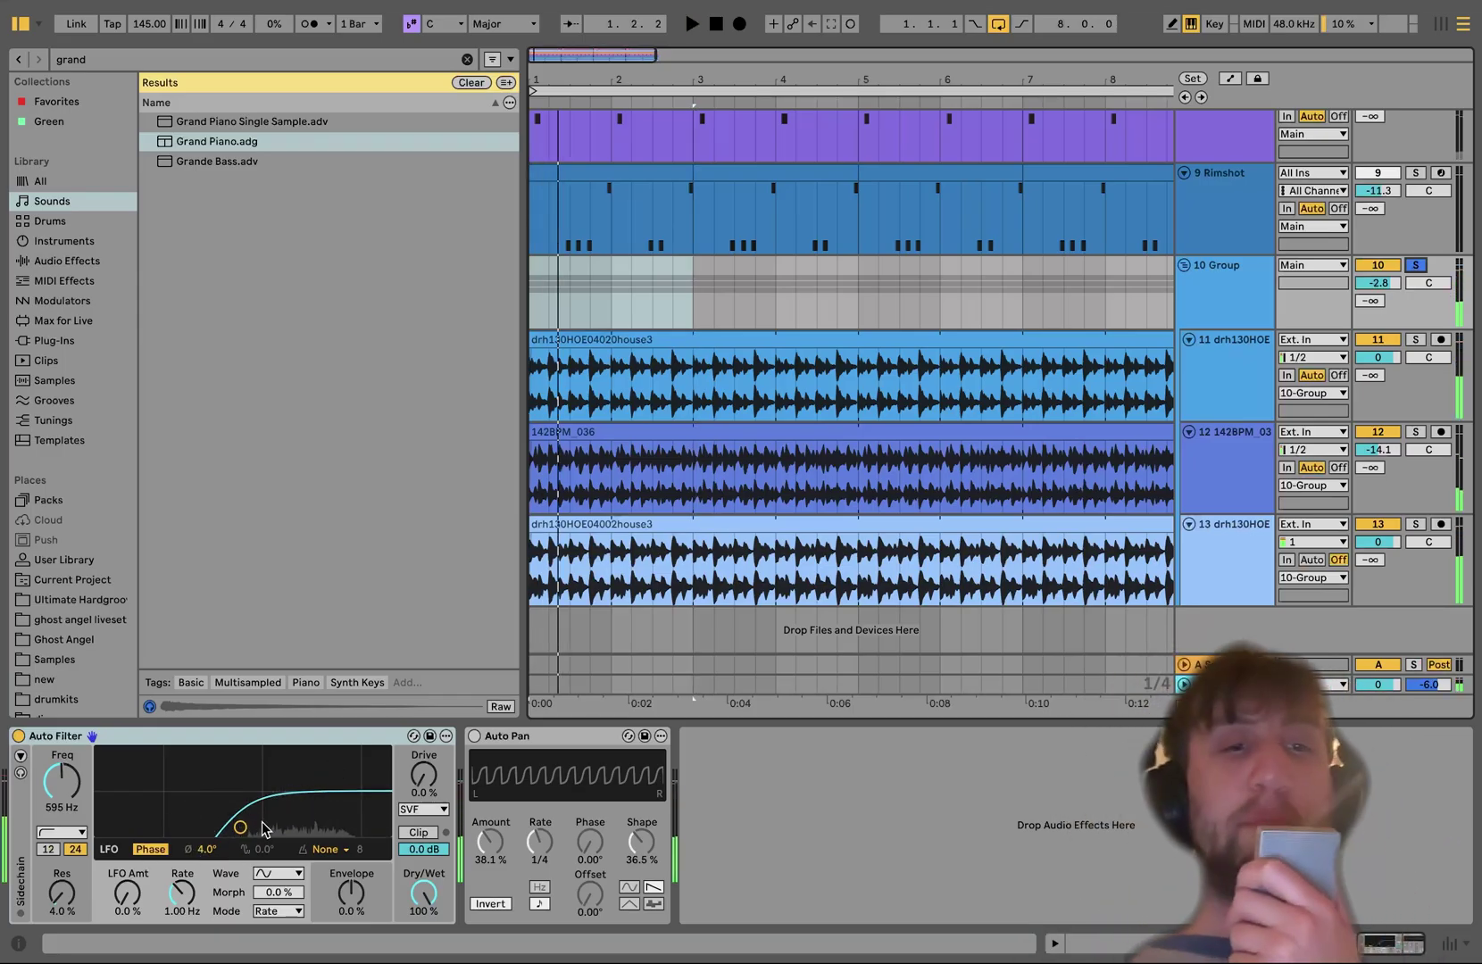
key(space)
Add the Operator bassline to the solo with 10 Group and play them together.
scroll(1017, 419, up, 10)
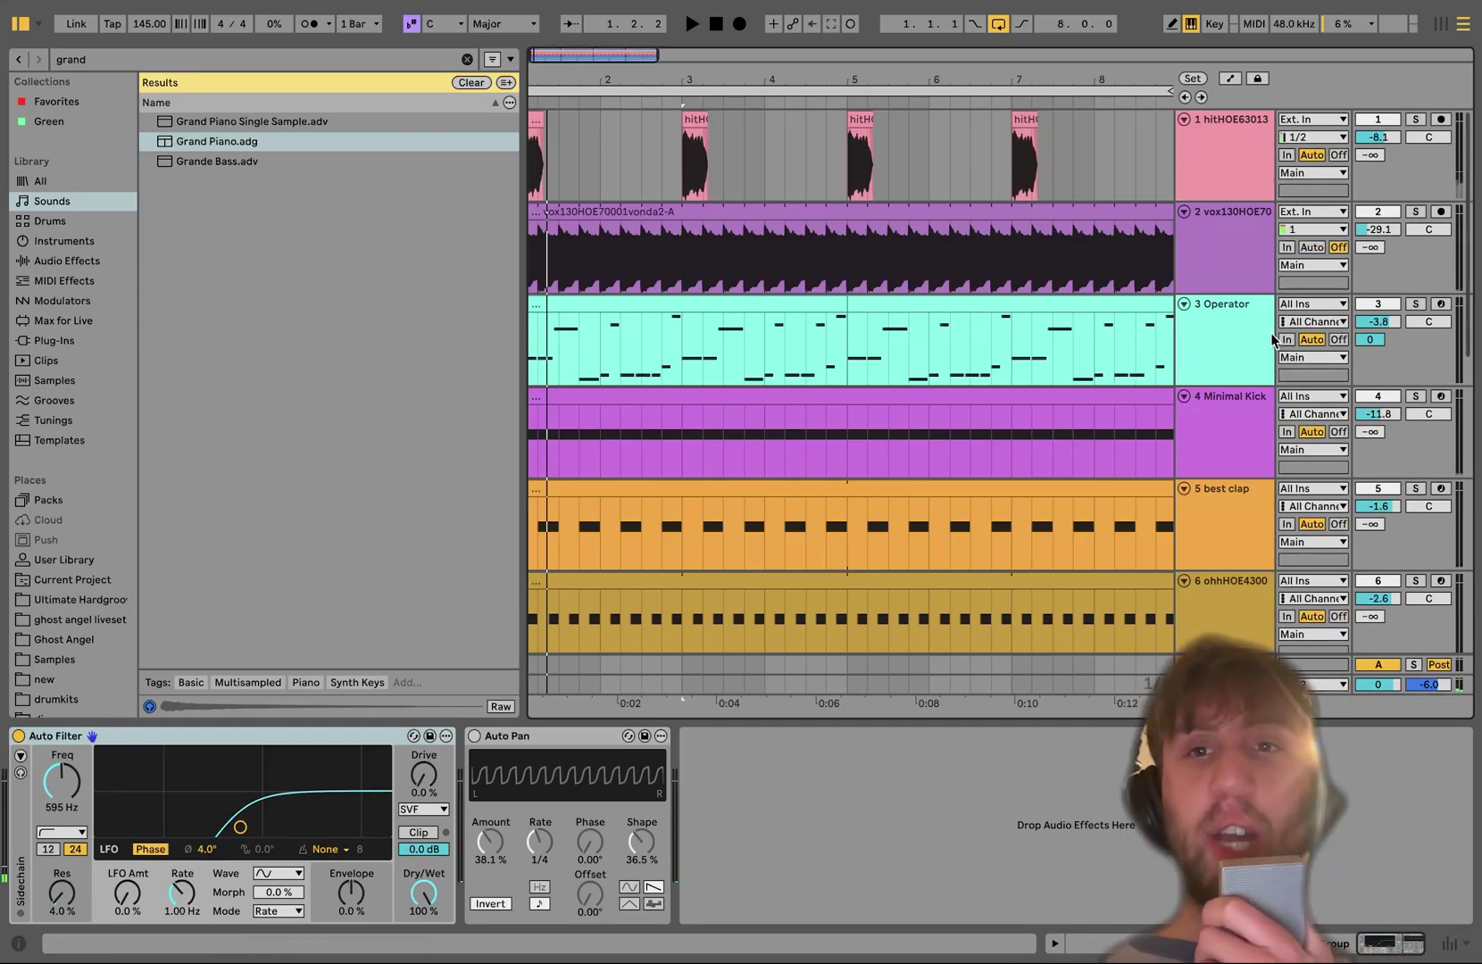
click(1418, 306)
key(space)
scroll(1422, 308, down, 10)
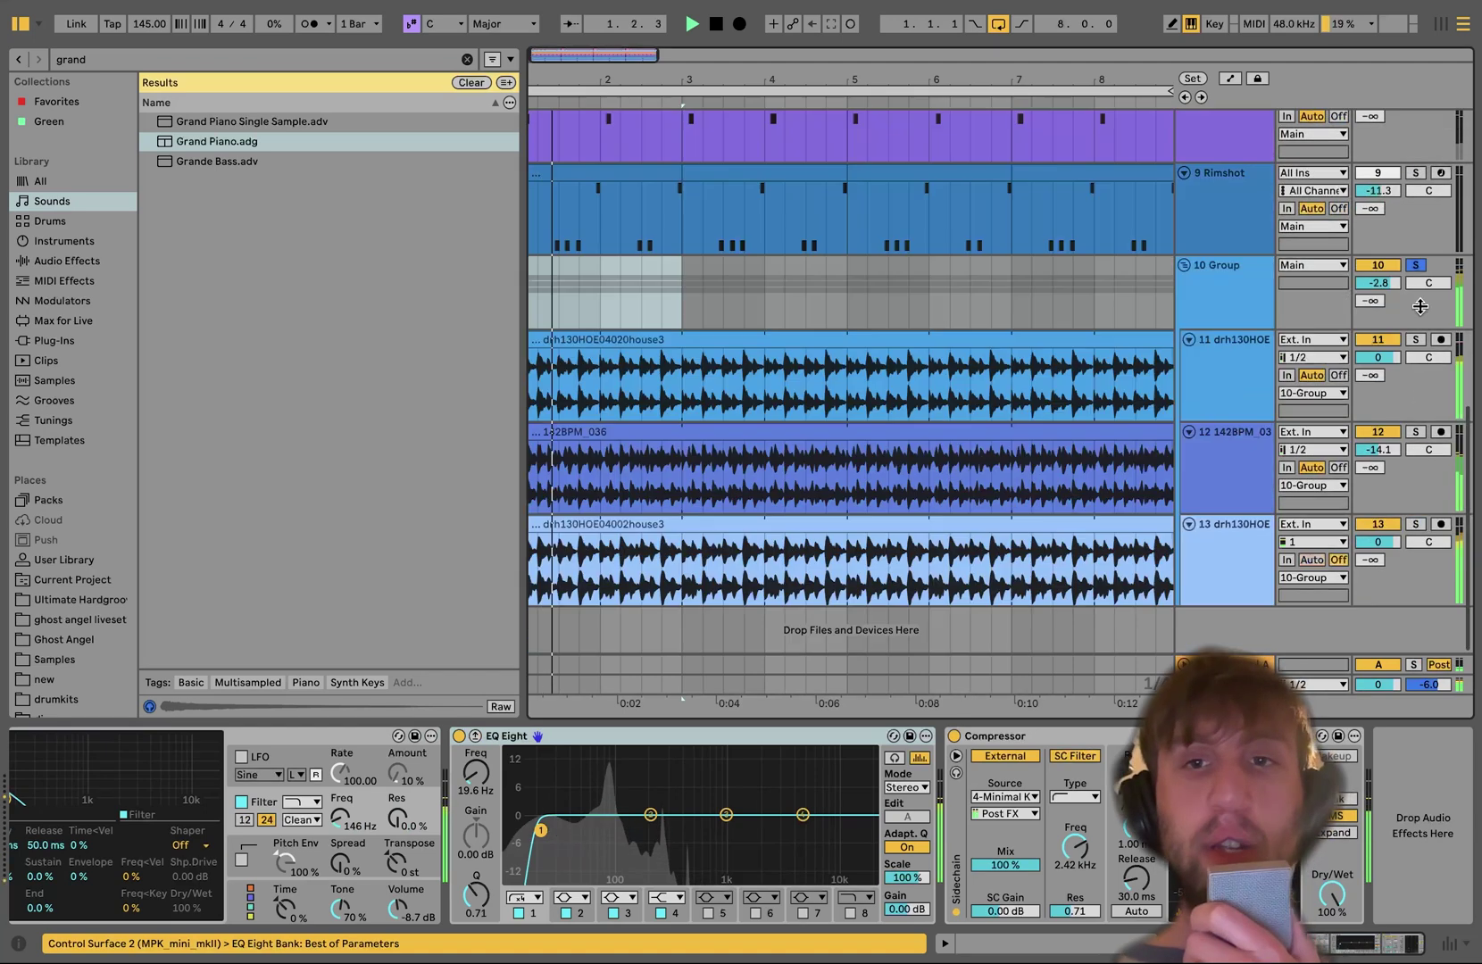
Try lowering the 10 Group Auto Filter's cutoff to 194 Hz while playing the loops, and undo the change.
click(1256, 338)
key(space)
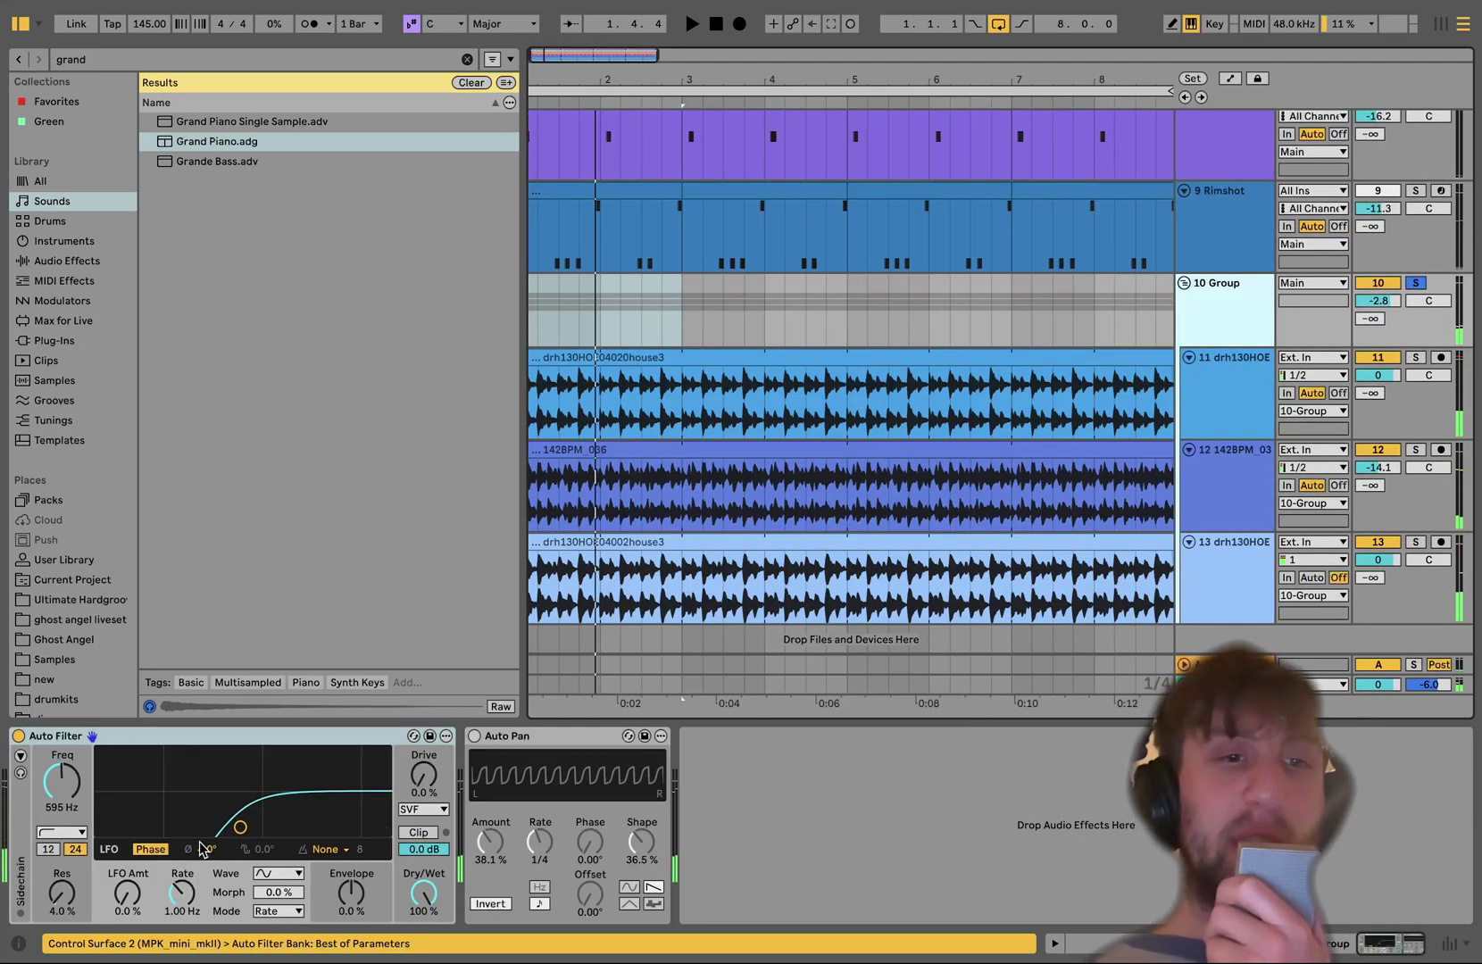
drag(195, 833, 194, 832)
key(space)
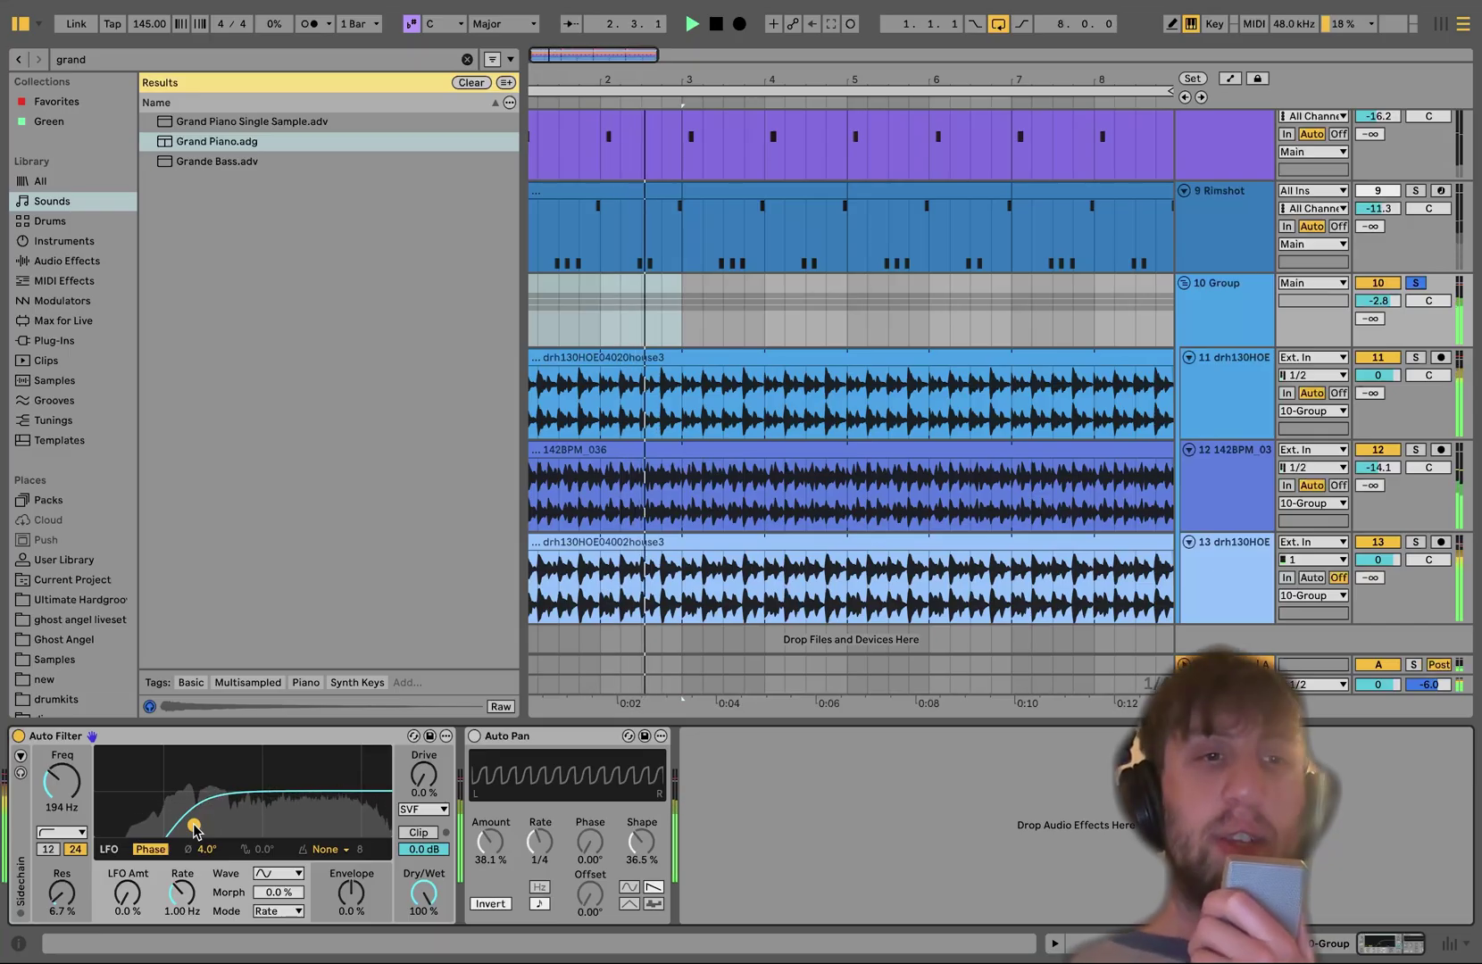
key(ctrl+z)
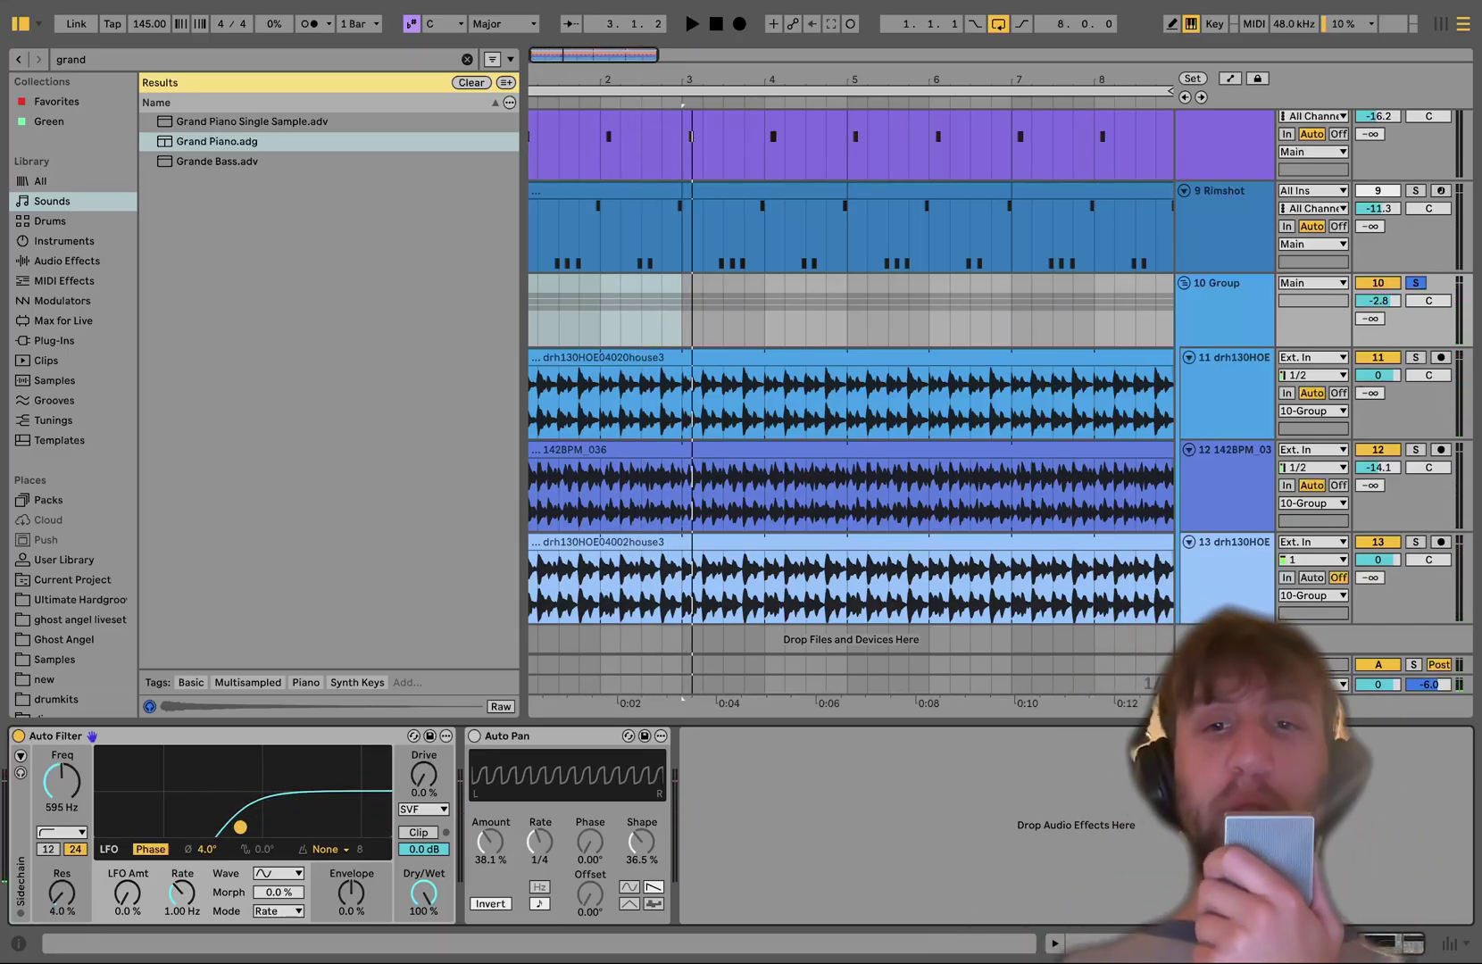
View return track A's device chain and play the soloed 10 Group loops with the group's Auto Filter shown.
click(1223, 665)
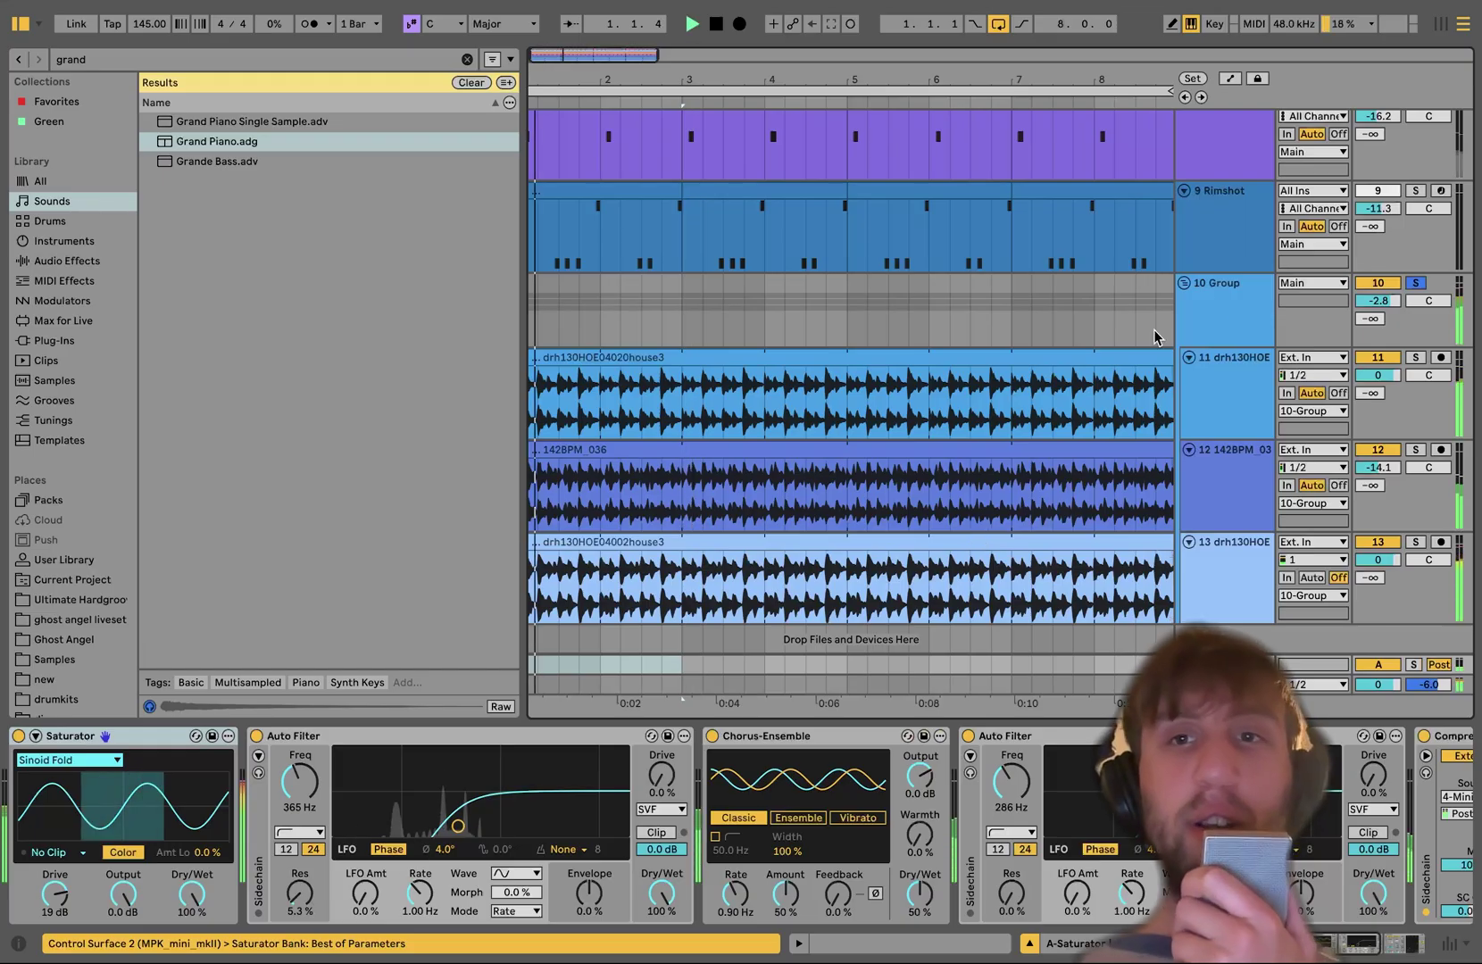
click(1196, 312)
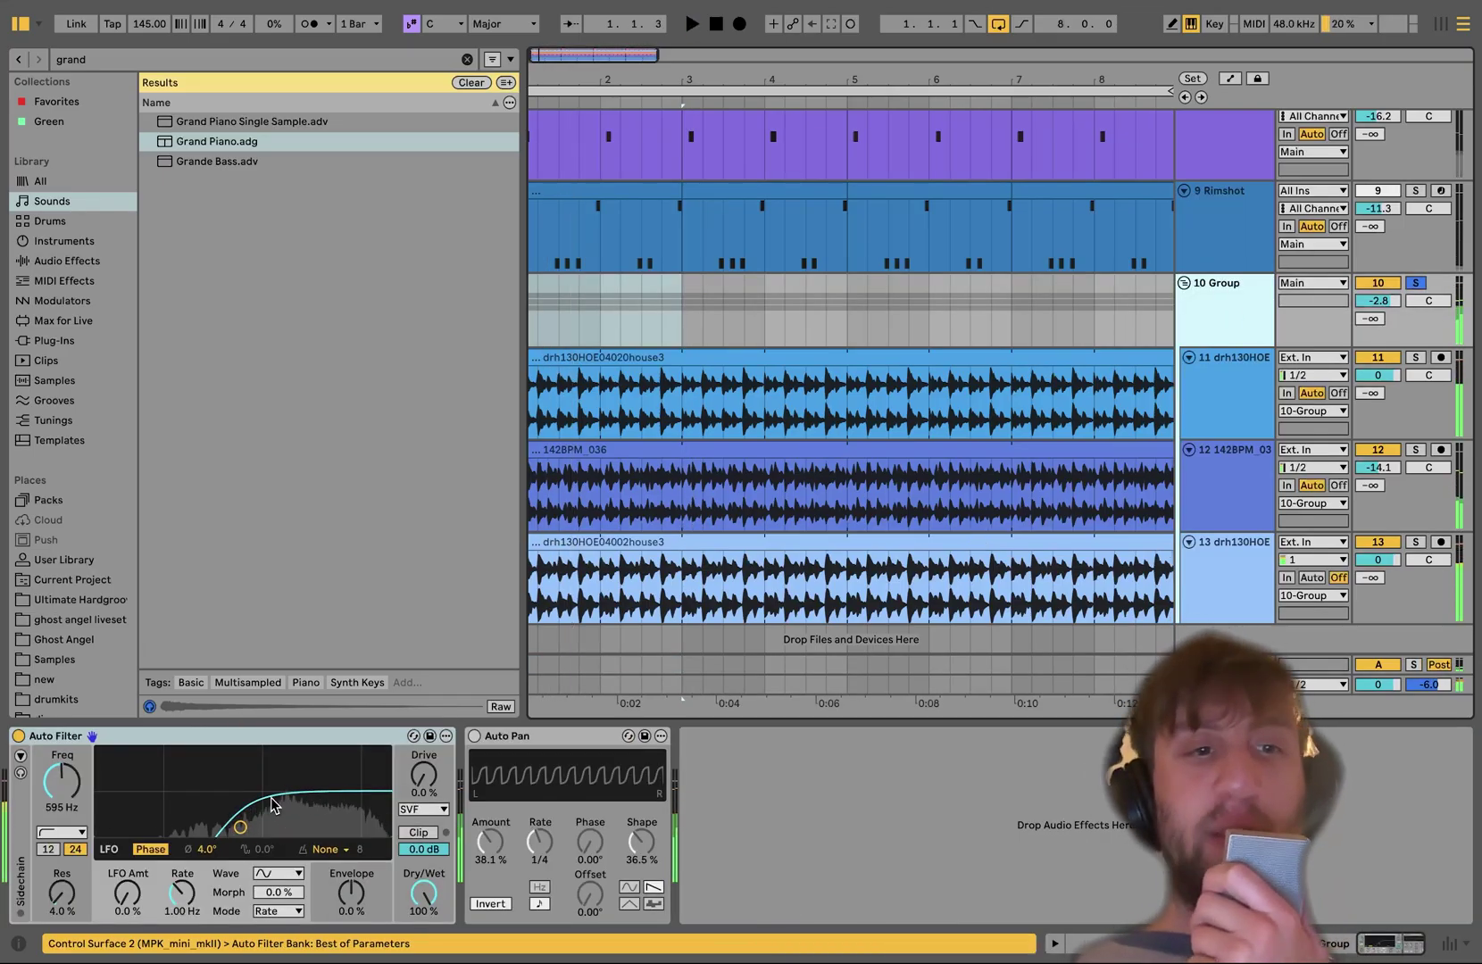
mouse_move(62, 785)
mouse_down()
mouse_move(66, 770)
mouse_move(67, 806)
mouse_up()
key(space)
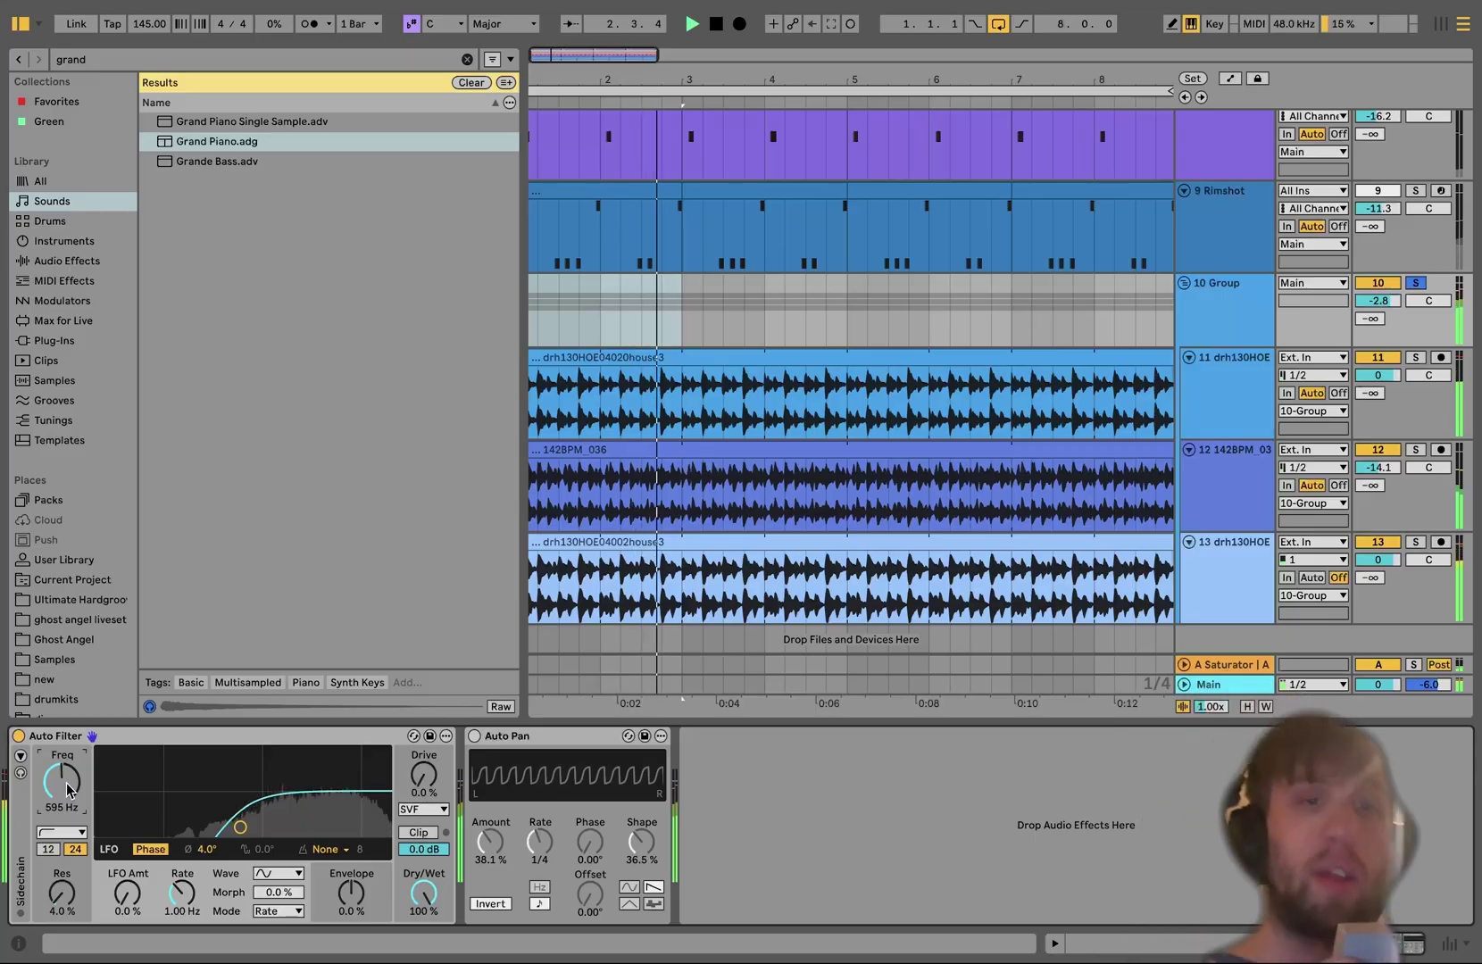
key(space)
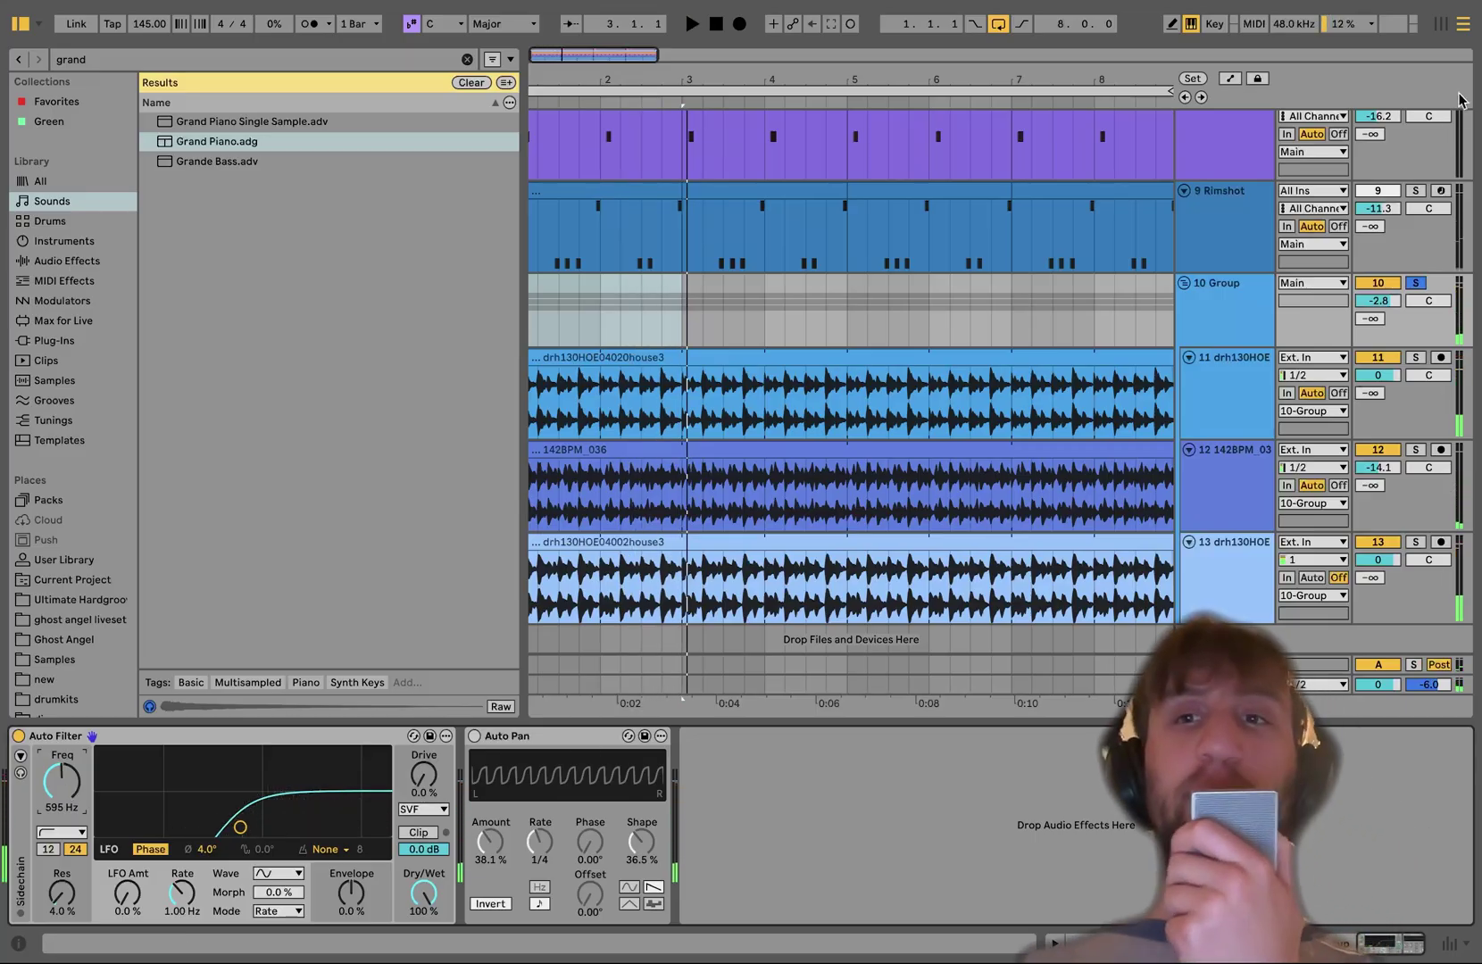
Turn on 10 Group's Auto Pan, and play the loops with the Minimal Kick added to the solo.
click(1419, 282)
click(474, 736)
scroll(971, 341, up, 10)
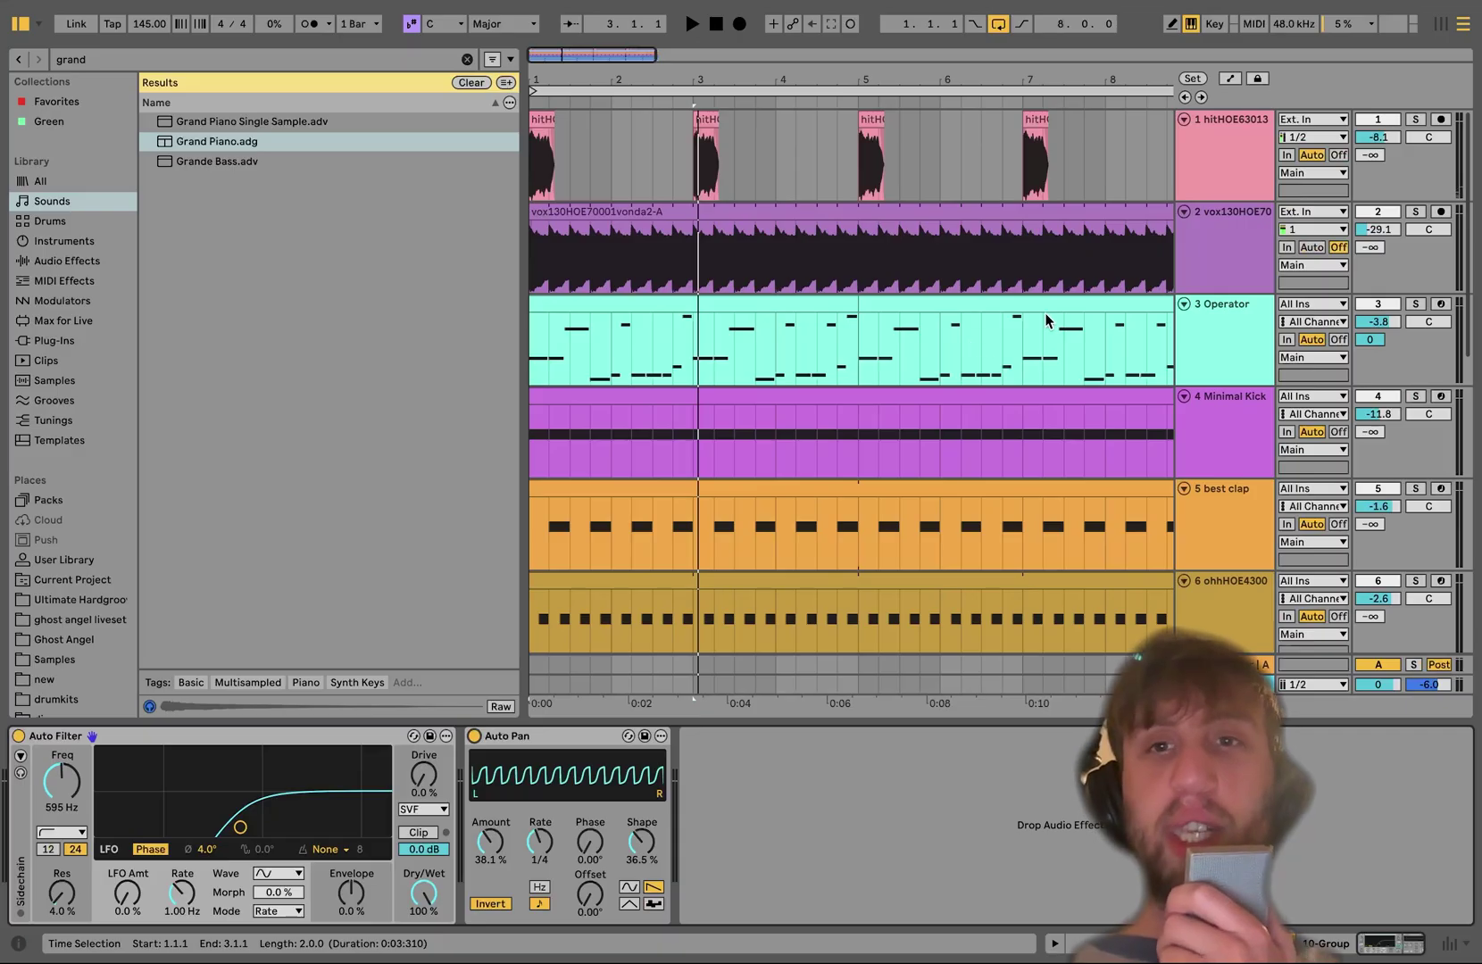
click(1415, 397)
key(space)
scroll(1417, 400, down, 10)
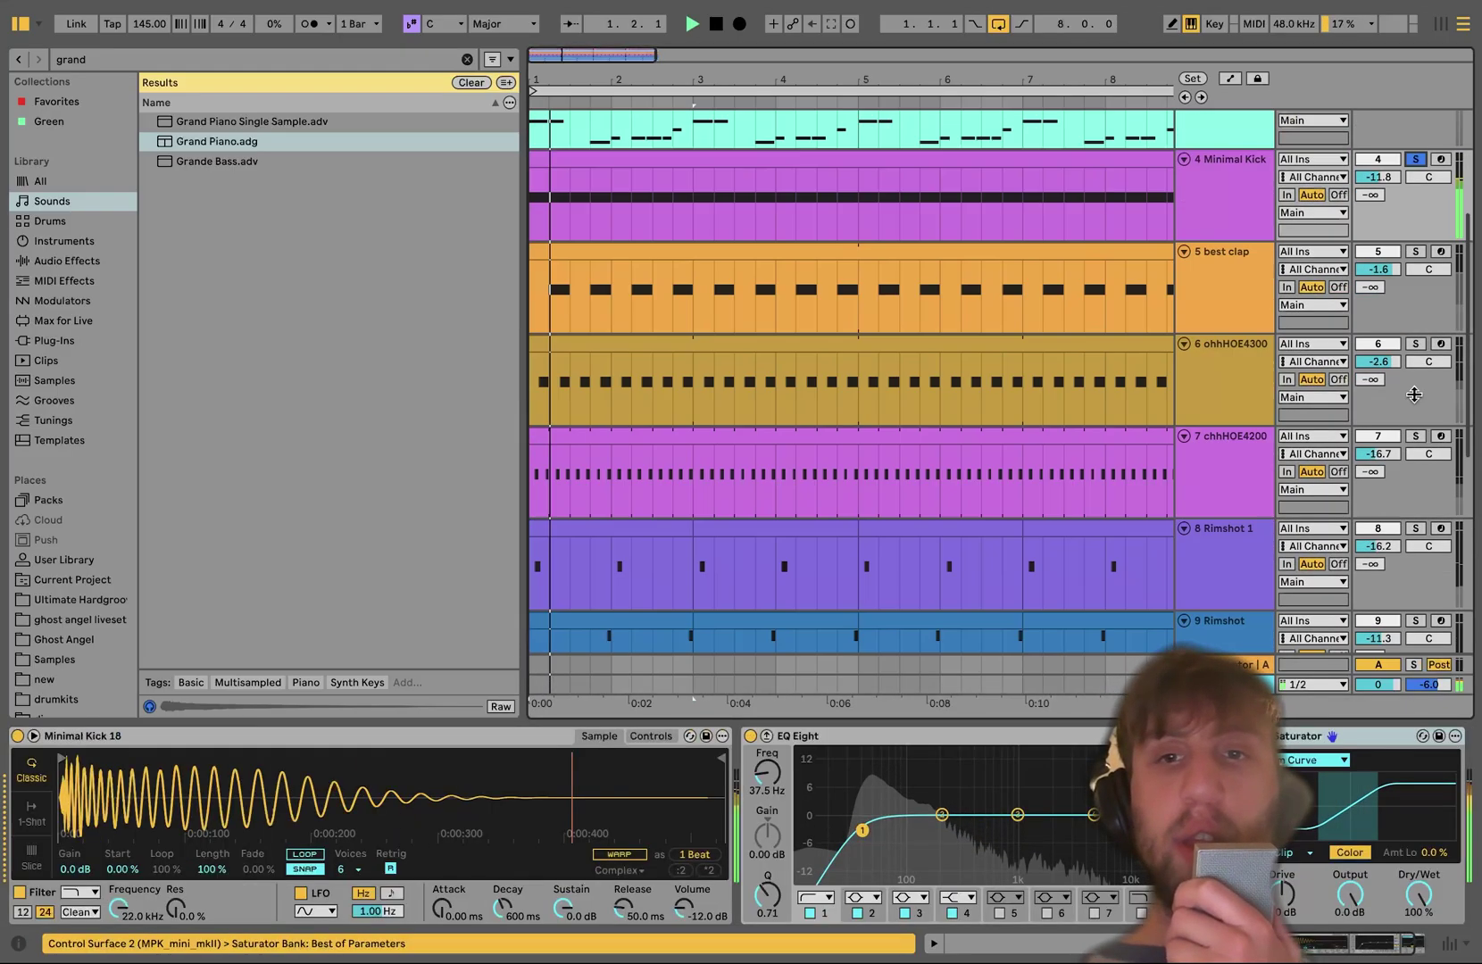
Play the soloed 10 Group with its Auto Pan on, and remove the solo to hear the full arrangement.
click(1237, 306)
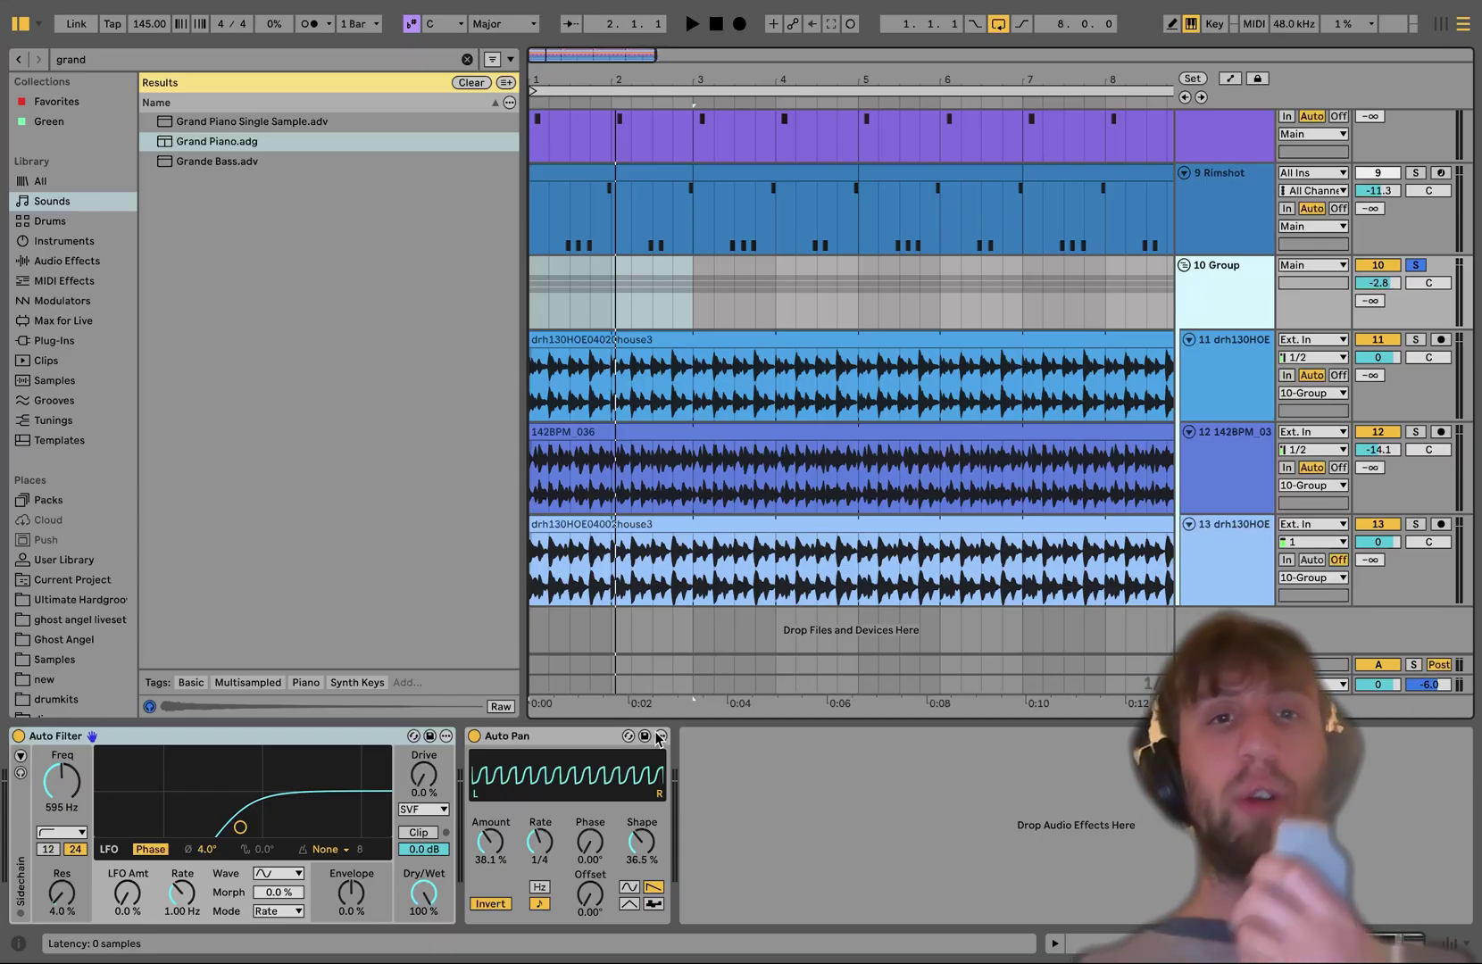
click(1420, 270)
key(space)
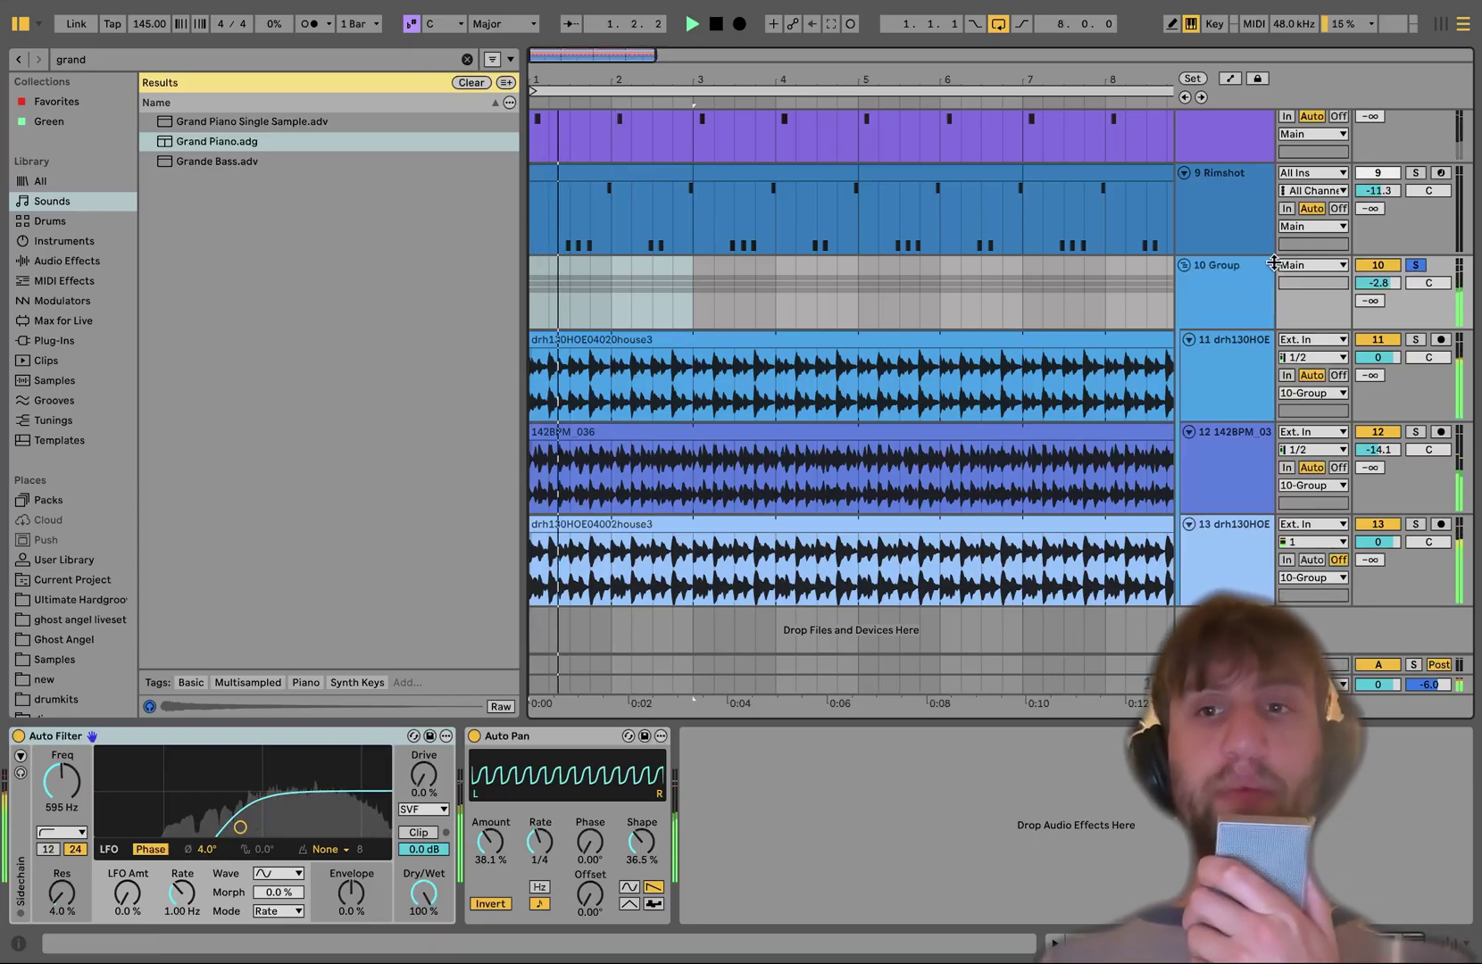
scroll(973, 317, down, 5)
scroll(969, 320, up, 5)
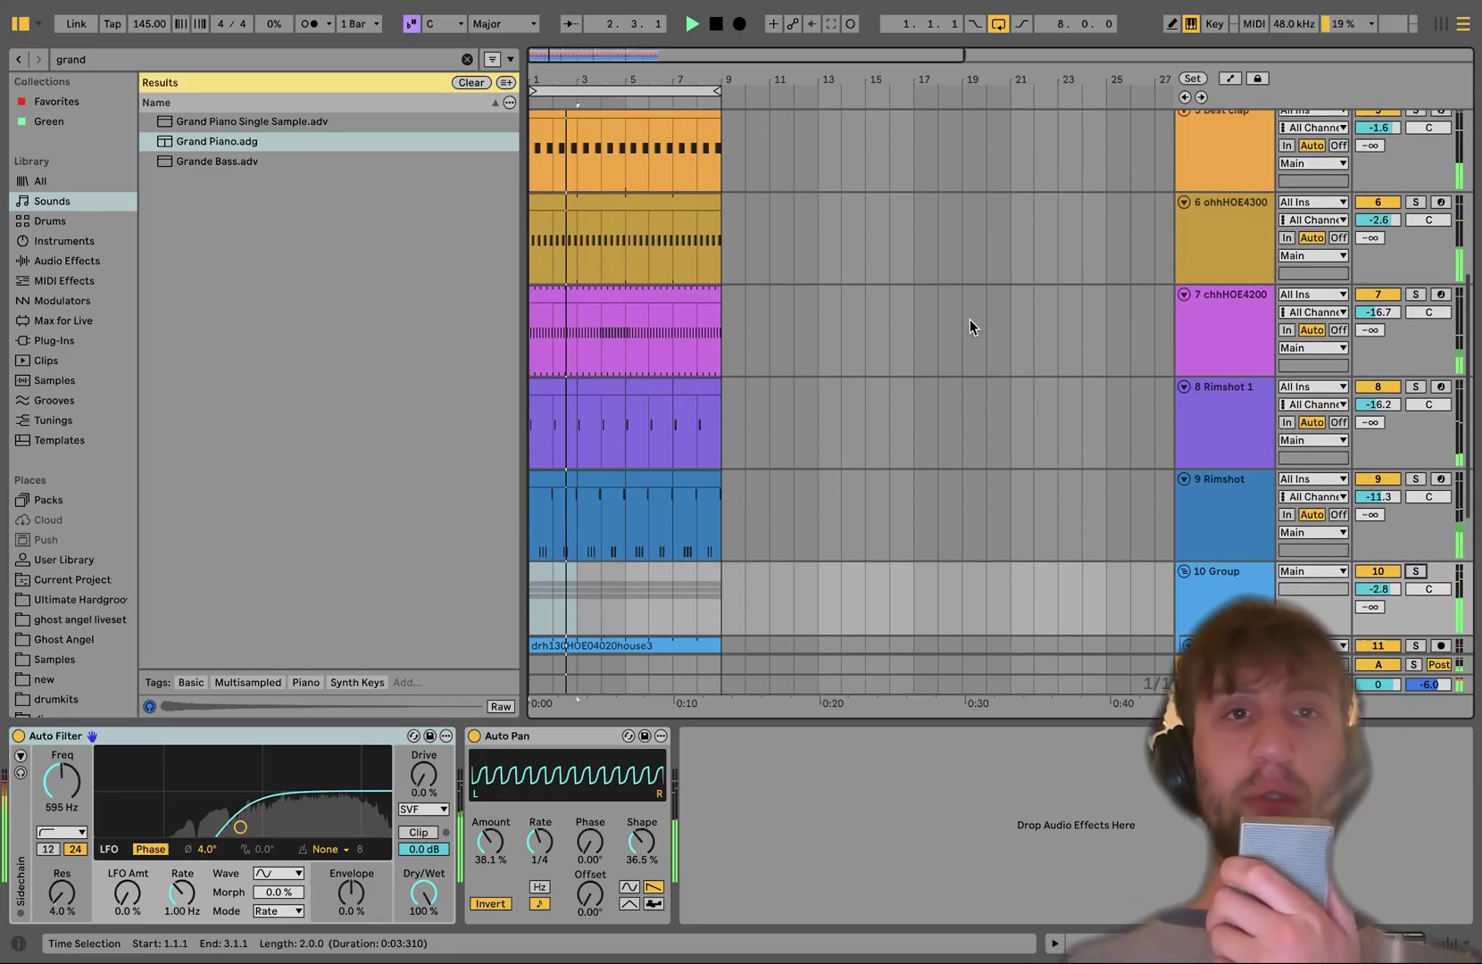
key(space)
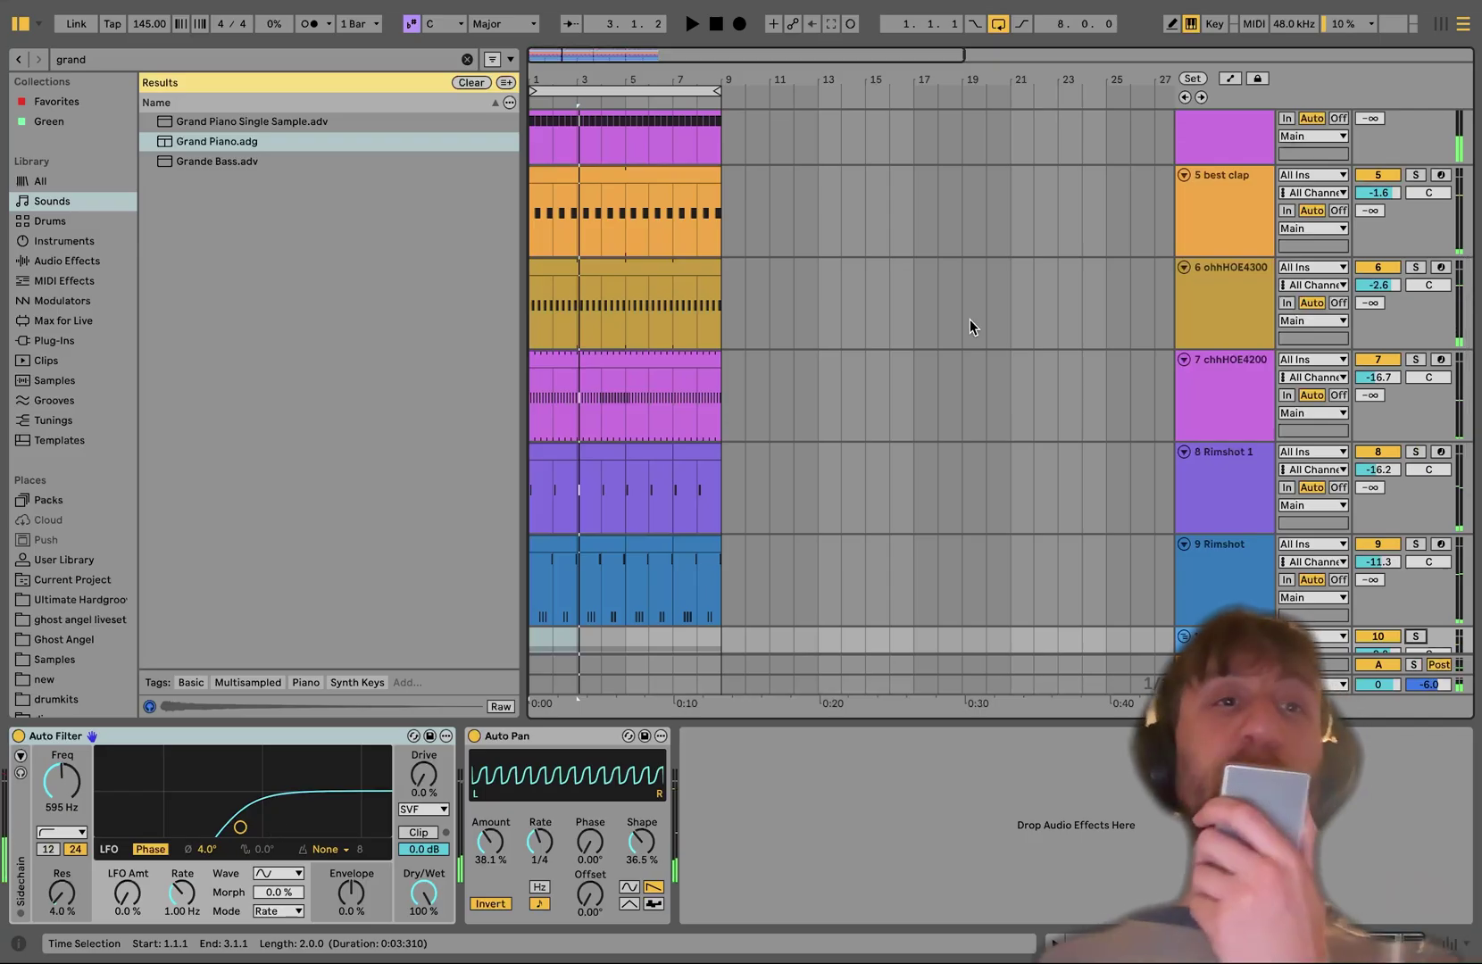
Clear the browser search and show the current project's imported samples alongside the first tracks.
click(471, 82)
click(67, 580)
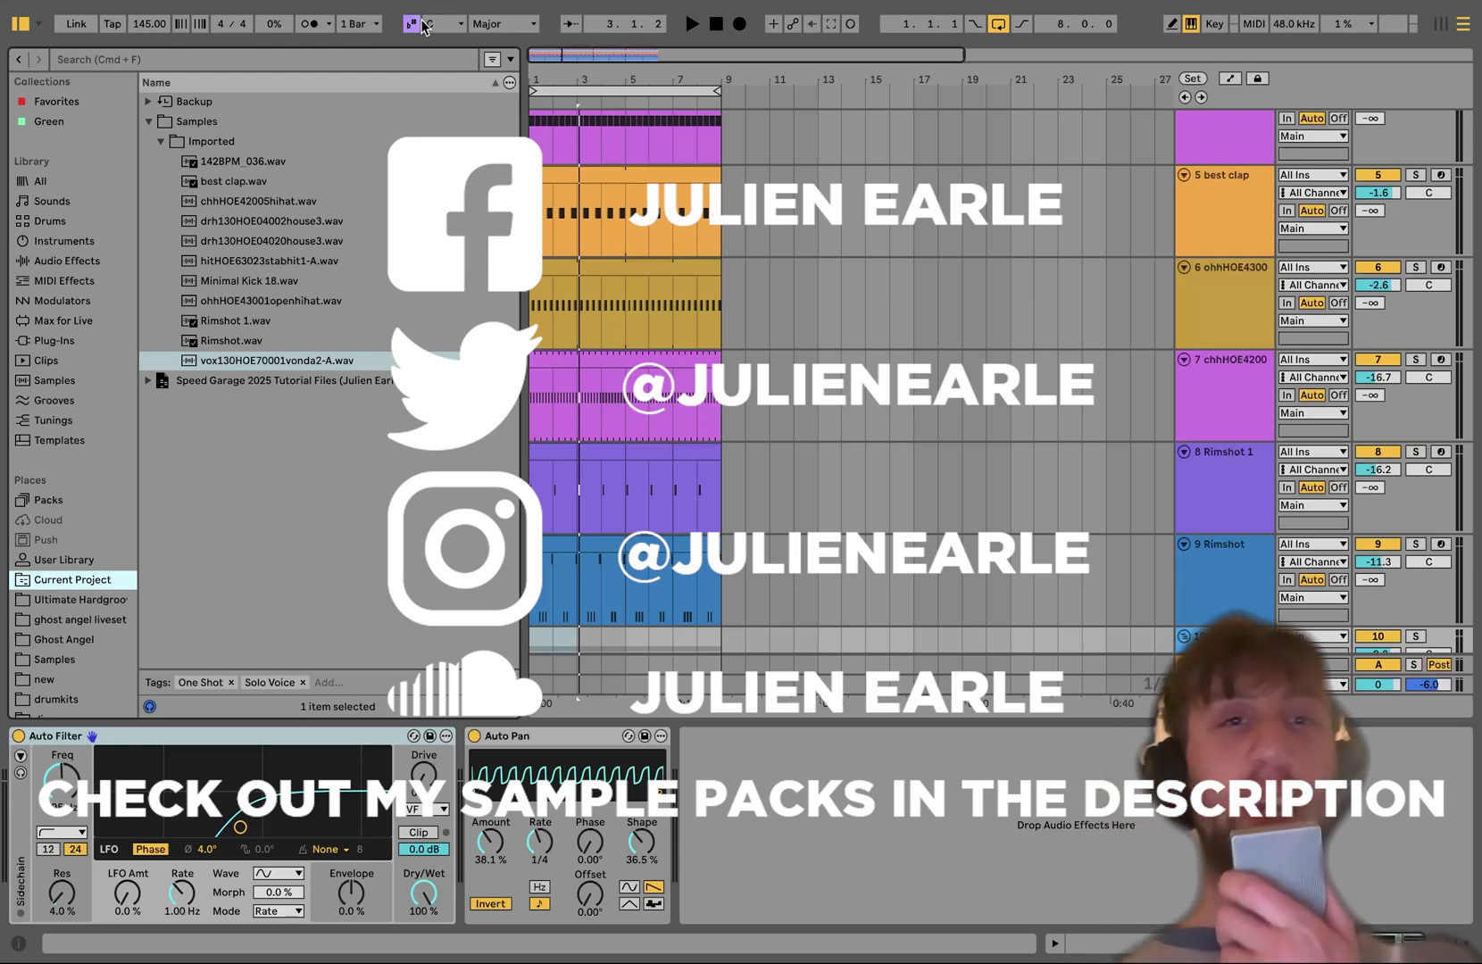
scroll(687, 201, up, 5)
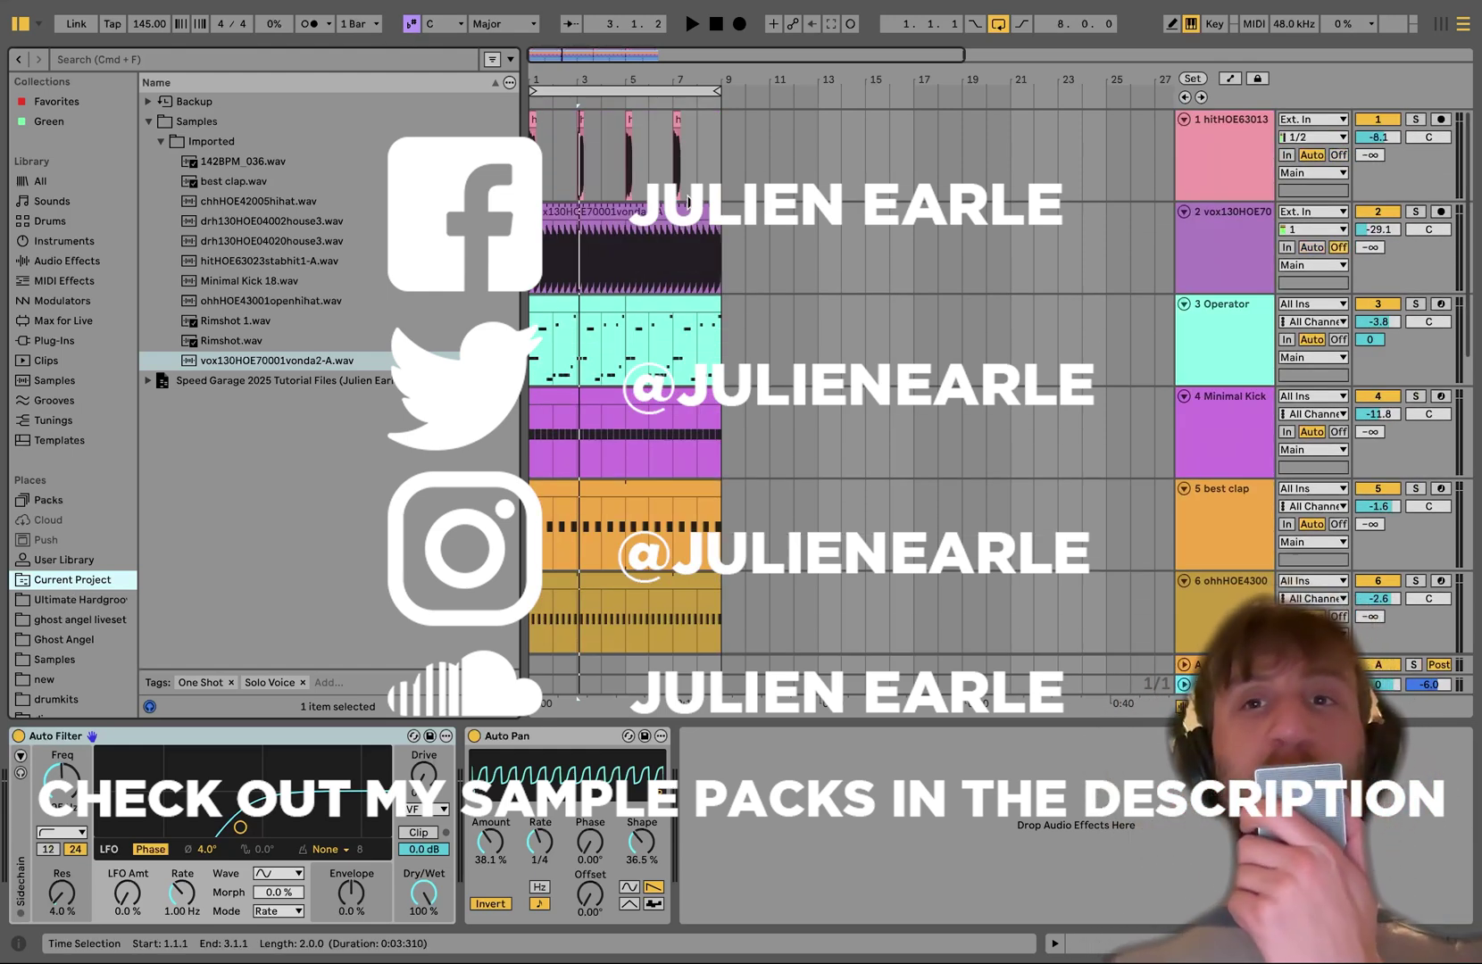